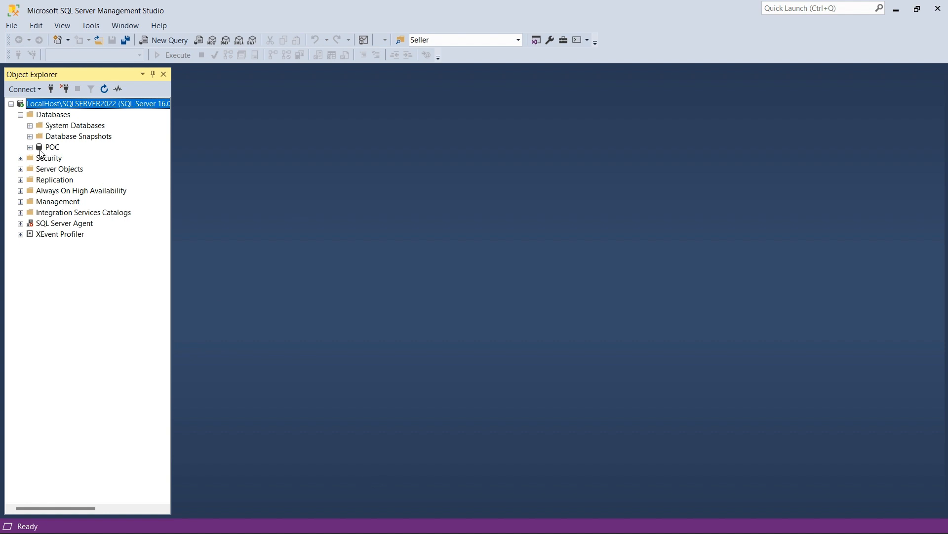
List the tables of the POC database and locate the dbo.Fact_Sales table.
left_click(30, 147)
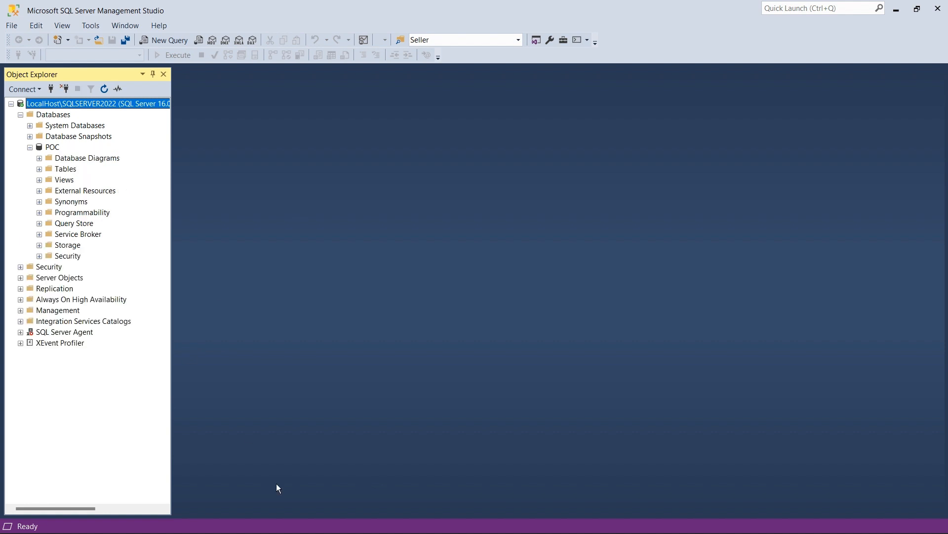
left_click(40, 170)
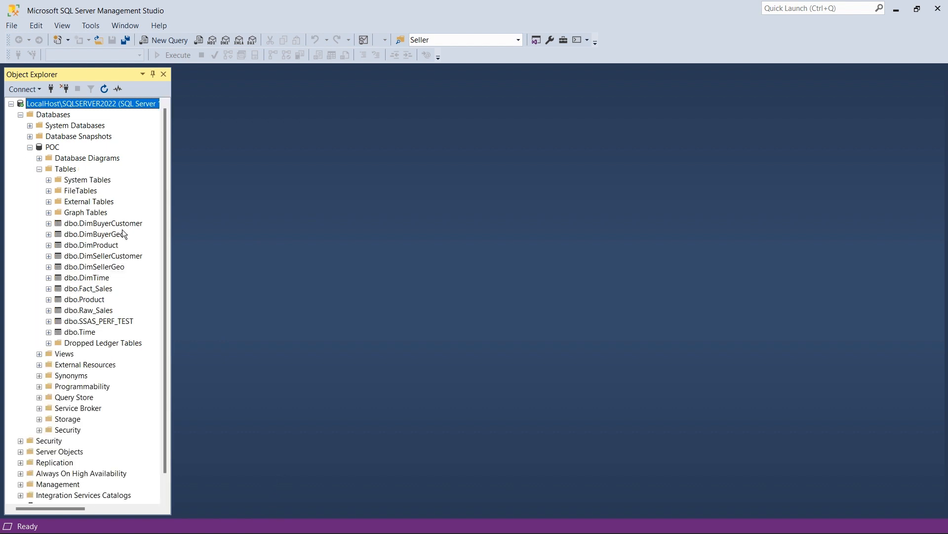
left_click(97, 290)
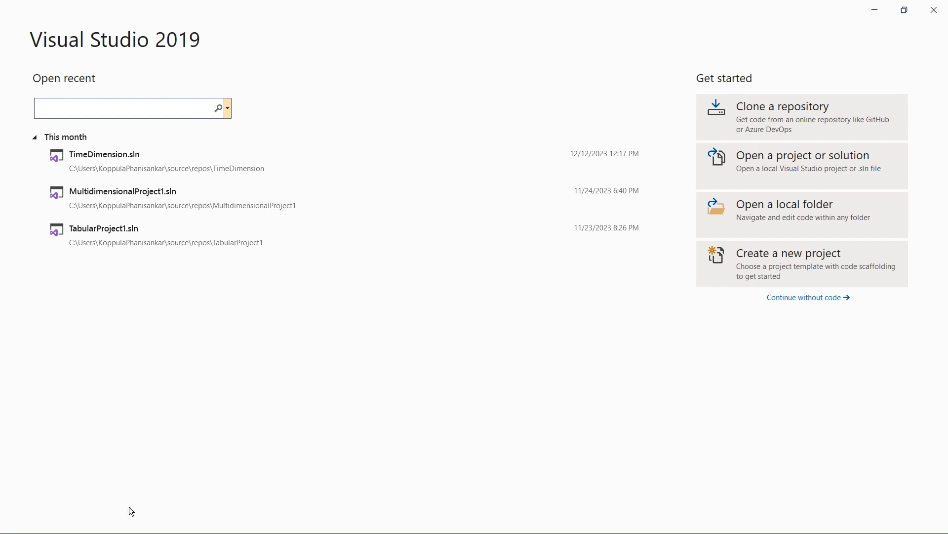
Start creating a new project in Visual Studio 2019 and search the project templates for SSAS.
left_click(796, 256)
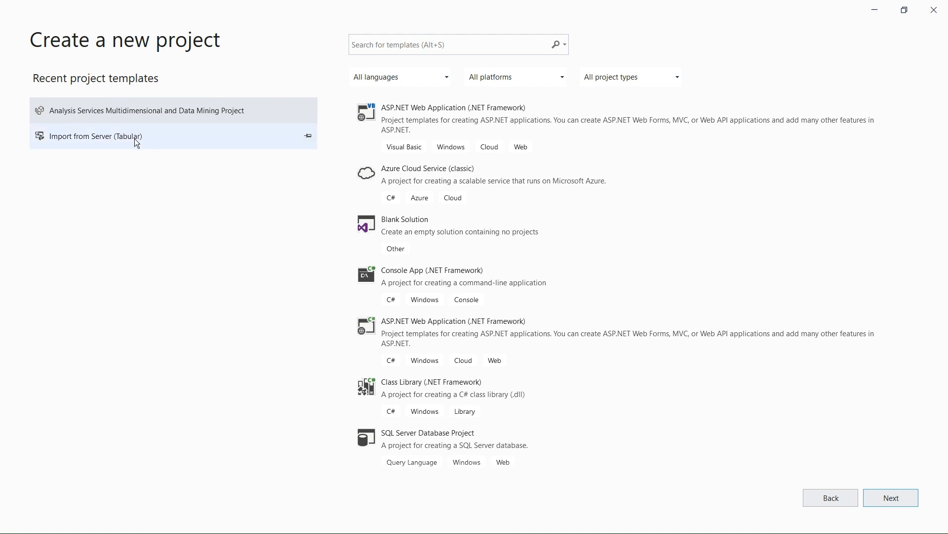
left_click(391, 43)
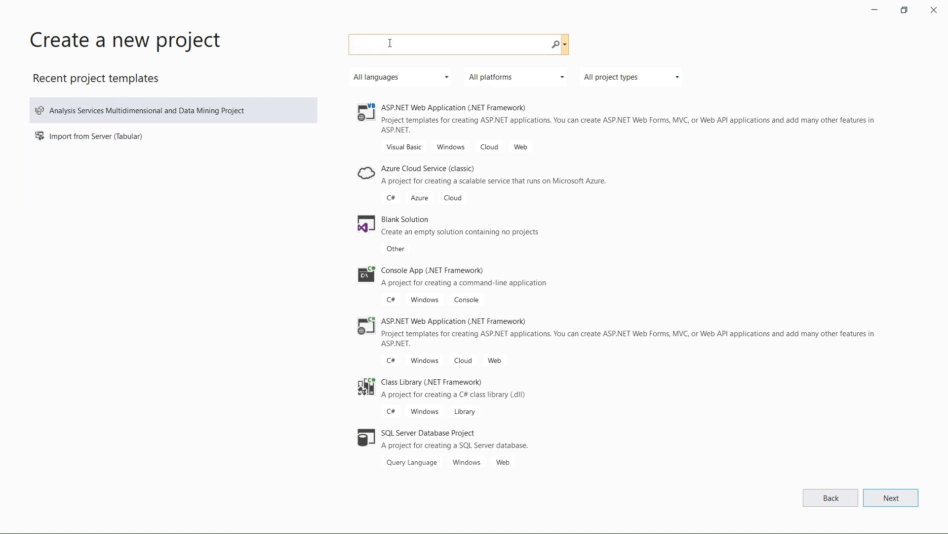
type("SSAS")
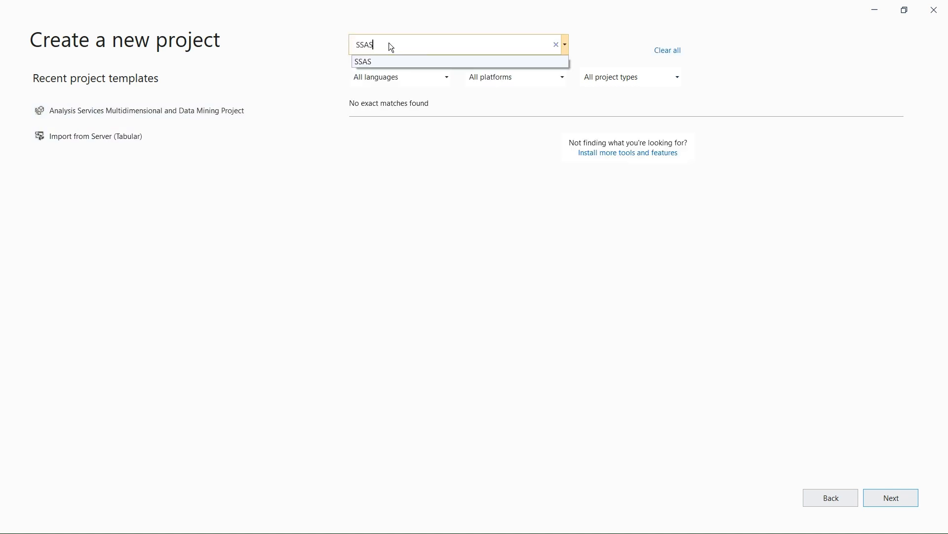
Search the project templates for SQL Server, extend the search to sql server Analysis, and clear the search text.
key("BackSpace")
key("BackSpace")
key("BackSpace")
key("BackSpace")
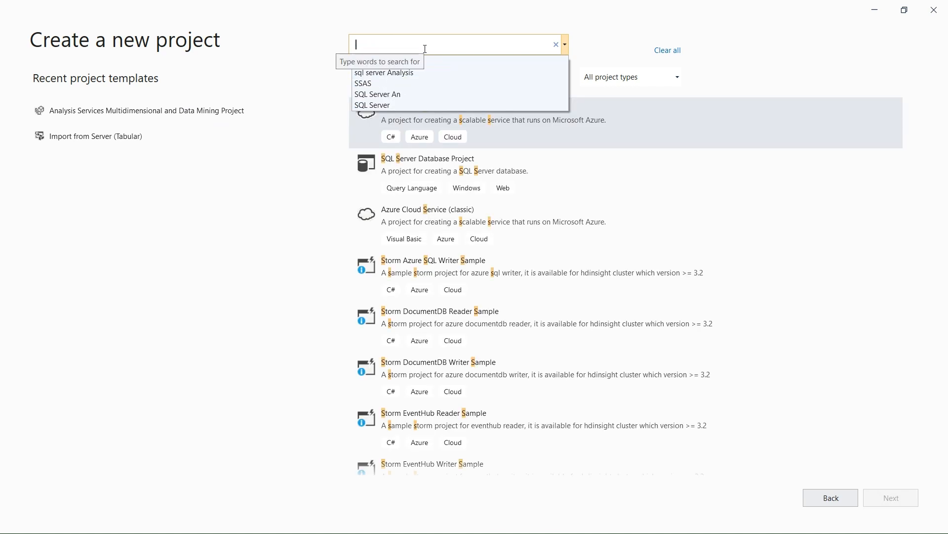
type("SQL Server")
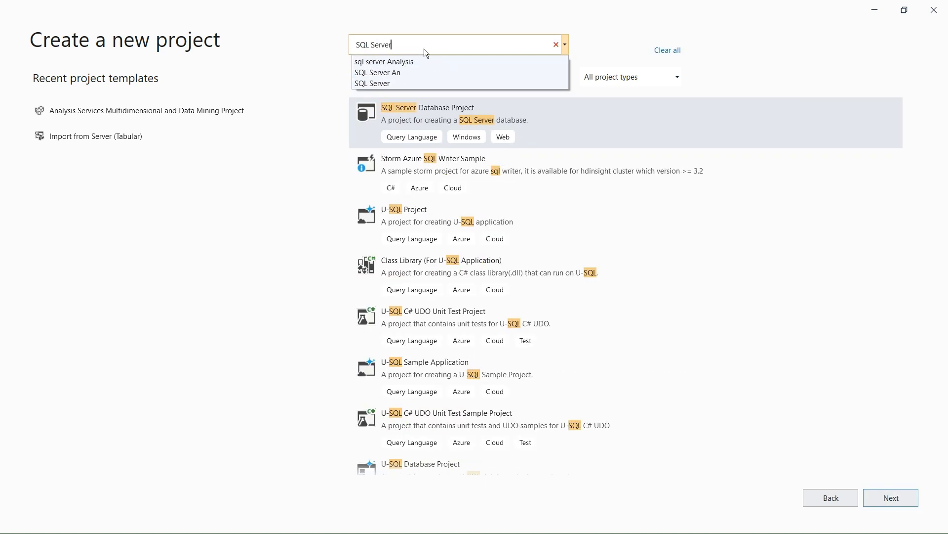
left_click(404, 59)
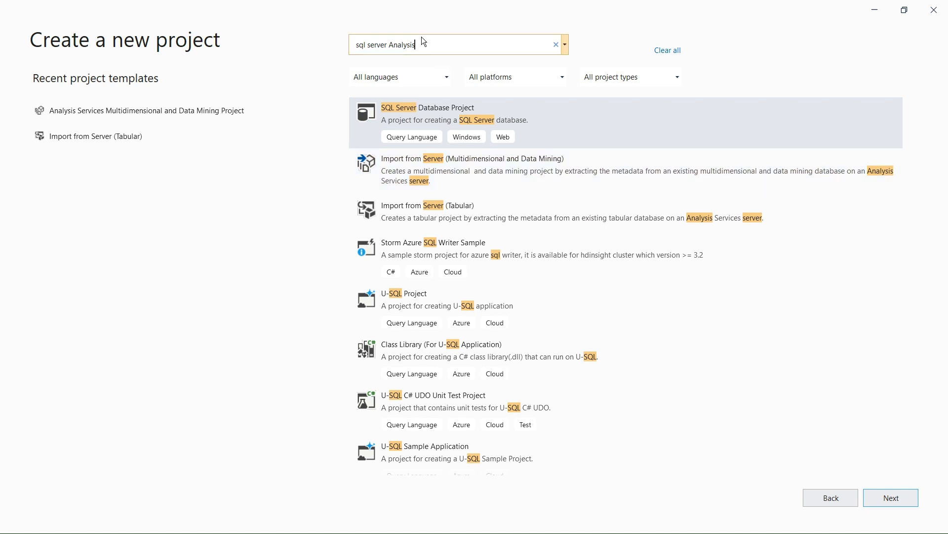
key("BackSpace")
key("BackSpace")
key("BackSpace")
key("BackSpace")
key("BackSpace")
key("BackSpace")
key("BackSpace")
key("BackSpace")
key("BackSpace")
key("BackSpace")
key("BackSpace")
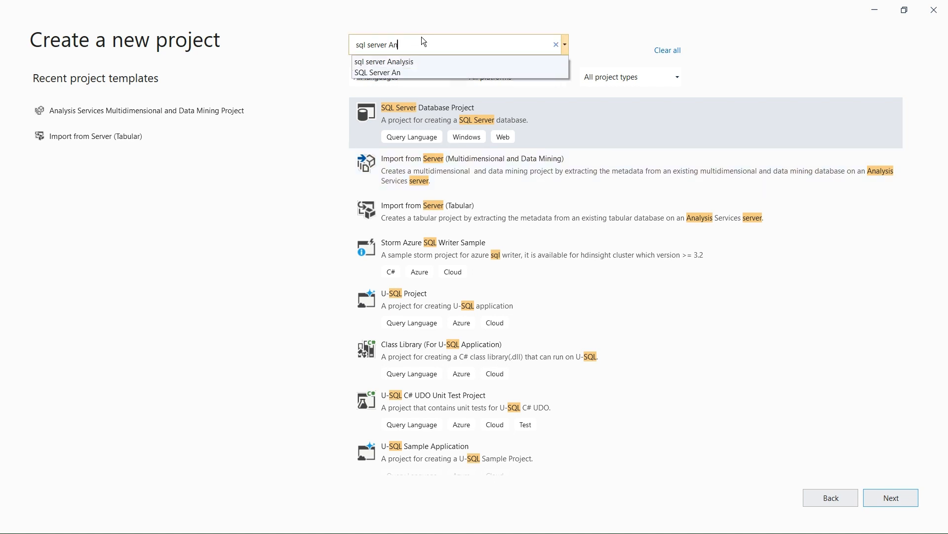
key("BackSpace")
key("BackSpace")
key("BackSpace")
key("BackSpace")
key("BackSpace")
key("BackSpace")
key("BackSpace")
key("BackSpace")
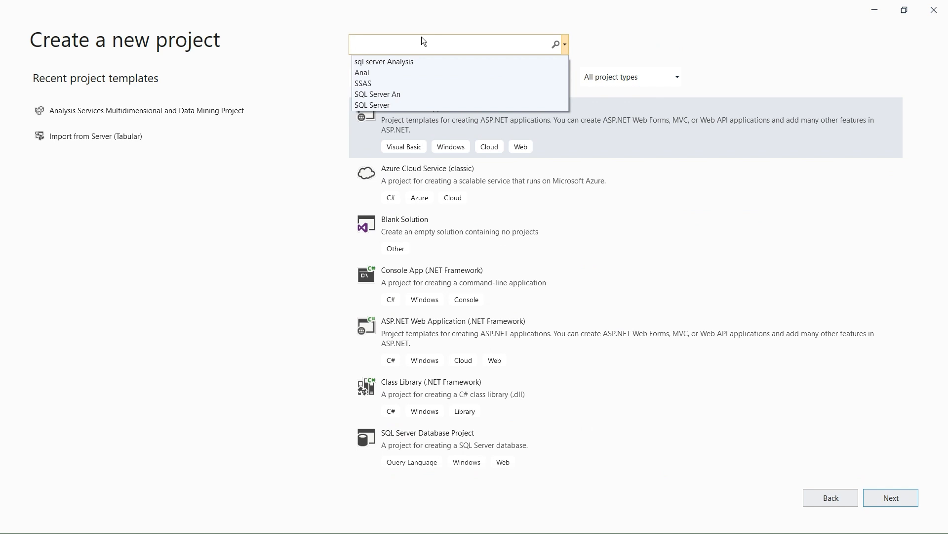
Search the templates for Mult and choose the second Analysis Services Multidimensional and Data Mining Project template.
type("Mult")
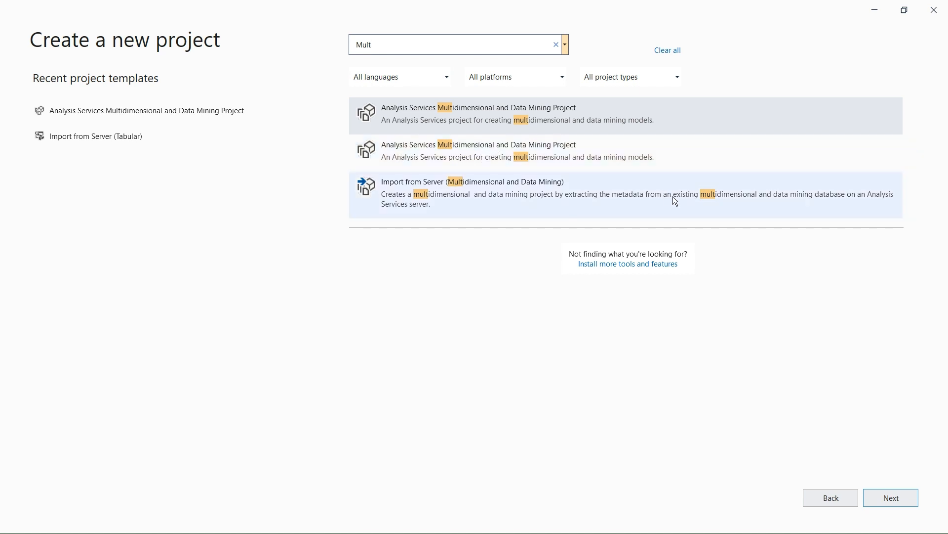
left_click(552, 153)
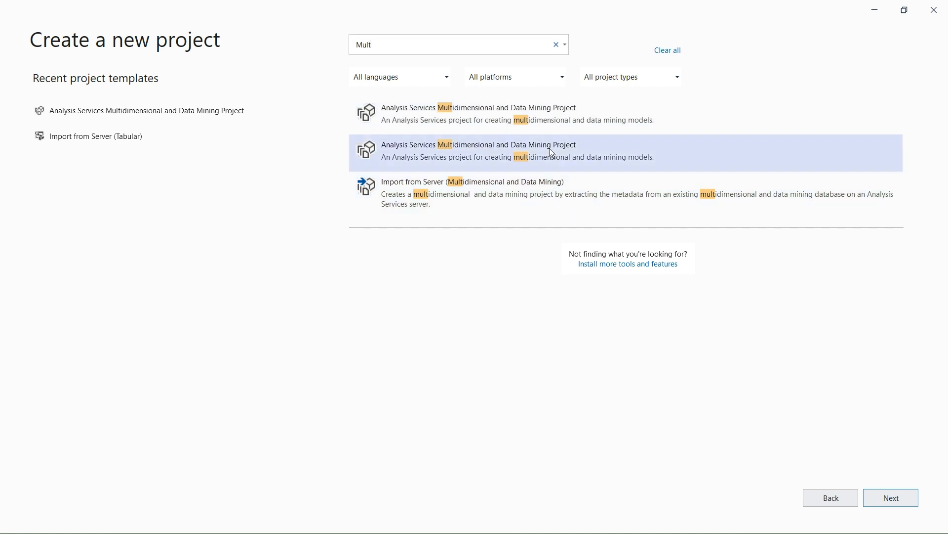
left_click(895, 497)
Name the project RetailCube, keep the default location, and create it.
left_click(138, 119)
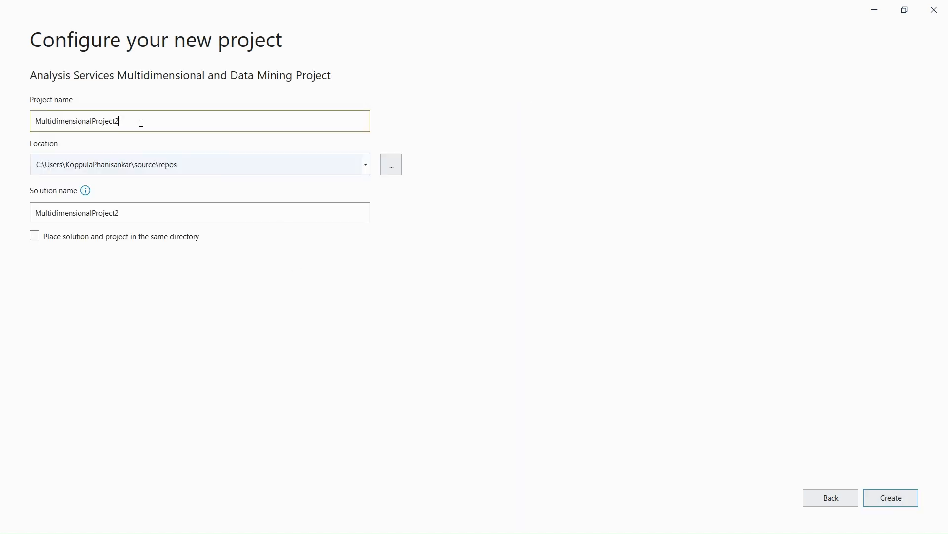
double_click(140, 119)
type("Sam")
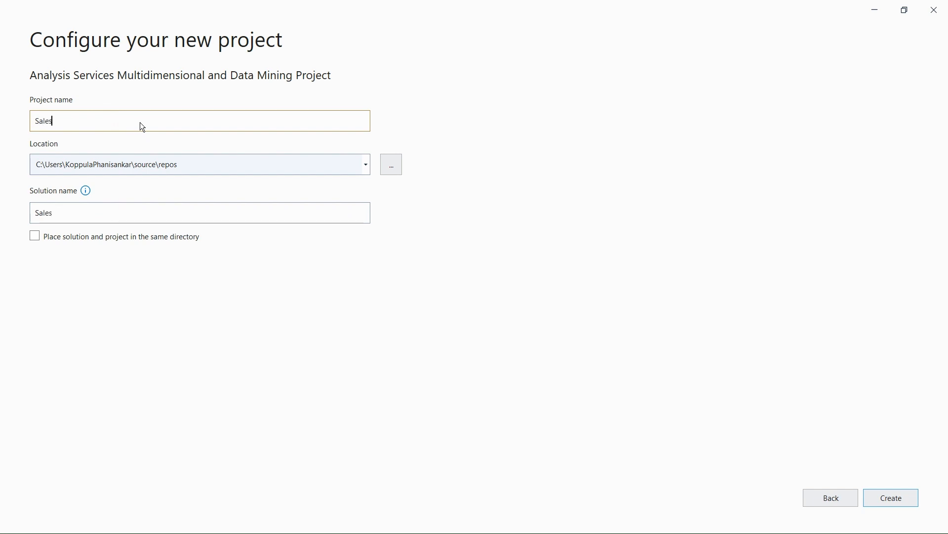
key("BackSpace")
key("BackSpace")
key("BackSpace")
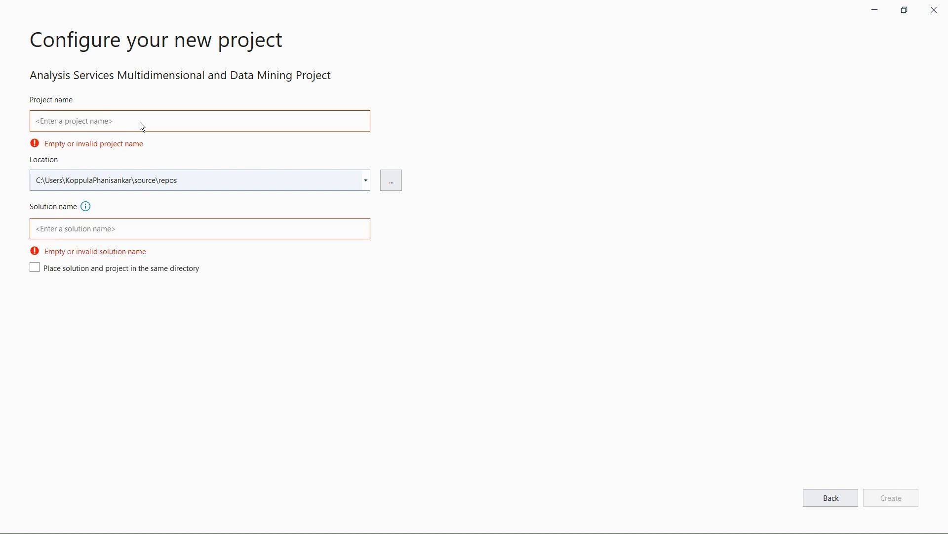
type("RetailCube")
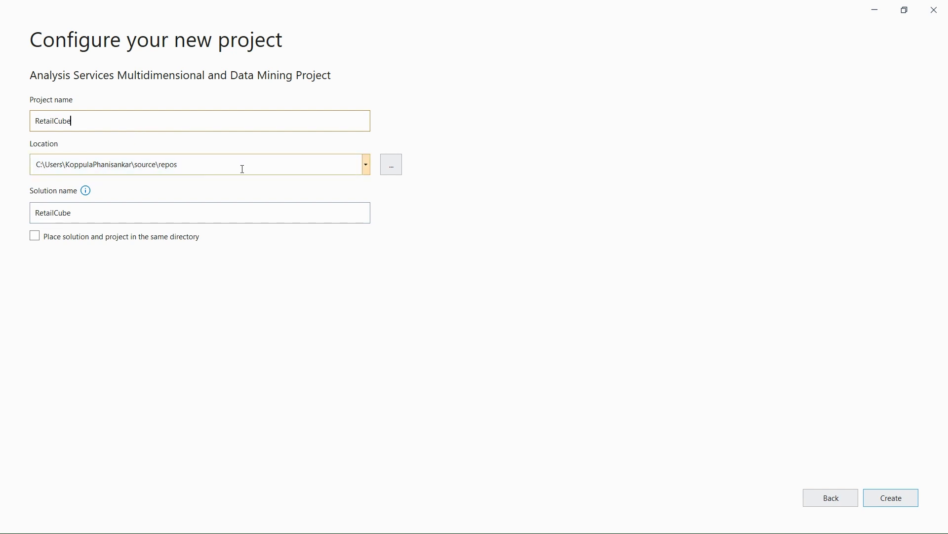
left_click(198, 164)
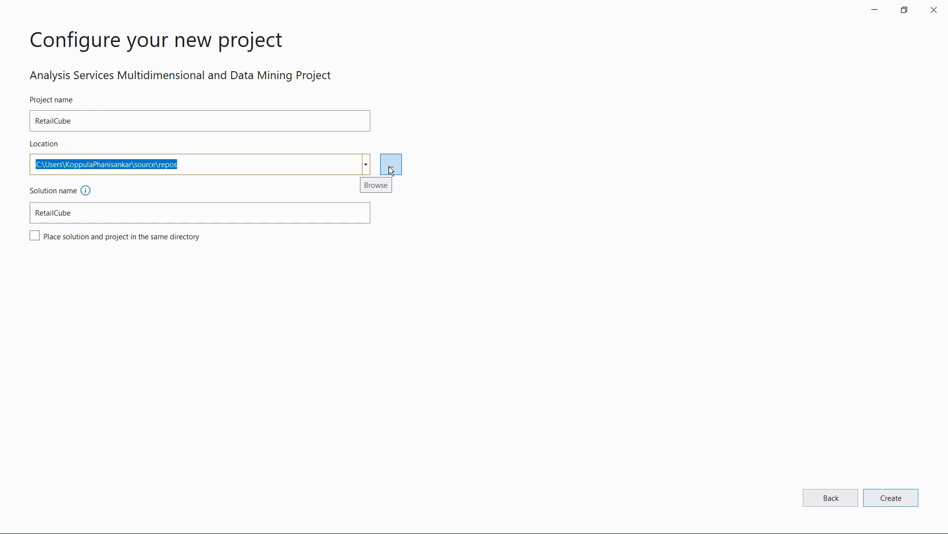
left_click(906, 498)
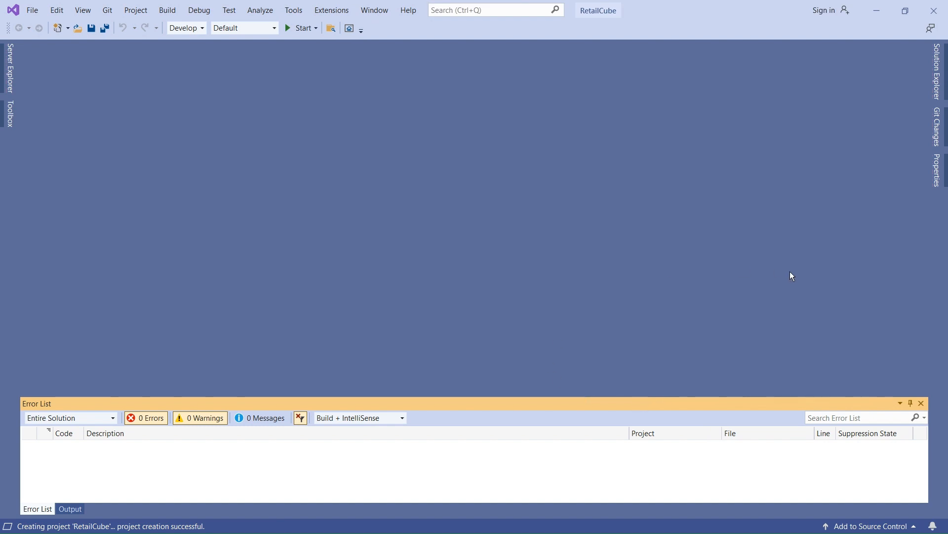
Close the Error List and Output windows and keep Solution Explorer pinned open.
left_click(922, 403)
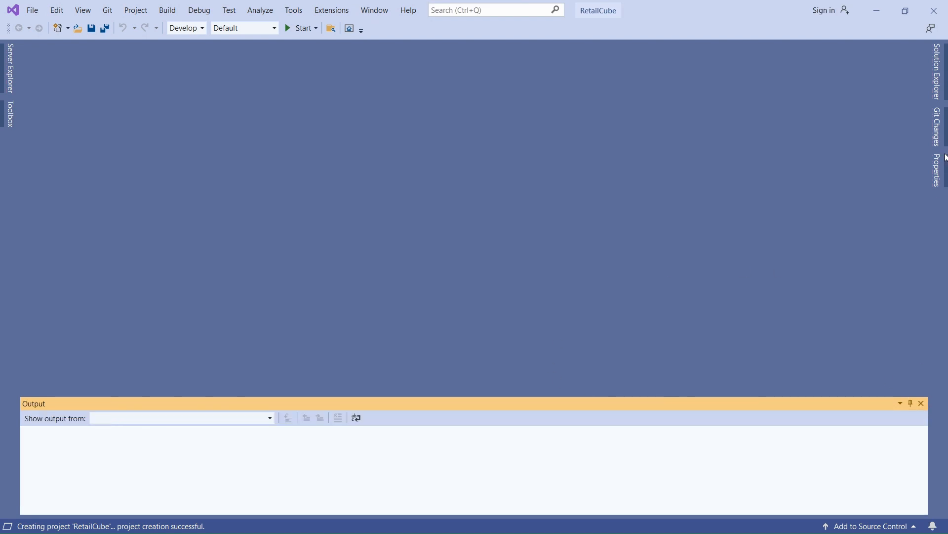
left_click(921, 404)
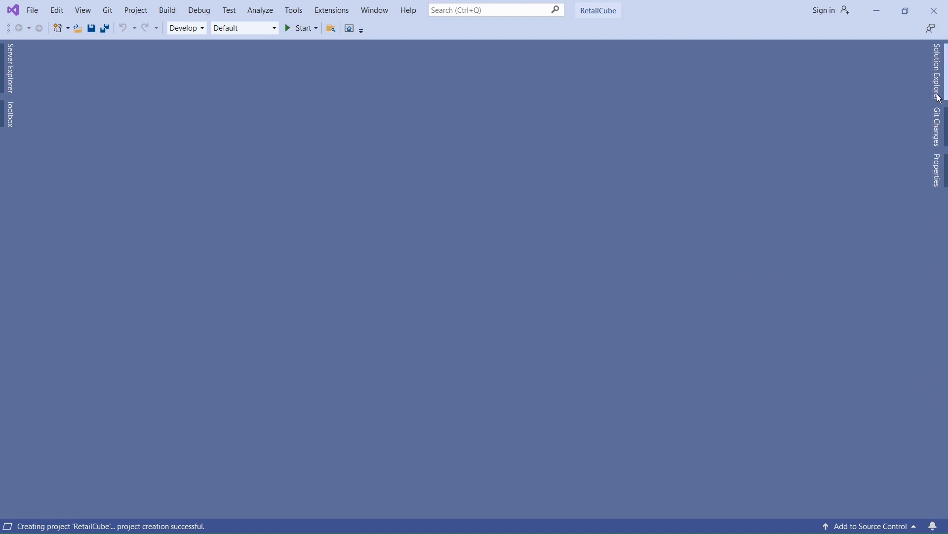
left_click(937, 71)
left_click(915, 50)
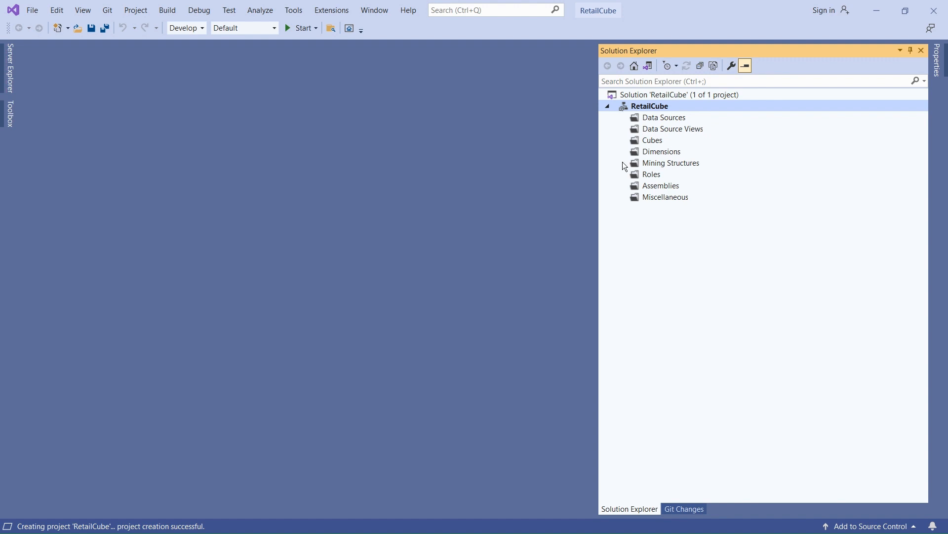
Start a new data source in the RetailCube project and choose to create it based on another object.
left_click(671, 120)
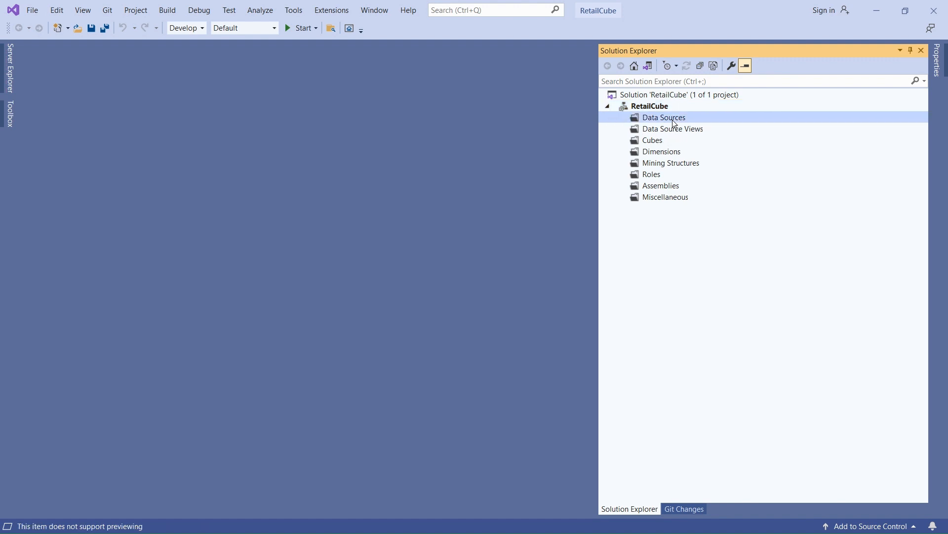
right_click(672, 120)
left_click(601, 129)
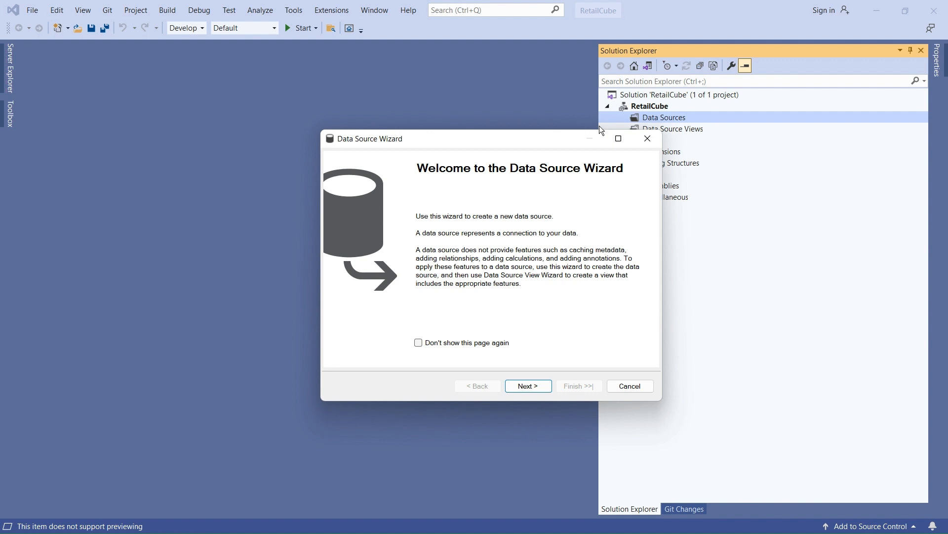
left_click_drag(548, 139, 362, 100)
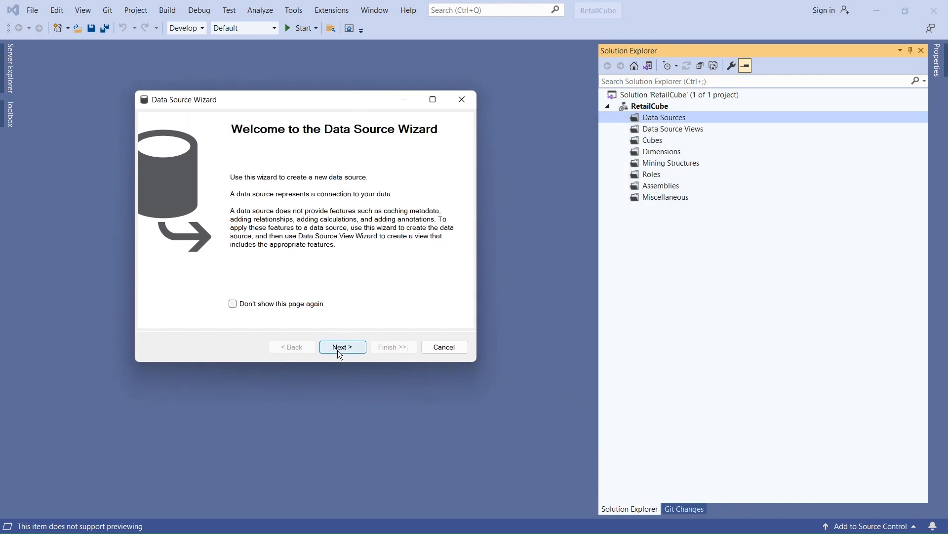
left_click(340, 348)
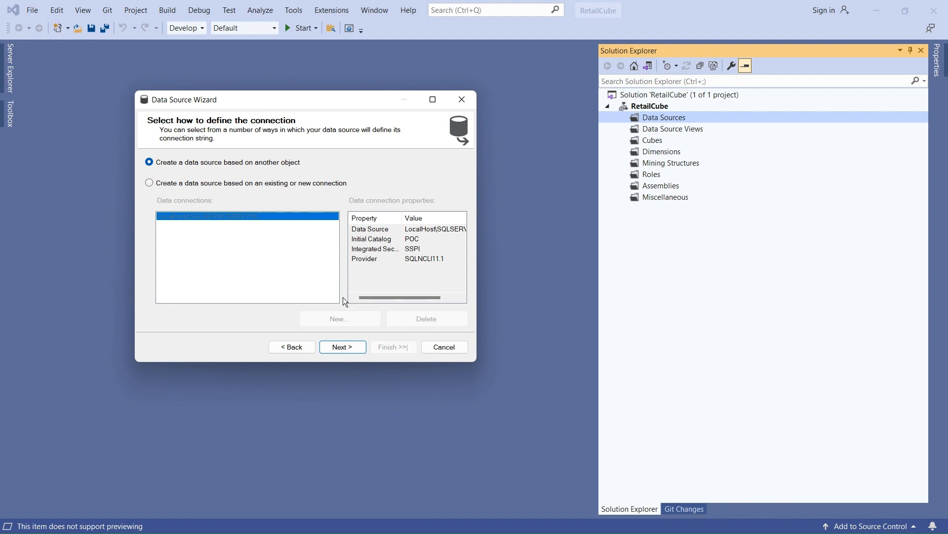
left_click(345, 346)
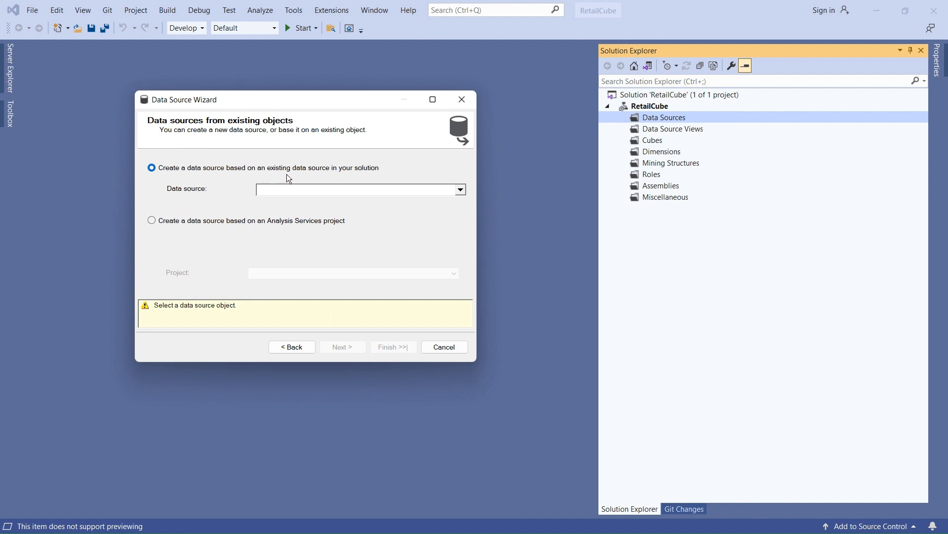
Base the data source on the RetailCube Analysis Services project and set impersonation to the credentials of the current user.
left_click(461, 189)
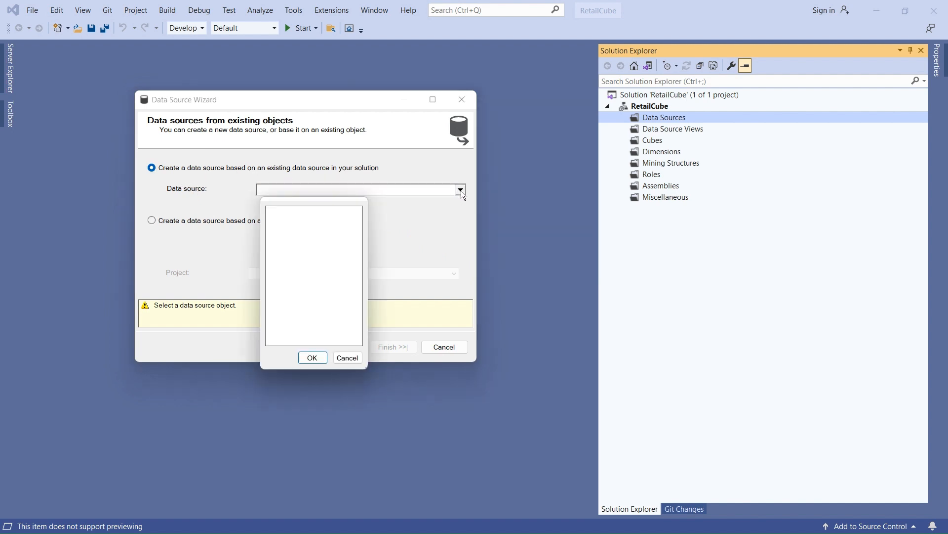
left_click(348, 358)
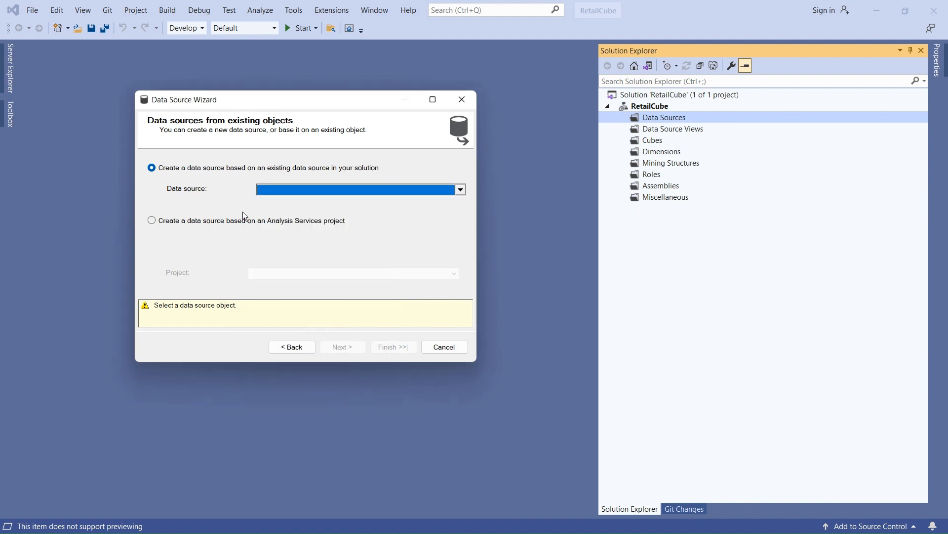
left_click(149, 220)
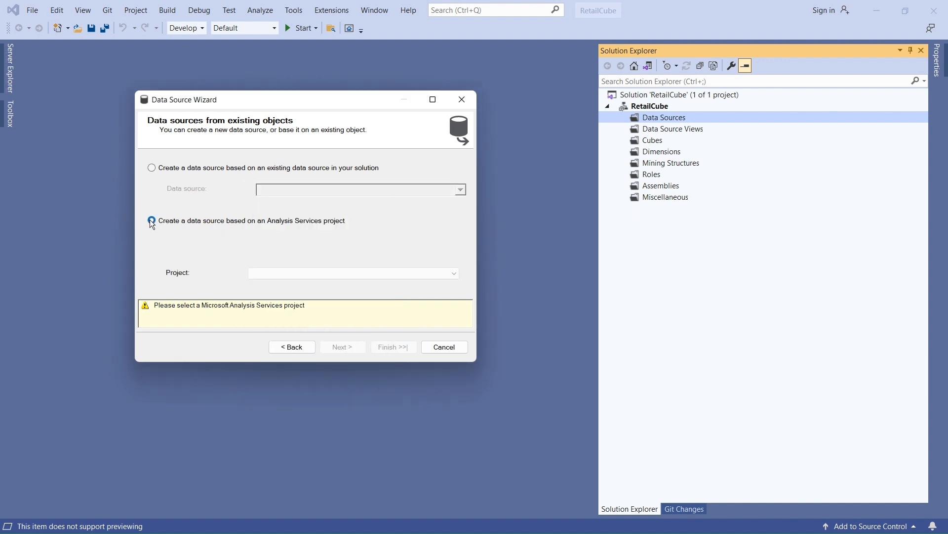
left_click(367, 274)
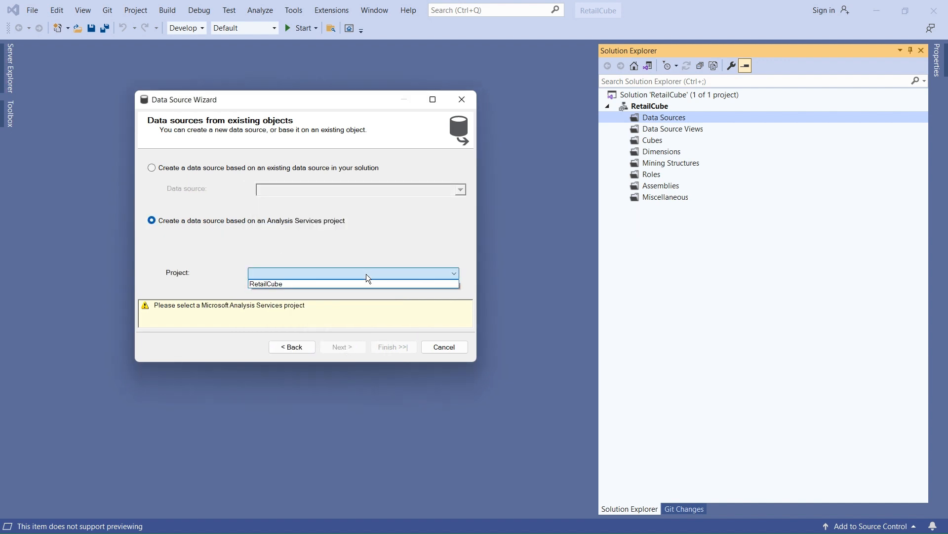
left_click(318, 284)
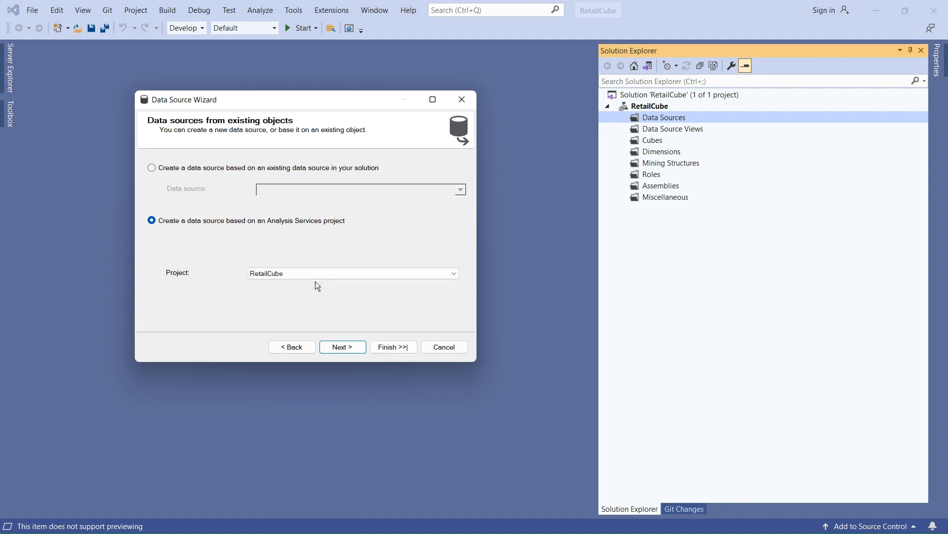
left_click(346, 348)
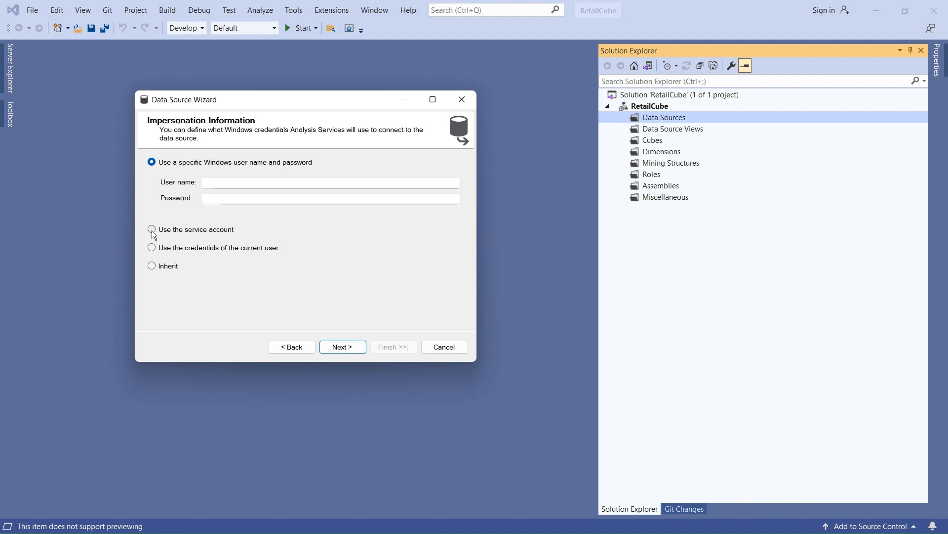
left_click(152, 248)
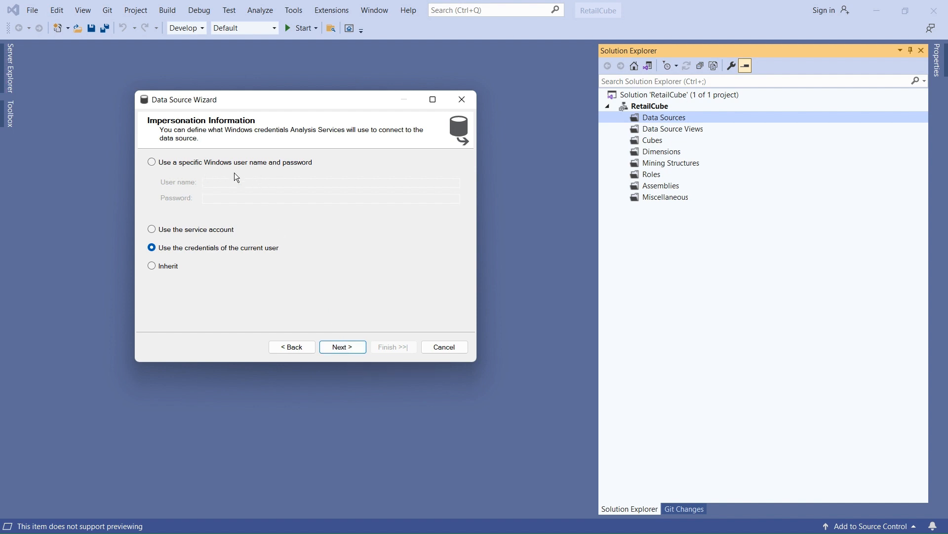
left_click(344, 349)
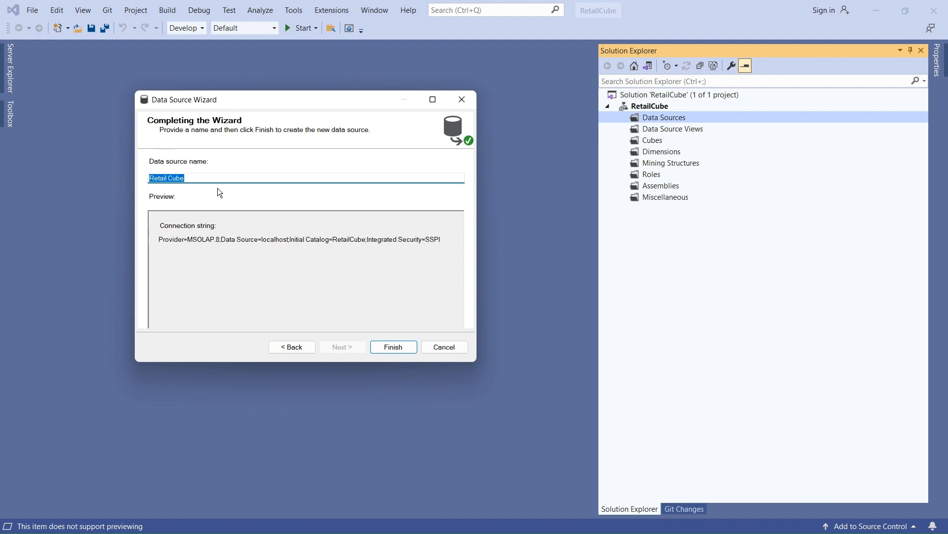
Keep the data source name Retail Cube and finish creating the data source.
left_click(189, 177)
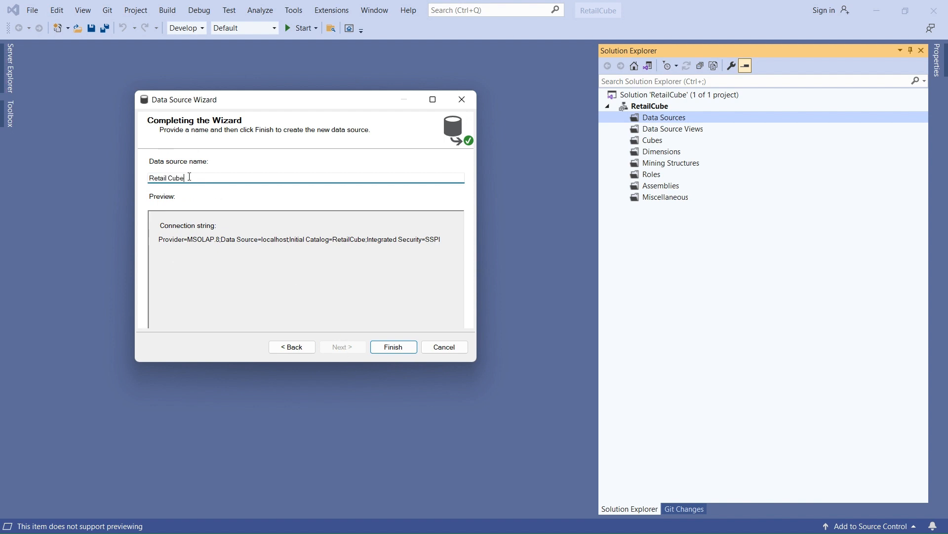
left_click(401, 347)
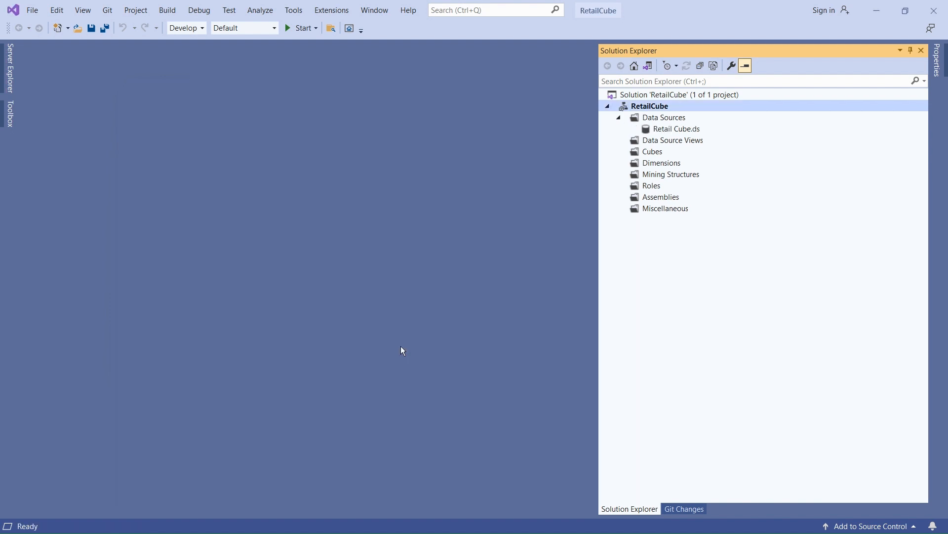
Open the Retail Cube data source, review its general and impersonation settings, and close it without saving changes.
double_click(668, 131)
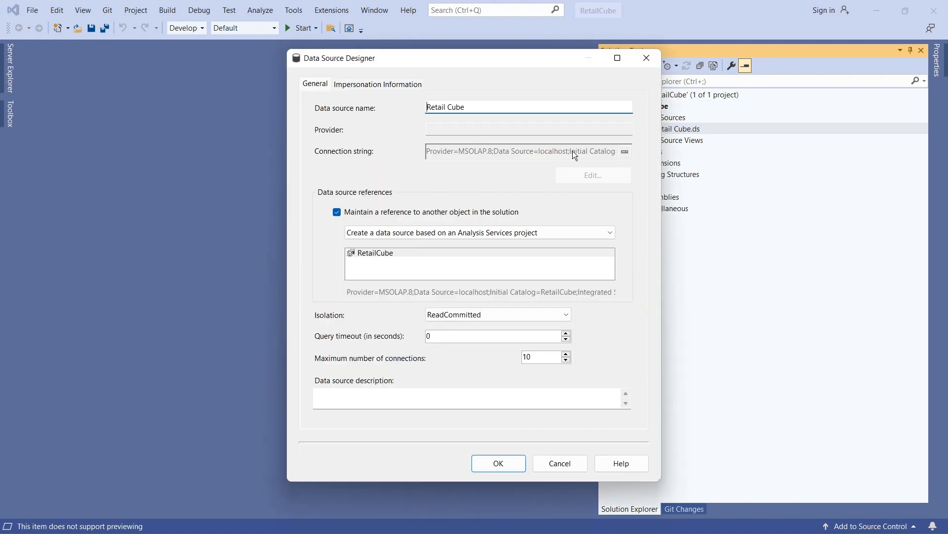
left_click(461, 253)
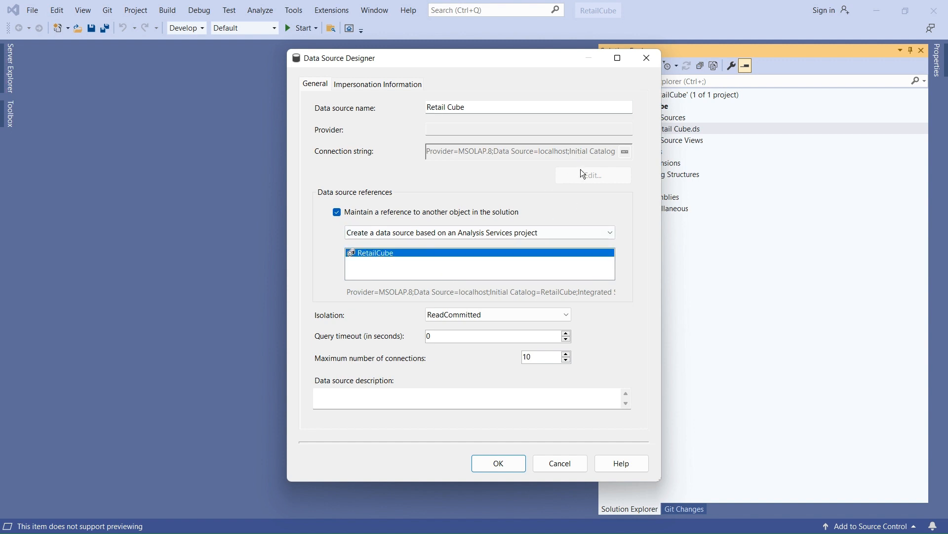
left_click(378, 83)
left_click(316, 84)
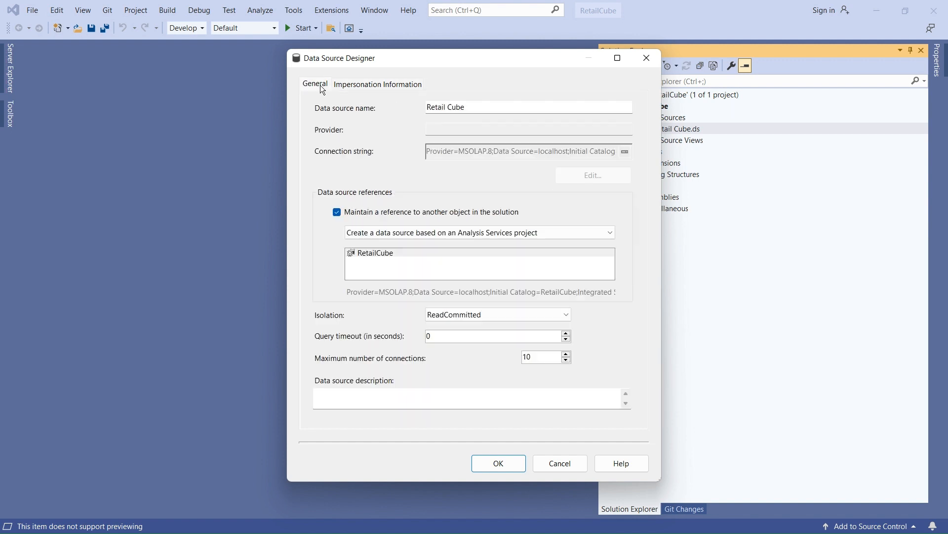
left_click(564, 470)
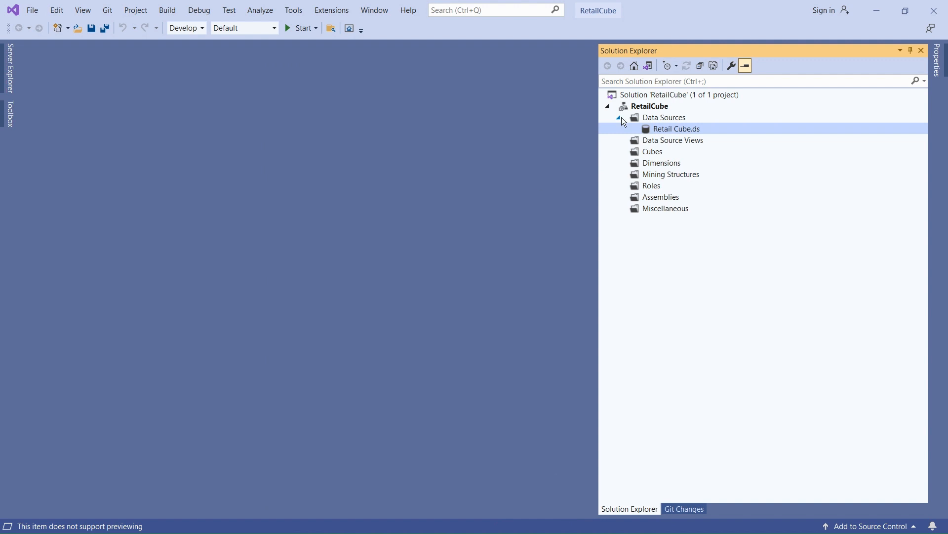
Delete the Retail Cube data source from the RetailCube project.
right_click(656, 133)
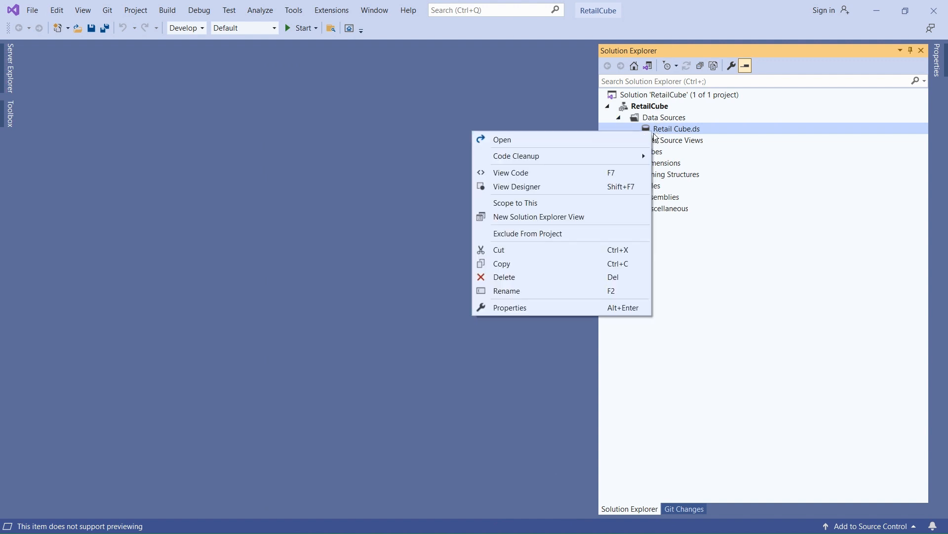
left_click(511, 277)
left_click(542, 327)
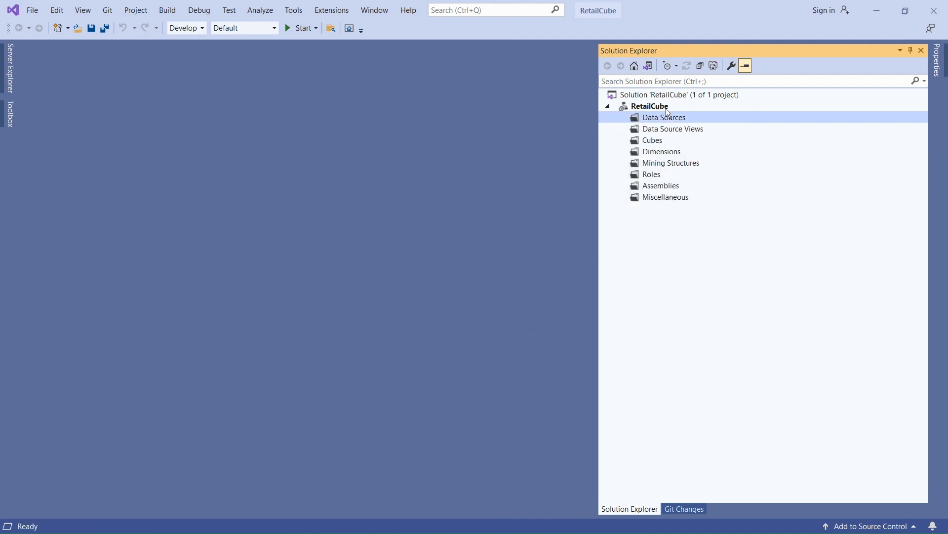
Start another new data source in the project, based on an existing or new connection.
right_click(659, 116)
left_click(595, 128)
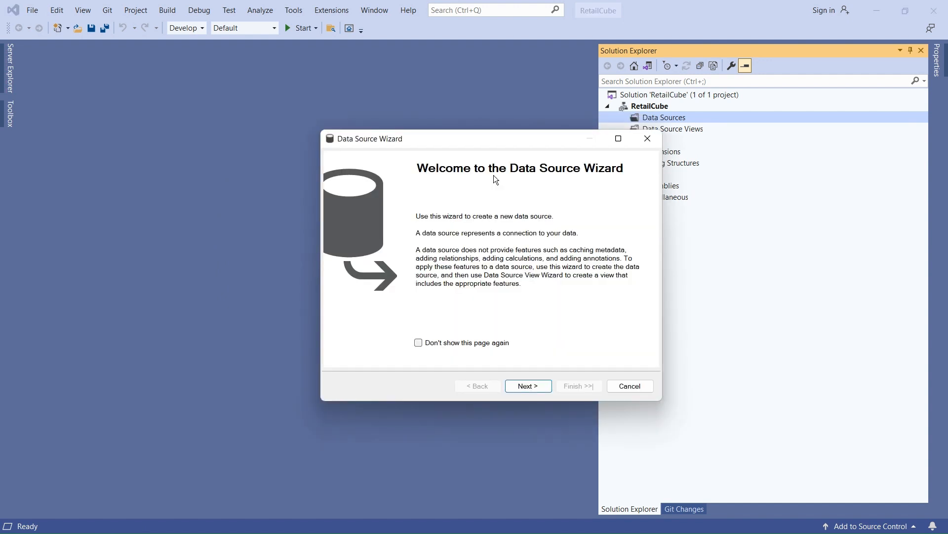
left_click(530, 386)
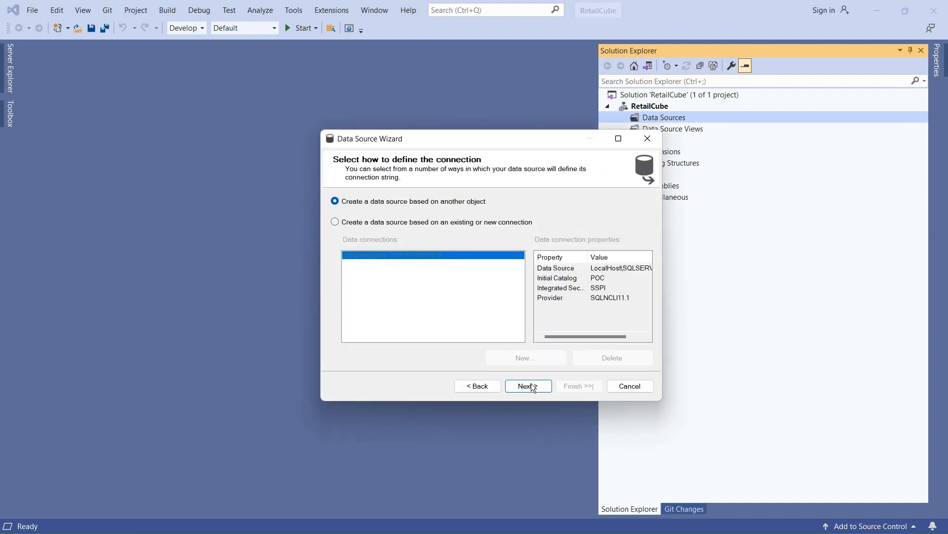
left_click(335, 222)
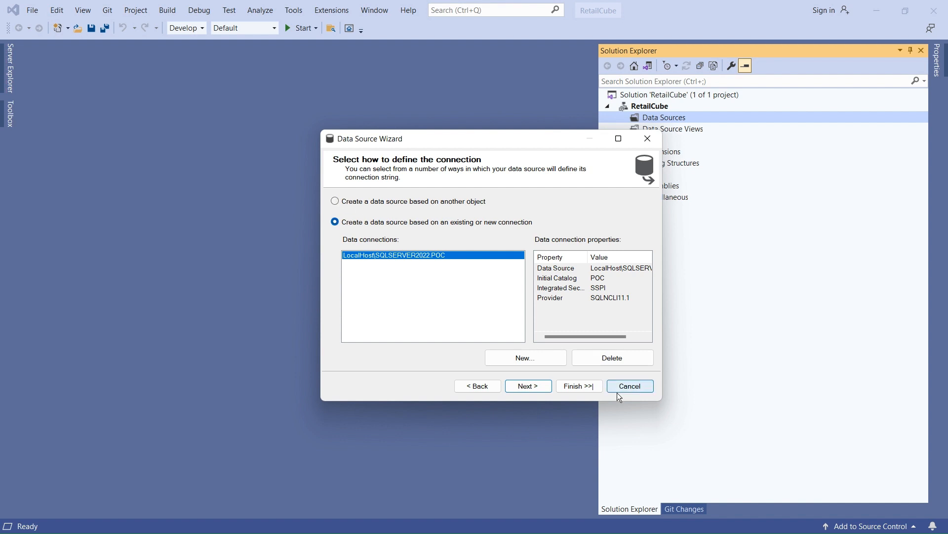
Start a new connection and set its server name to LocalHost\SQLSERVER2022, copied from the Database Engine connection dialog in SQL Server Management Studio.
left_click(538, 358)
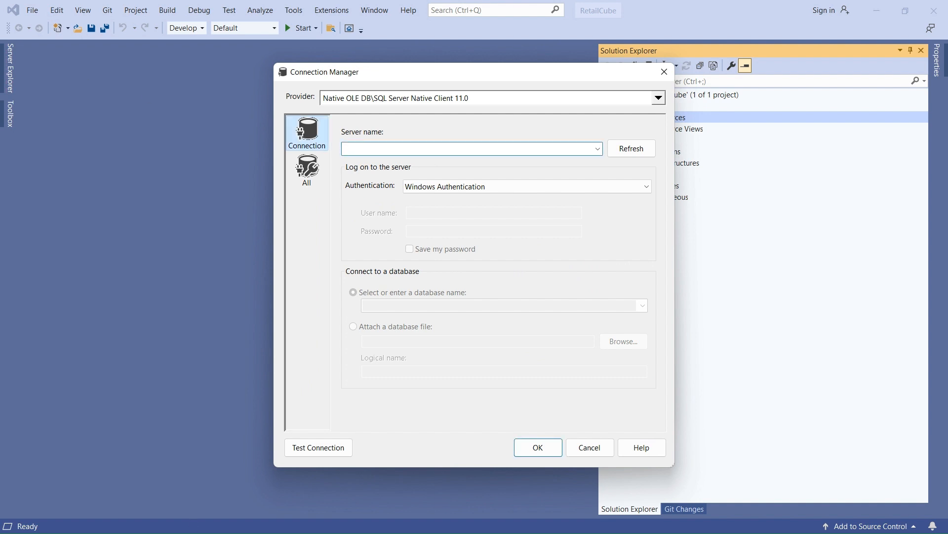
key("alt+Tab")
left_click(32, 89)
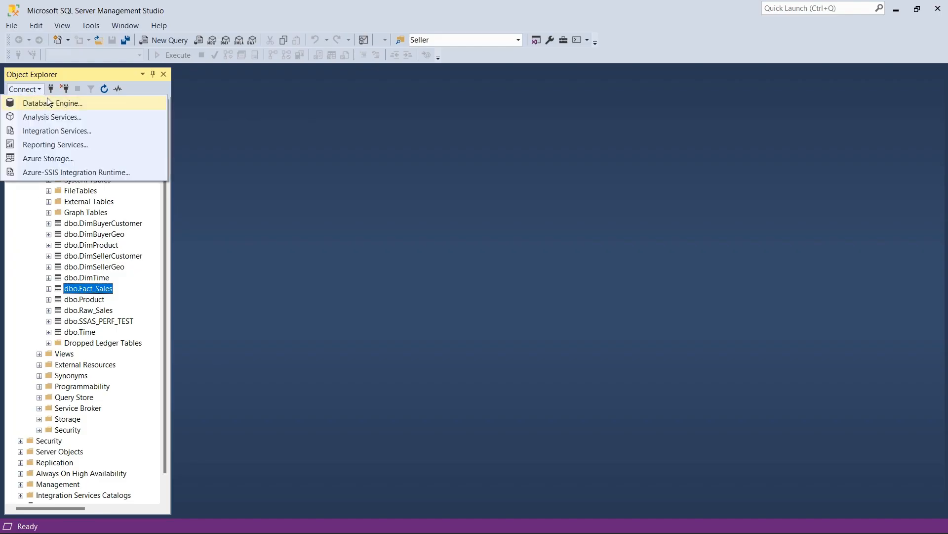
left_click(46, 98)
double_click(535, 196)
key("ctrl+c")
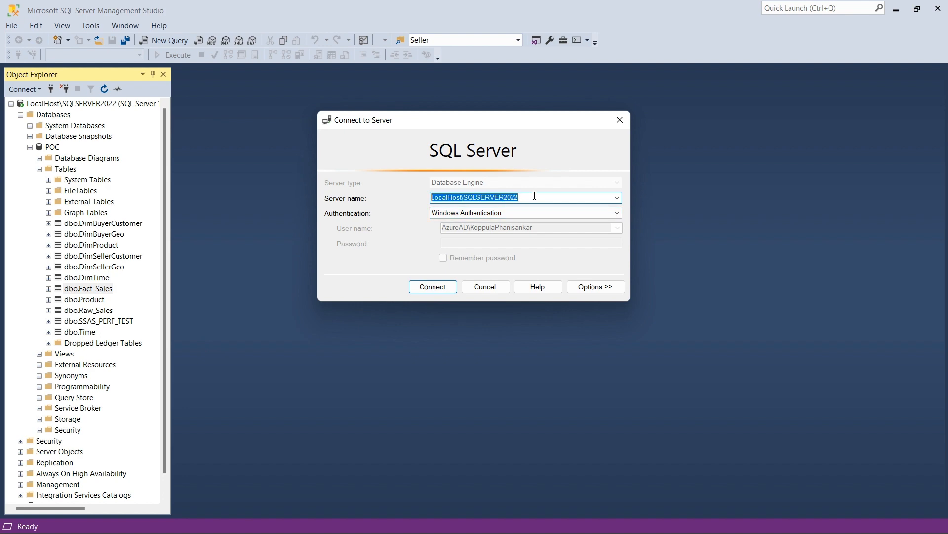
key("alt+Tab")
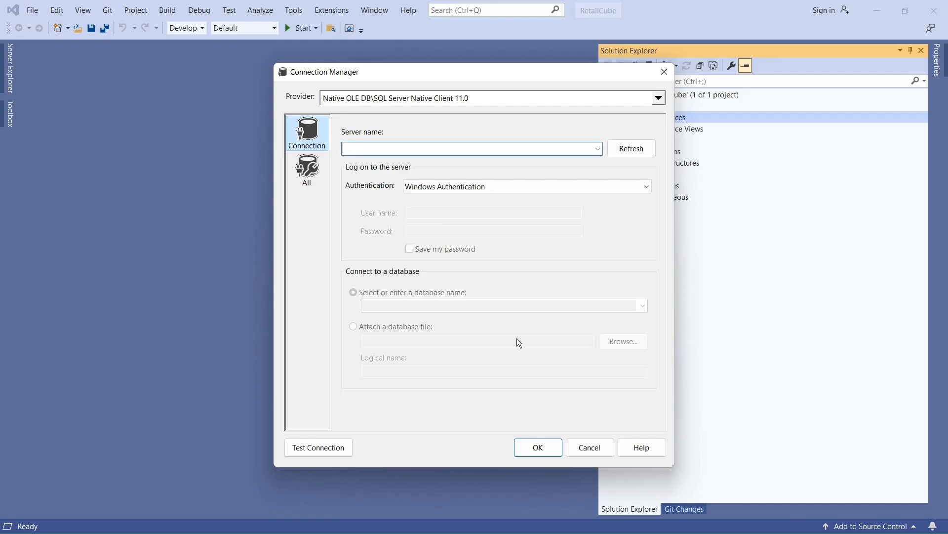
key("ctrl+v")
Select POC as the connection's database, test the connection, and accept it.
left_click(642, 304)
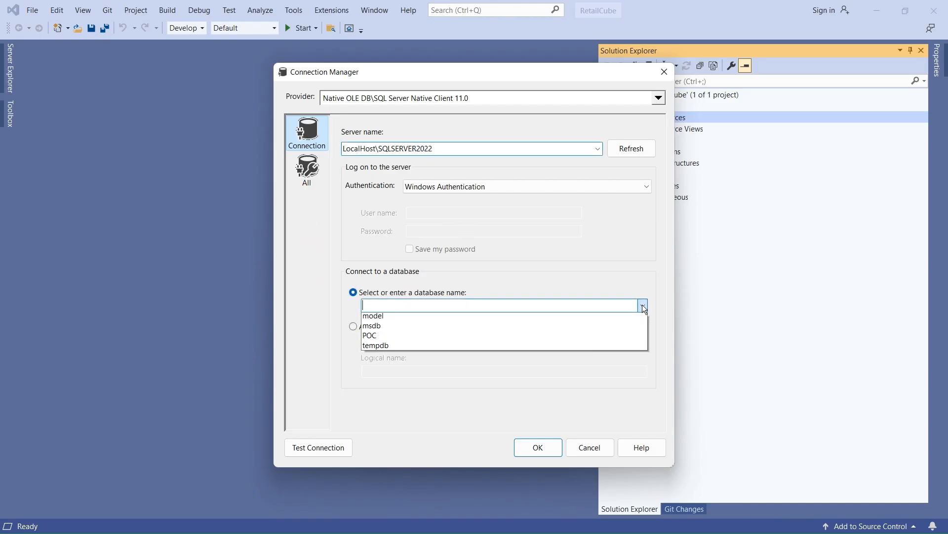
left_click(399, 348)
left_click(313, 453)
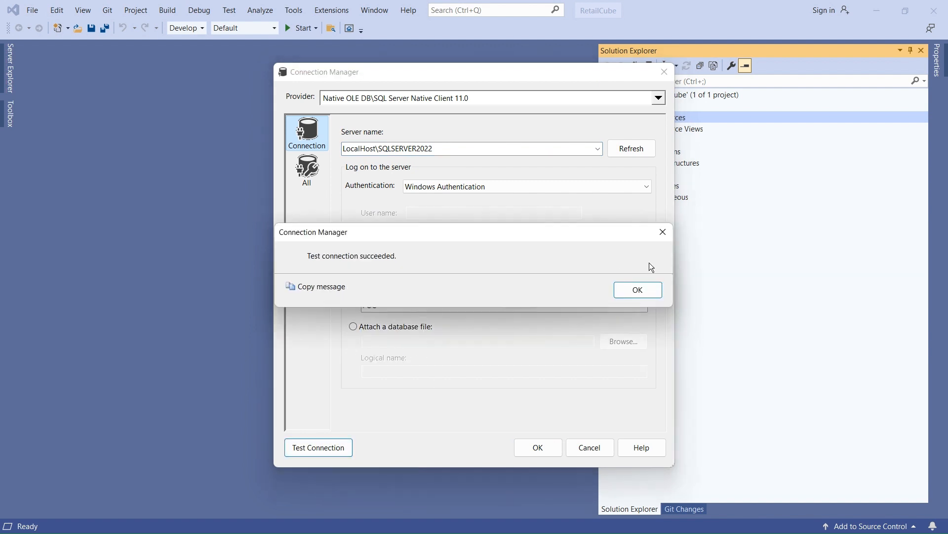
left_click(637, 290)
left_click(538, 447)
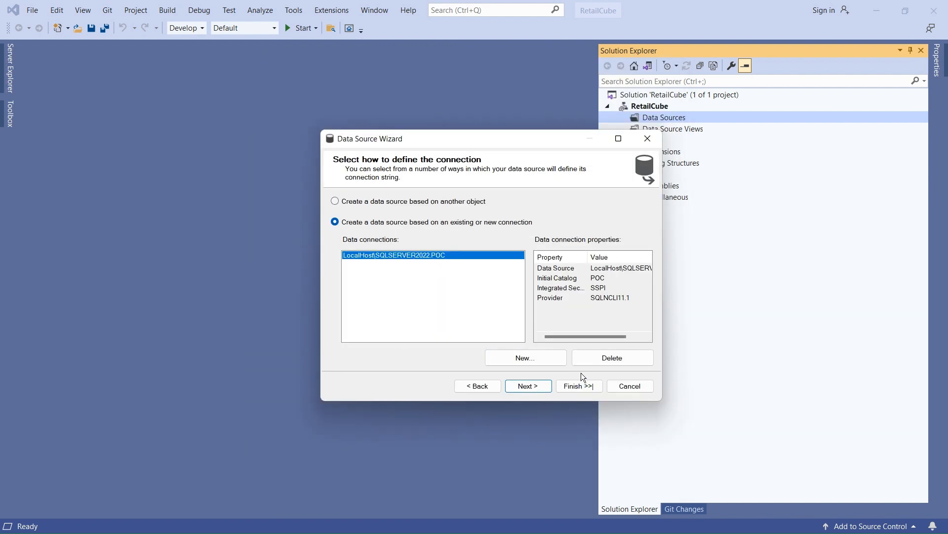
Set the data source's impersonation to the credentials of the current user and finish it with the name POC.
left_click(526, 385)
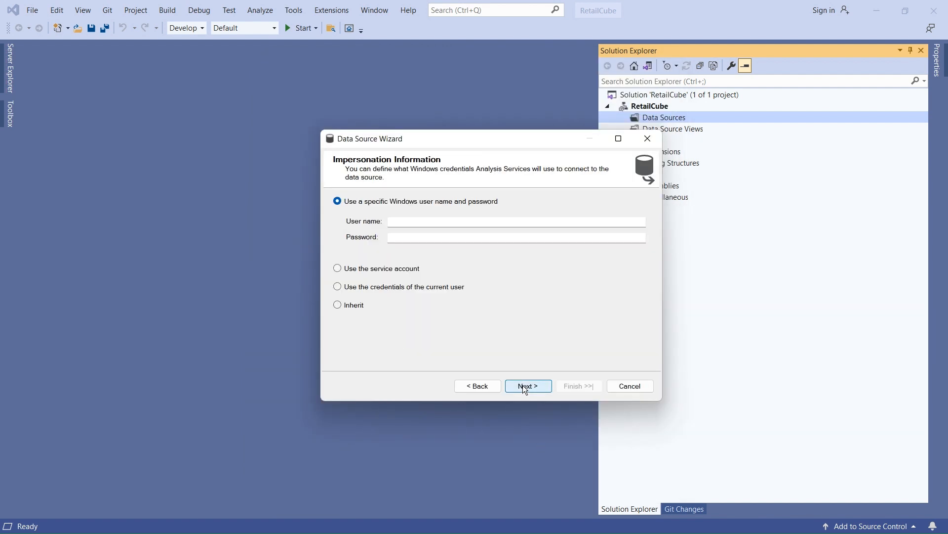
left_click(339, 270)
left_click(339, 288)
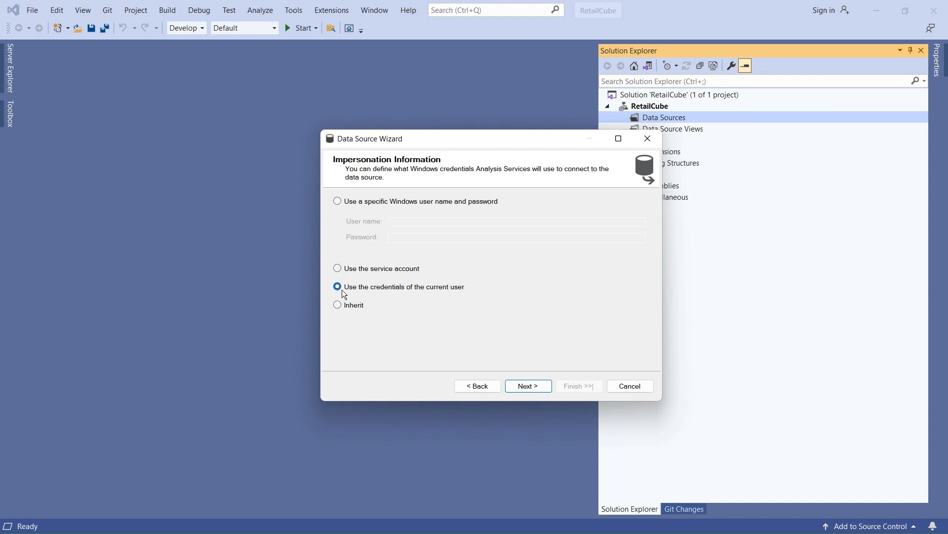
left_click(529, 385)
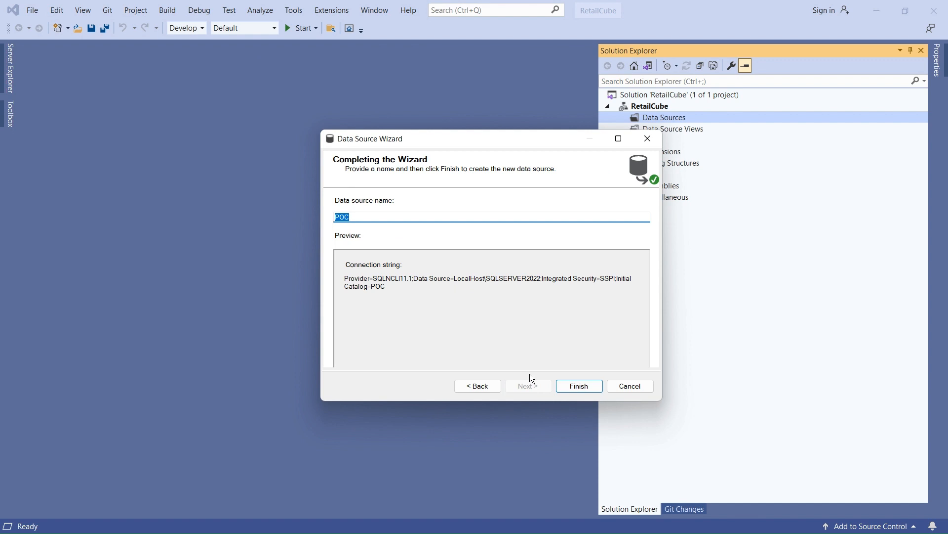
left_click(575, 384)
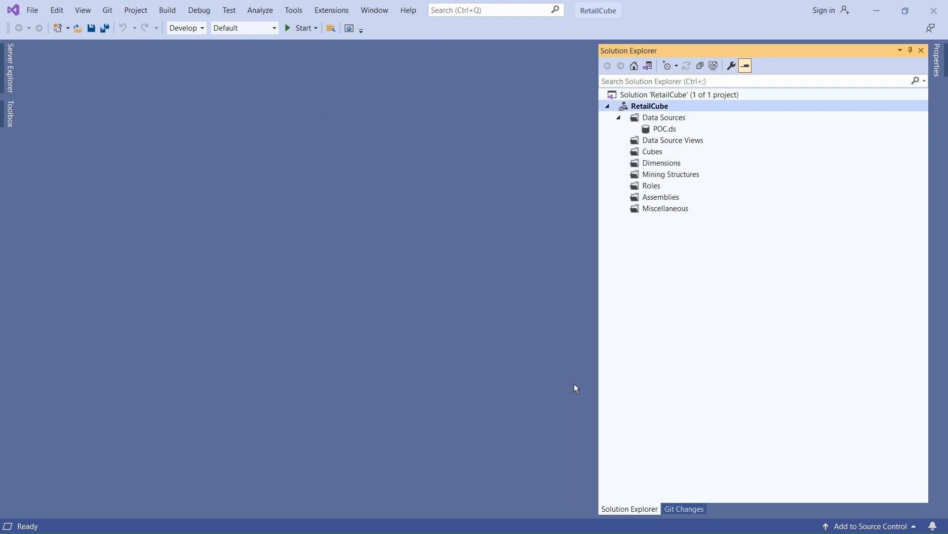
Open the POC data source, test its connection settings, and close the designer.
left_click(664, 133)
double_click(664, 133)
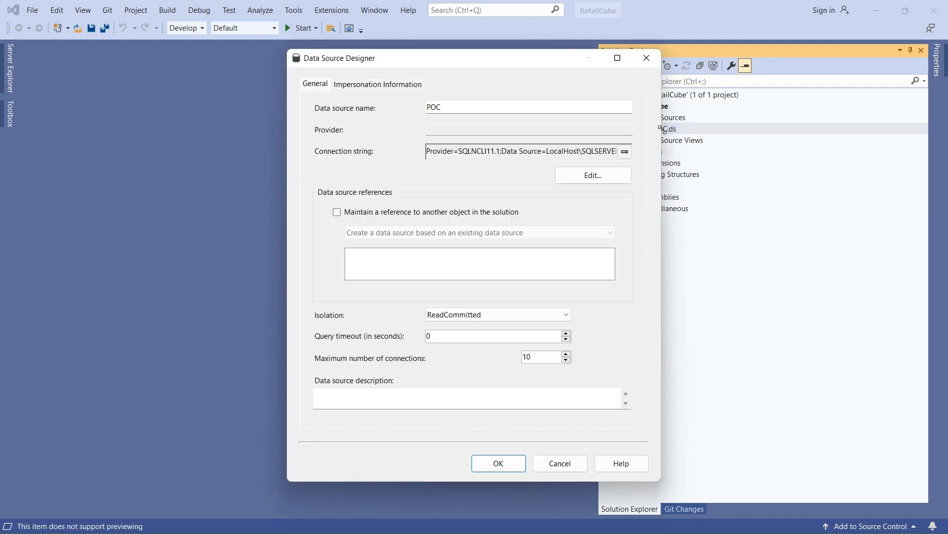
left_click(582, 181)
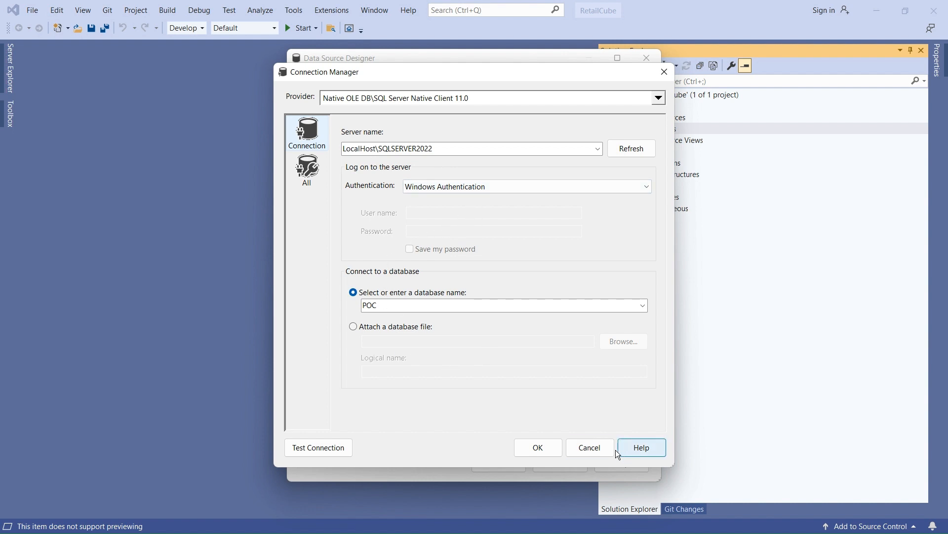
left_click(347, 453)
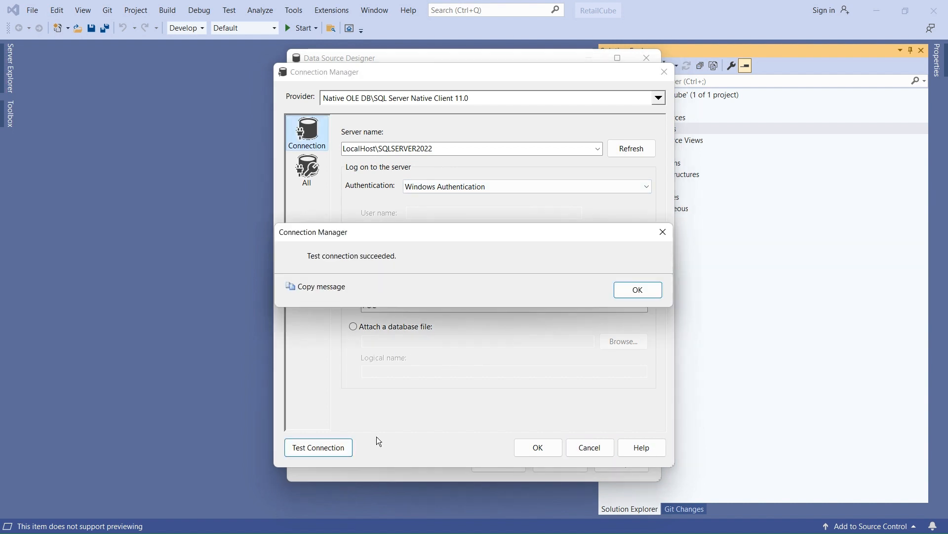
left_click(638, 292)
left_click(536, 449)
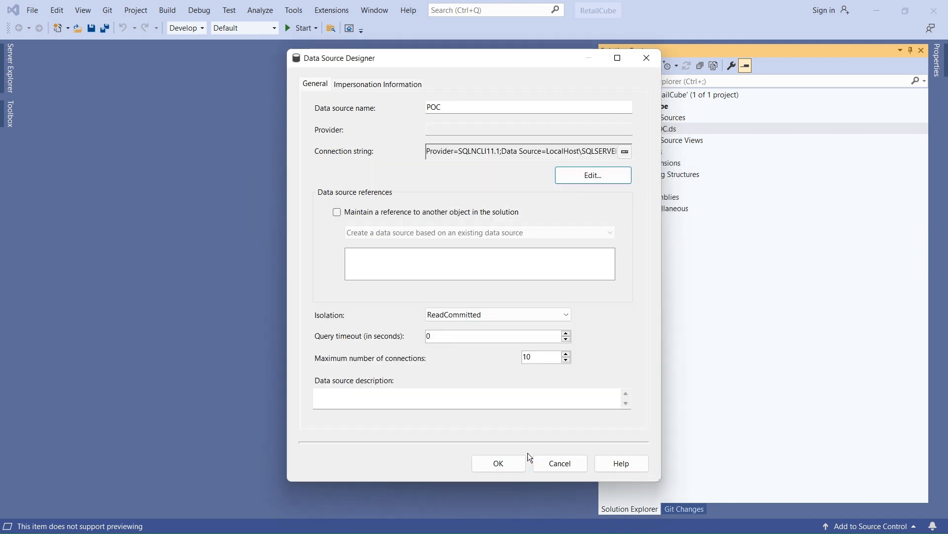
left_click(502, 465)
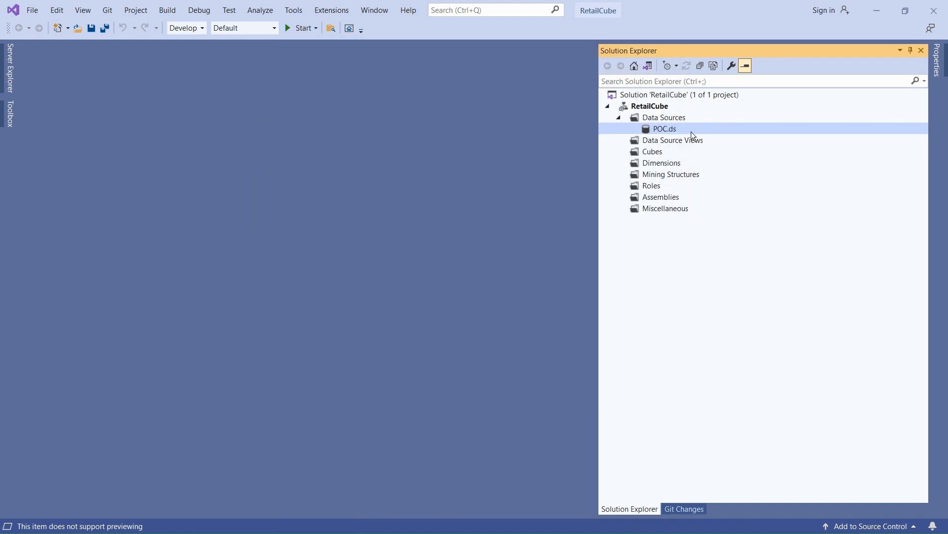
Start a new data source view on the POC data source, matching foreign keys by the same name as the primary key.
left_click(674, 142)
right_click(674, 140)
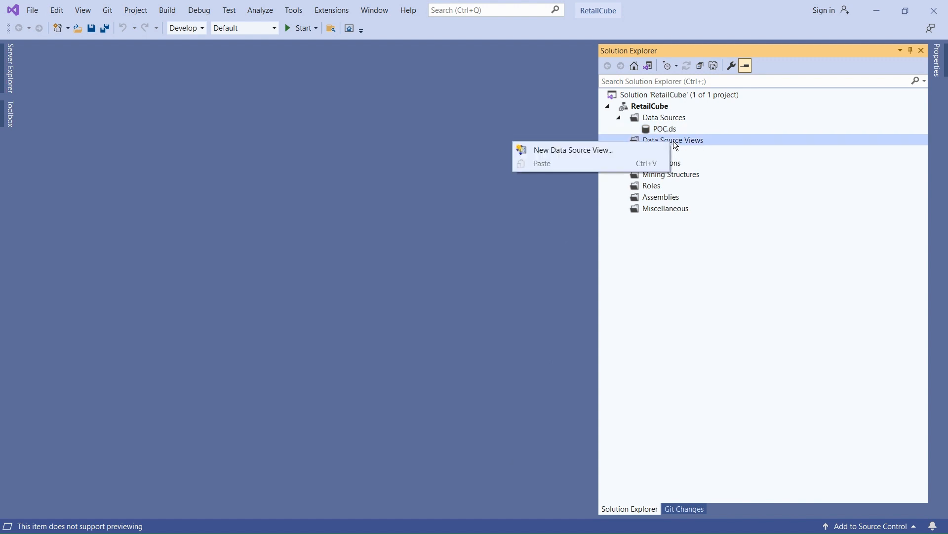
left_click(594, 148)
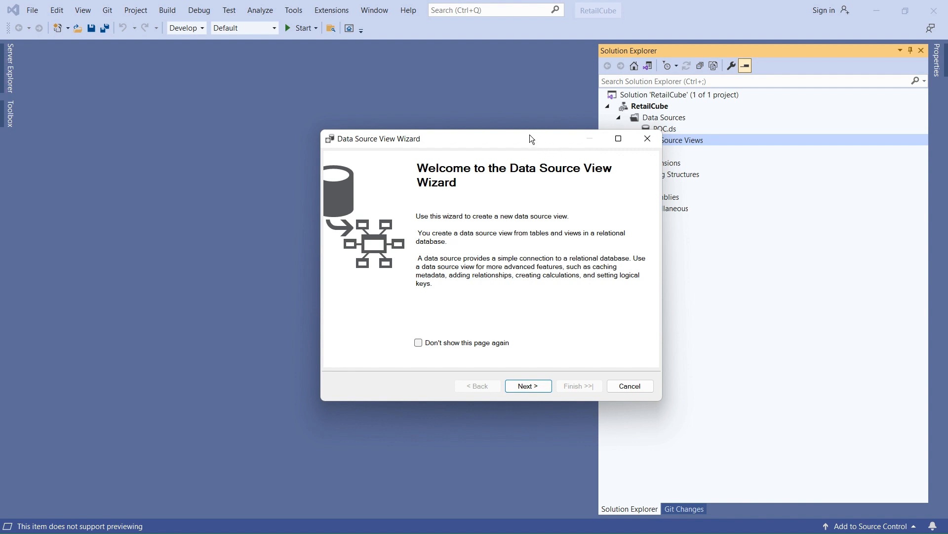
left_click_drag(530, 135, 328, 92)
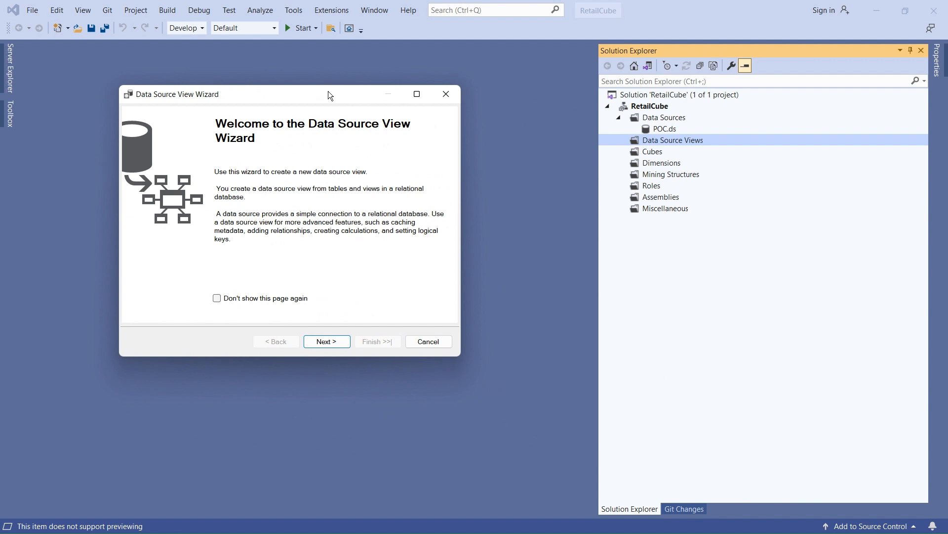
left_click(327, 342)
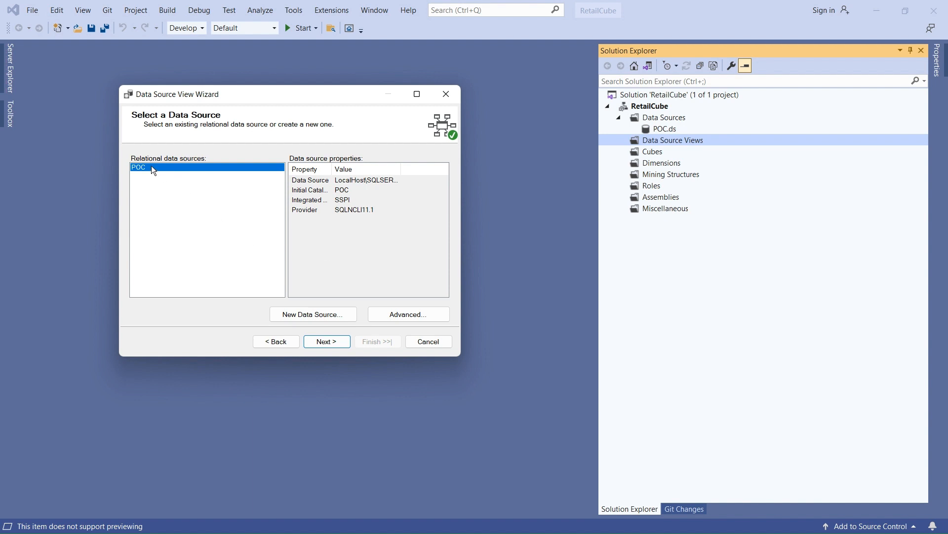
left_click(334, 341)
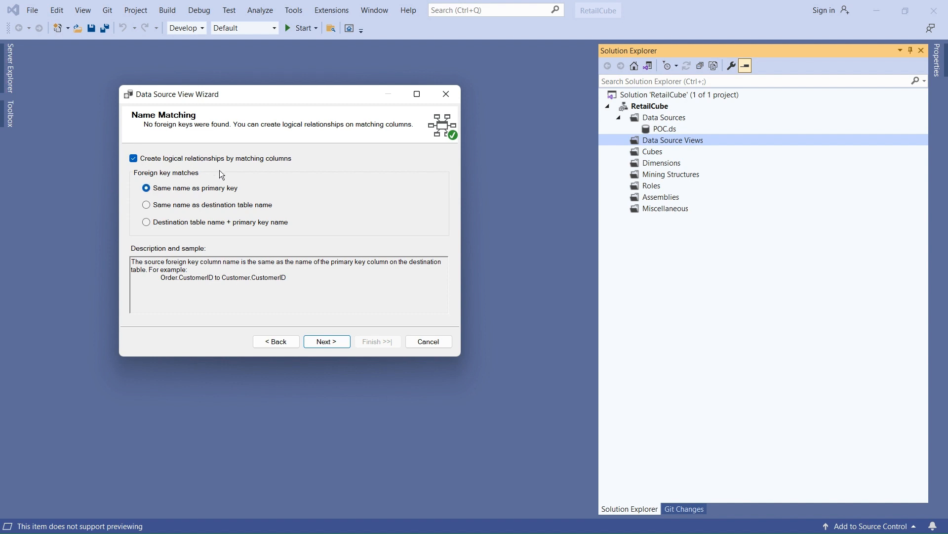
left_click(327, 342)
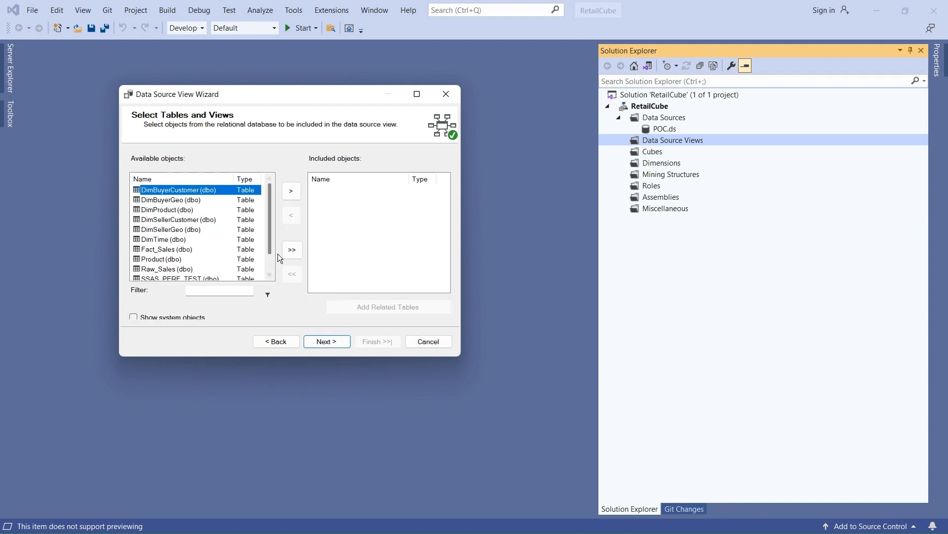
Include the six Dim tables and Fact_Sales in the data source view and finish it with the name POC.
left_click(417, 94)
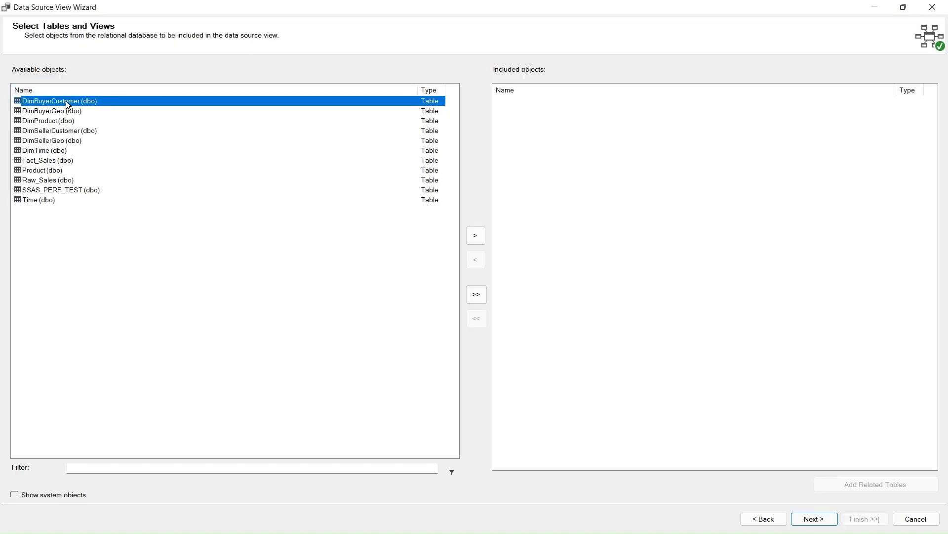
left_click(50, 151, "shift")
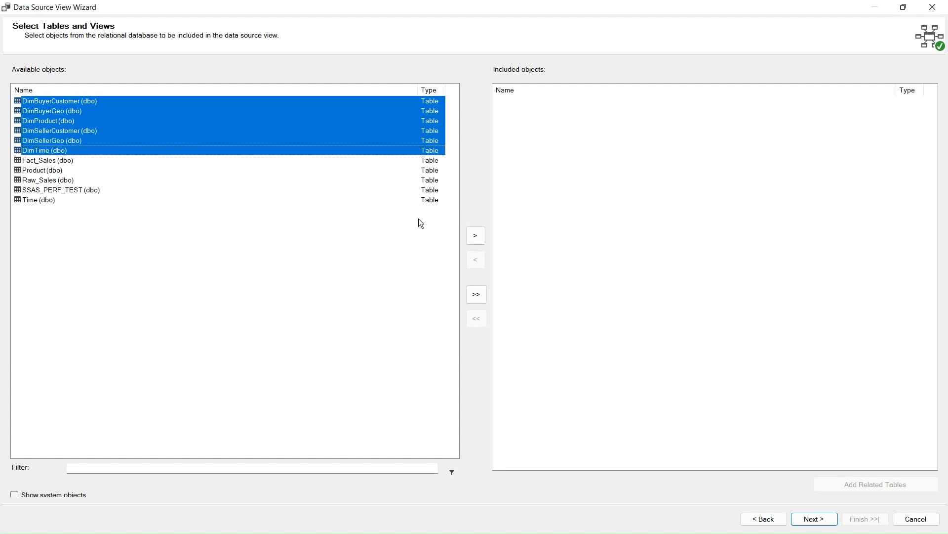
left_click(475, 237)
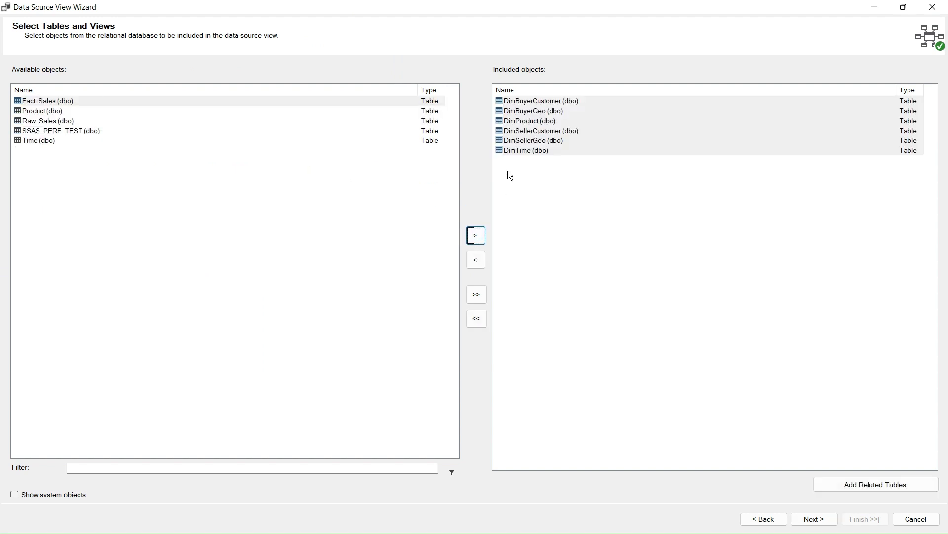
left_click(46, 102)
left_click(475, 237)
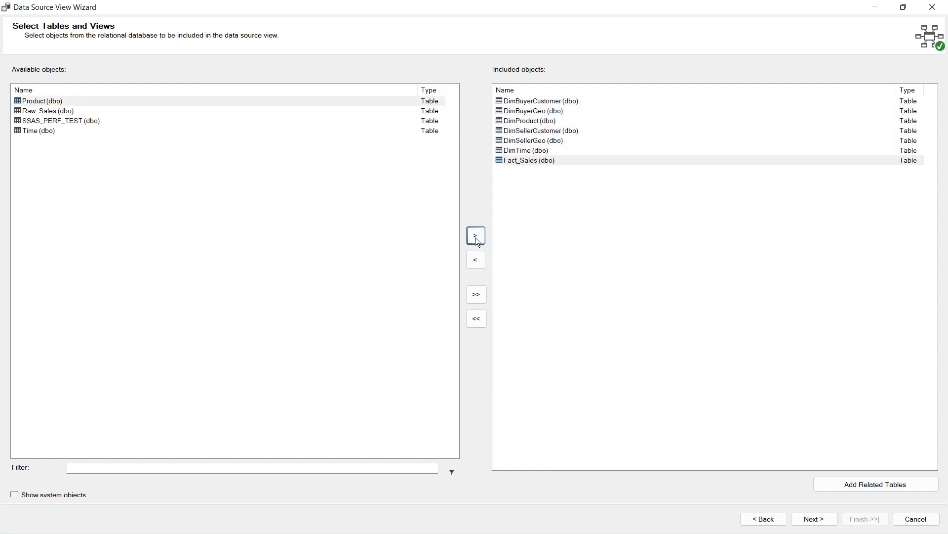
left_click(817, 517)
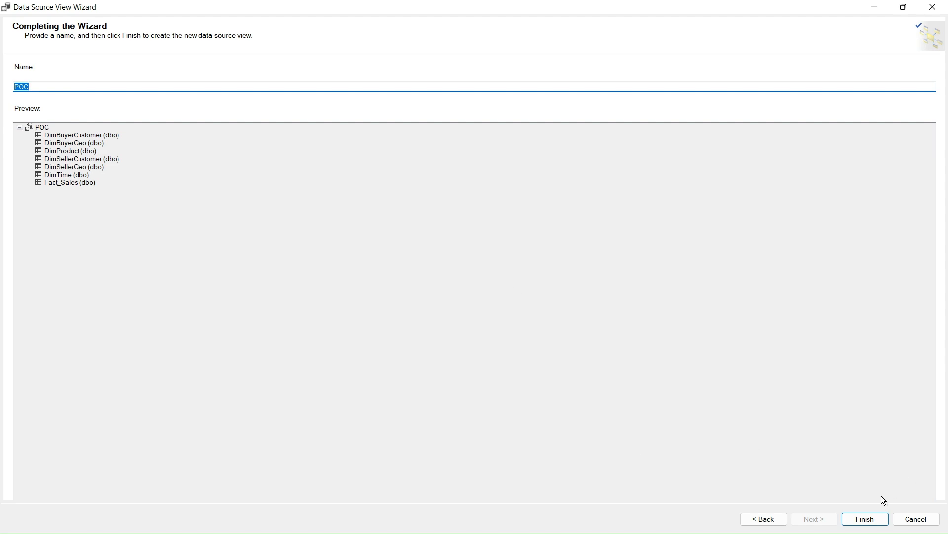
left_click(865, 518)
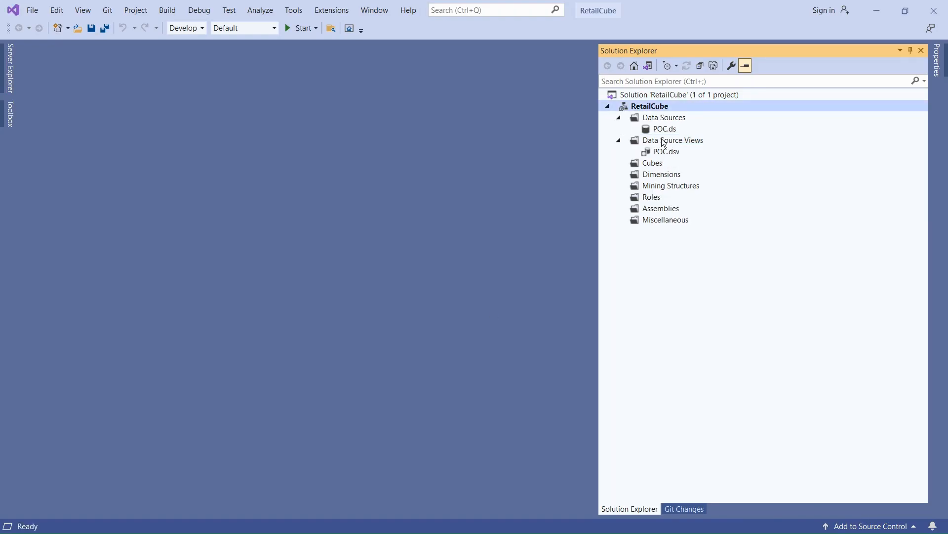
Open the POC data source view in the designer and widen its diagram area.
double_click(648, 150)
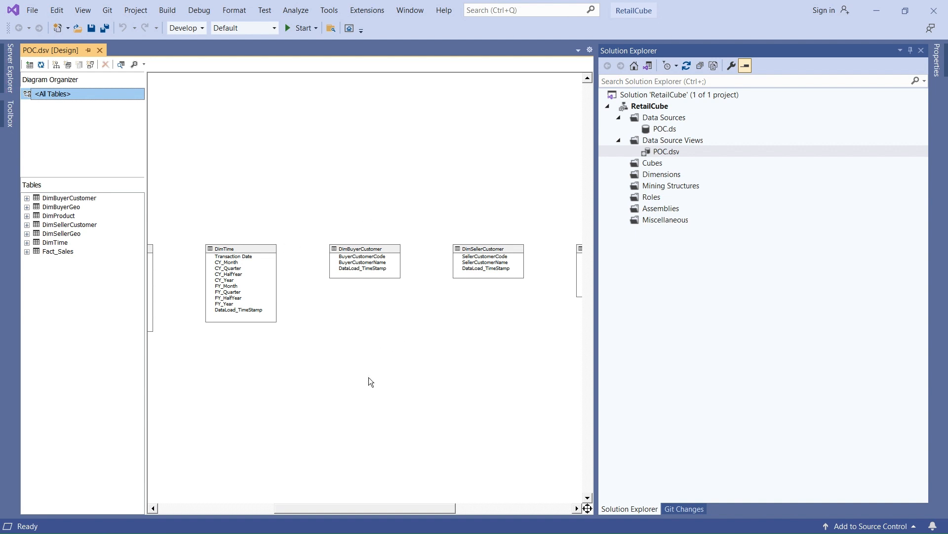
left_click_drag(346, 503, 218, 509)
left_click_drag(597, 330, 730, 325)
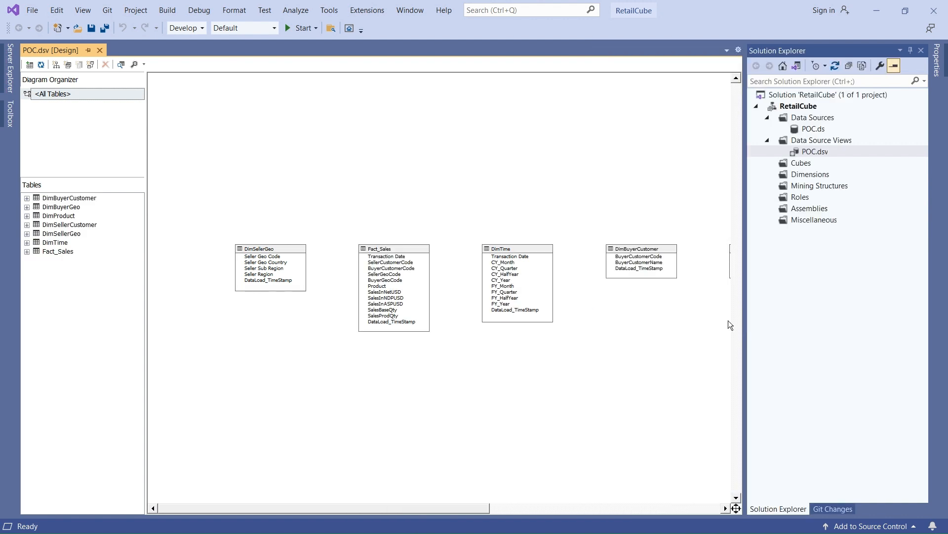
Start a new relationship from Fact_Sales to DimBuyerCustomer with BuyerCustomerCode as the source column.
left_click(27, 252)
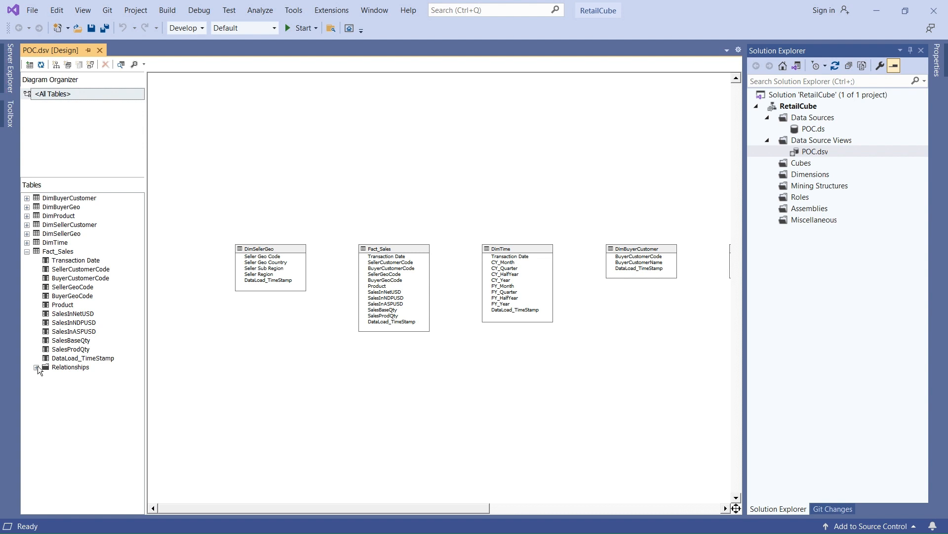
left_click(65, 367)
right_click(65, 366)
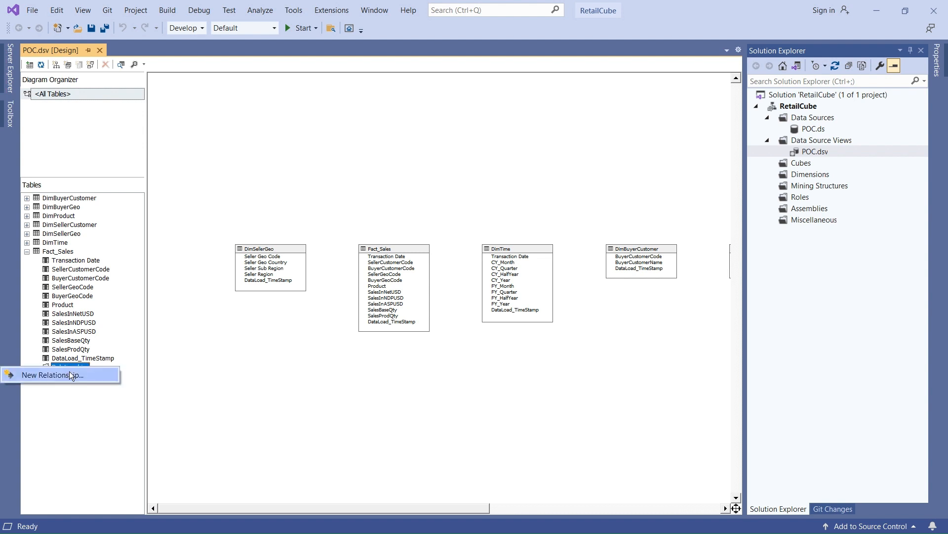
left_click(70, 374)
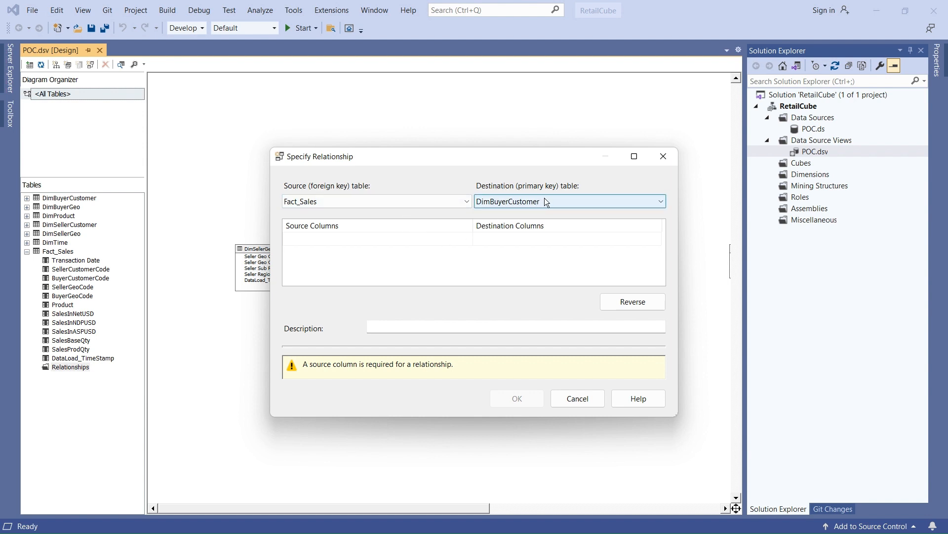
left_click(433, 236)
left_click(434, 236)
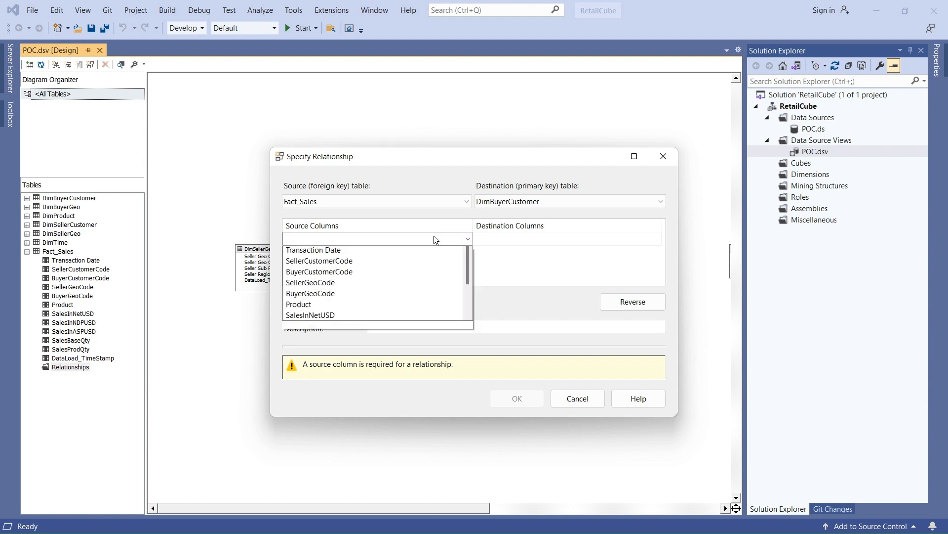
left_click(351, 285)
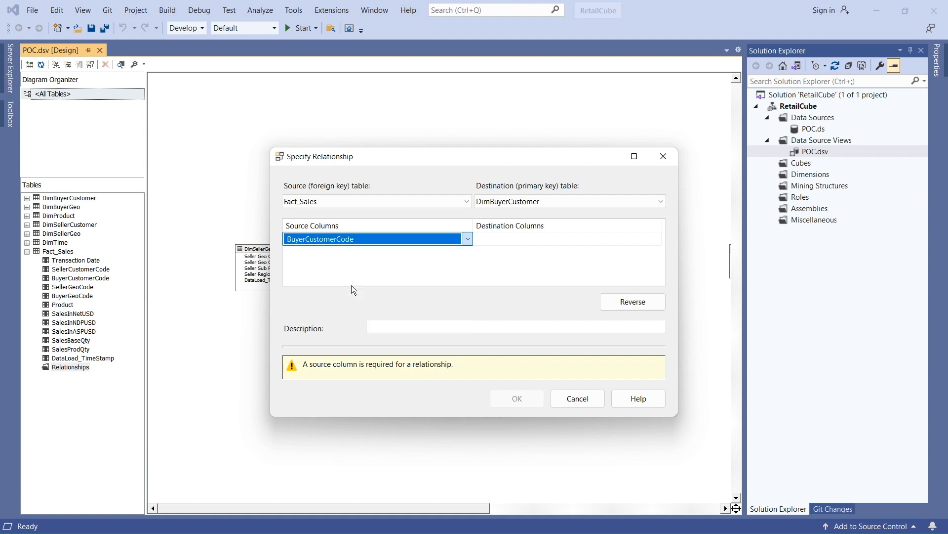
Set BuyerCustomerCode as the destination column, create the relationship, and accept defining a logical primary key on DimBuyerCustomer.
left_click(527, 235)
left_click(526, 236)
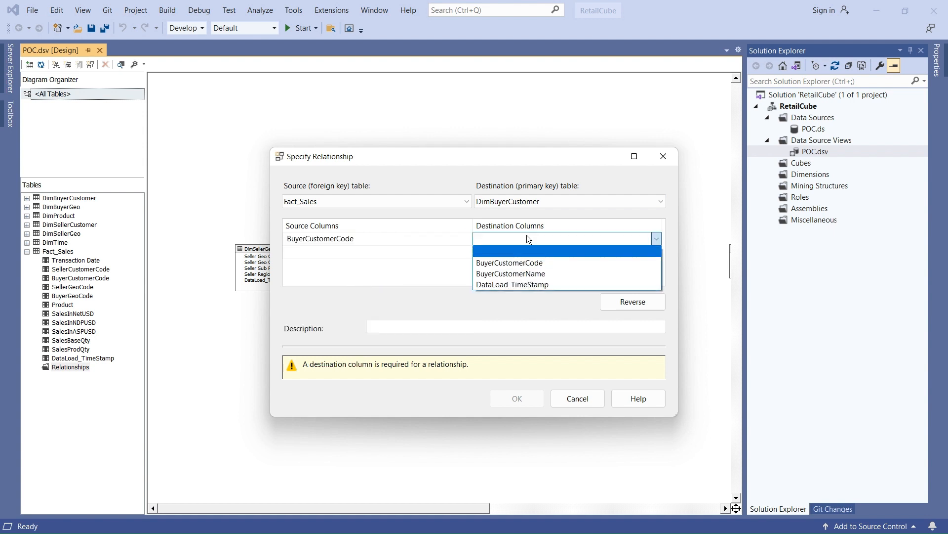
left_click(508, 258)
left_click(484, 265)
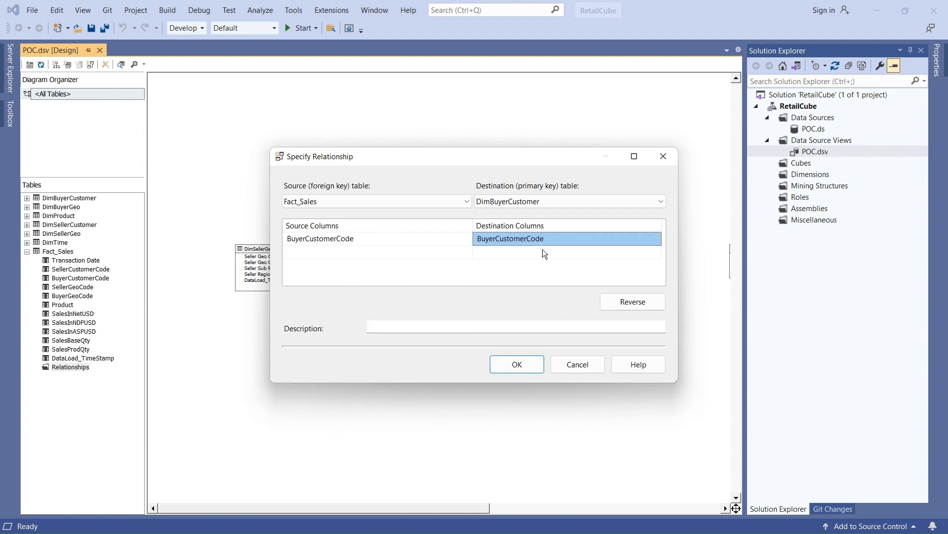
left_click(428, 326)
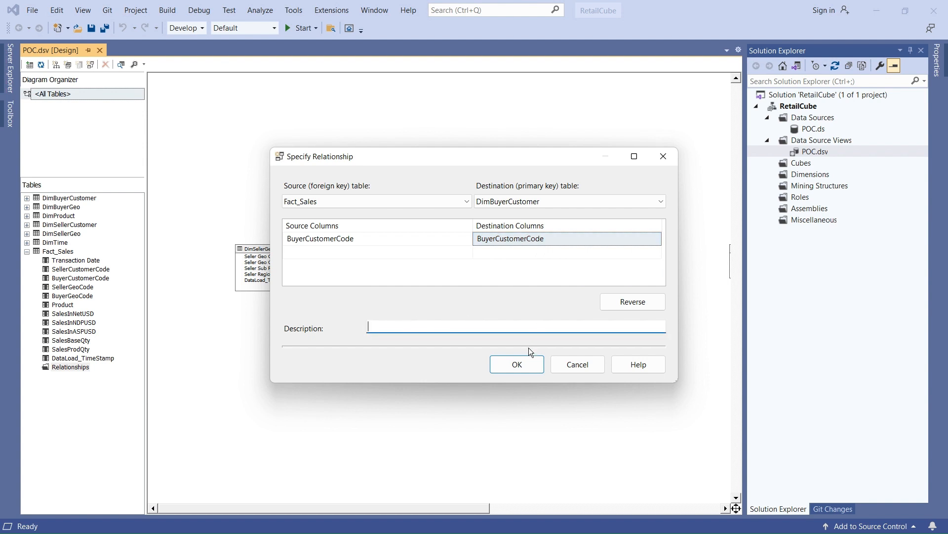
left_click(517, 364)
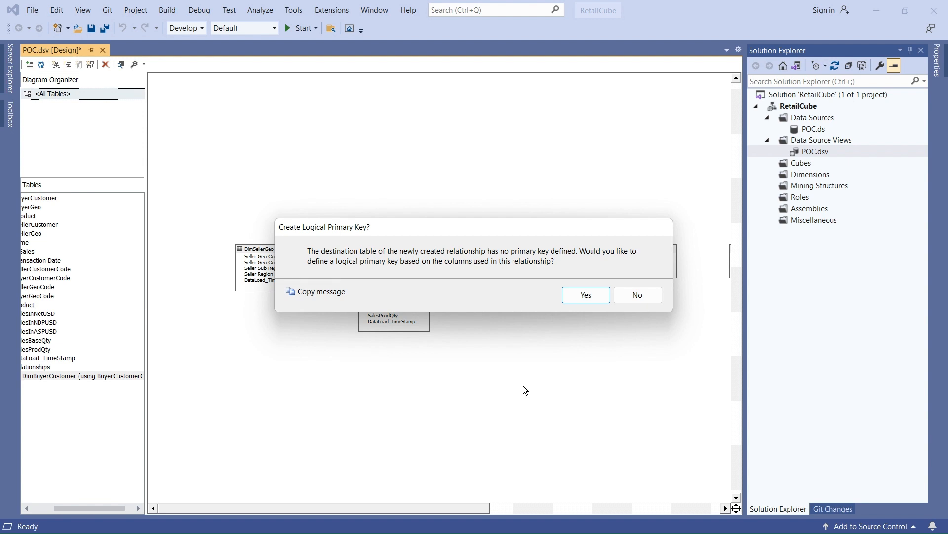
left_click(580, 298)
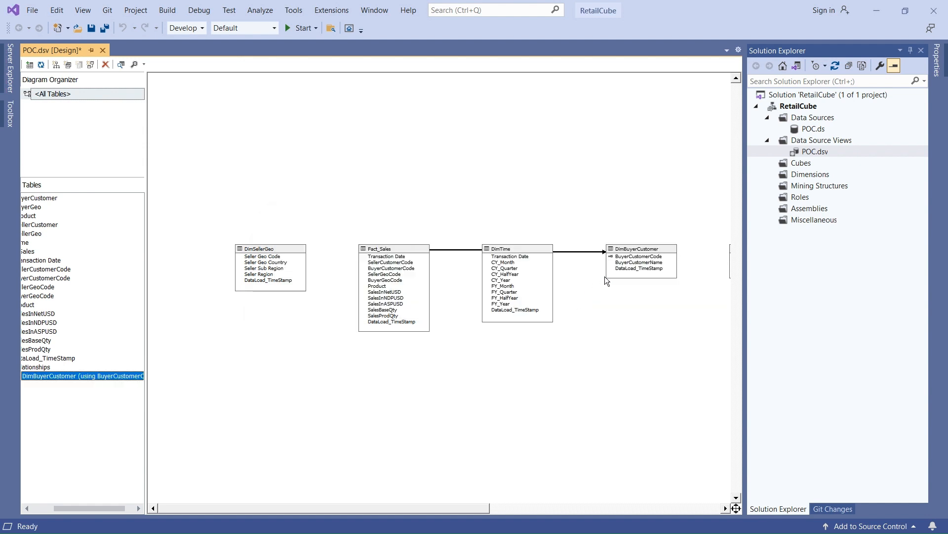
Check the logical primary key options available for BuyerCustomerCode in the DimBuyerCustomer table.
left_click(639, 259)
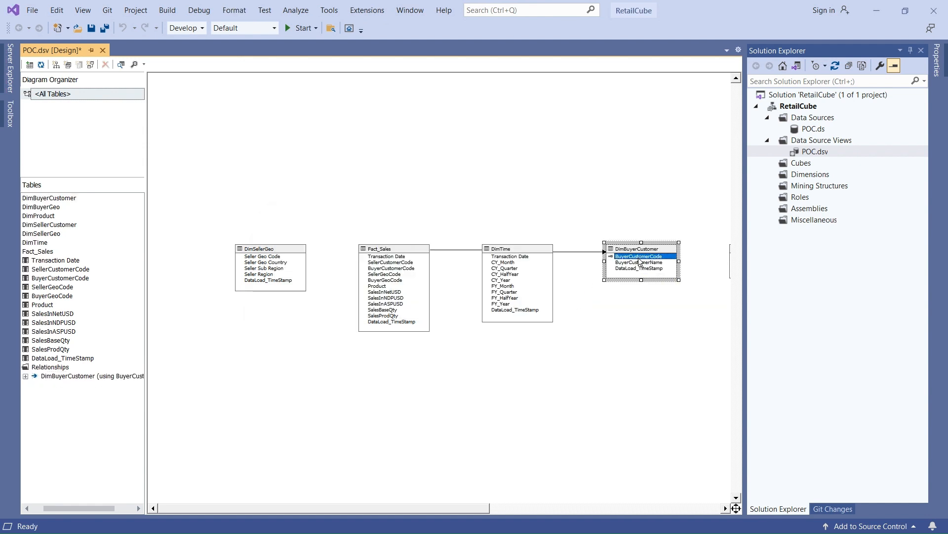
right_click(638, 256)
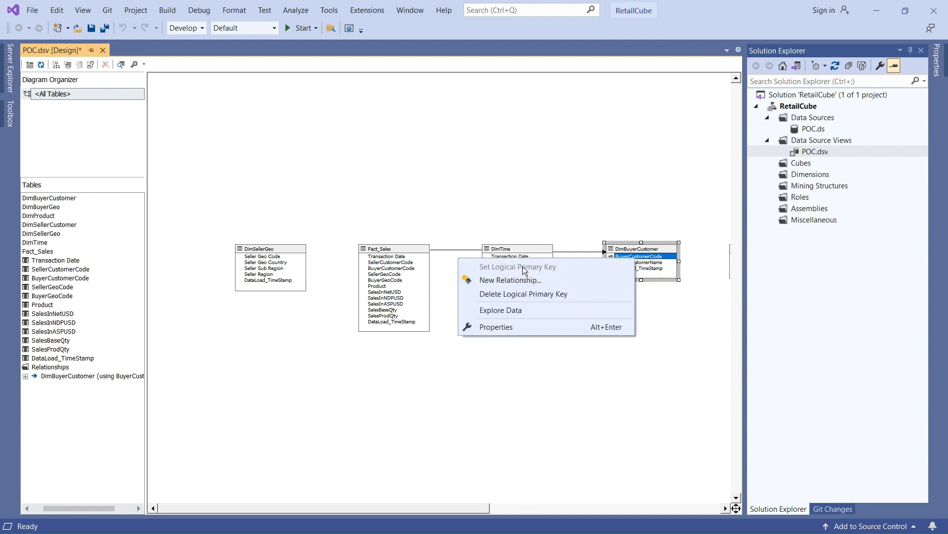
left_click(663, 335)
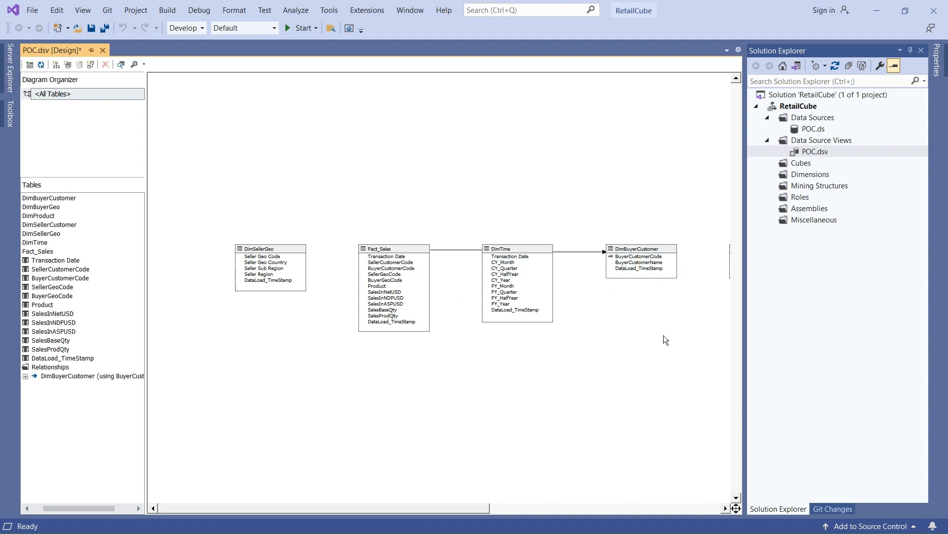
Set Seller Geo Code as the logical primary key of the DimSellerGeo table.
left_click(279, 256)
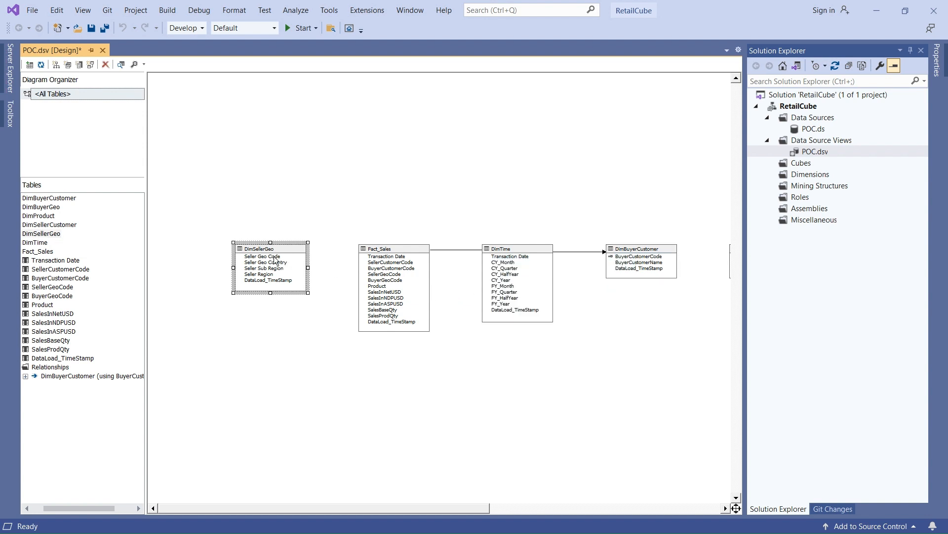
right_click(271, 256)
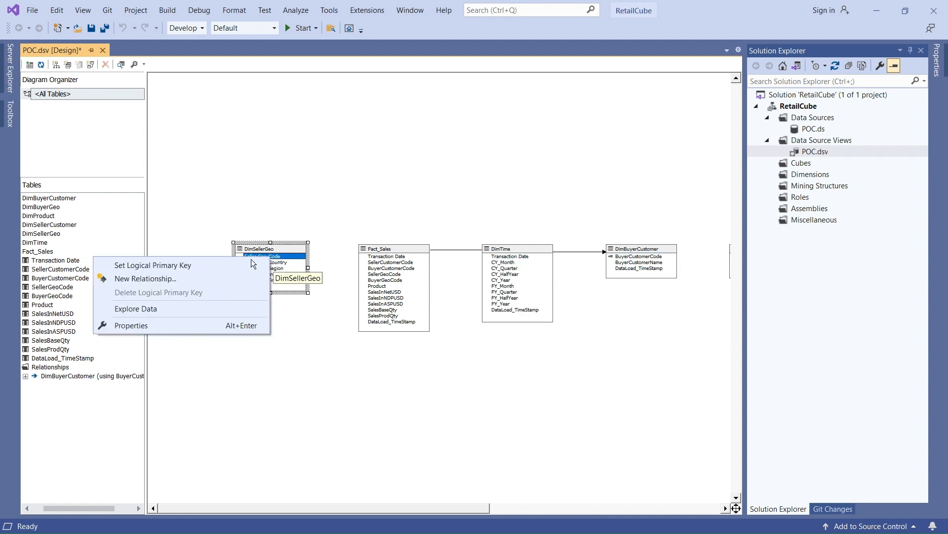
left_click(190, 267)
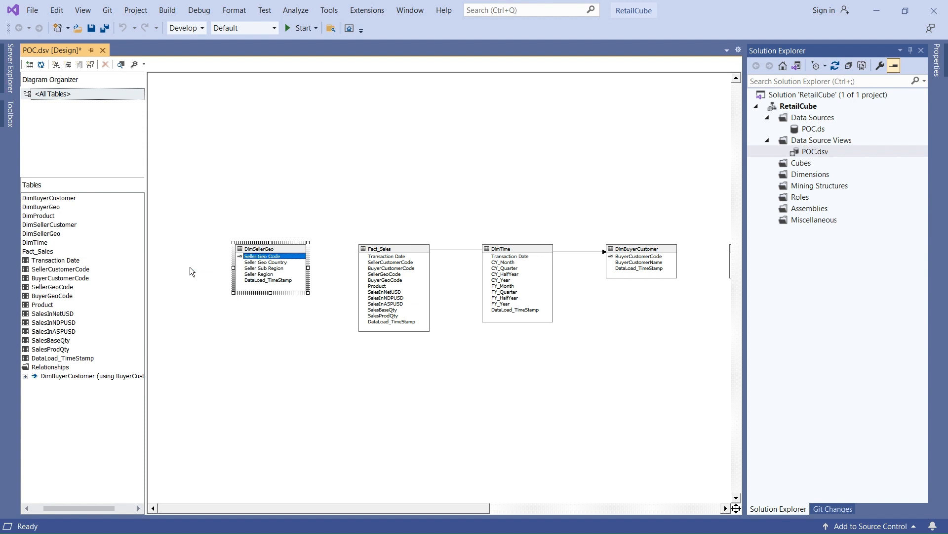
left_click(399, 262)
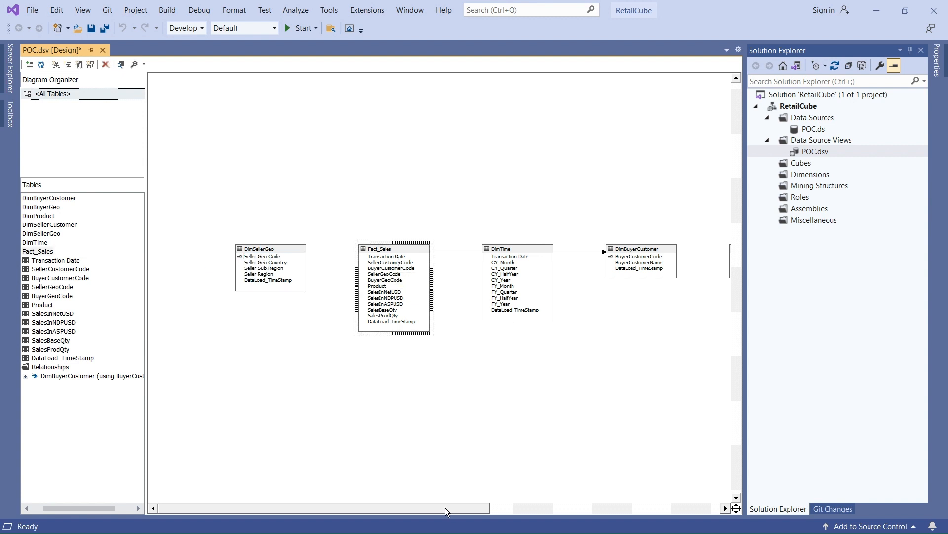
Set Transaction Date as the logical primary key of the DimTime table.
left_click_drag(445, 508, 518, 512)
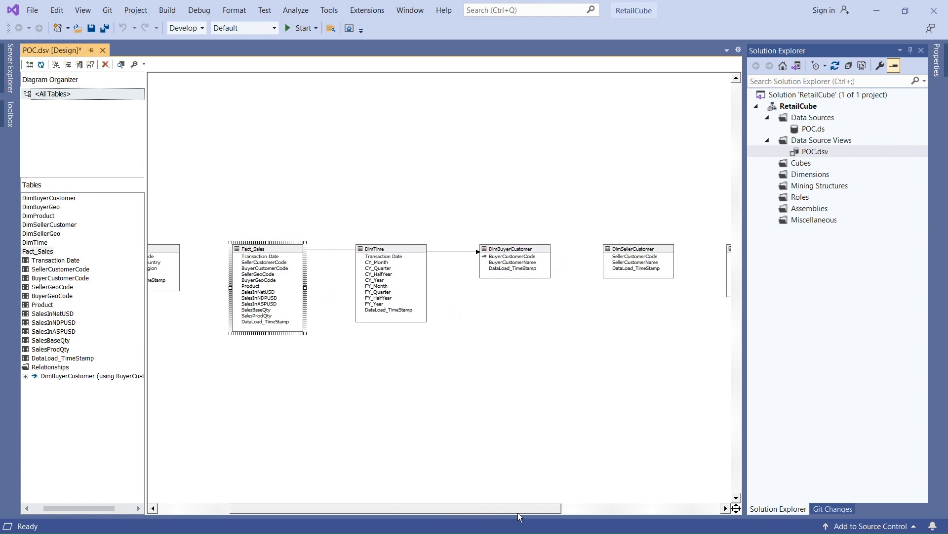
left_click(388, 259)
left_click(388, 258)
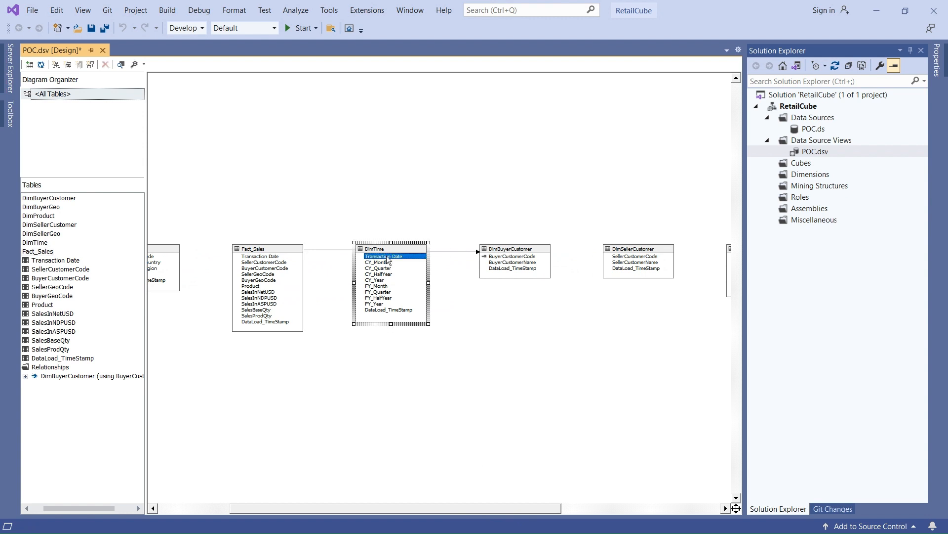
right_click(387, 258)
left_click(315, 263)
Move DimSellerCustomer above Fact_Sales and DimTime in the diagram and make SellerCustomerCode its logical primary key.
left_click_drag(642, 260, 326, 146)
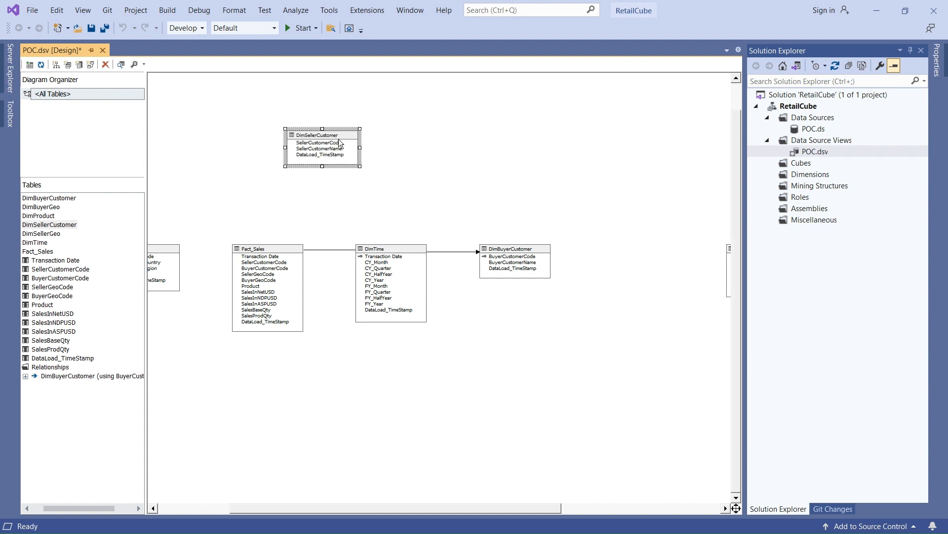
left_click(321, 143)
right_click(320, 144)
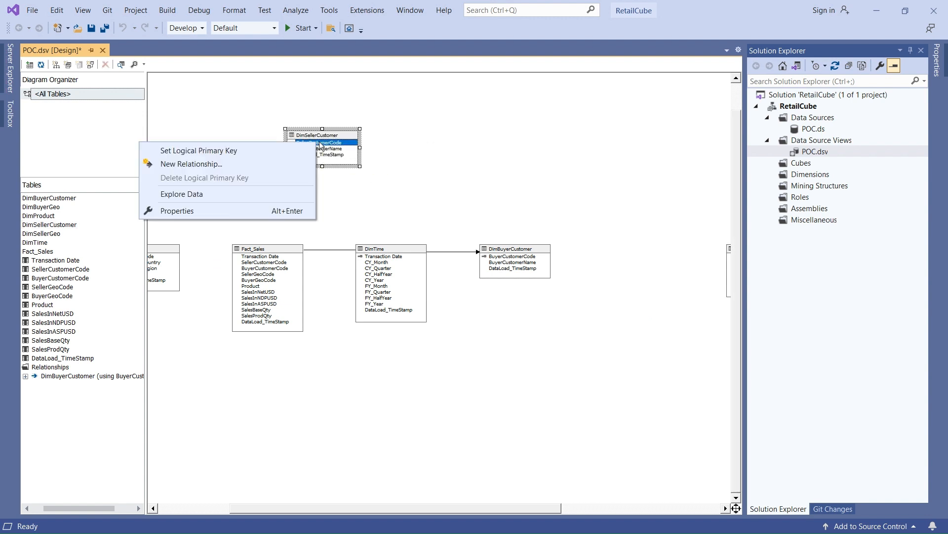
left_click(265, 149)
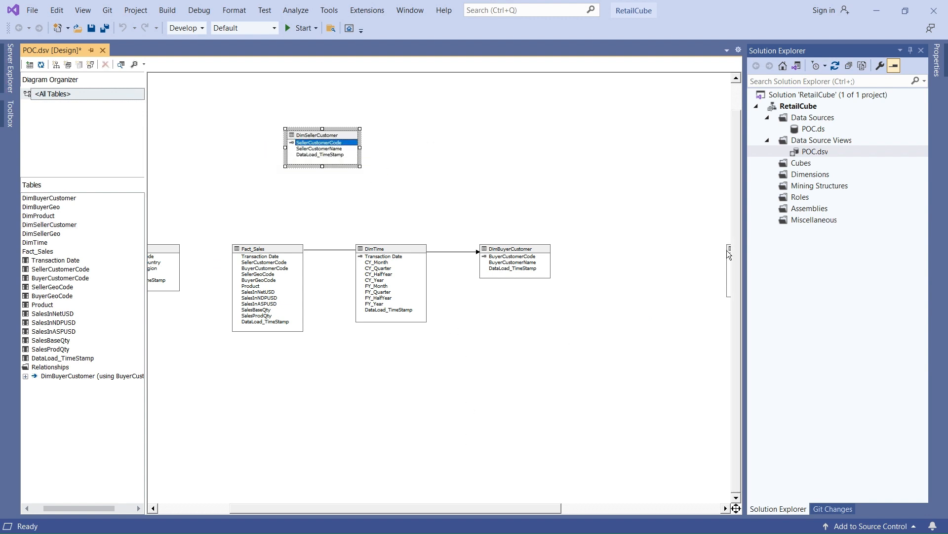
Move DimProduct to just above DimTime and DimBuyerCustomer and make Product its logical primary key.
left_click_drag(728, 248, 450, 187)
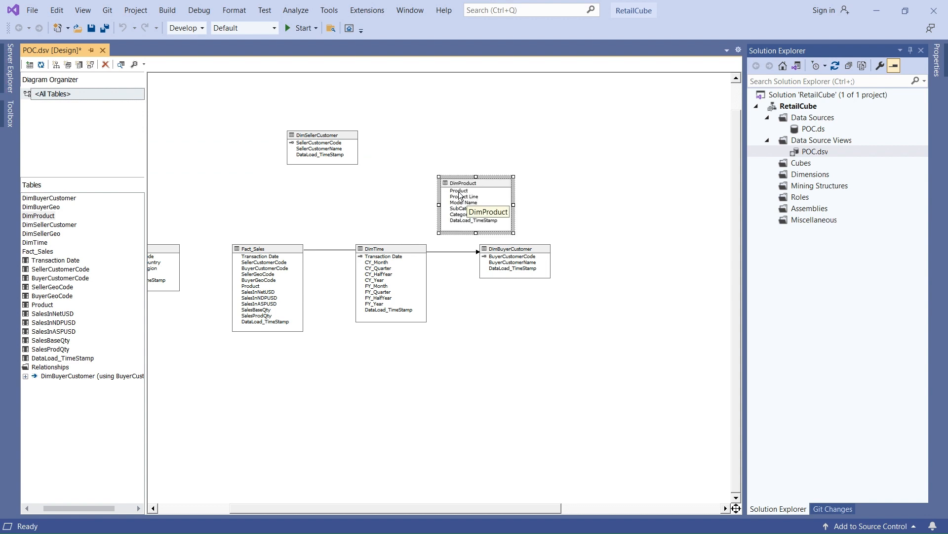
left_click(470, 191)
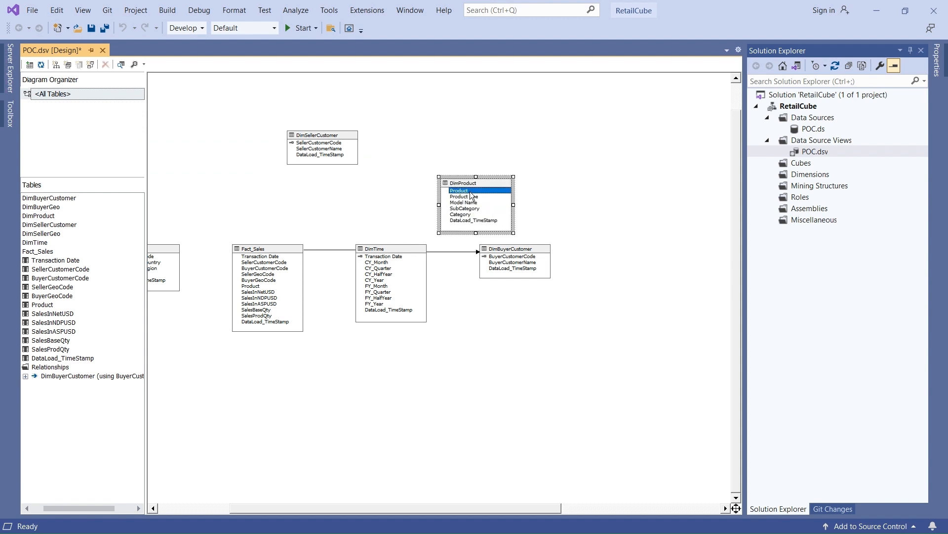
right_click(469, 192)
left_click(403, 200)
Move DimBuyerGeo above DimSellerGeo in the diagram and make Buyer Geo Code its logical primary key.
left_click_drag(533, 509, 692, 509)
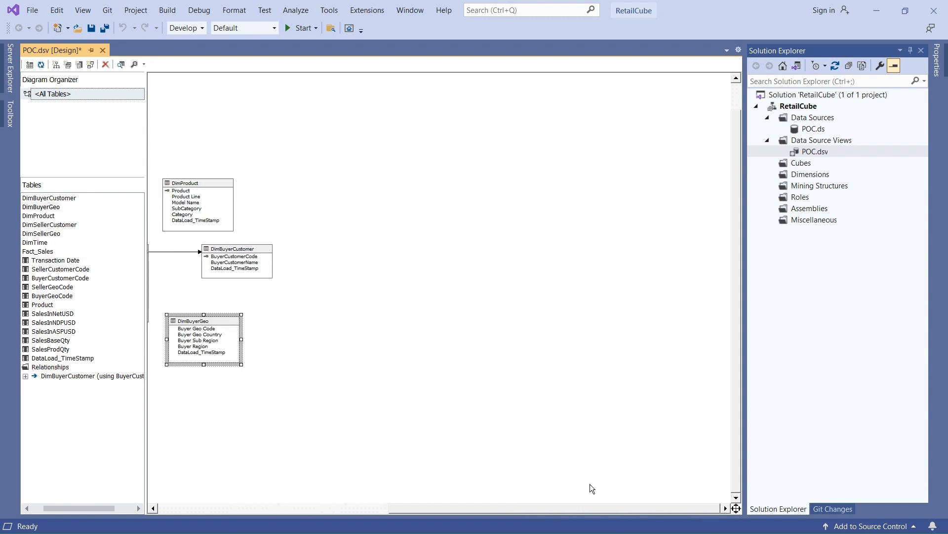
left_click_drag(576, 508, 346, 507)
left_click_drag(624, 320, 337, 159)
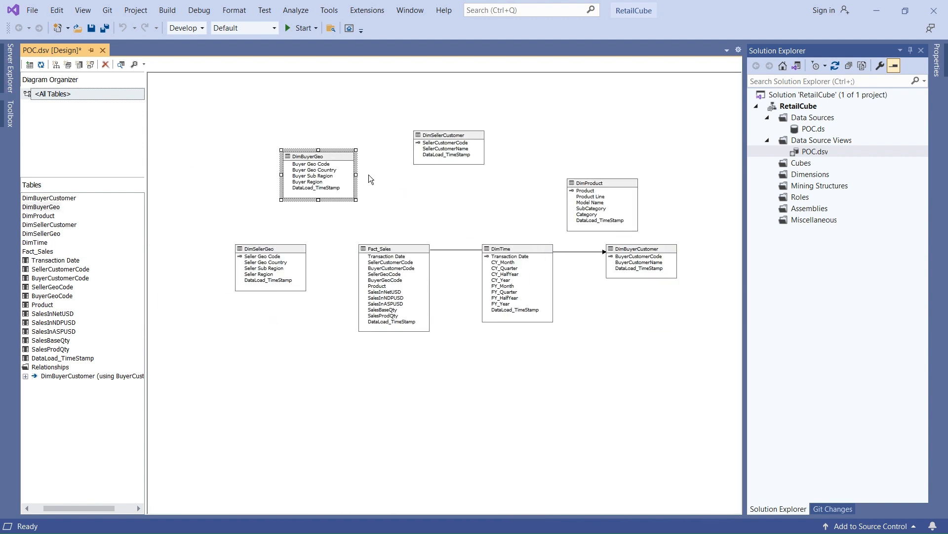
left_click(320, 167)
right_click(319, 167)
left_click(254, 166)
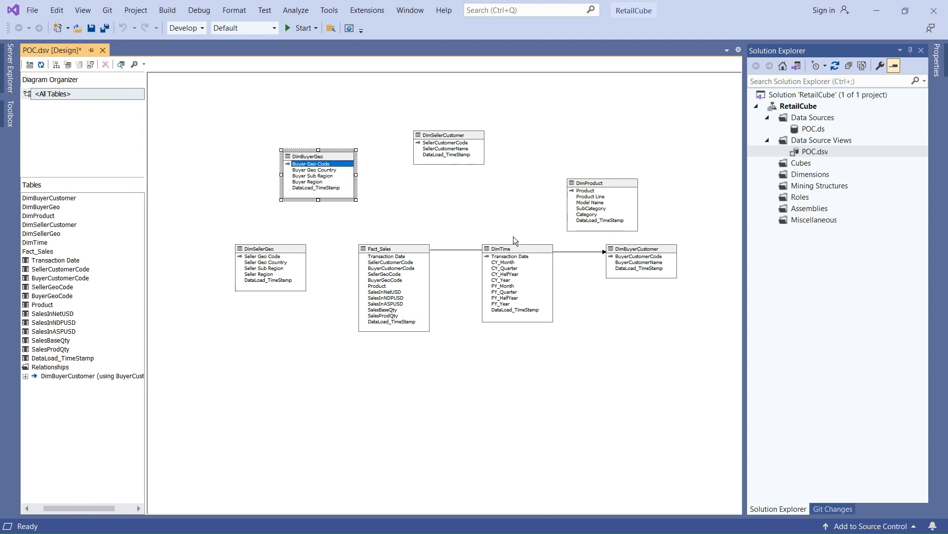
Arrange the diagram with Fact_Sales in the centre, DimTime below, DimSellerGeo under DimBuyerGeo, and DimProduct and DimBuyerCustomer on the opposite side.
left_click_drag(513, 247, 417, 356)
left_click_drag(459, 215, 463, 223)
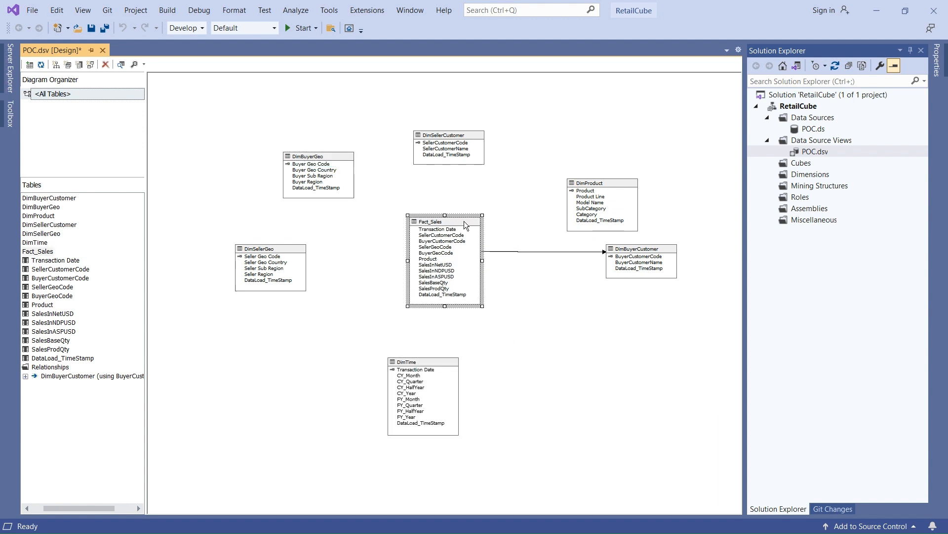
left_click_drag(288, 252, 332, 242)
left_click(449, 363)
left_click_drag(450, 364, 465, 337)
left_click_drag(626, 185, 581, 169)
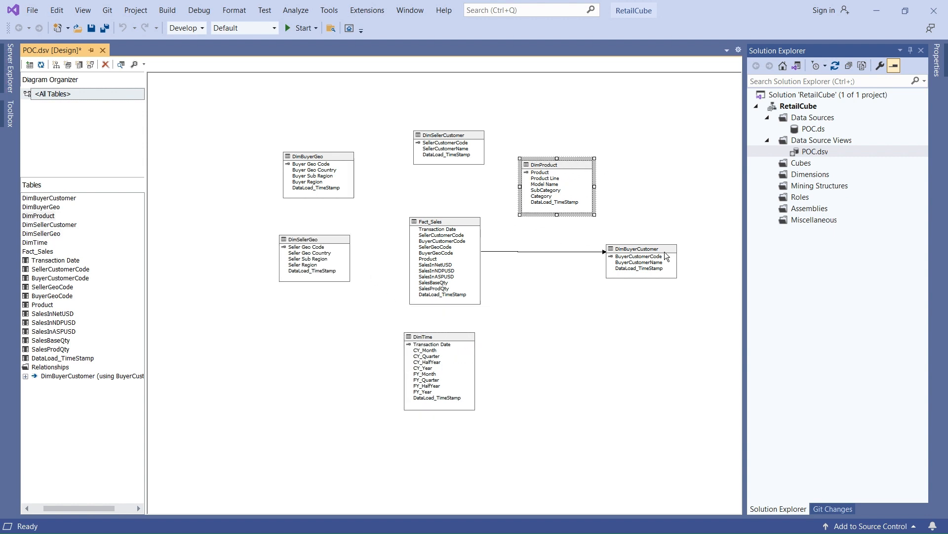
left_click_drag(649, 253, 564, 261)
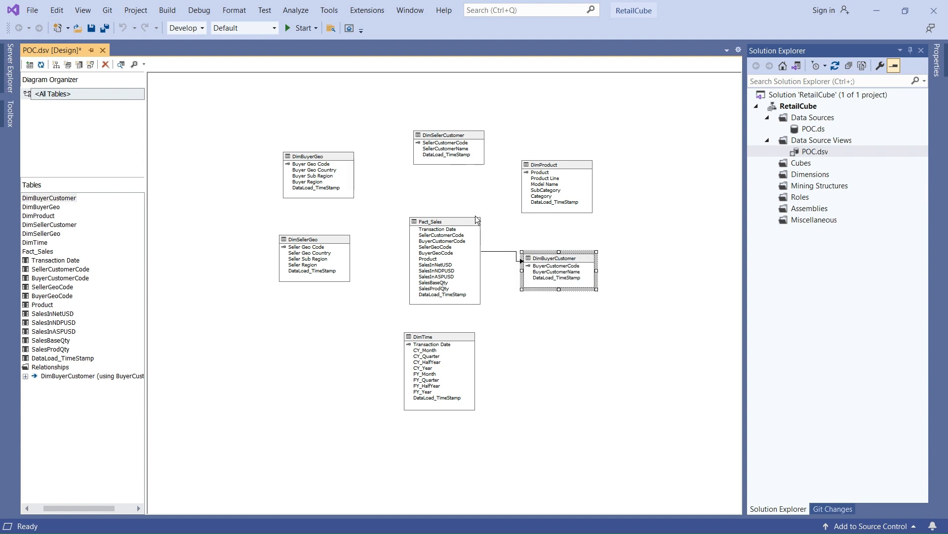
Create a relationship from BuyerGeoCode in Fact_Sales to Buyer Geo Code in DimBuyerGeo.
left_click(452, 223)
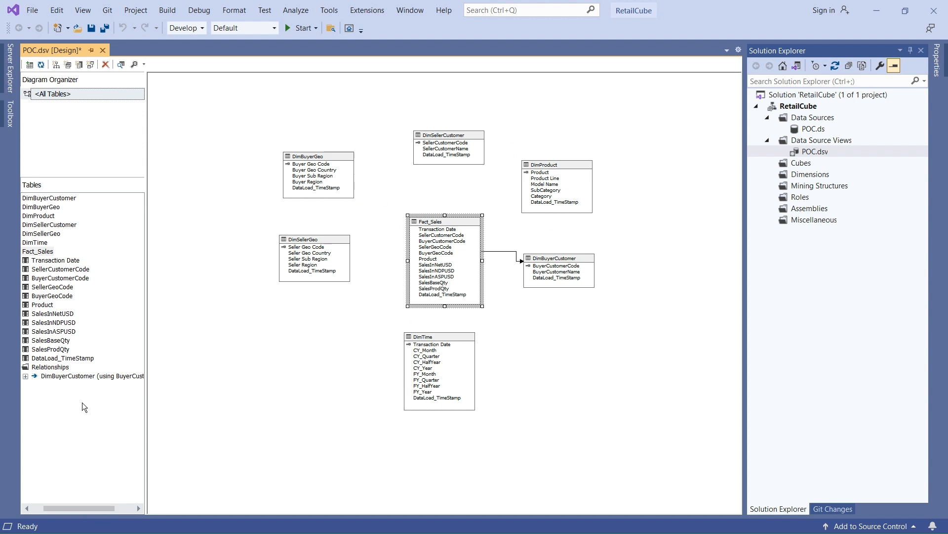
left_click(54, 367)
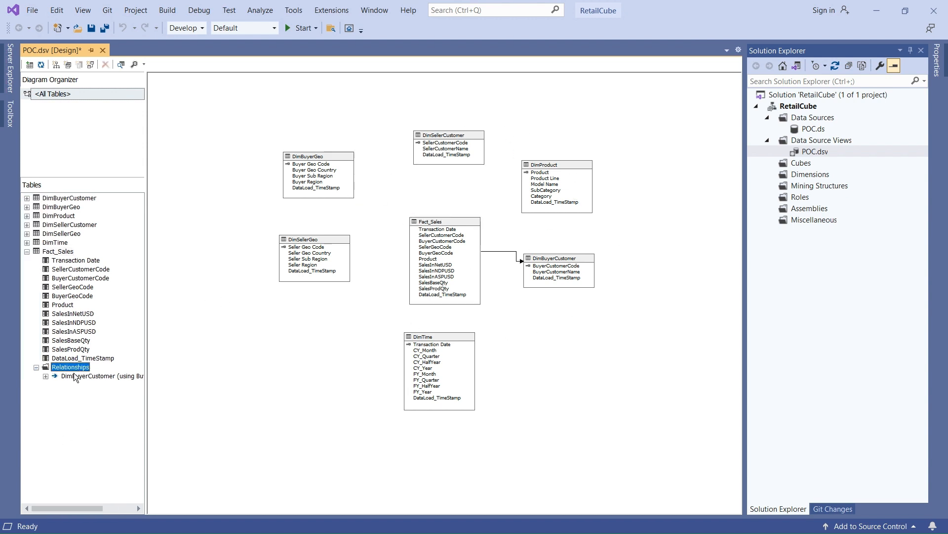
right_click(57, 377)
left_click(55, 375)
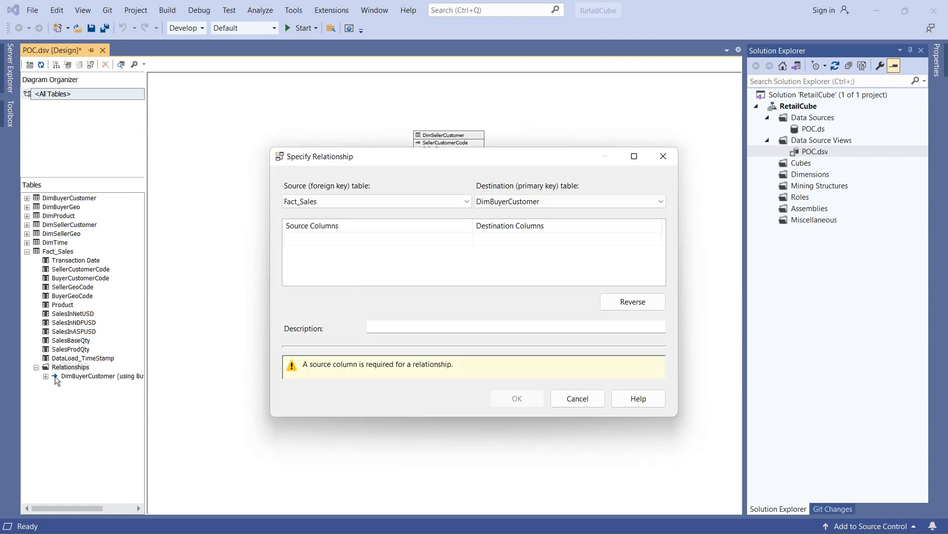
left_click(461, 239)
left_click(456, 239)
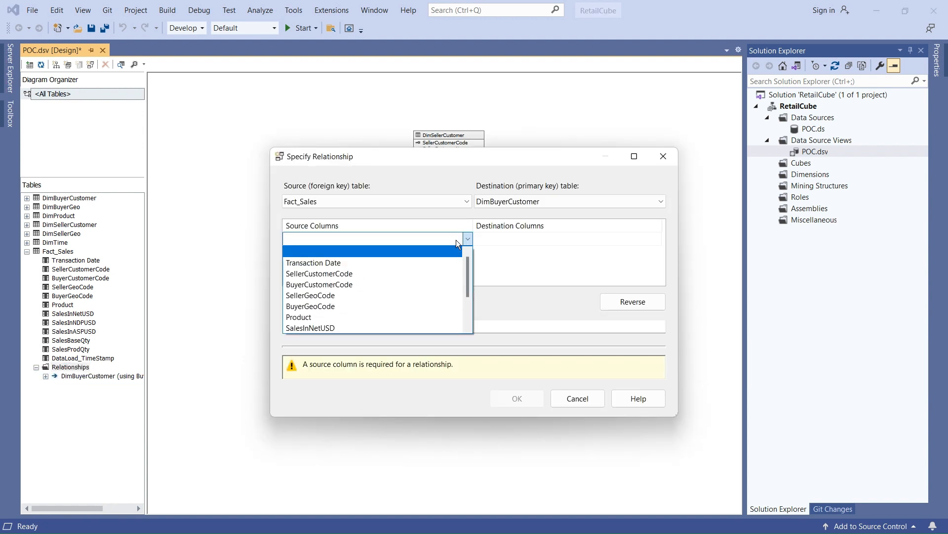
left_click(551, 200)
left_click(551, 200)
left_click(514, 223)
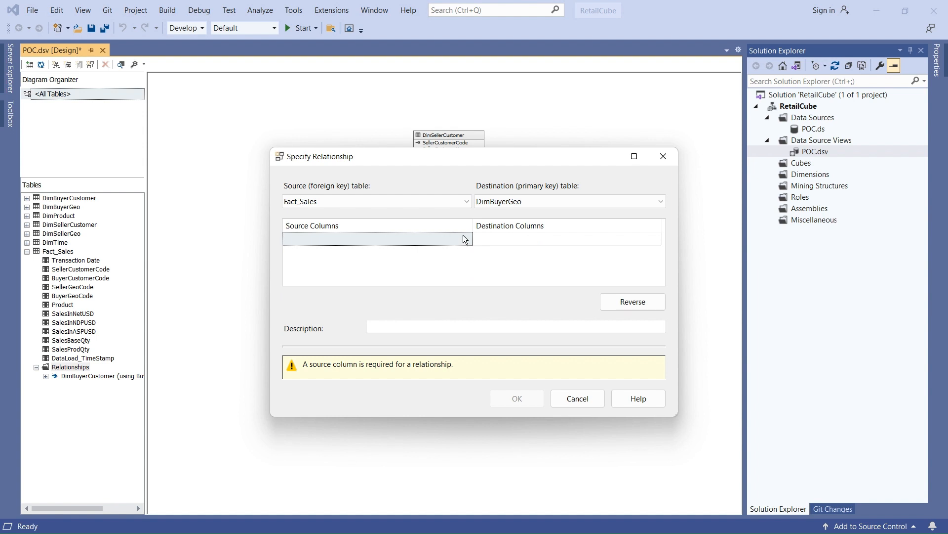
left_click(465, 240)
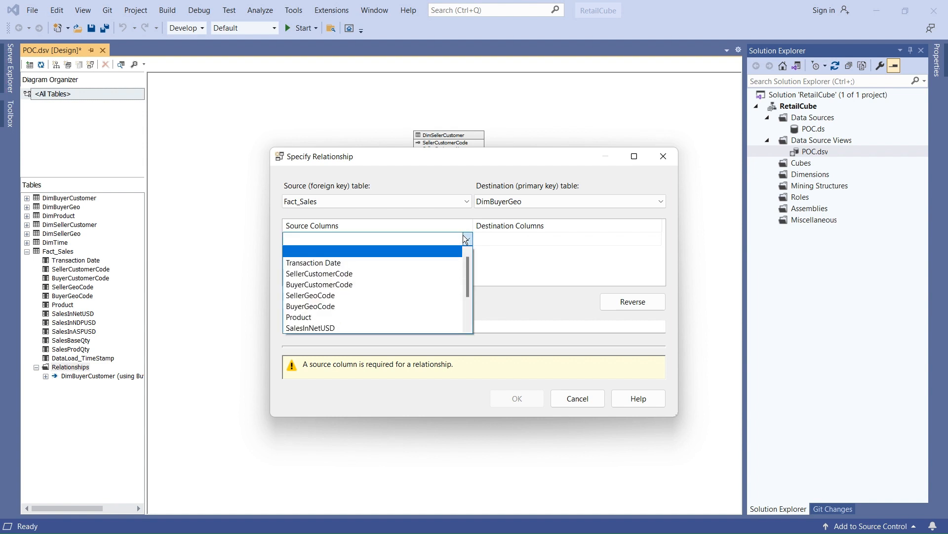
left_click(348, 306)
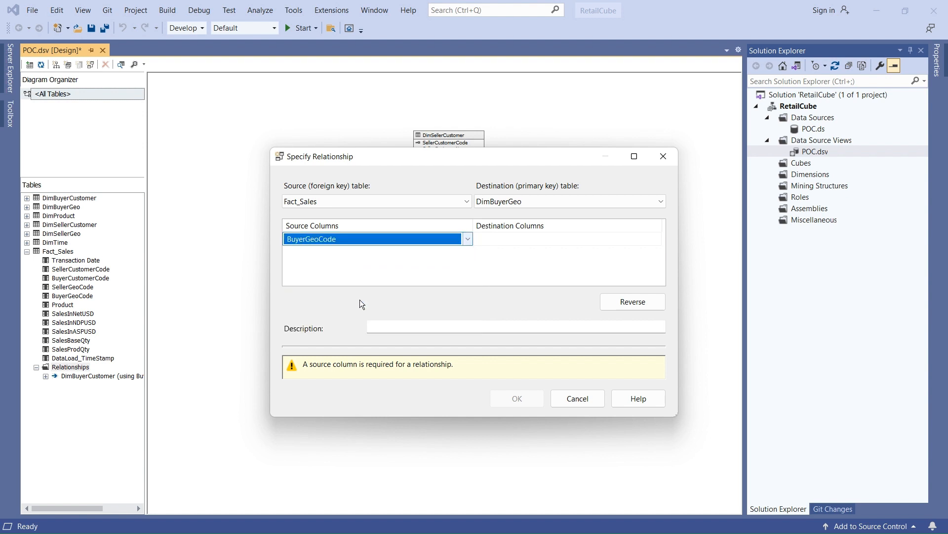
left_click(529, 240)
left_click(492, 262)
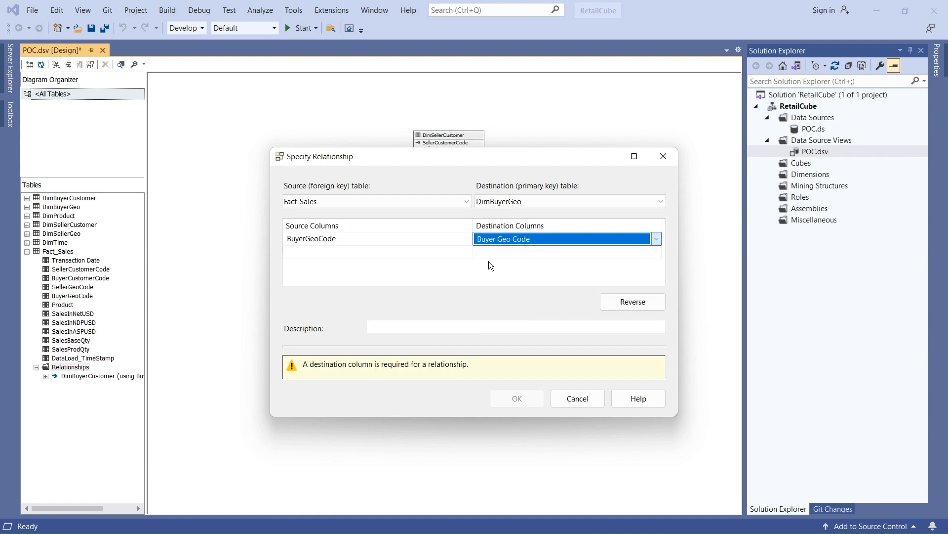
left_click(513, 364)
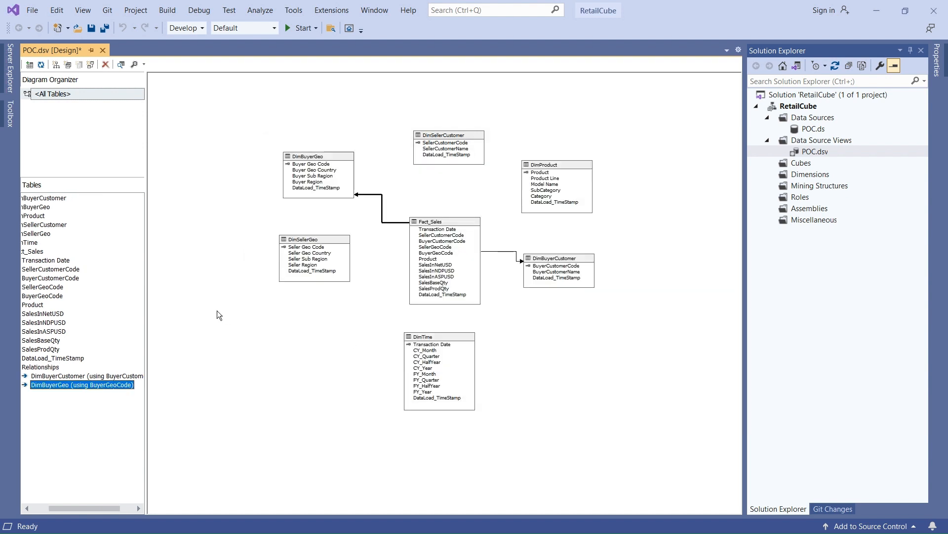
Widen the table list and create a relationship from Product in Fact_Sales to Product in DimProduct.
left_click_drag(87, 508, 21, 514)
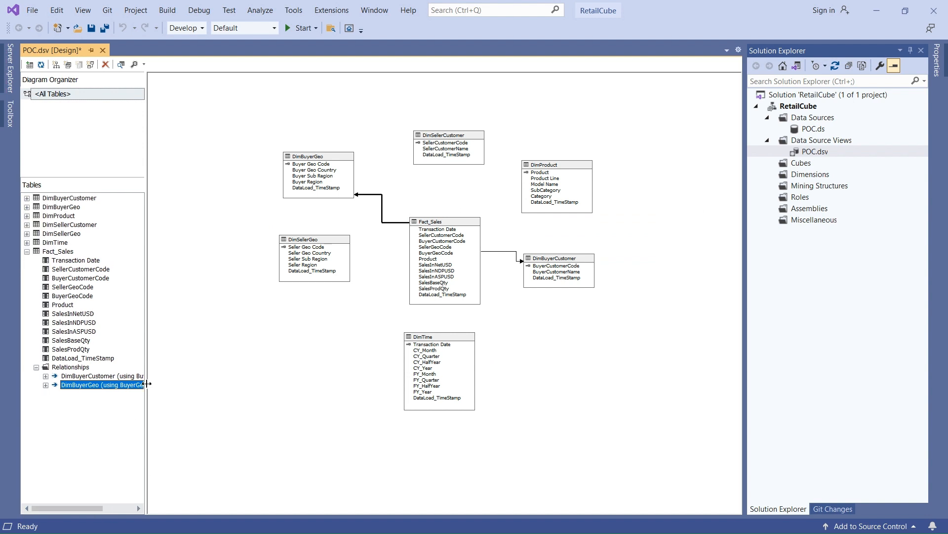
left_click_drag(147, 384, 243, 383)
left_click(81, 369)
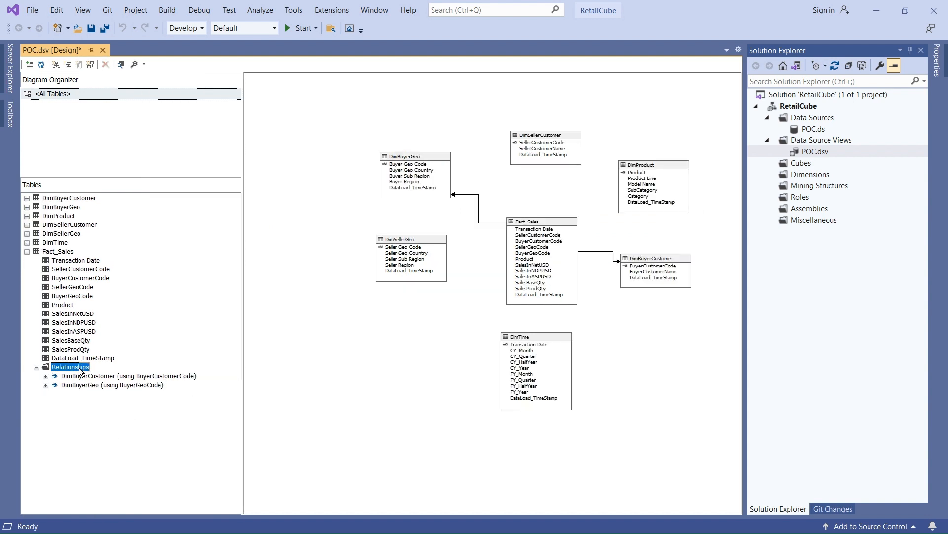
right_click(81, 371)
left_click(84, 375)
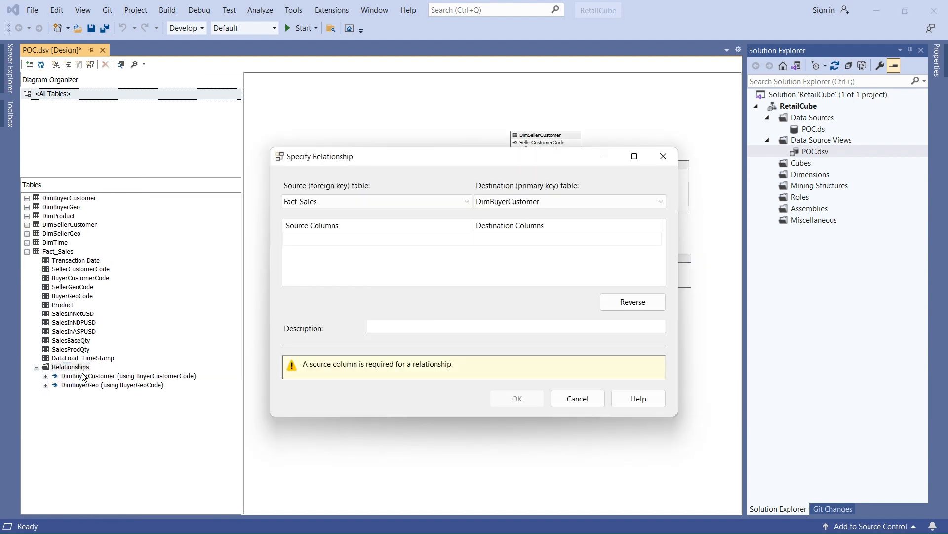
left_click(544, 199)
left_click(509, 233)
left_click(442, 238)
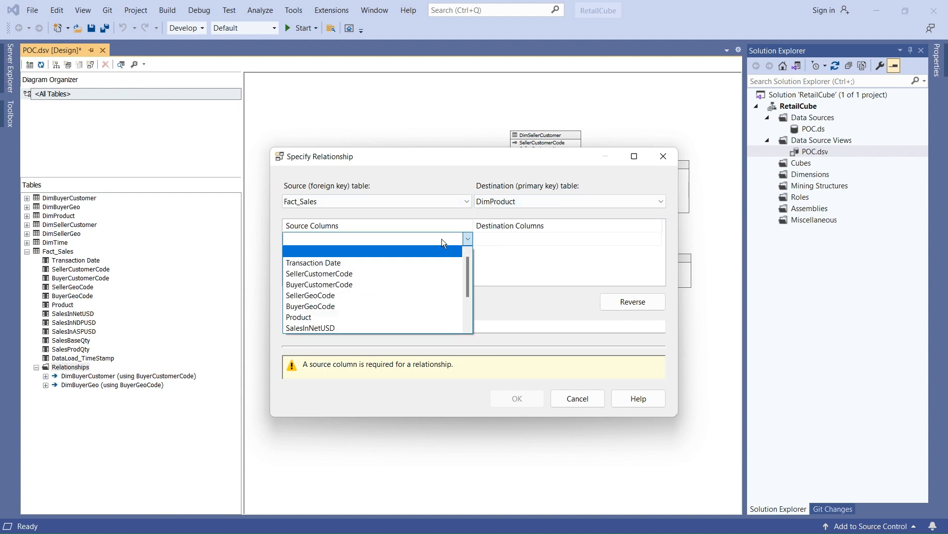
left_click(319, 316)
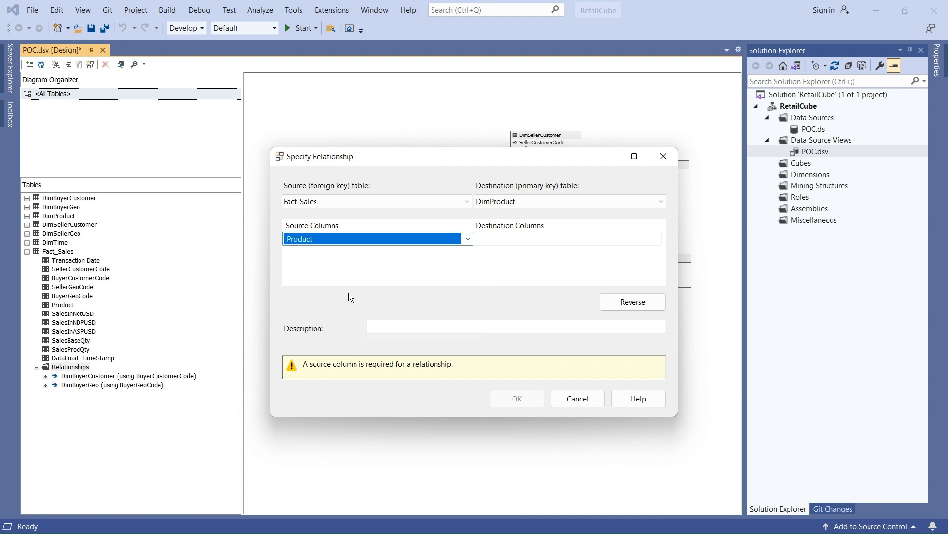
left_click(520, 242)
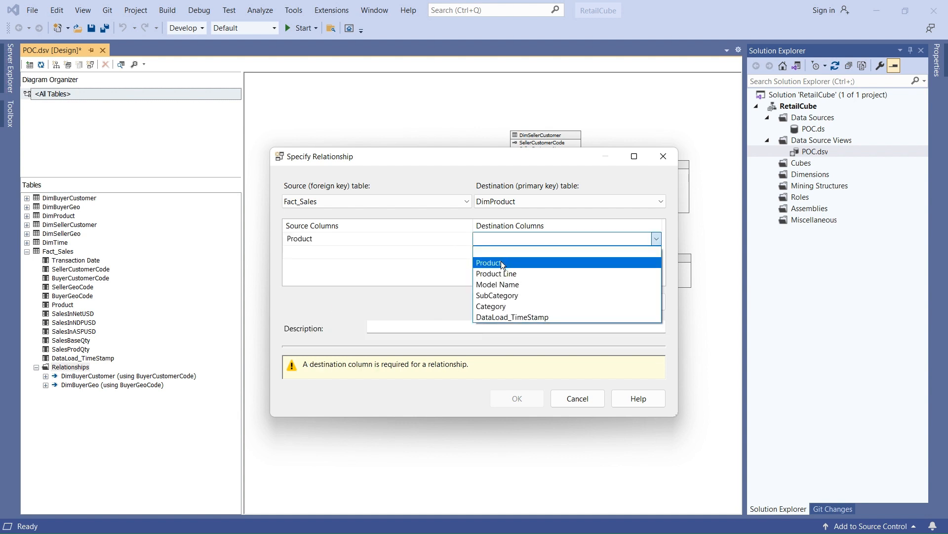
left_click(501, 261)
left_click(514, 365)
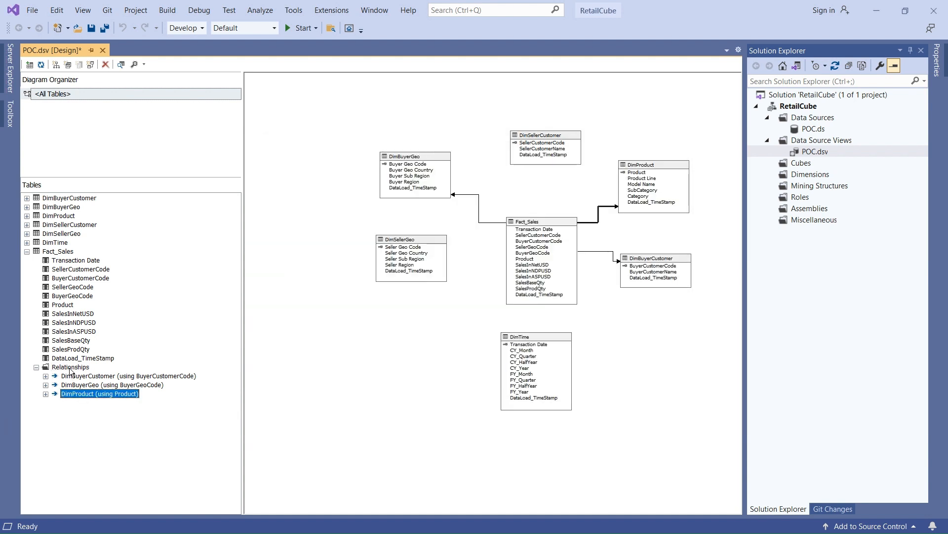
Create a relationship from SellerCustomerCode in Fact_Sales to SellerCustomerCode in DimSellerCustomer.
right_click(71, 369)
left_click(71, 375)
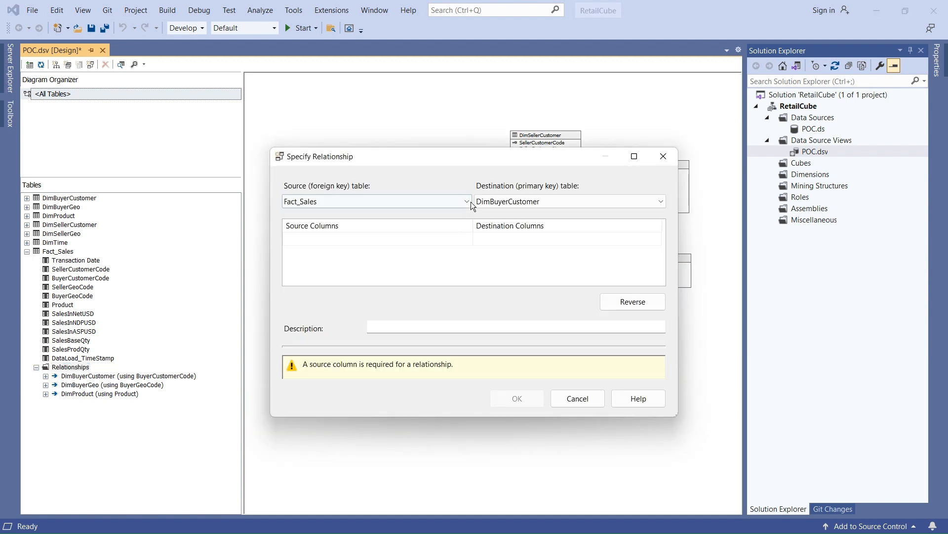
left_click(538, 202)
left_click(505, 243)
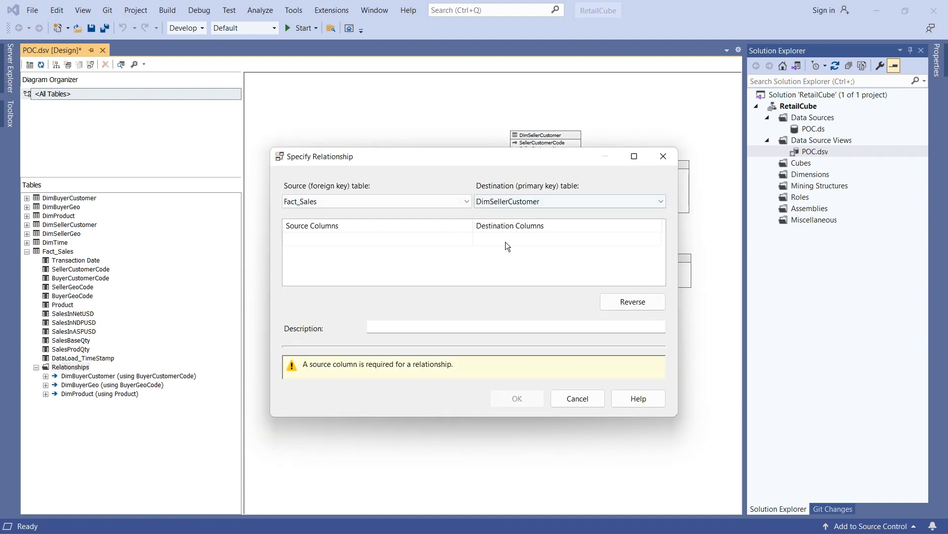
left_click(433, 238)
left_click(433, 239)
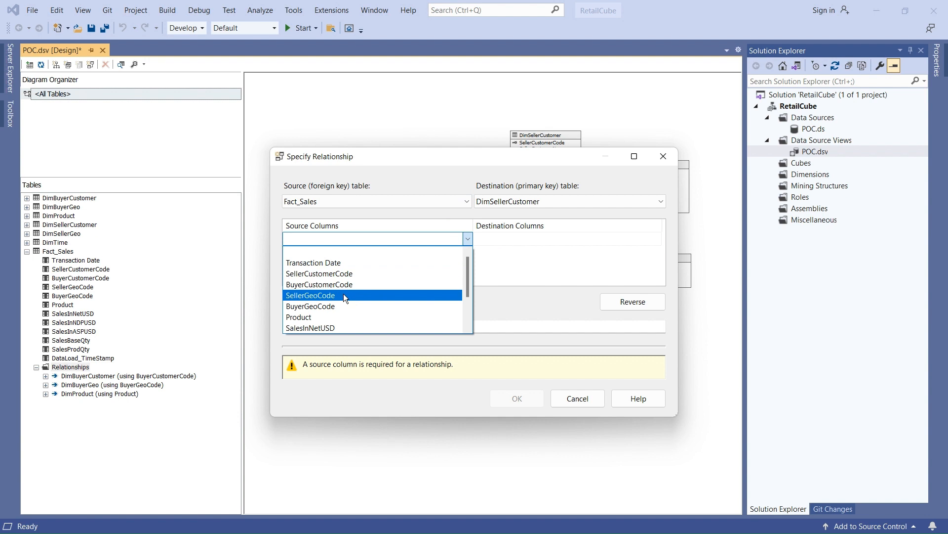
left_click(316, 273)
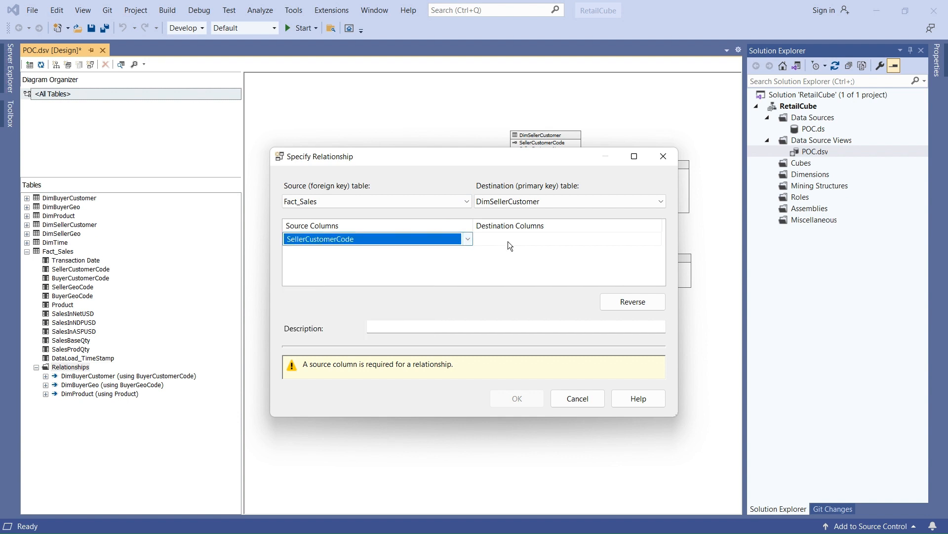
left_click(509, 238)
left_click(499, 257)
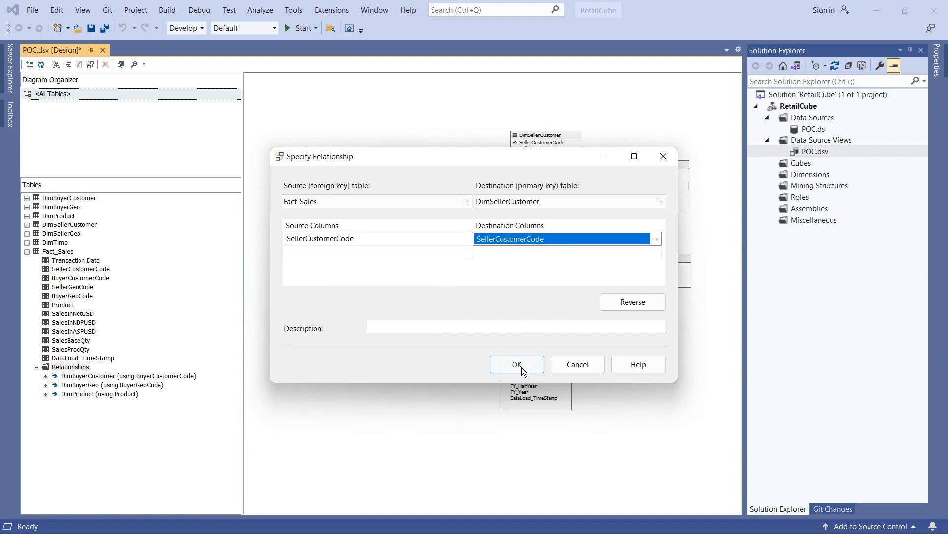
left_click(517, 398)
Create a relationship from SellerGeoCode in Fact_Sales to Seller Geo Code in DimSellerGeo.
right_click(69, 367)
left_click(74, 376)
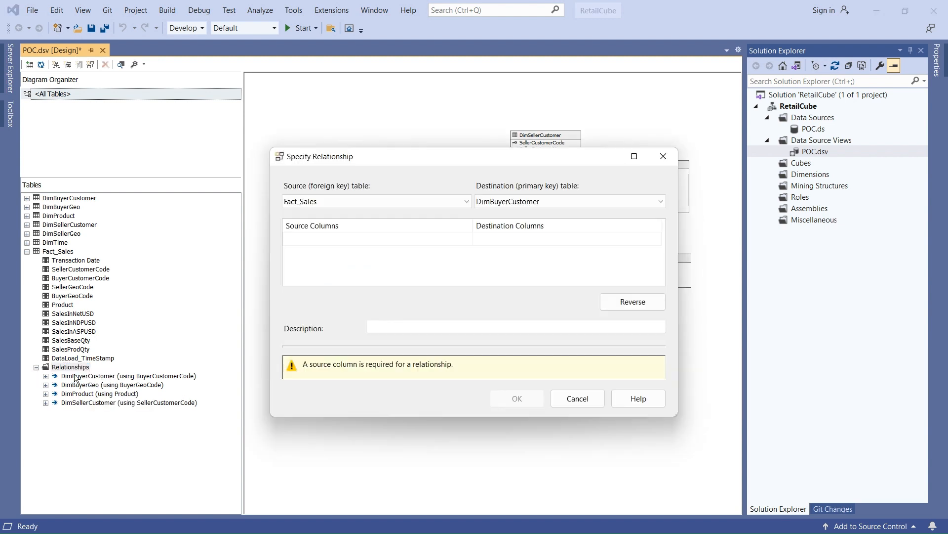
left_click(518, 199)
left_click(494, 253)
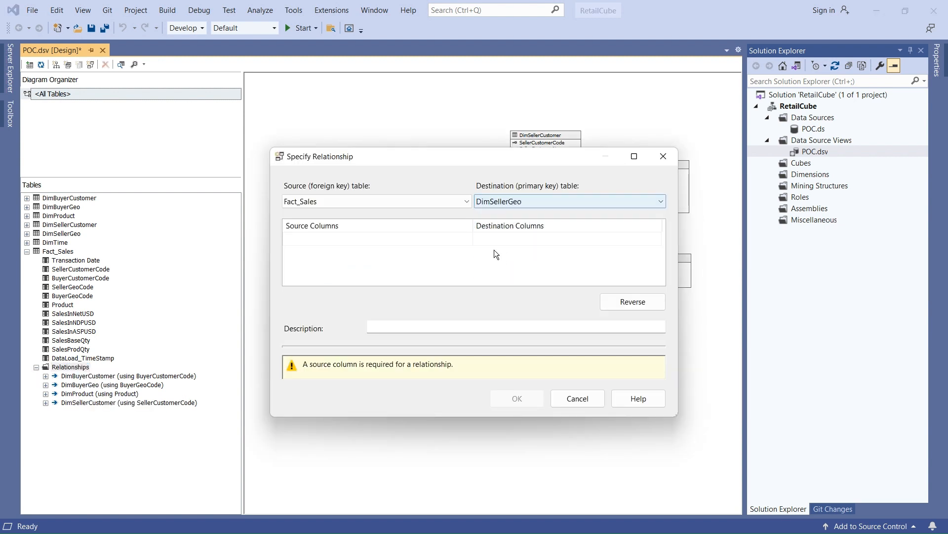
left_click(448, 239)
left_click(449, 238)
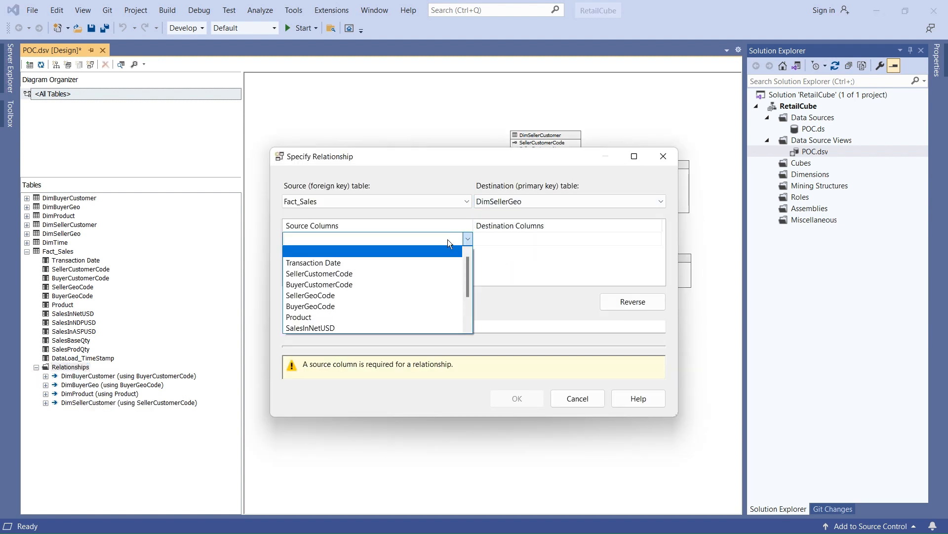
left_click(334, 295)
left_click(530, 234)
left_click(507, 259)
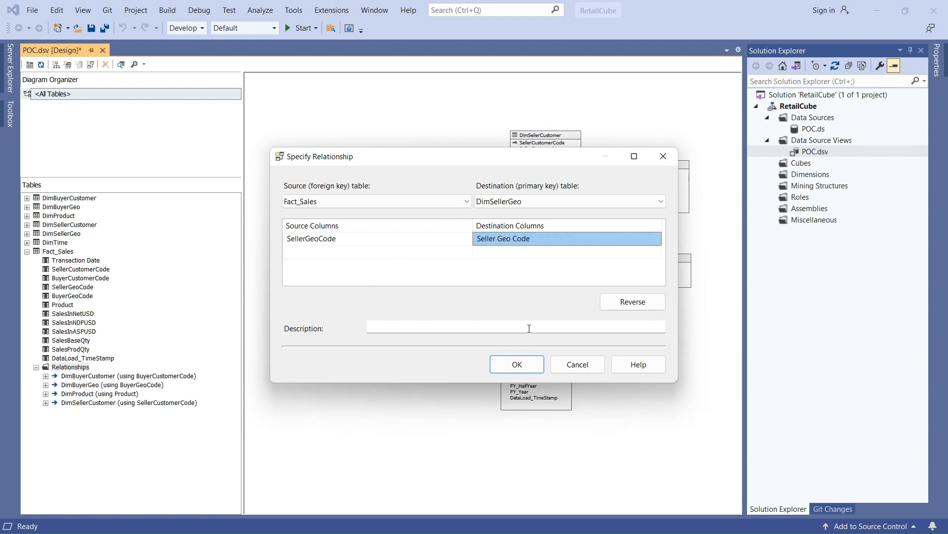
left_click(529, 367)
Create a relationship from Transaction Date in Fact_Sales to Transaction Date in DimTime.
right_click(74, 366)
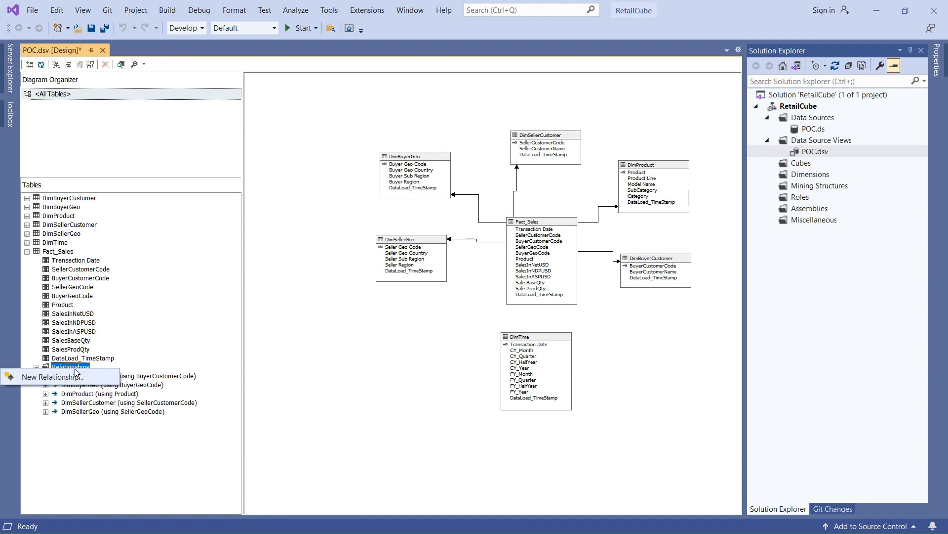
left_click(74, 377)
left_click(517, 202)
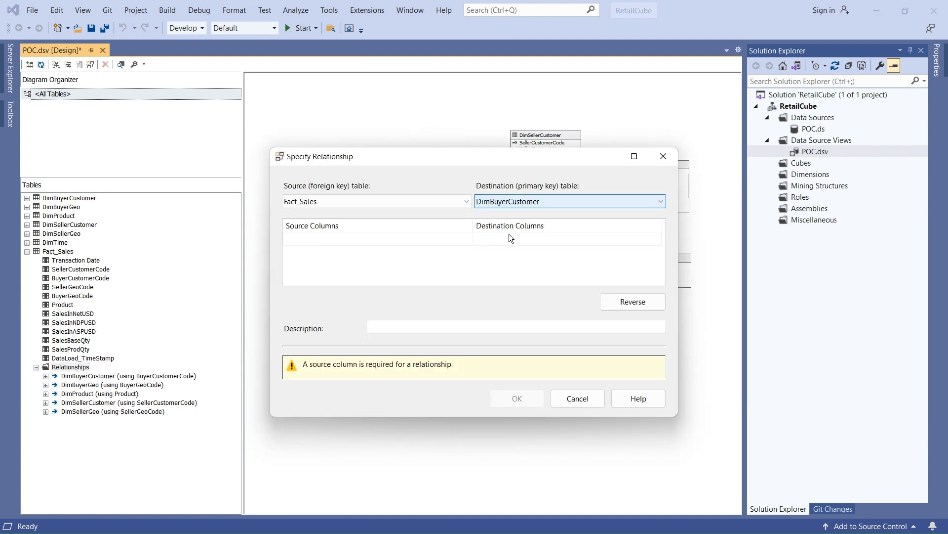
left_click(502, 198)
left_click(491, 264)
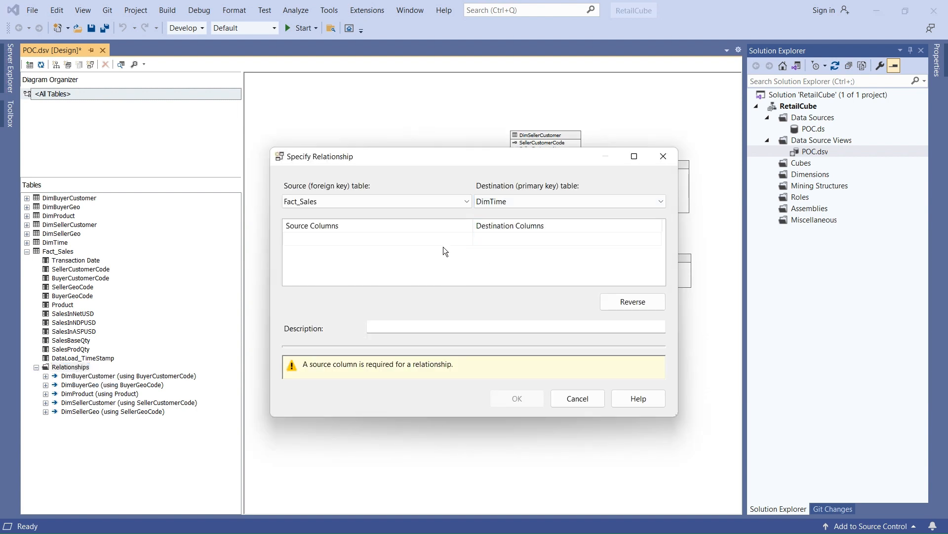
left_click(415, 239)
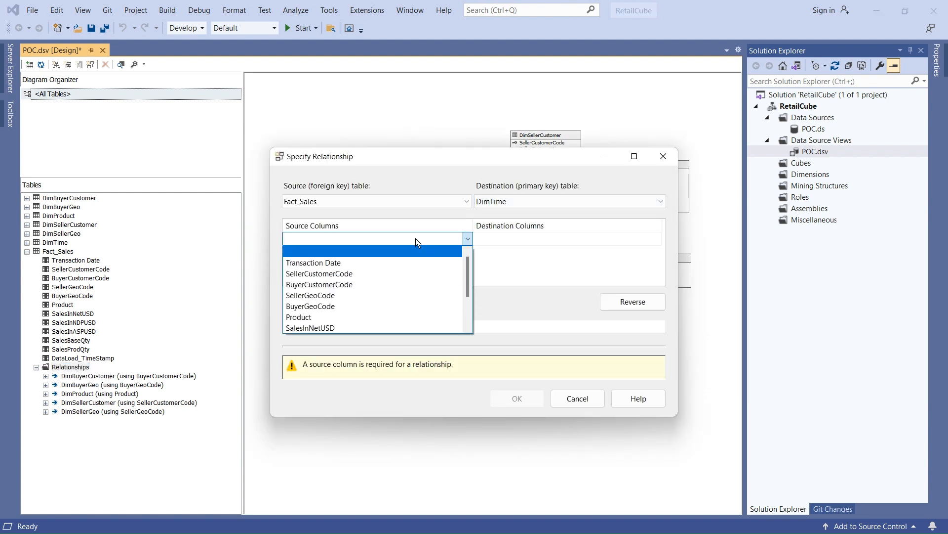
left_click(342, 262)
left_click(510, 238)
left_click(492, 261)
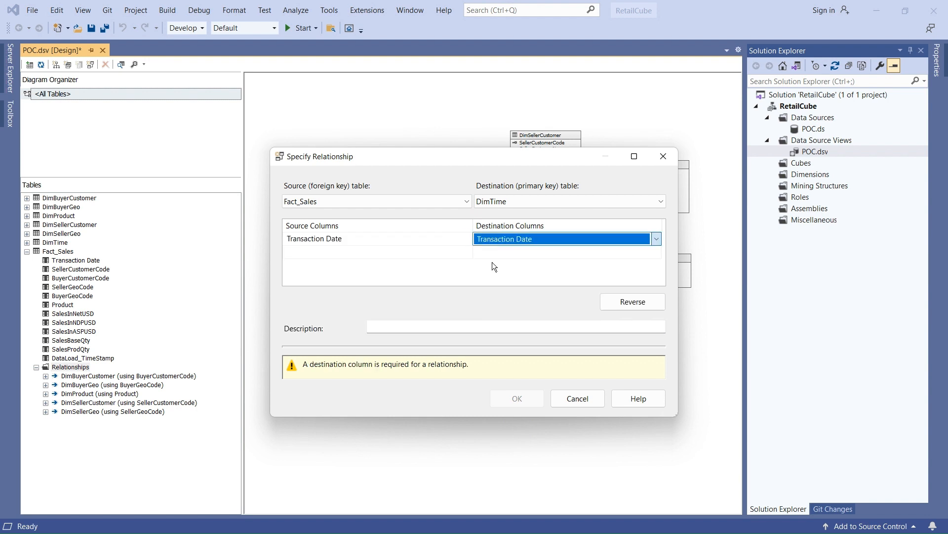
left_click(515, 366)
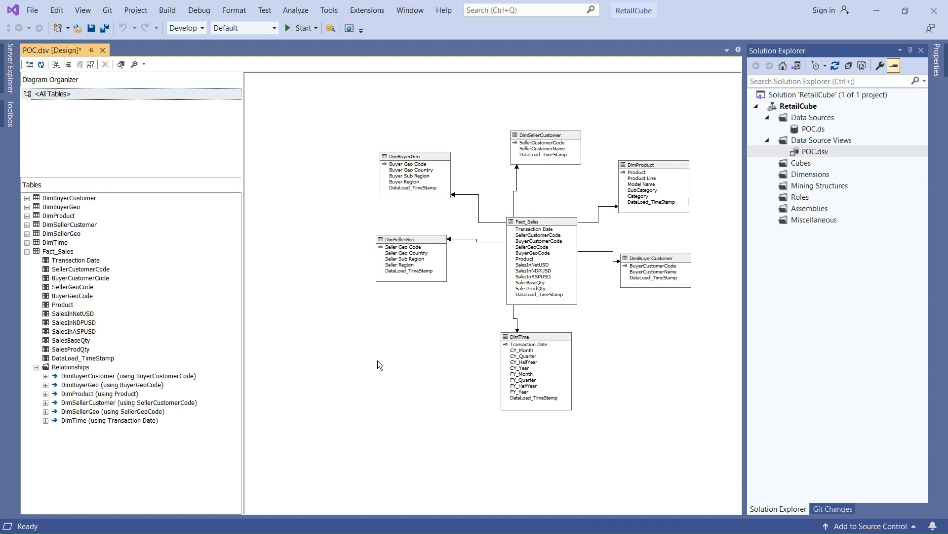
Collapse the Fact_Sales entry in the data source view's table list.
right_click(423, 109)
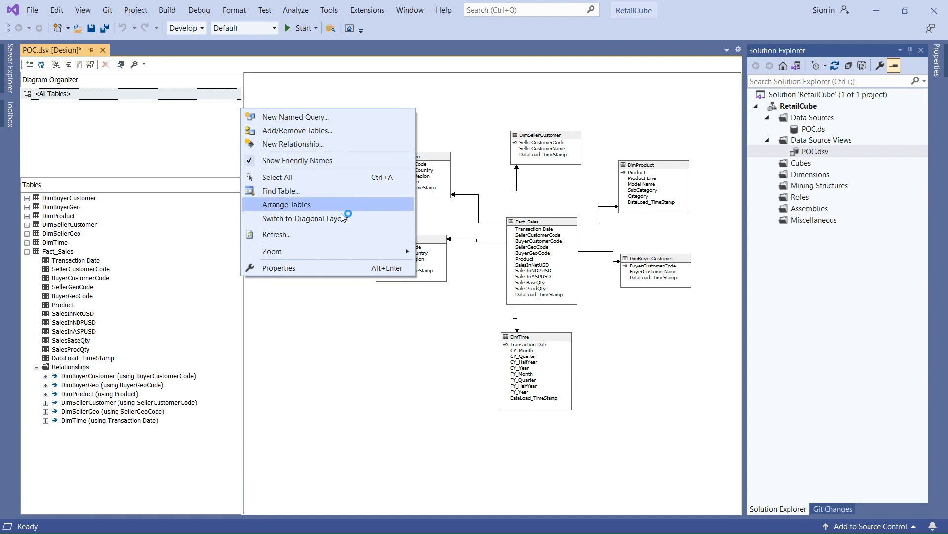
left_click(344, 377)
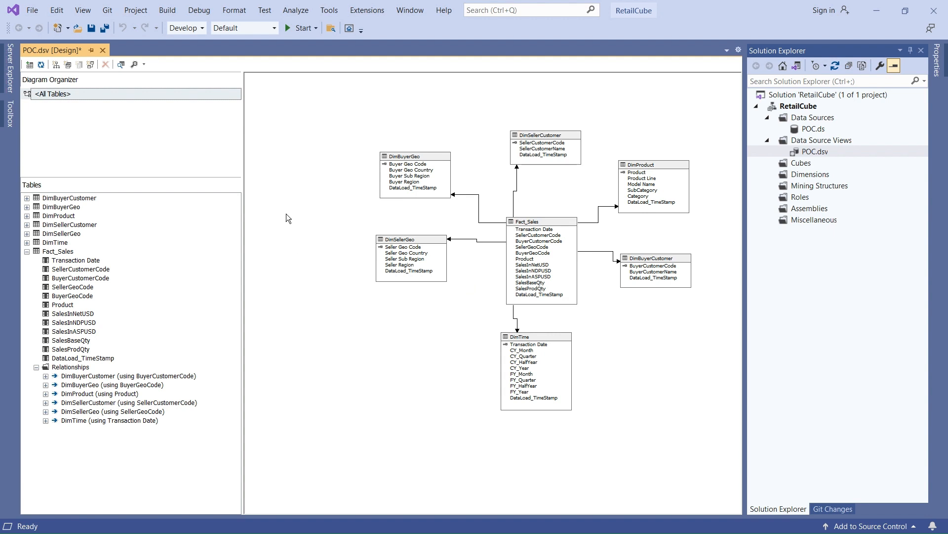
left_click(27, 252)
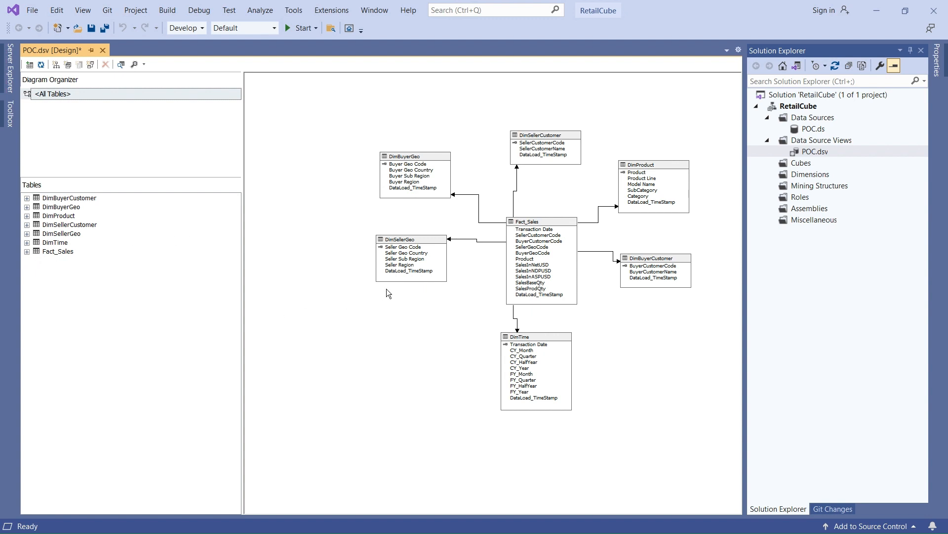
left_click(360, 330)
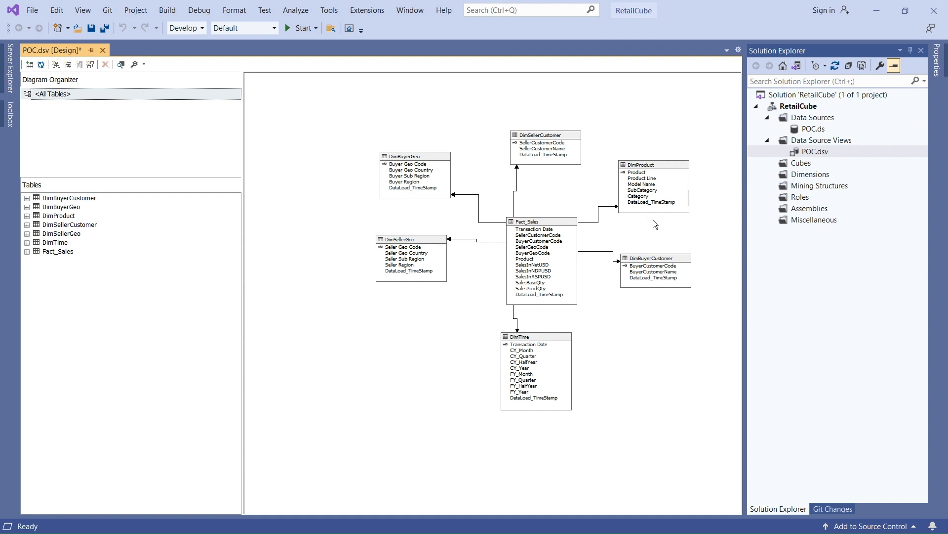
right_click(804, 178)
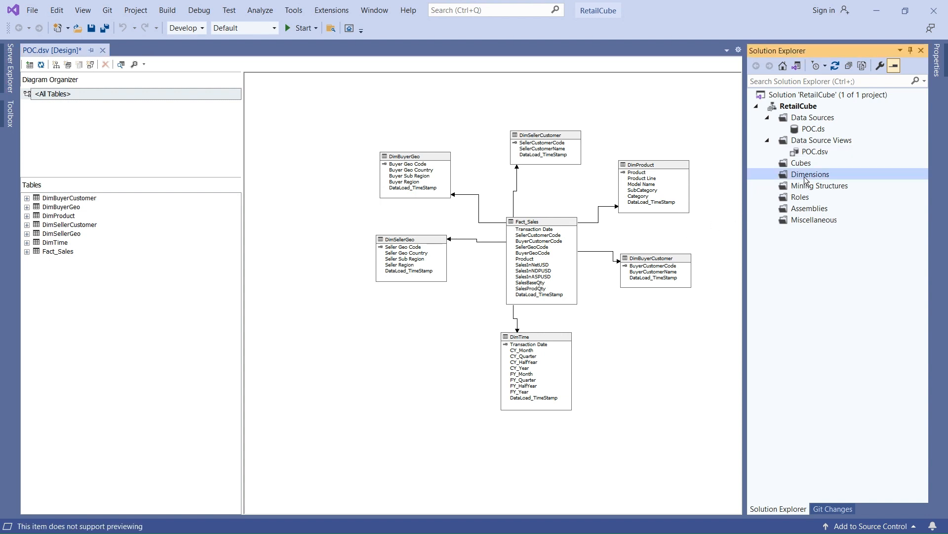
left_click(746, 186)
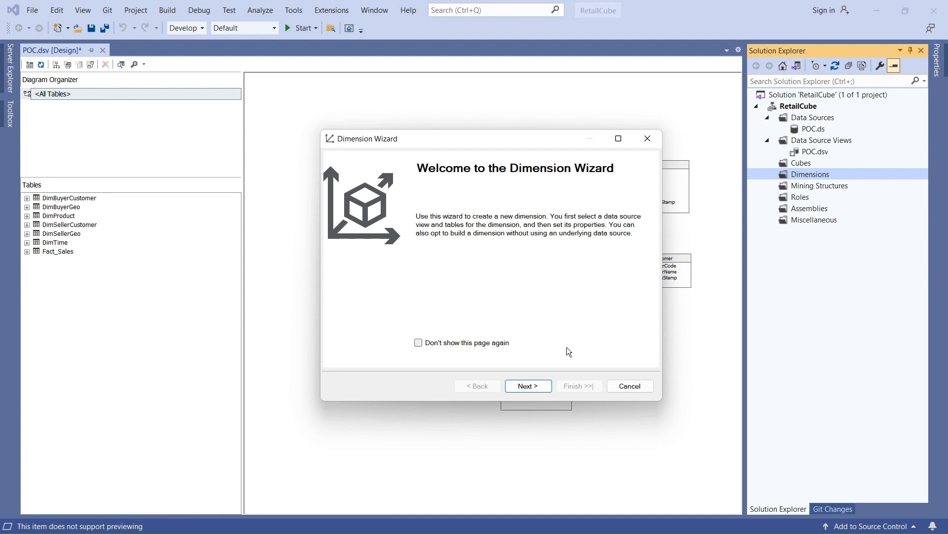
left_click(645, 143)
Start a new dimension from an existing table, with DimBuyerCustomer of the POC data source view as main table and BuyerCustomerCode as key.
right_click(787, 171)
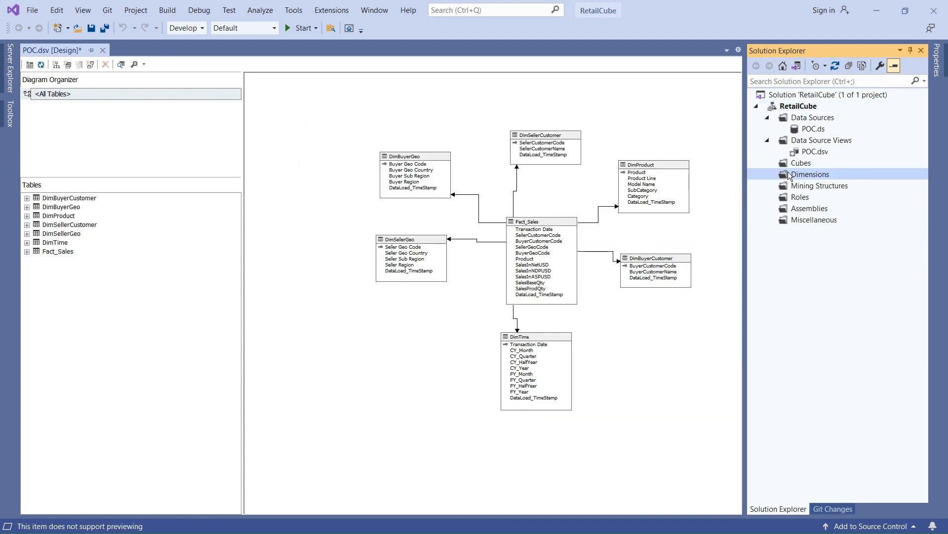
left_click(730, 177)
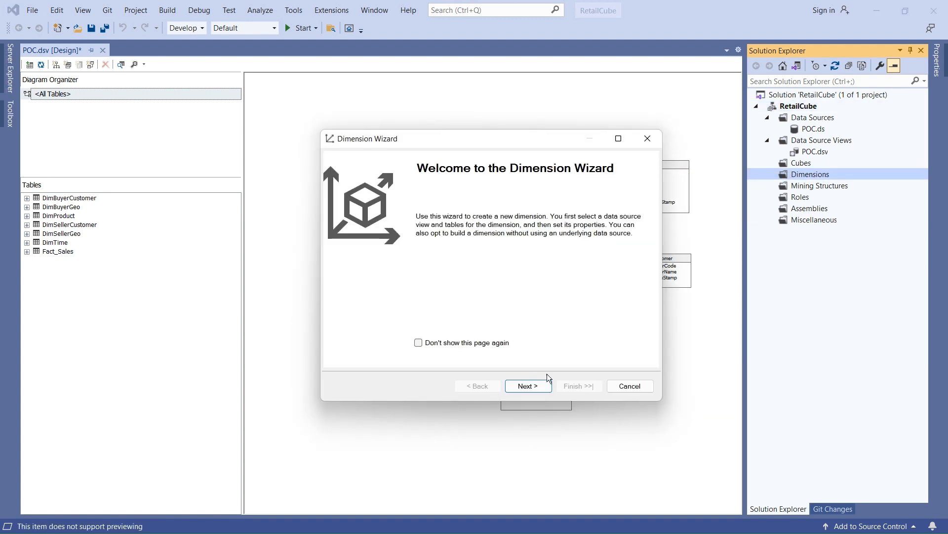
left_click(538, 386)
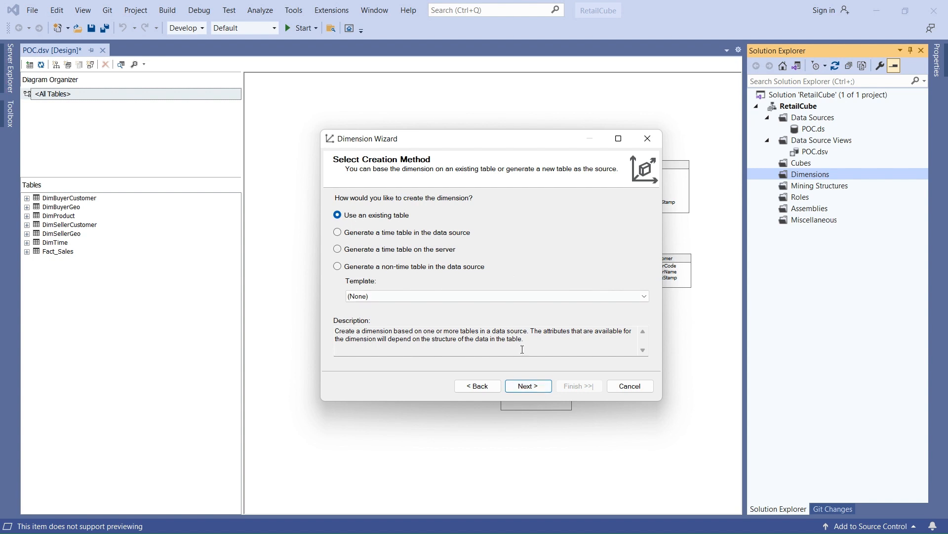
left_click(531, 386)
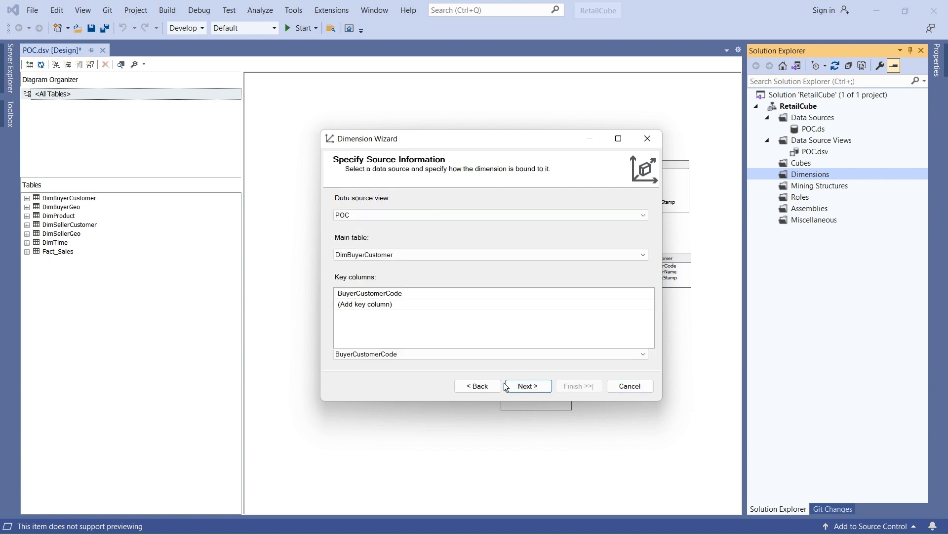
left_click(508, 260)
left_click(508, 260)
left_click(533, 387)
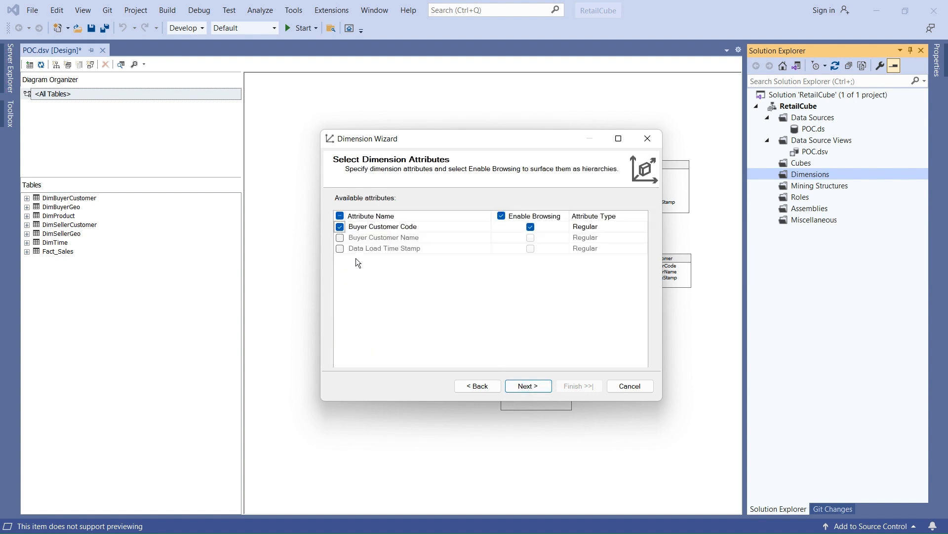
Include Buyer Customer Name as an attribute, leave out Data Load Time Stamp, and create the buyer customer dimension with its suggested name.
left_click(340, 238)
left_click(340, 248)
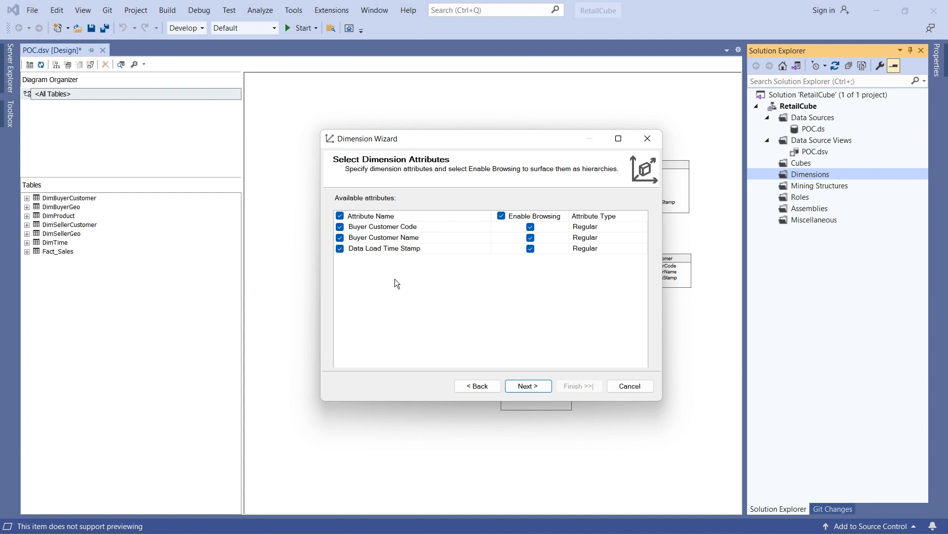
left_click(339, 249)
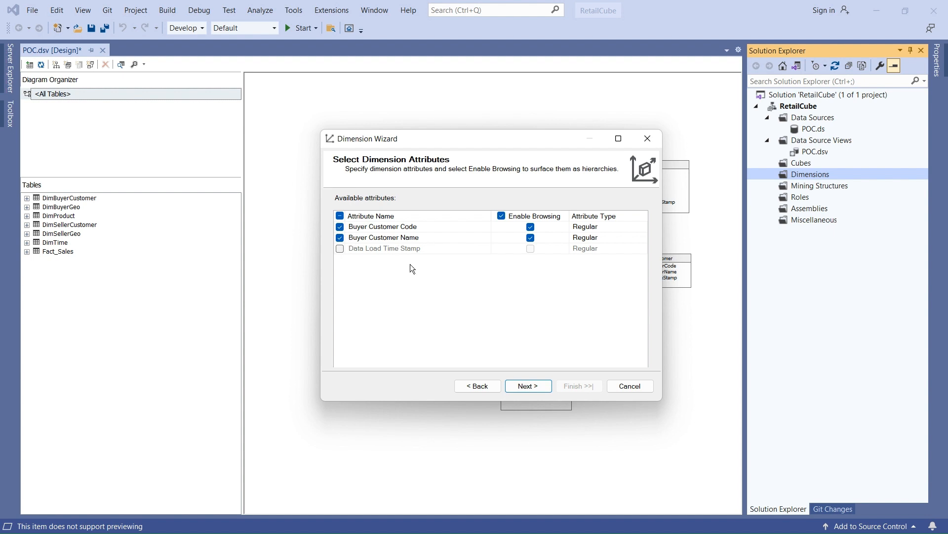
left_click(528, 385)
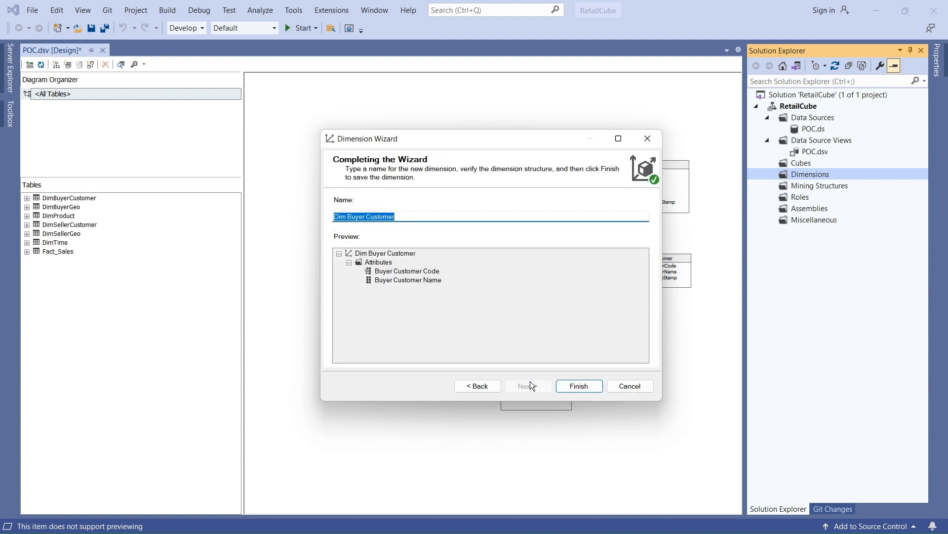
left_click(368, 218)
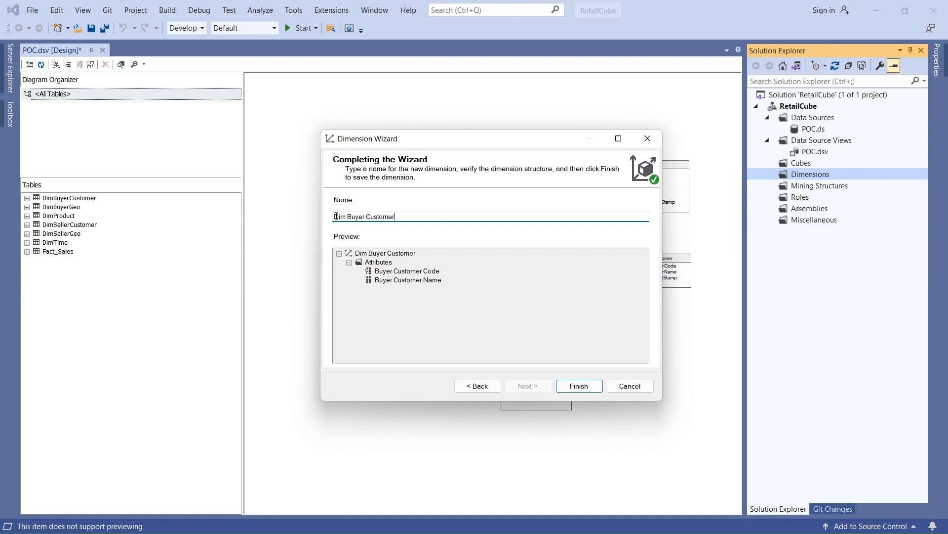
left_click(573, 385)
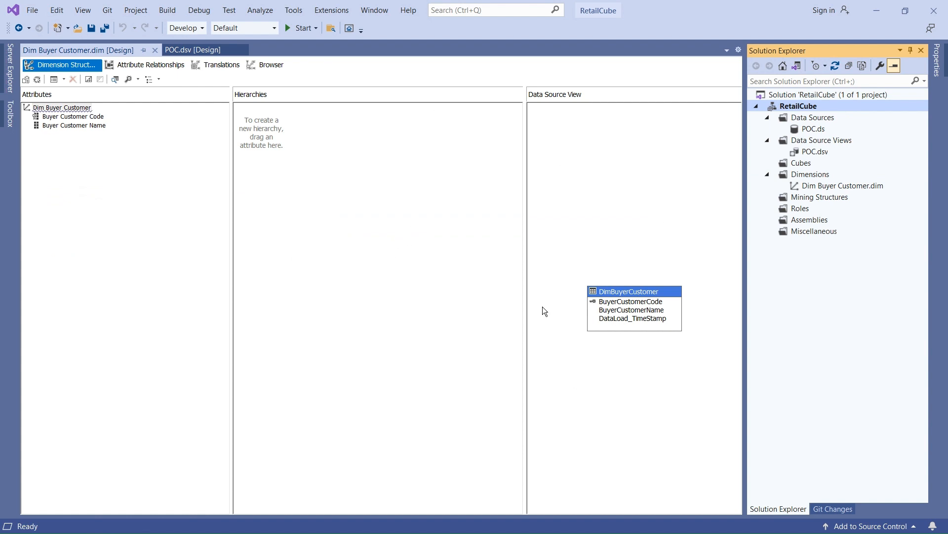
left_click(622, 296)
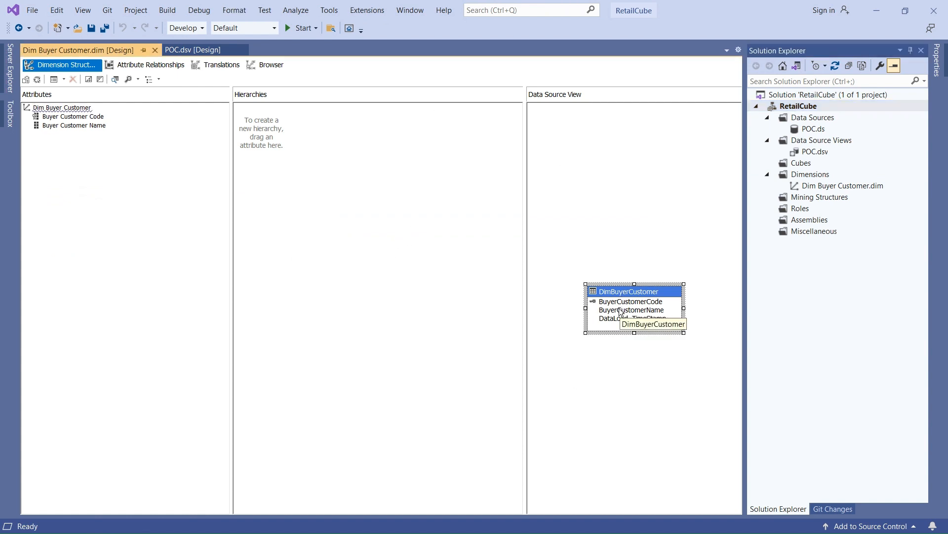
left_click(620, 302)
left_click(619, 318, "shift")
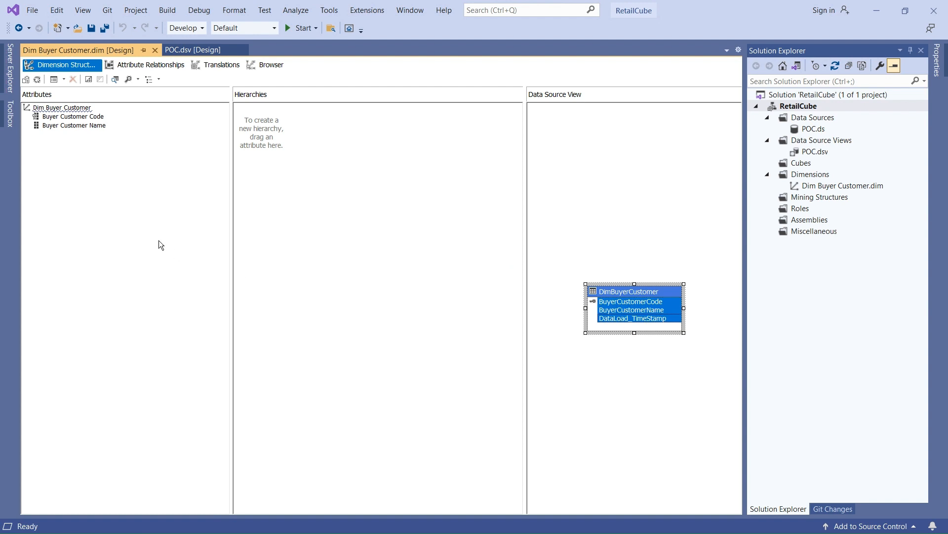
left_click(90, 174)
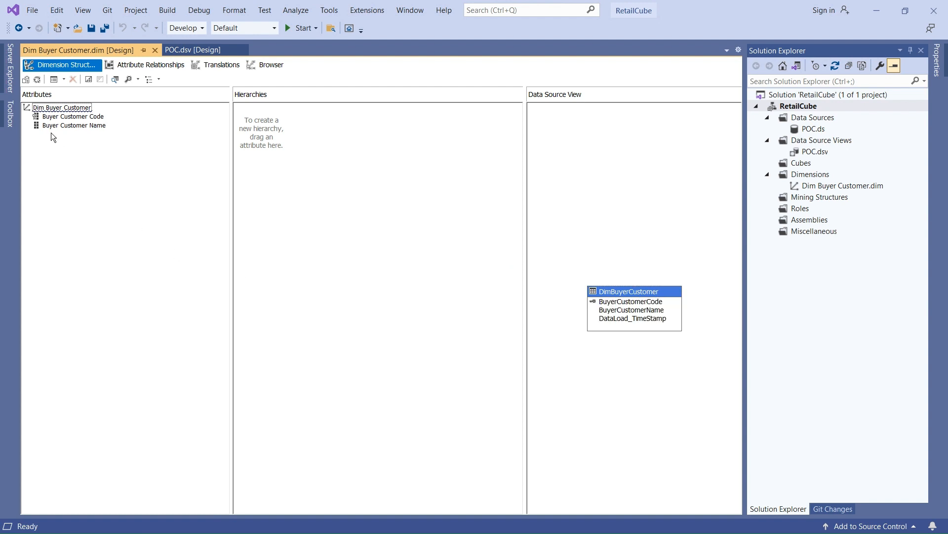
left_click(633, 319)
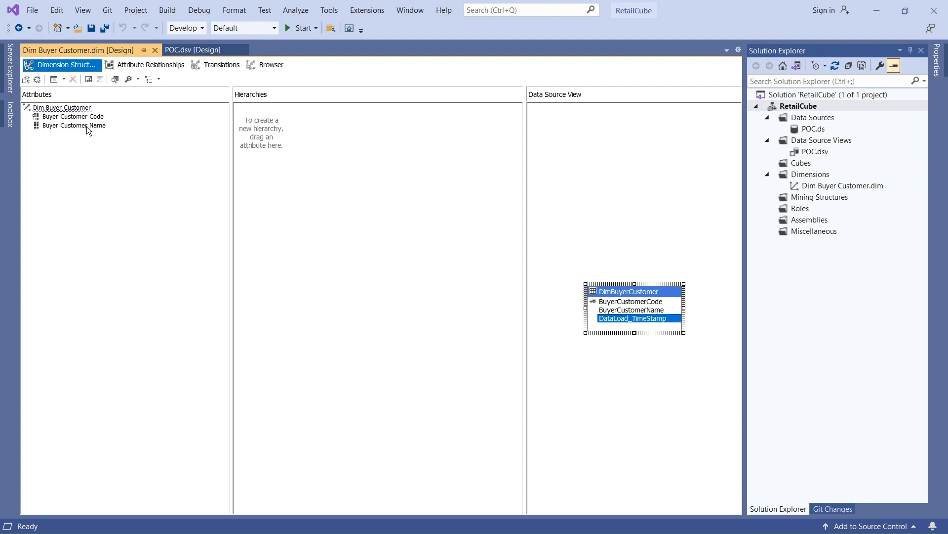
Start another dimension from an existing table, with DimBuyerGeo as main table and Buyer Geo Code as key.
left_click(820, 178)
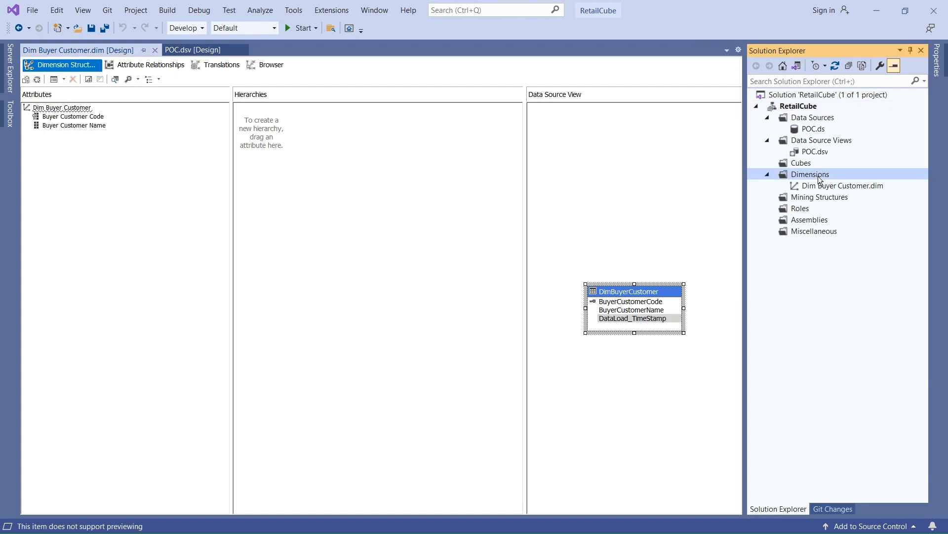
right_click(820, 179)
left_click(742, 185)
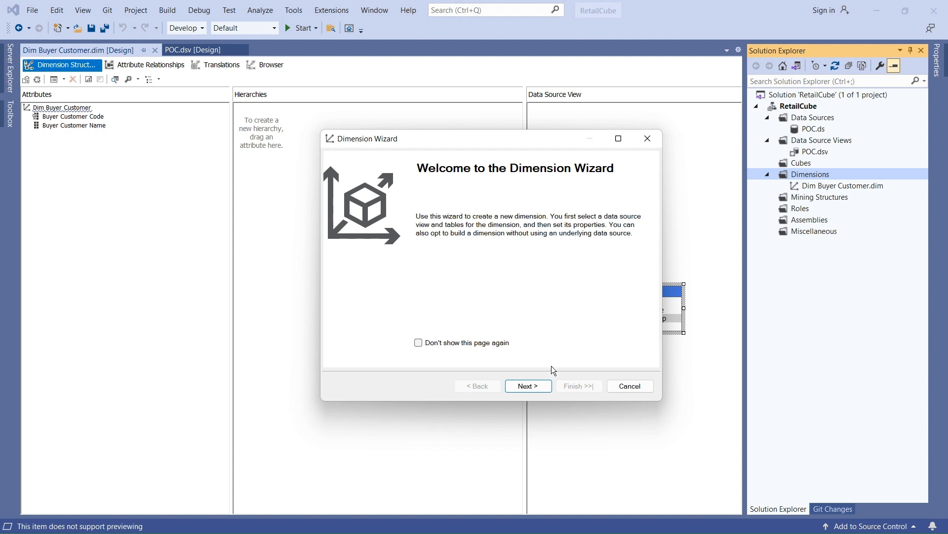
left_click(529, 388)
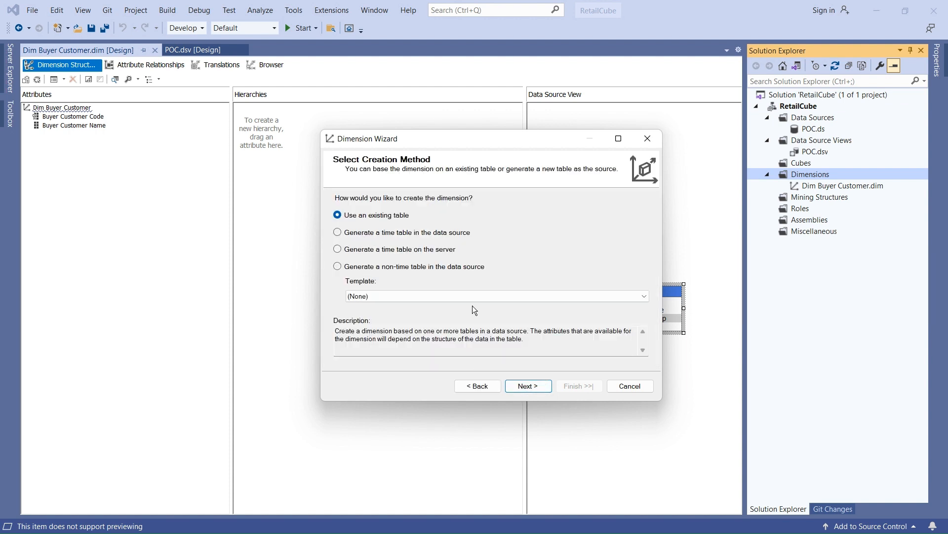
left_click(522, 387)
left_click(437, 254)
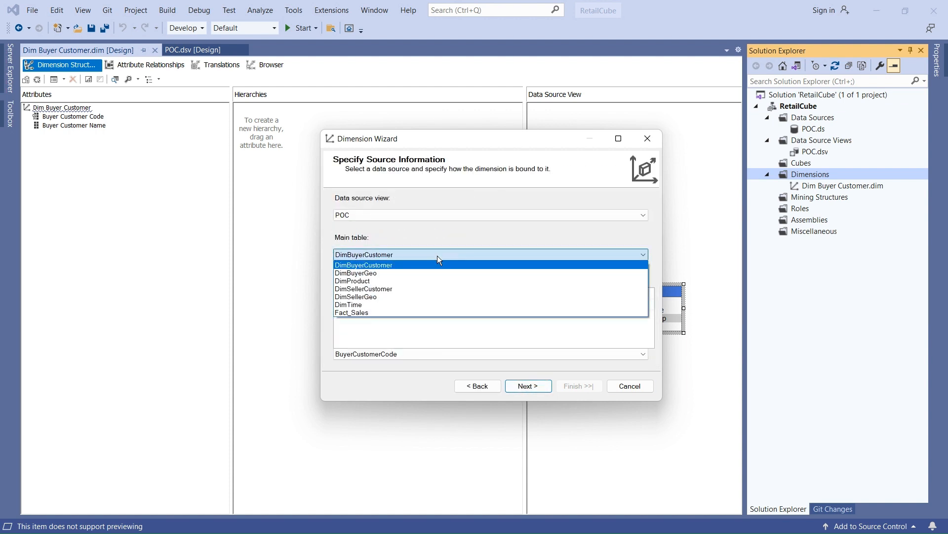
left_click(374, 268)
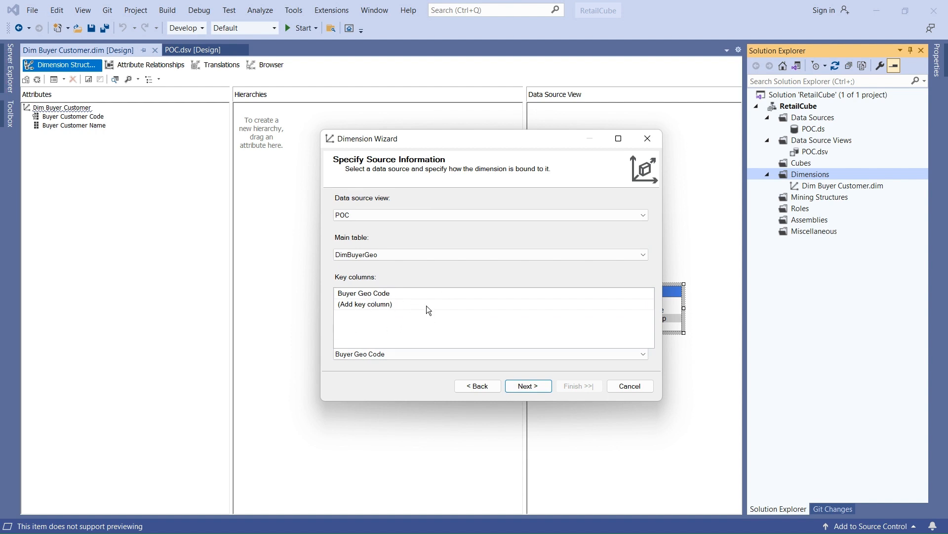
left_click(528, 387)
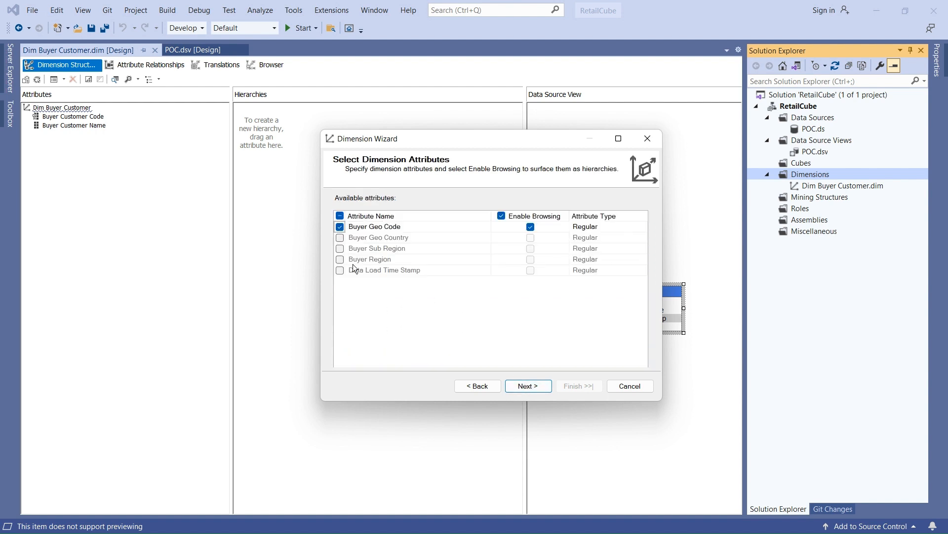
Include Buyer Geo Country, Buyer Sub Region and Buyer Region as attributes and create the buyer geography dimension with its suggested name.
left_click(340, 238)
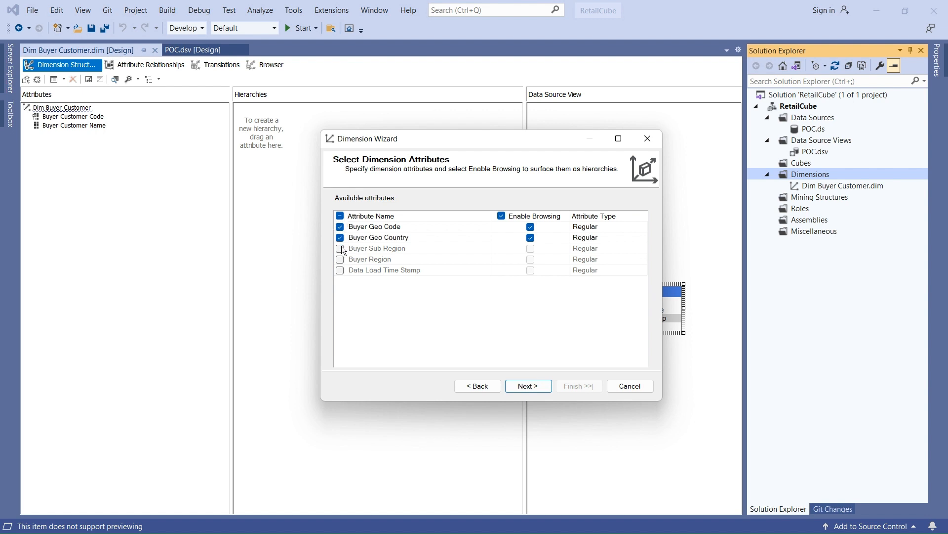
left_click(341, 249)
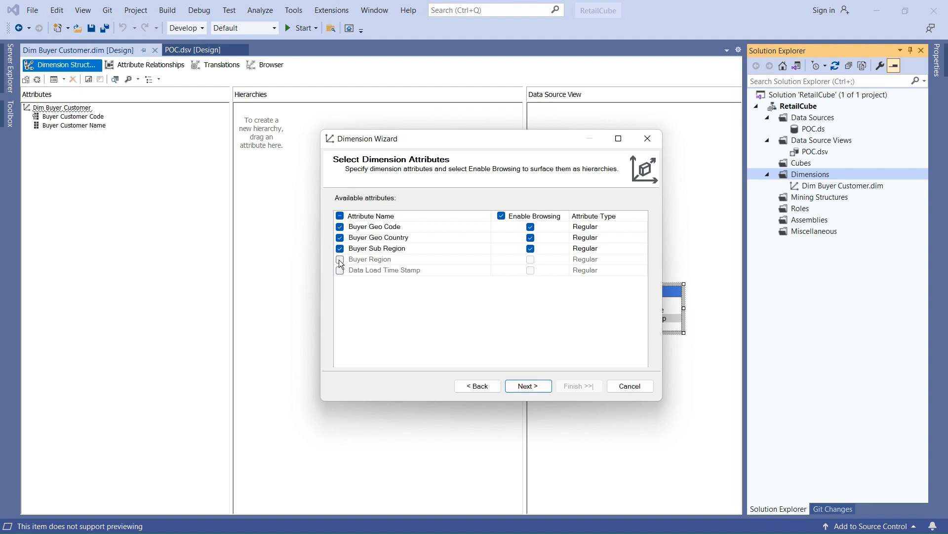
left_click(341, 261)
left_click(532, 385)
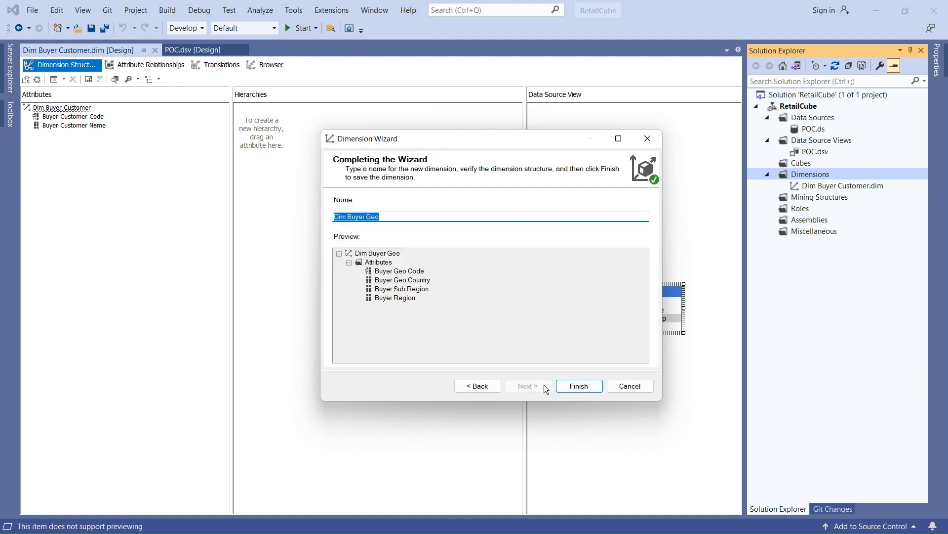
left_click(588, 393)
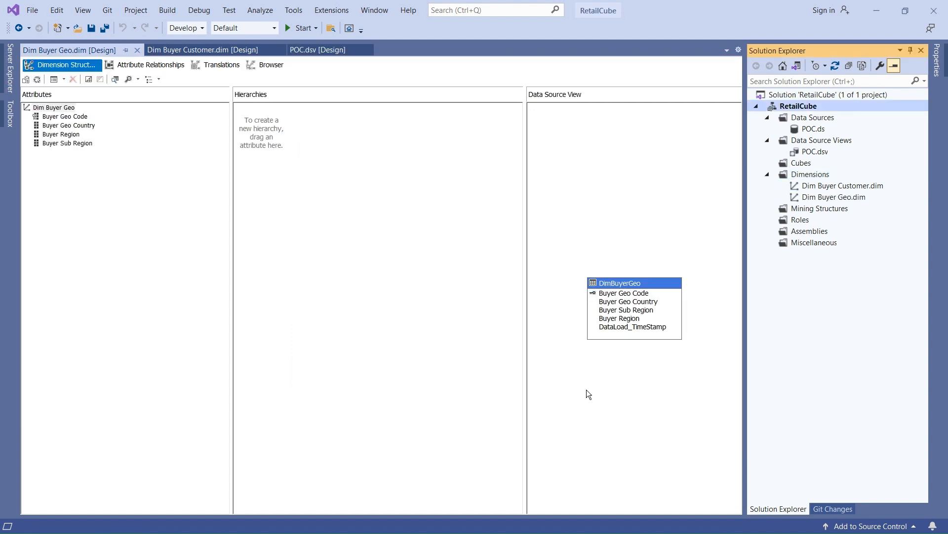
Start a third dimension from an existing table, with DimProduct as main table, and proceed to its attribute selection.
right_click(812, 175)
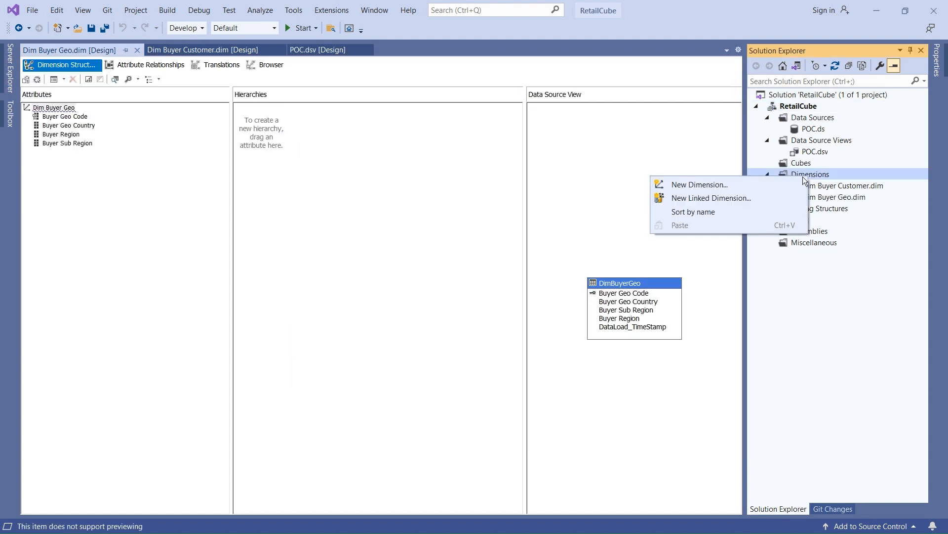
left_click(742, 183)
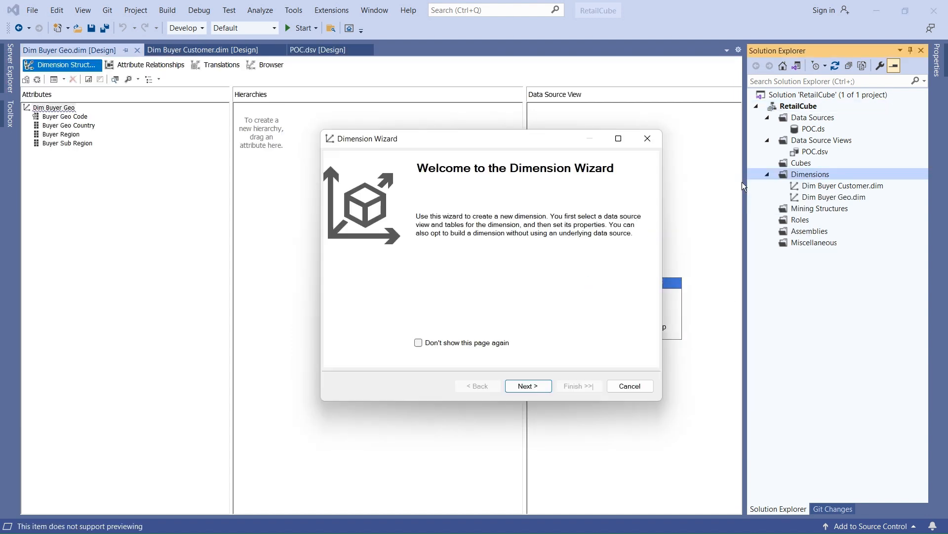
left_click(531, 383)
left_click(532, 388)
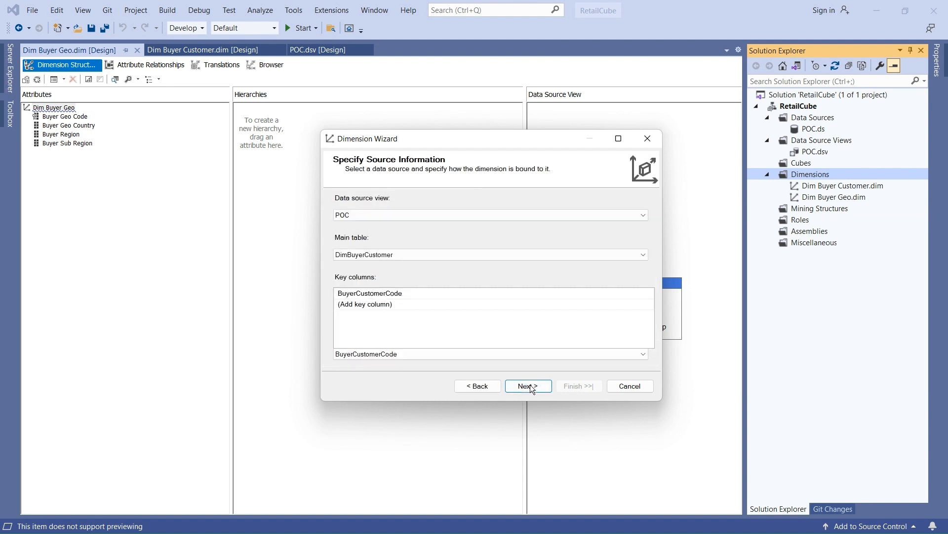
left_click(518, 254)
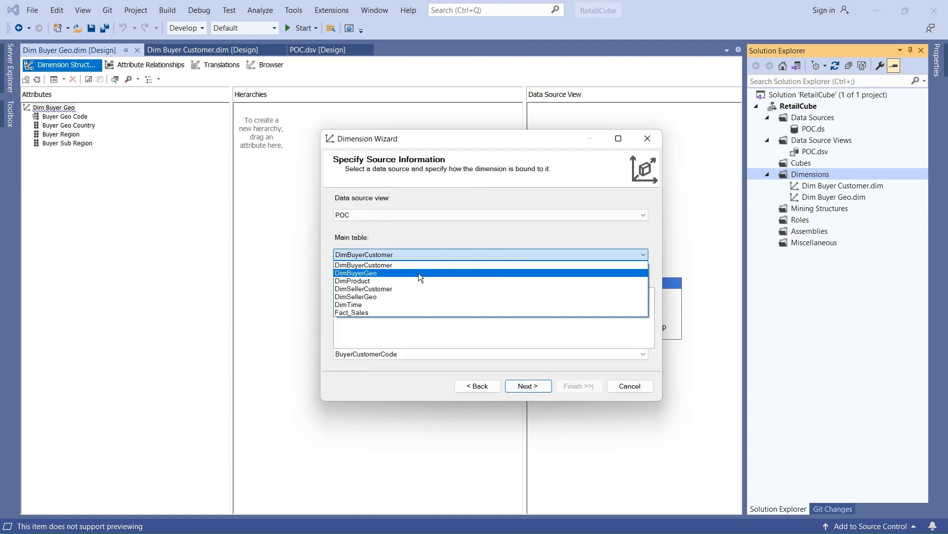
left_click(388, 279)
left_click(521, 388)
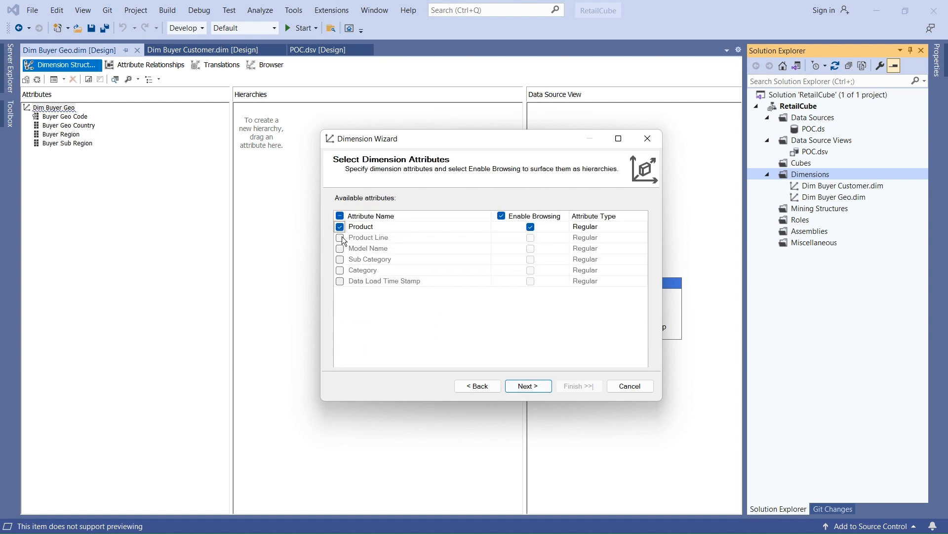
Include Product Line, Model Name, Sub Category and Category as attributes and create the product dimension with its suggested name.
left_click(340, 238)
left_click(340, 248)
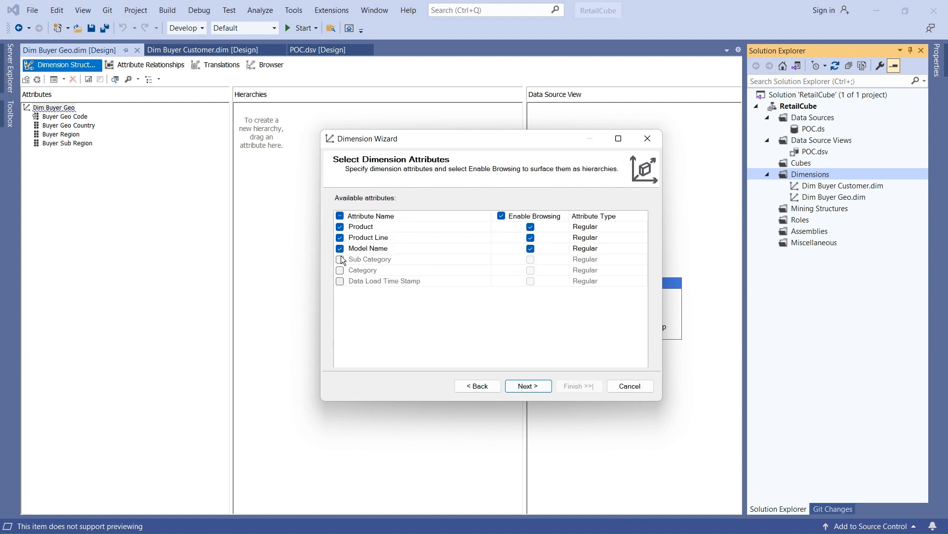
left_click(340, 260)
left_click(340, 270)
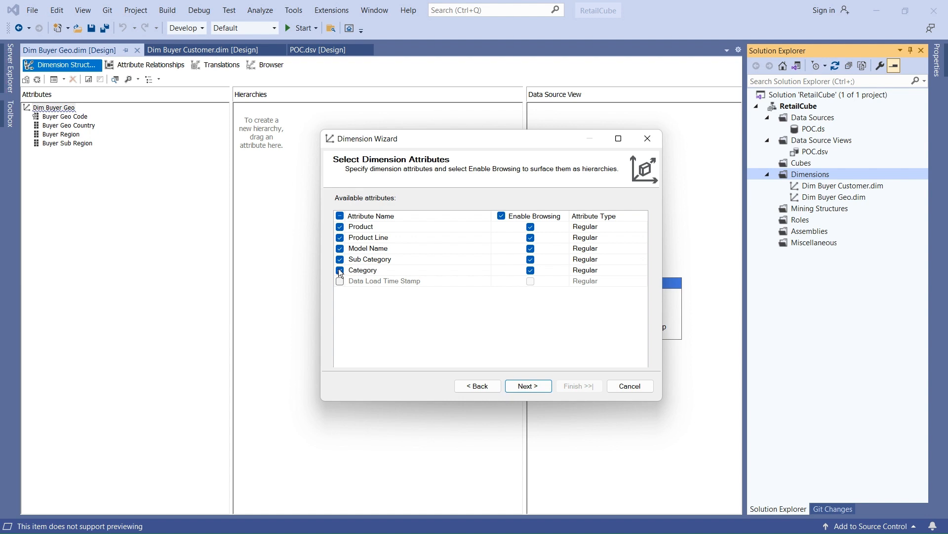
left_click(527, 387)
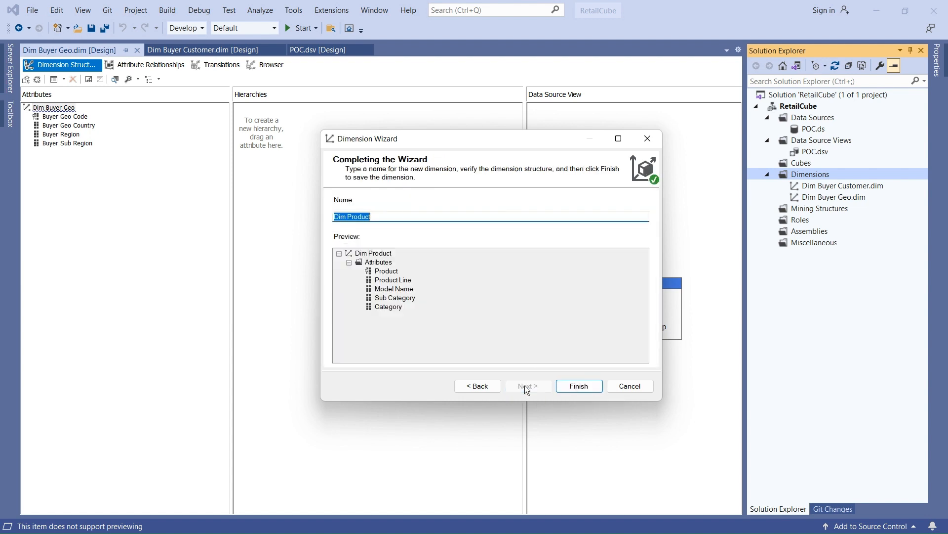
left_click(579, 385)
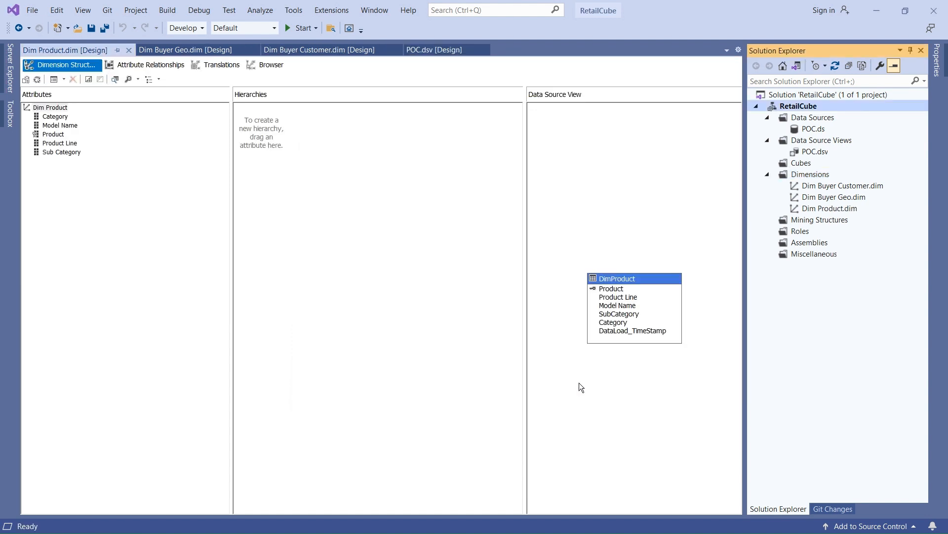
Start another dimension from an existing table, with DimSellerCustomer as main table and SellerCustomerCode as key.
left_click(804, 173)
right_click(804, 174)
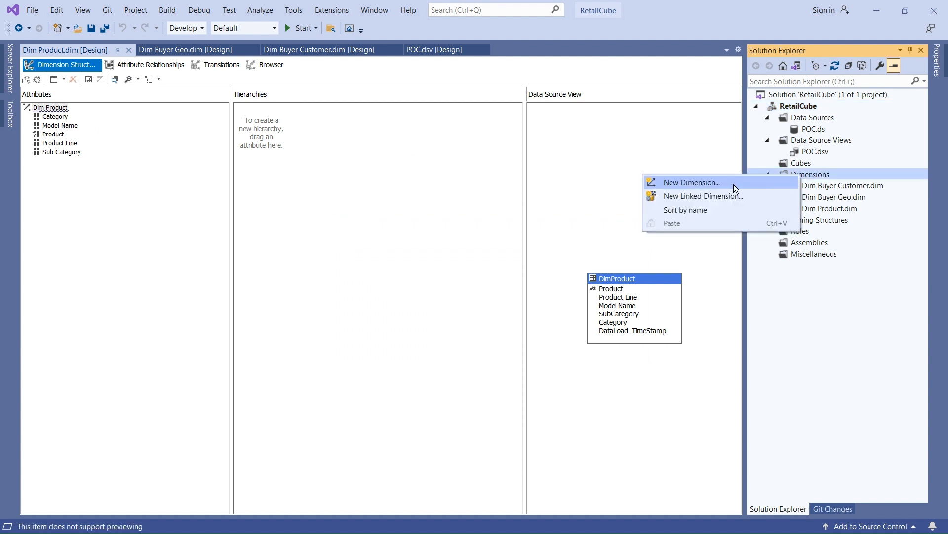
left_click(727, 184)
left_click(528, 384)
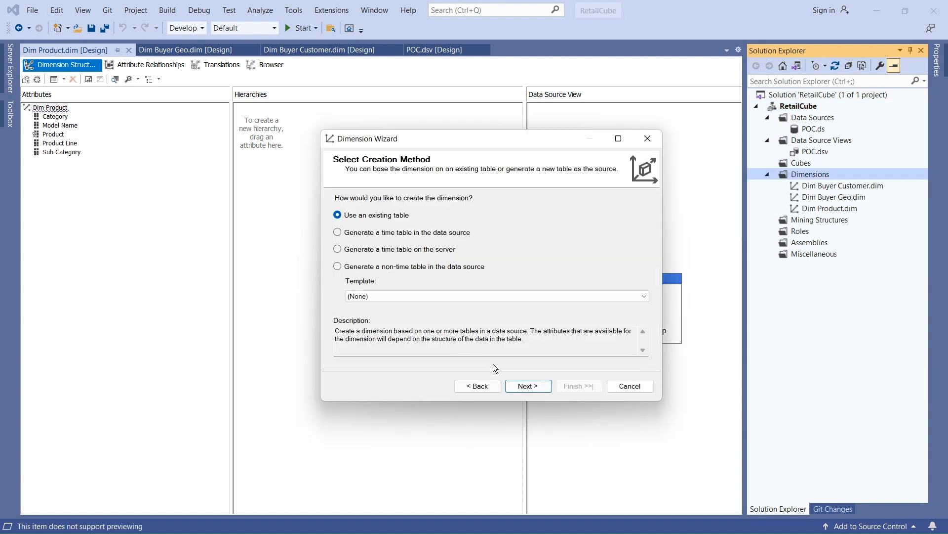
left_click(519, 384)
left_click(413, 255)
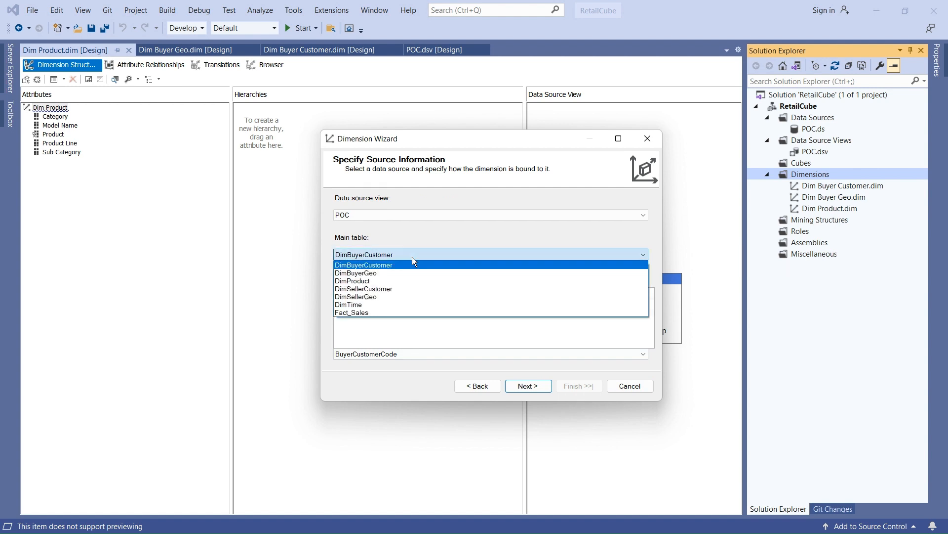
left_click(371, 290)
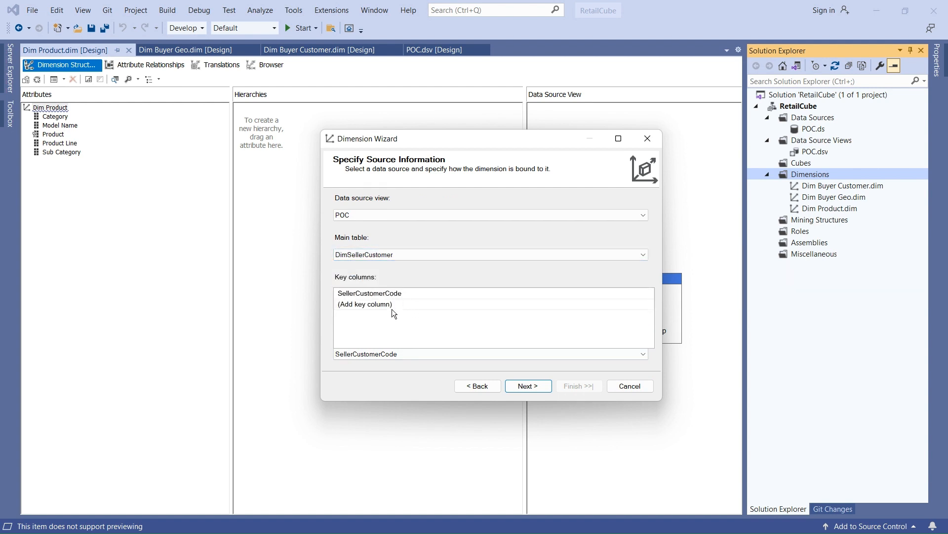
left_click(529, 385)
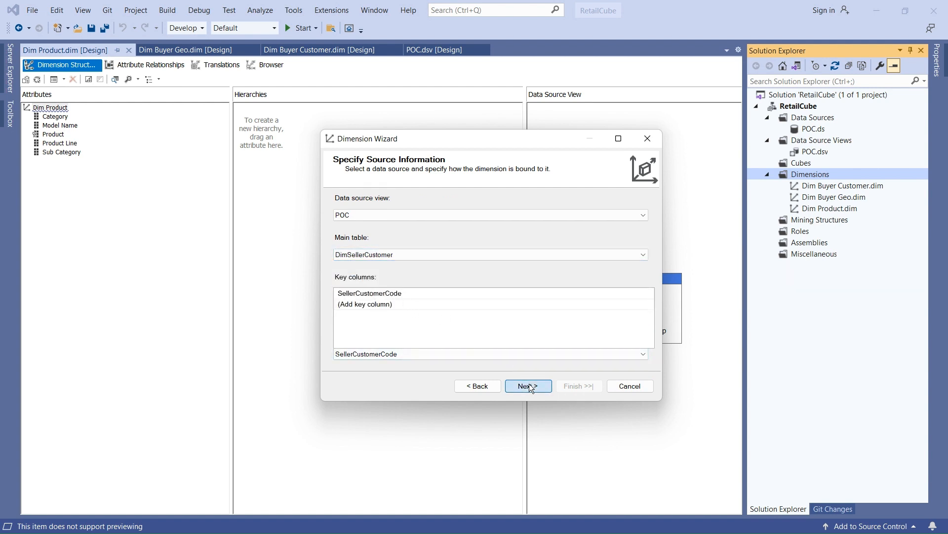
Include Seller Customer Name as an attribute and create the seller customer dimension with its suggested name.
left_click(340, 237)
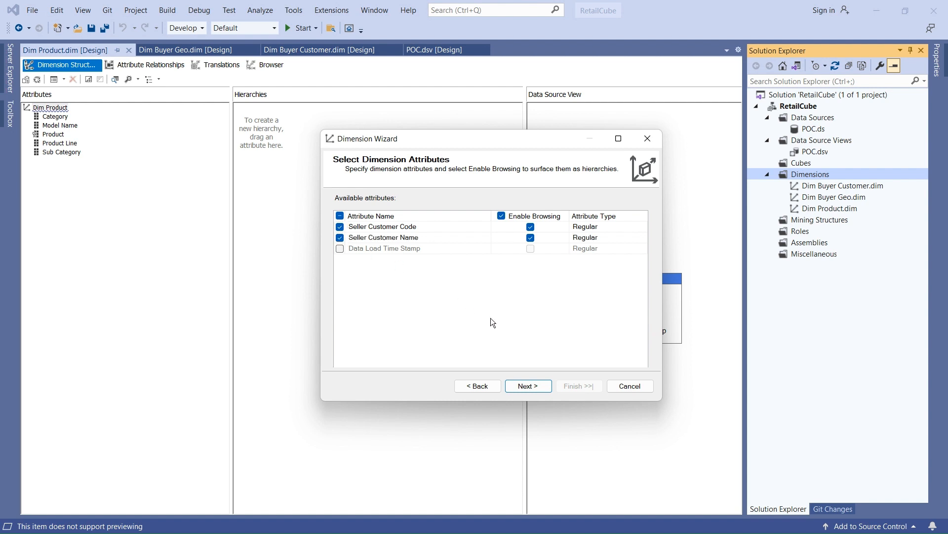
left_click(529, 385)
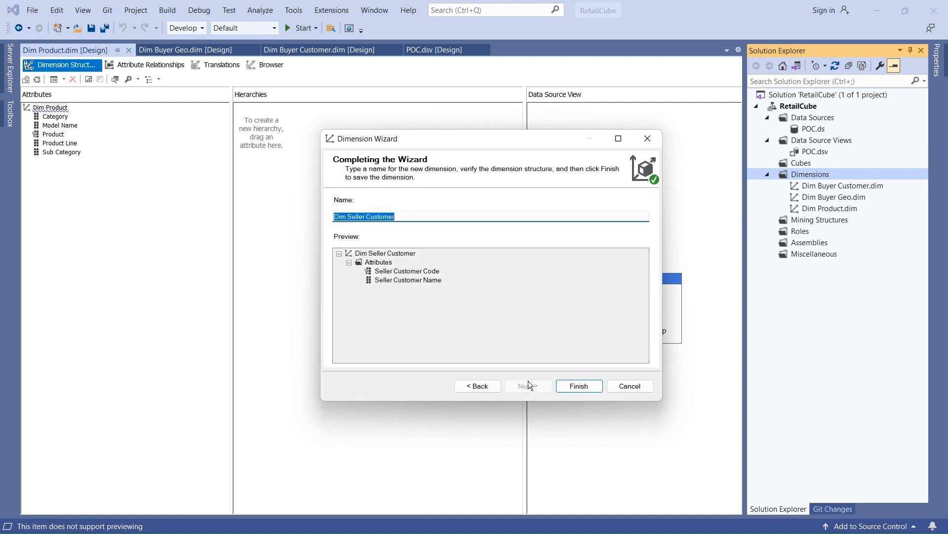
left_click(569, 387)
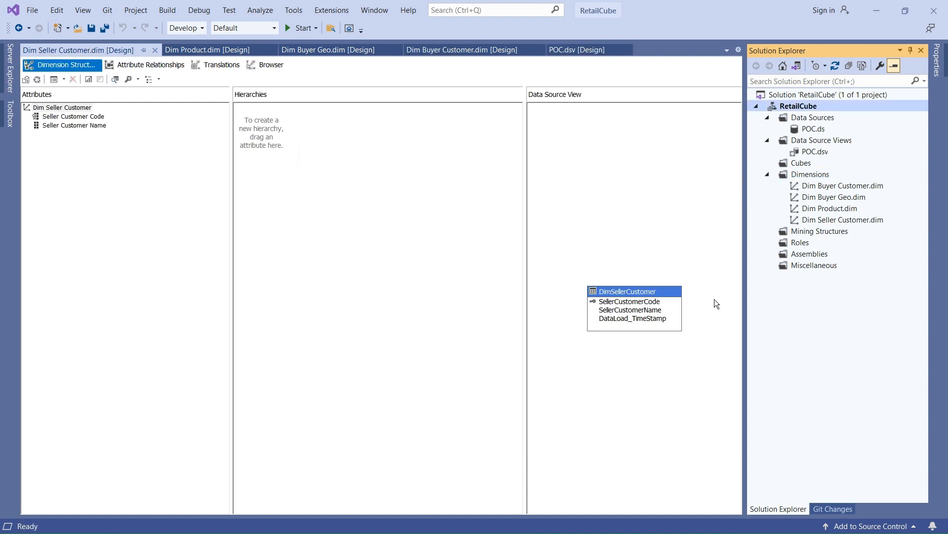
Start another dimension from an existing table, with DimSellerGeo as main table and Seller Geo Code as key.
right_click(807, 174)
left_click(742, 177)
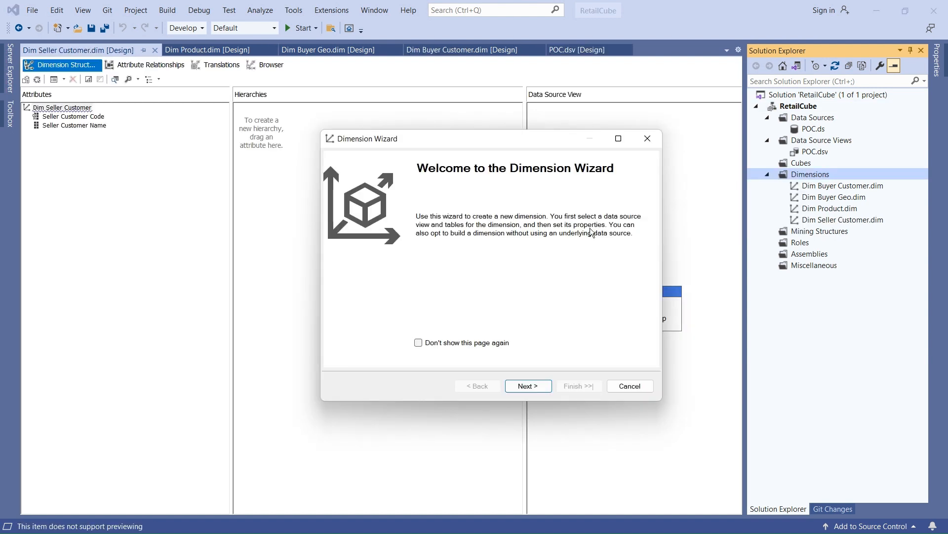
left_click(534, 385)
left_click(531, 387)
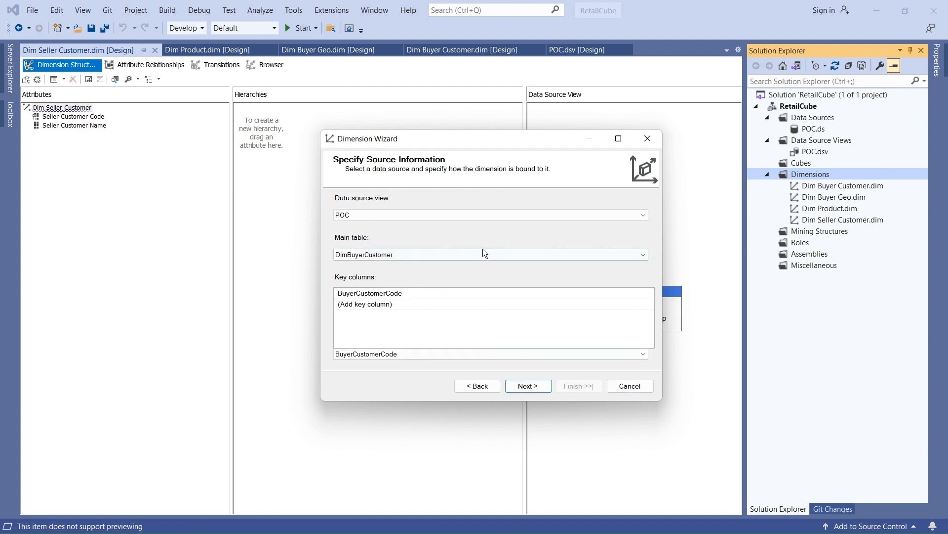
left_click(483, 254)
left_click(378, 294)
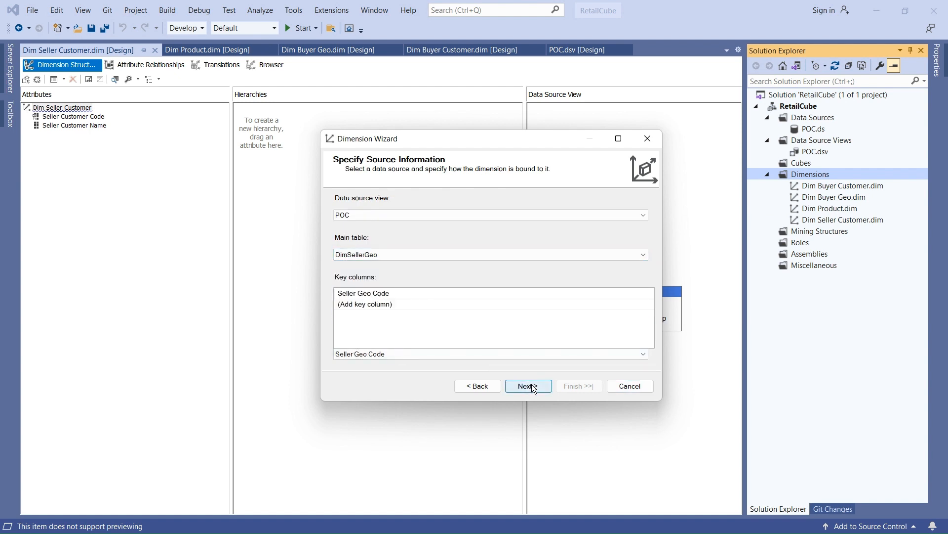
left_click(526, 385)
Include Seller Geo Country, Seller Sub Region and Seller Region as attributes and create the seller geography dimension with its suggested name.
left_click(340, 238)
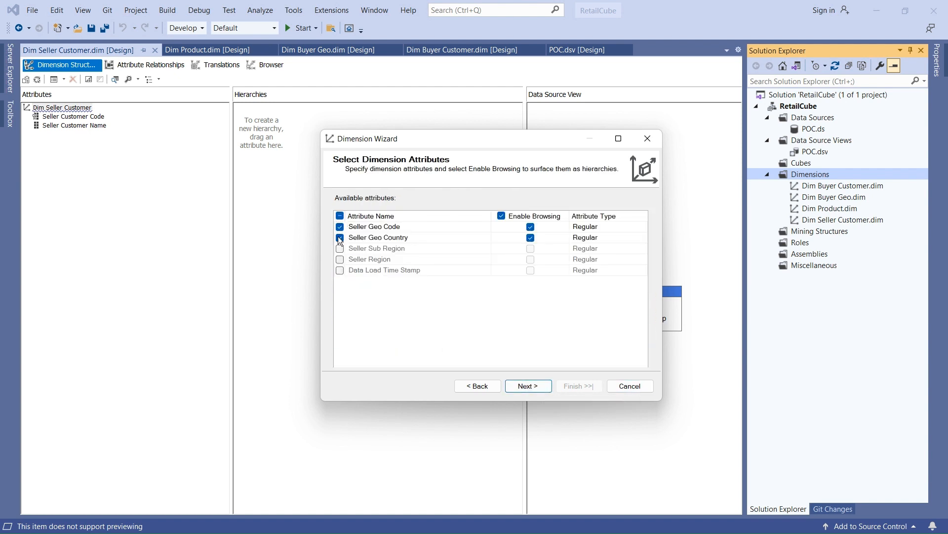
left_click(340, 248)
left_click(339, 259)
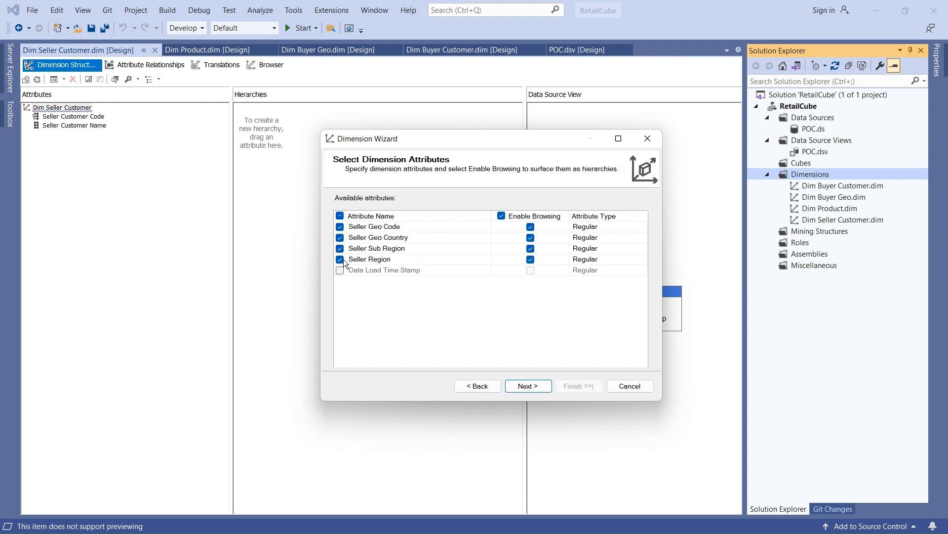
left_click(531, 385)
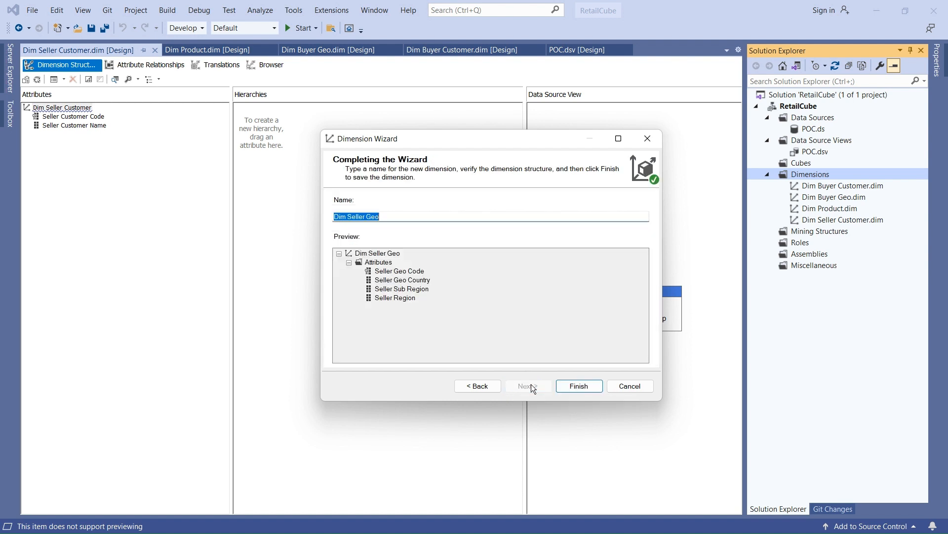
left_click(578, 386)
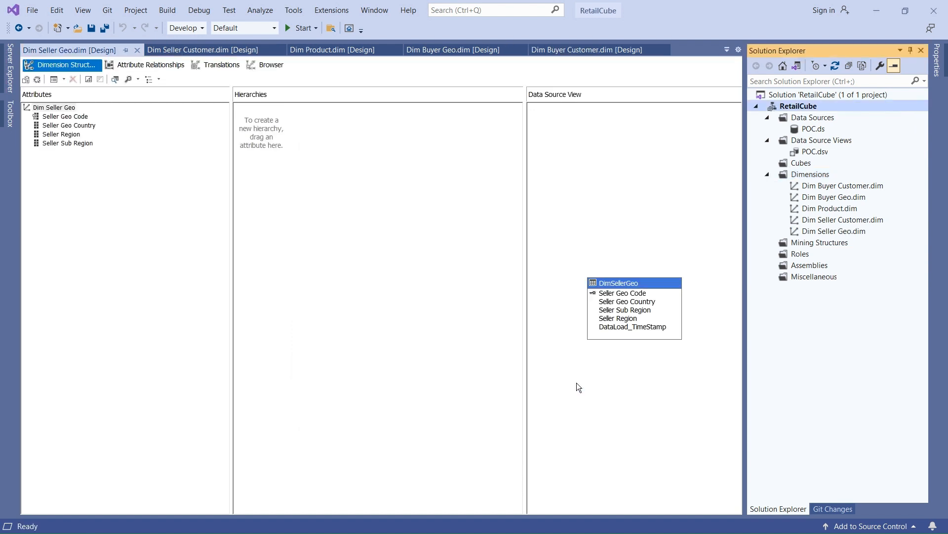
Start the time dimension from an existing table, with DimTime as main table and Transaction Date as key.
right_click(808, 173)
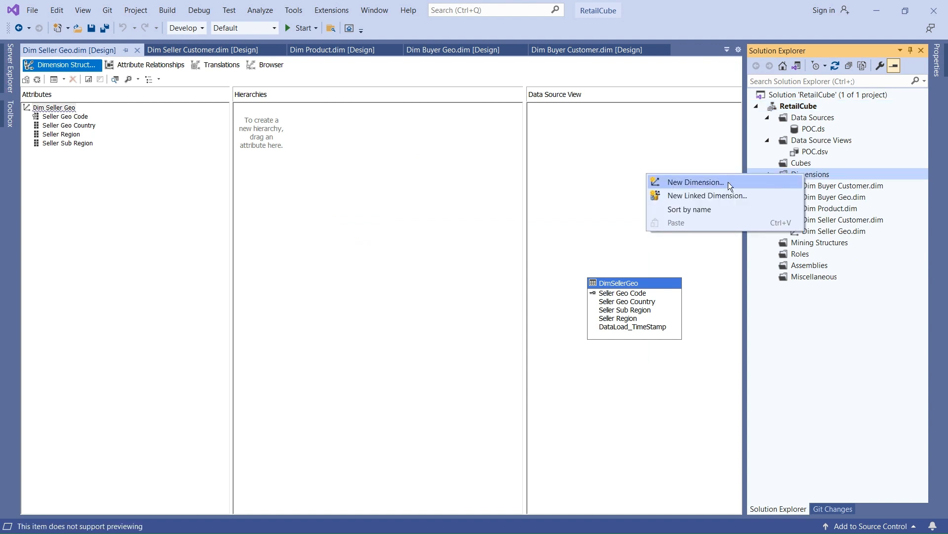
left_click(728, 182)
left_click(519, 387)
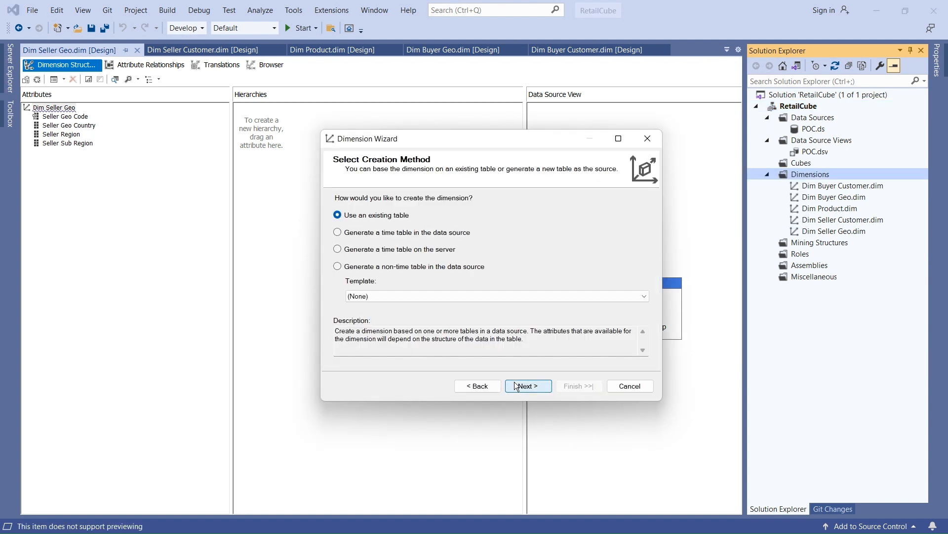
left_click(518, 388)
left_click(412, 256)
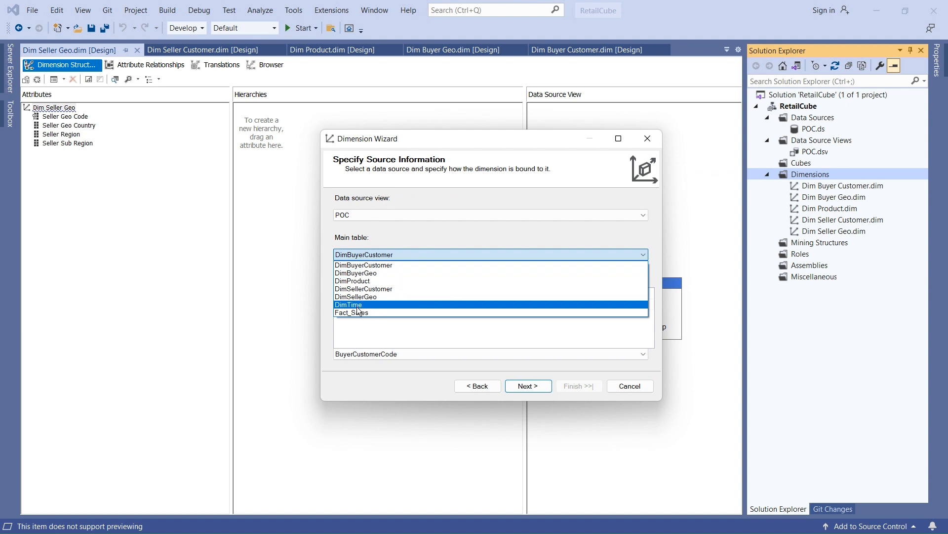
left_click(437, 301)
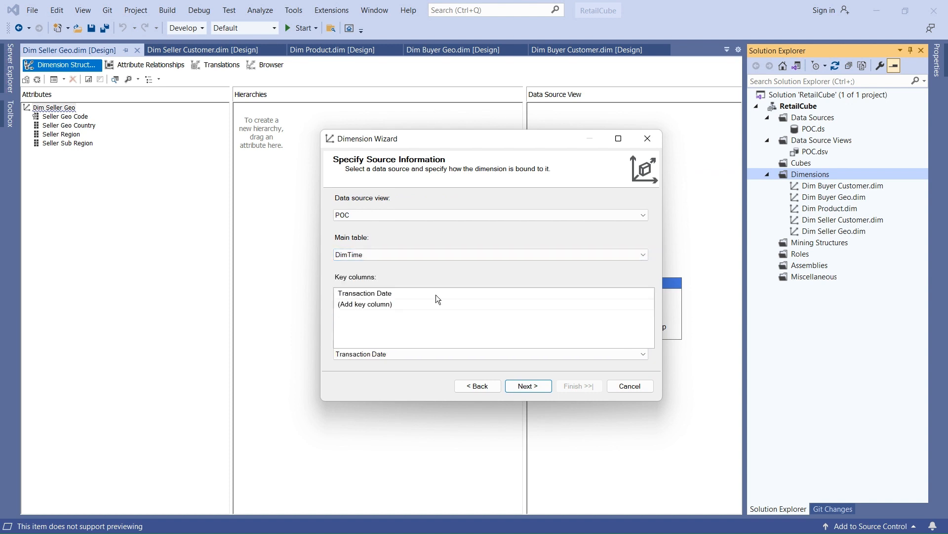
left_click(530, 387)
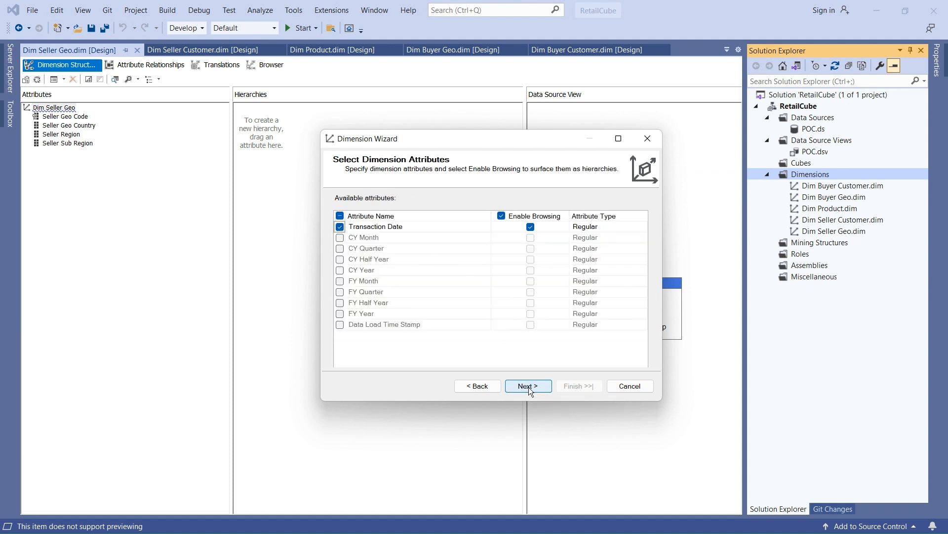
left_click(340, 216)
left_click(340, 324)
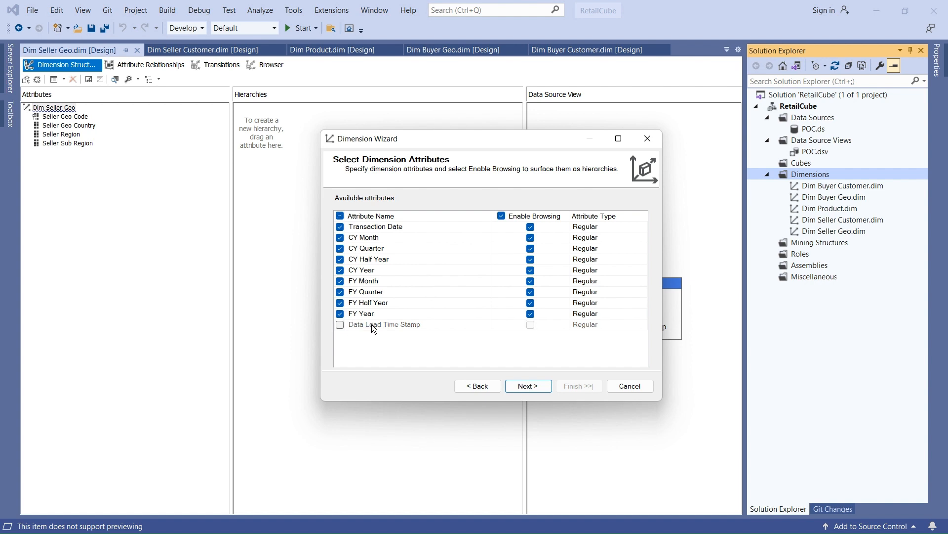
left_click(340, 217)
left_click(341, 216)
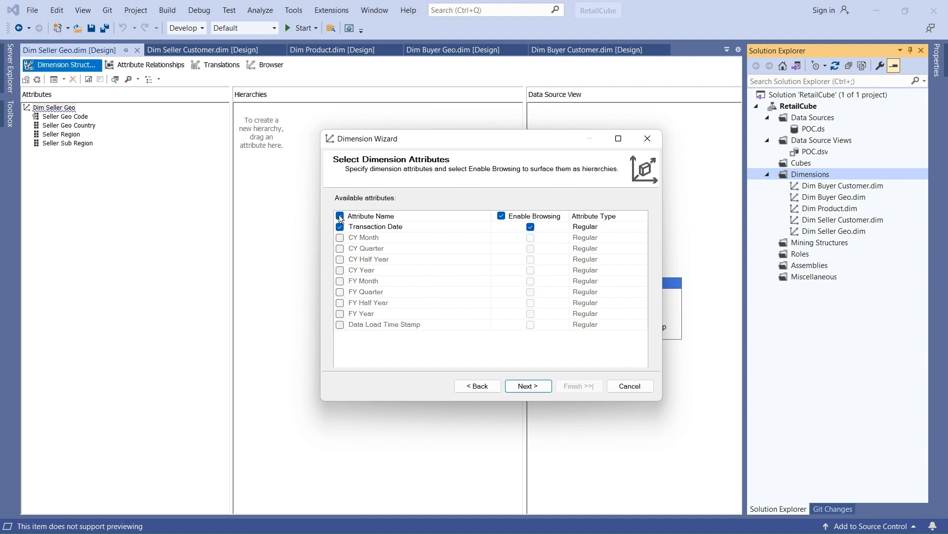
Include all attributes except Data Load Time Stamp and create the time dimension with its suggested name.
left_click(341, 217)
left_click(340, 325)
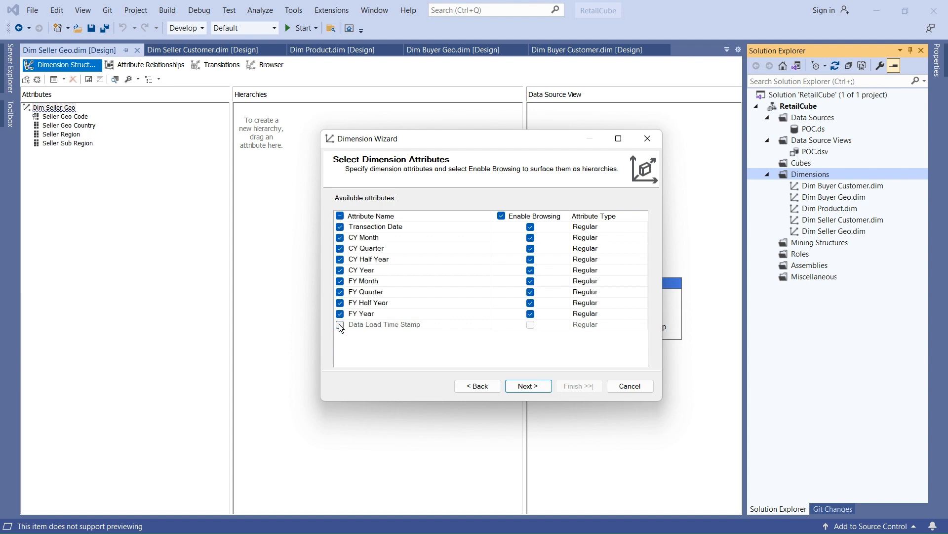
left_click(530, 385)
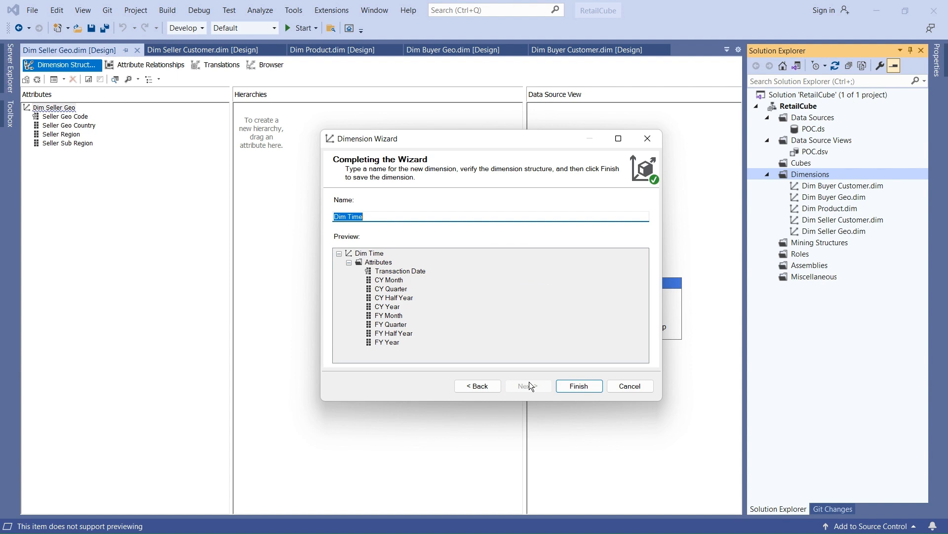
left_click(579, 385)
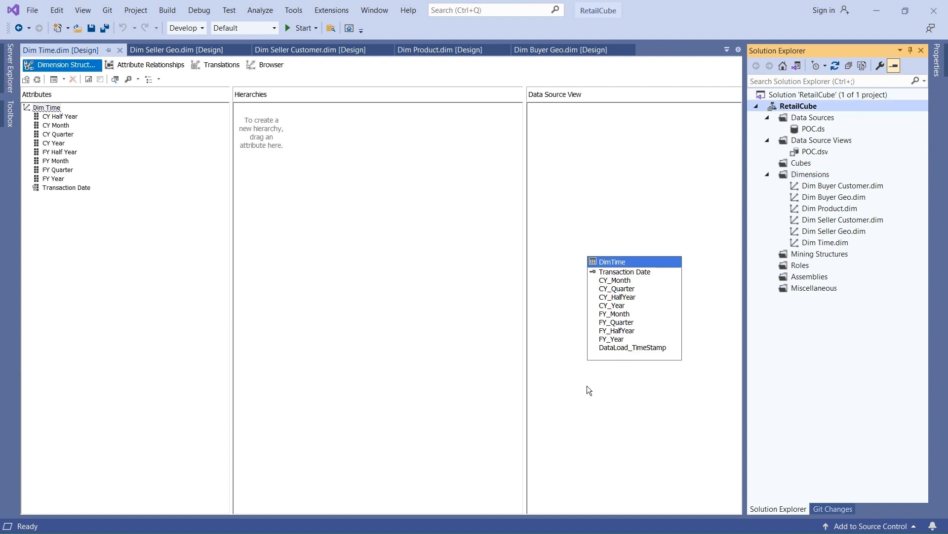
Start a new cube in the project and proceed to the choice of its creation method.
left_click(797, 165)
right_click(796, 166)
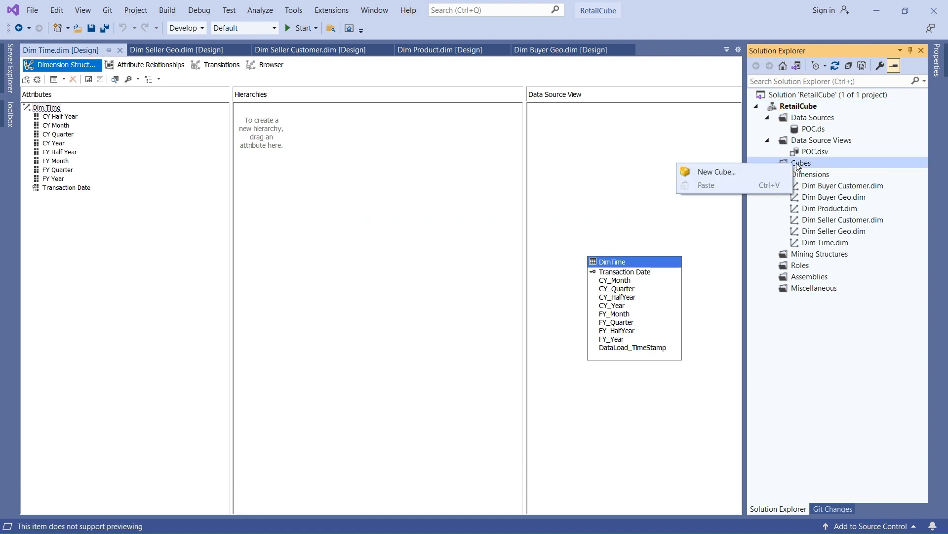
left_click(729, 173)
left_click(537, 385)
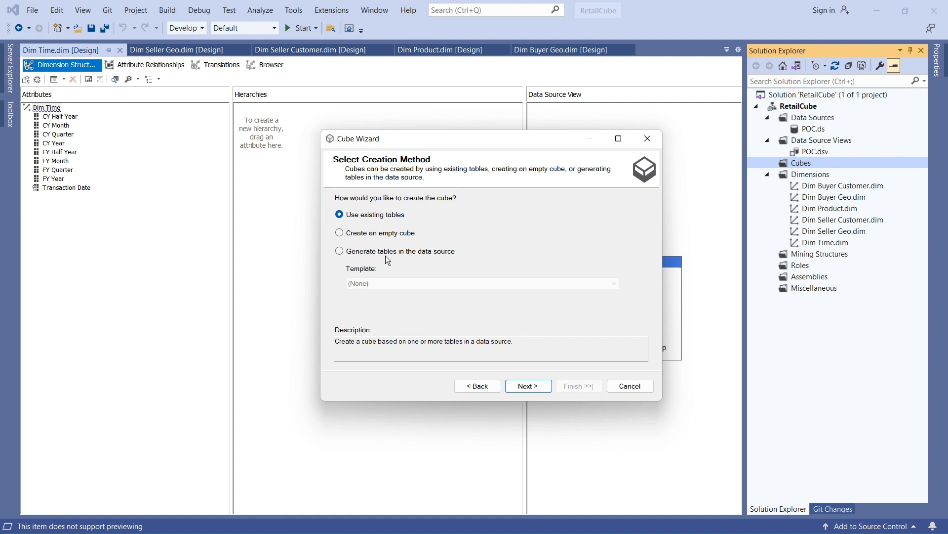
Base the cube on existing tables and use Fact_Sales from the POC data source view as the measure group table.
left_click(523, 385)
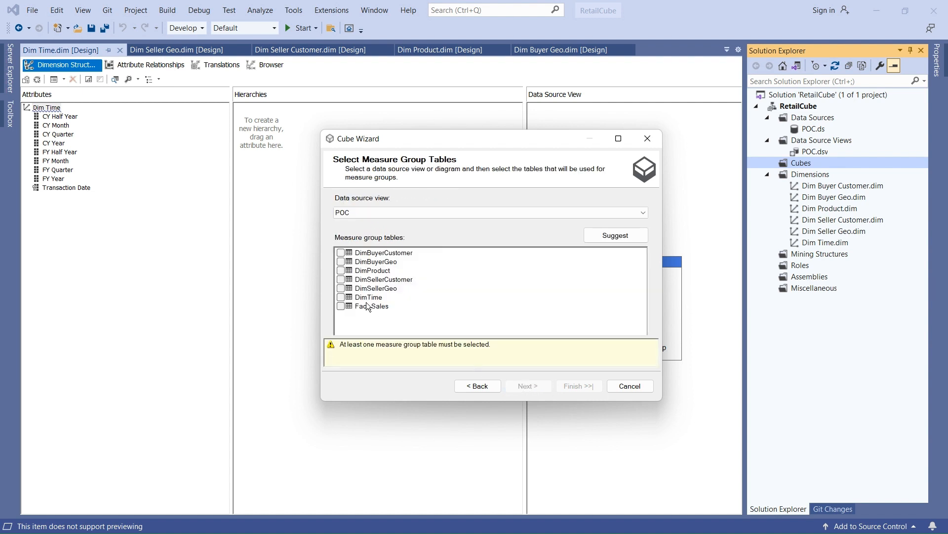
left_click(340, 306)
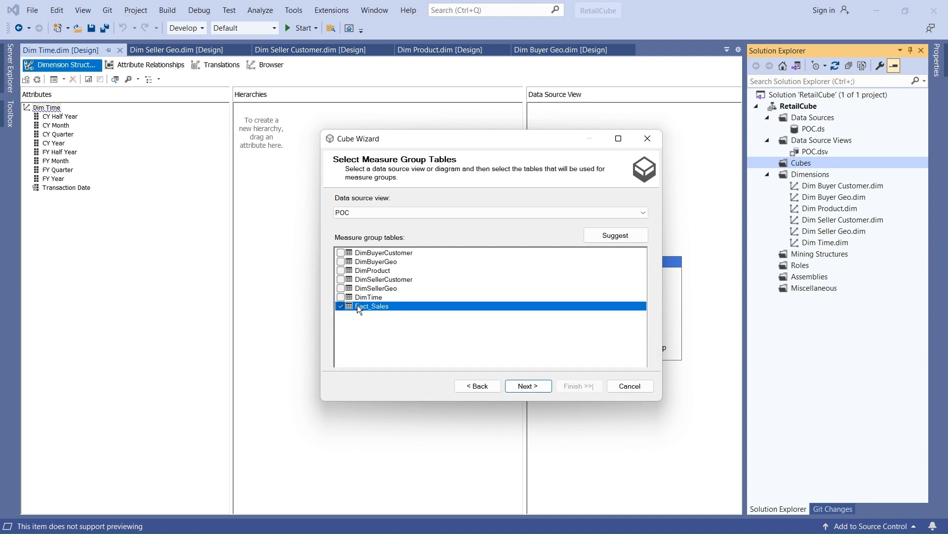
left_click(528, 386)
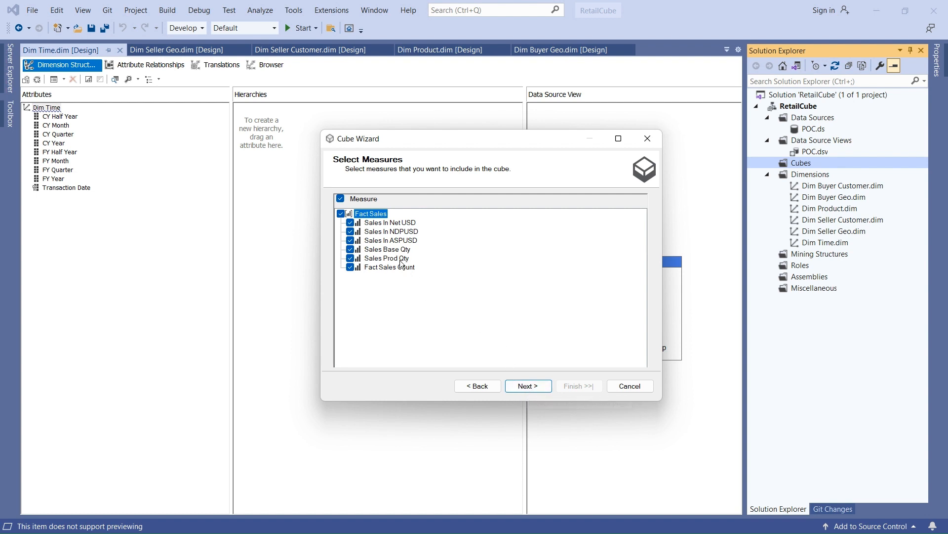
Include all Fact Sales measures in the cube, including Sales Prod Qty and Fact Sales Count.
left_click(351, 268)
left_click(350, 259)
left_click(351, 259)
left_click(350, 267)
left_click(528, 388)
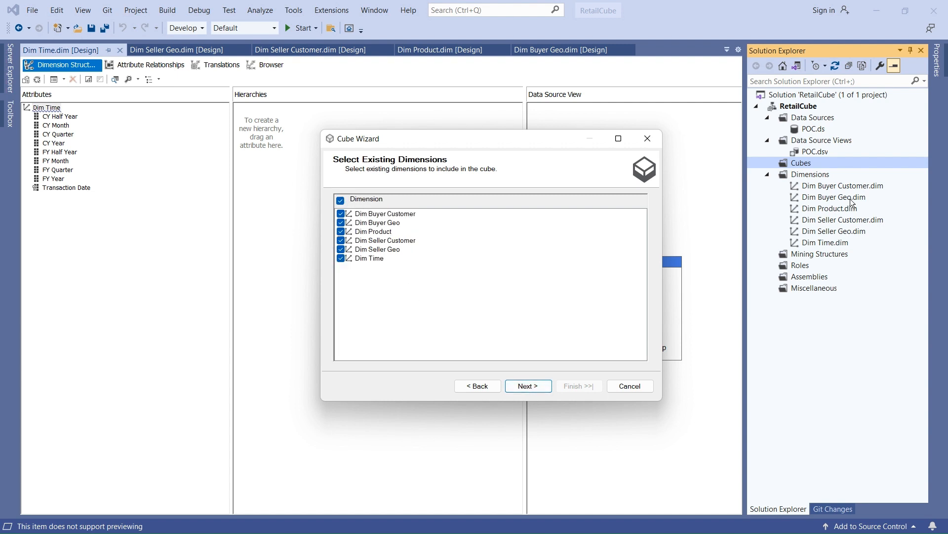
Exclude all existing dimensions from the new cube and continue to the selection of new dimensions.
left_click(341, 200)
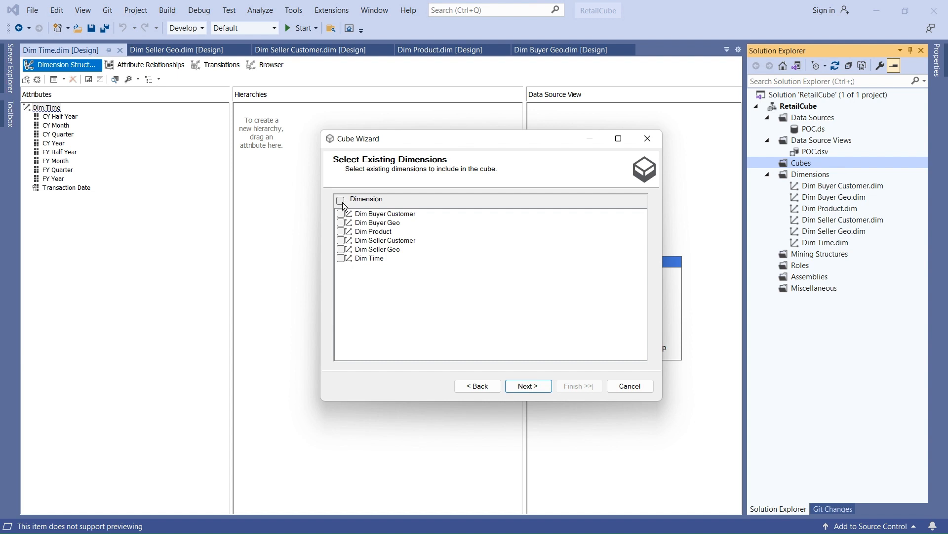
left_click(343, 203)
left_click(343, 203)
left_click(521, 387)
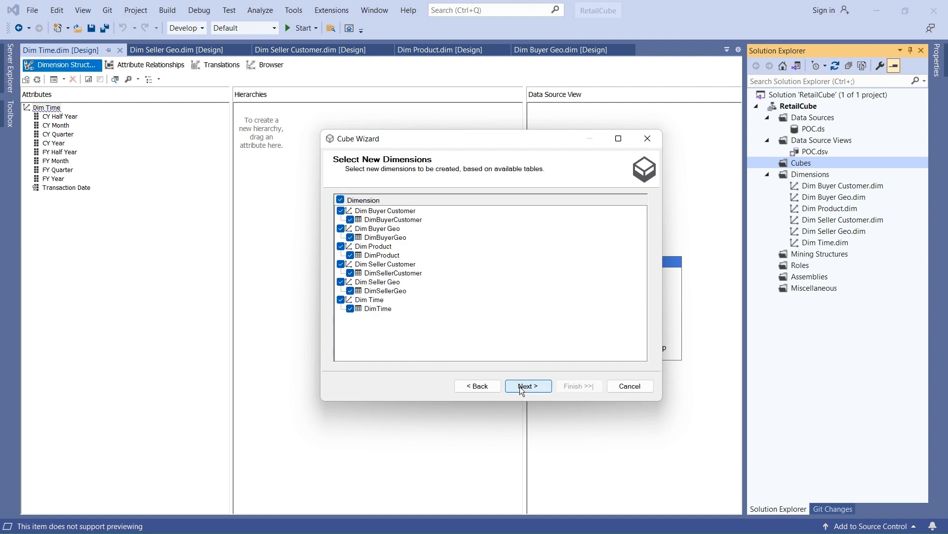
Generate new dimensions from all listed dimension tables and finish creating the cube under the name POC.
left_click(341, 200)
left_click(341, 200)
left_click(535, 384)
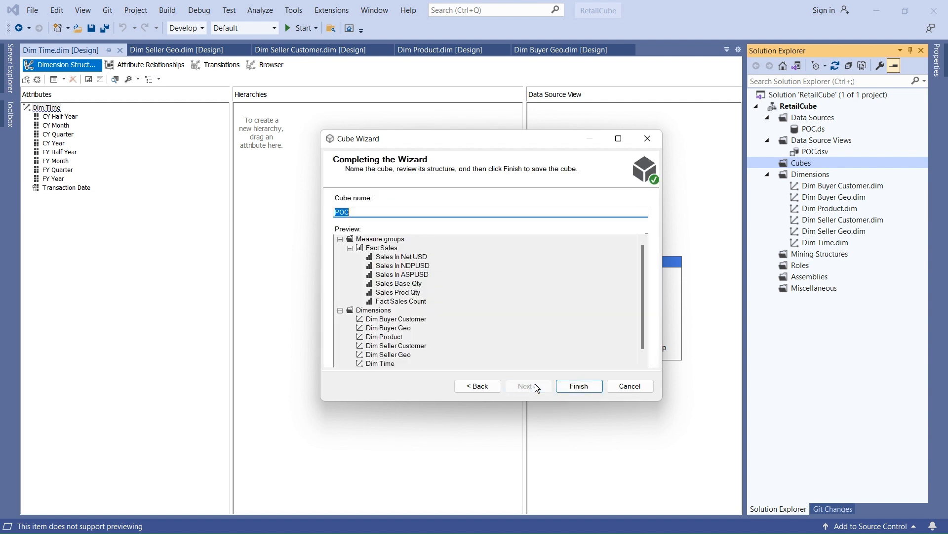
left_click(578, 386)
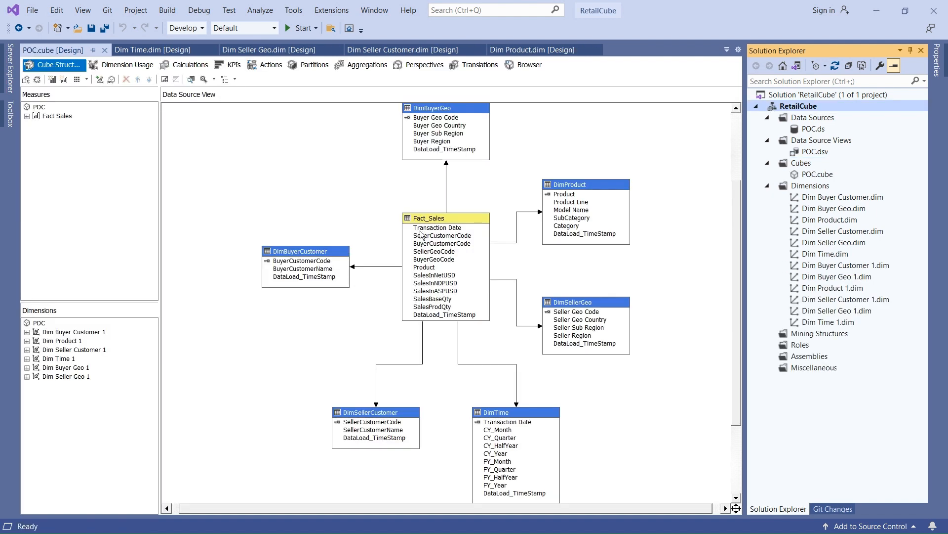
Delete the duplicate dimension files from Dim Buyer Customer 1 through Dim Time 1 from the project.
left_click(814, 267)
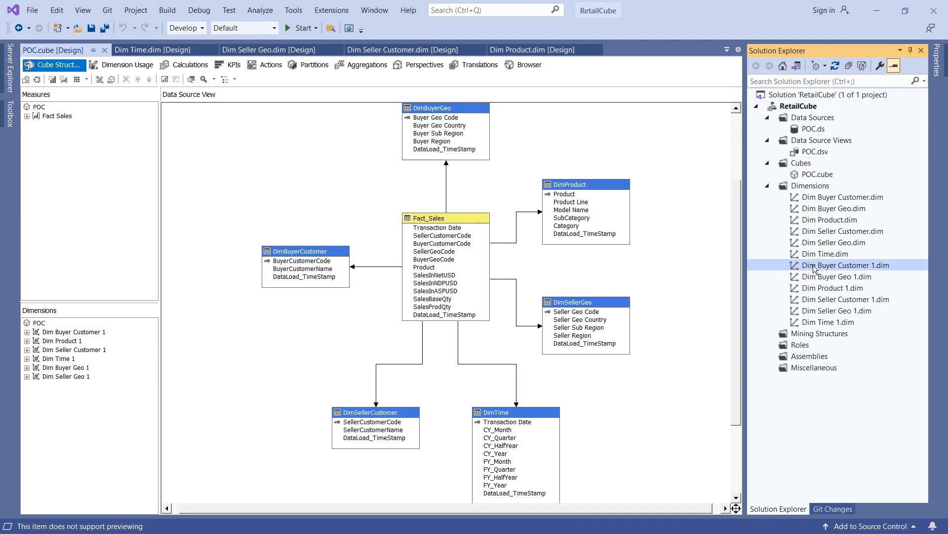
left_click(814, 324, "shift")
right_click(814, 323)
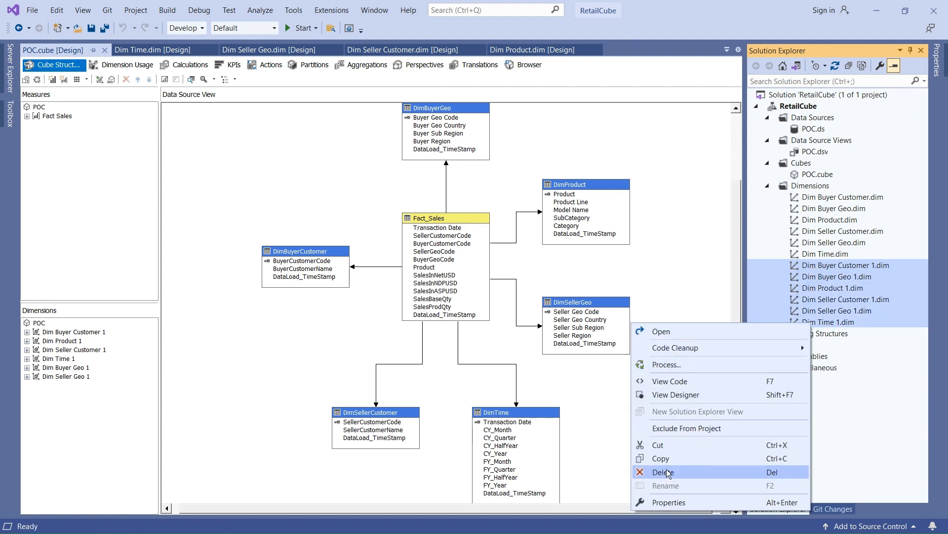
left_click(667, 473)
left_click(542, 409)
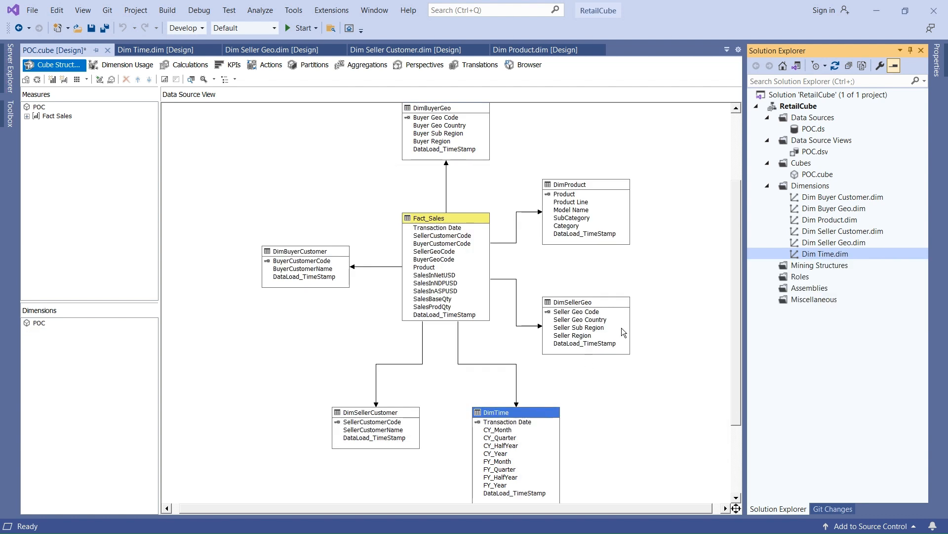
left_click(672, 235)
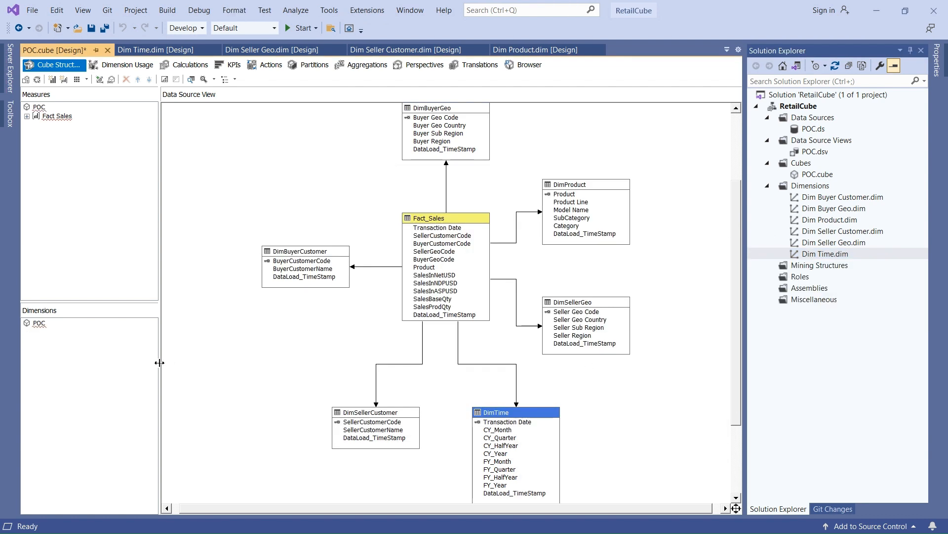
Add the original dimensions from Dim Buyer Customer through Dim Time to the POC cube.
left_click(95, 363)
right_click(95, 366)
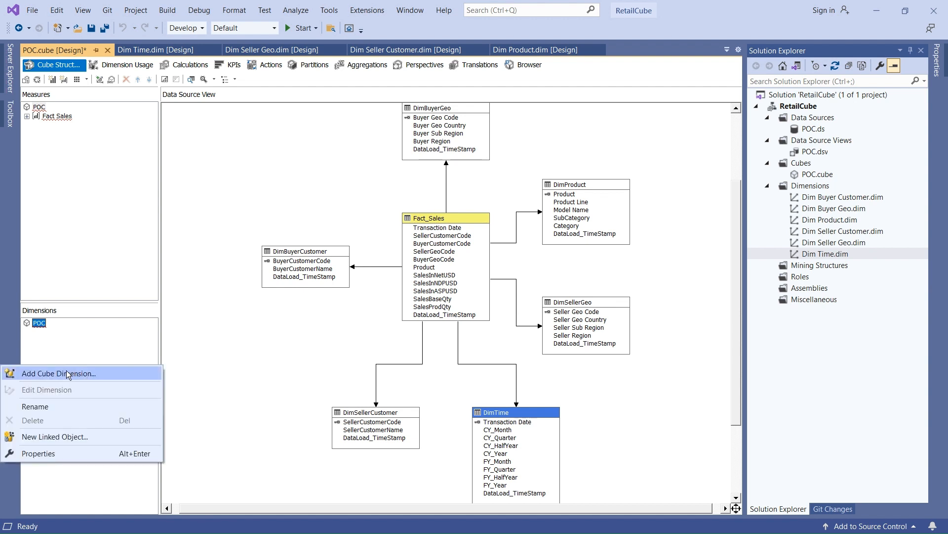
left_click(59, 349)
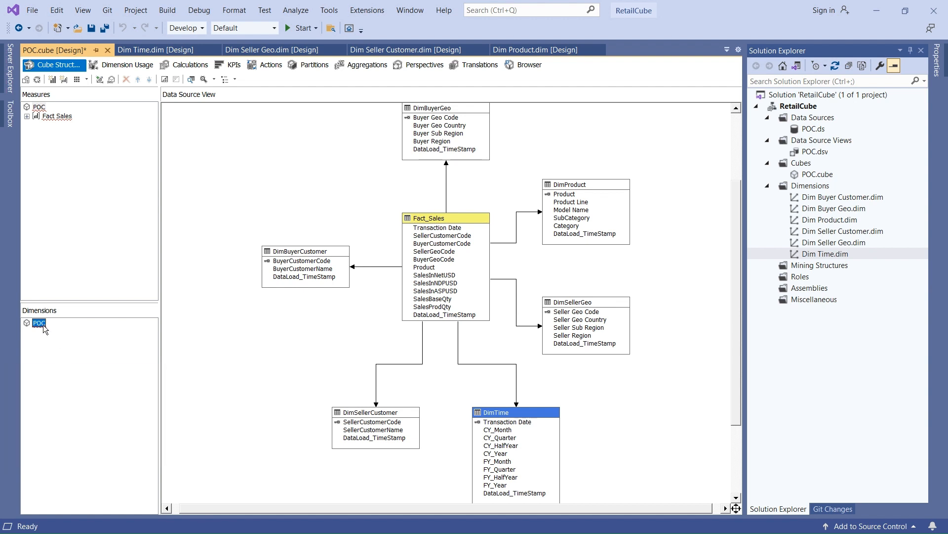
right_click(43, 325)
left_click(54, 331)
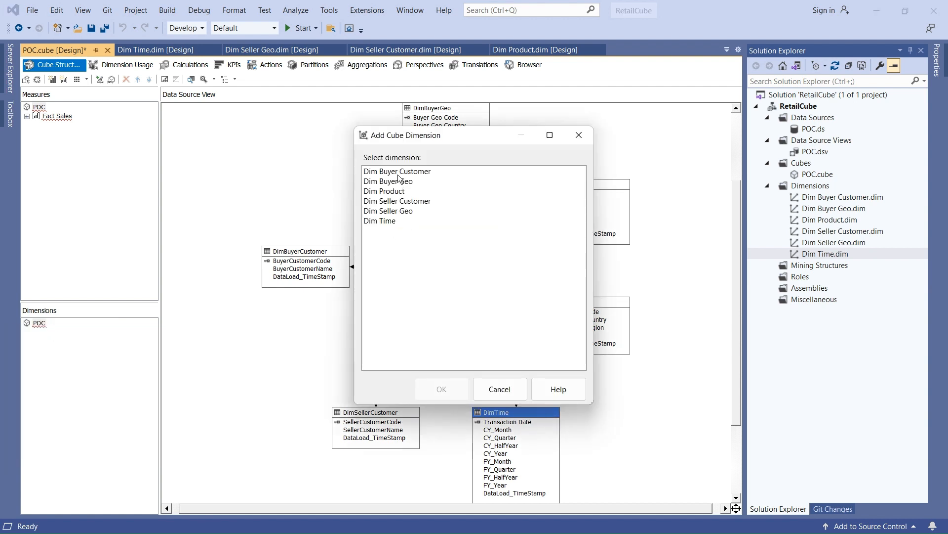
left_click_drag(398, 175, 467, 339)
left_click(434, 391)
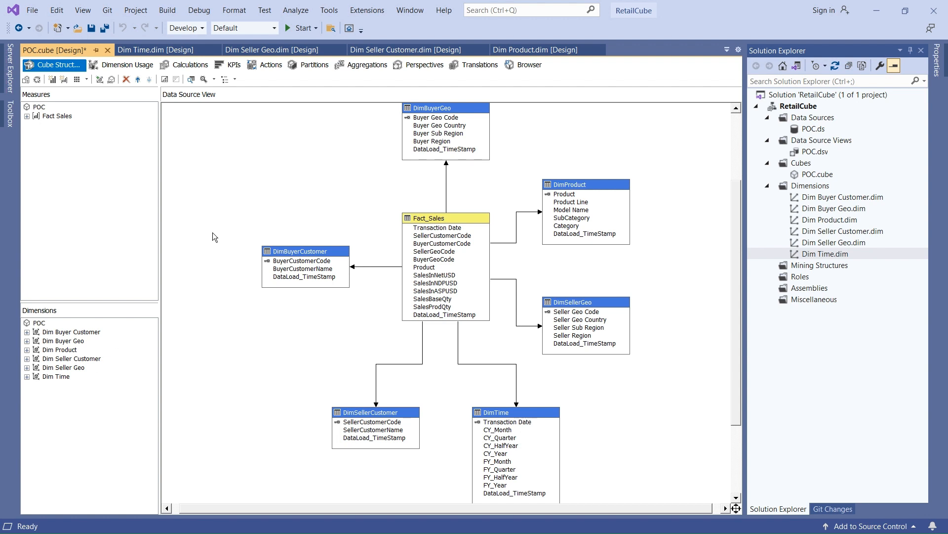
Open the project's dimensions from Dim Buyer Customer to Dim Time one after another to review their attributes.
left_click(821, 198)
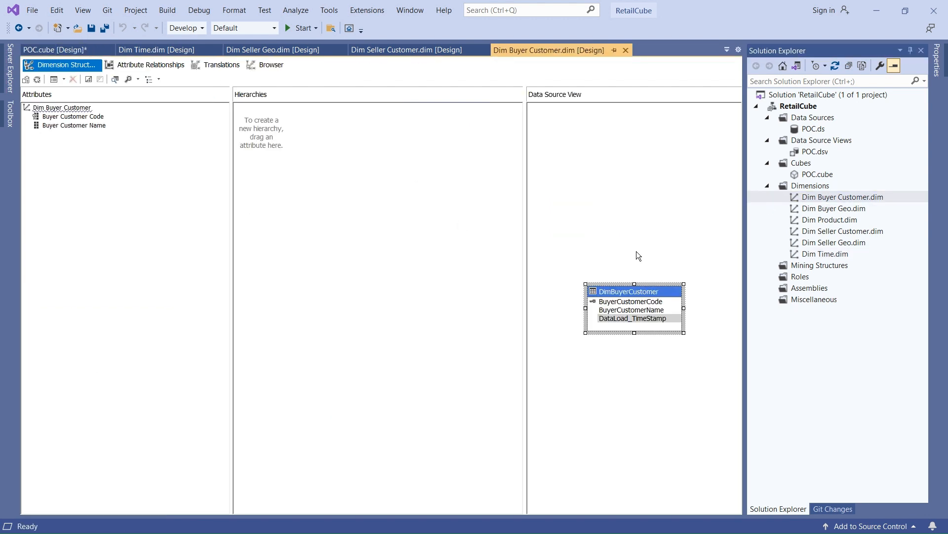
left_click(820, 209)
left_click(799, 221)
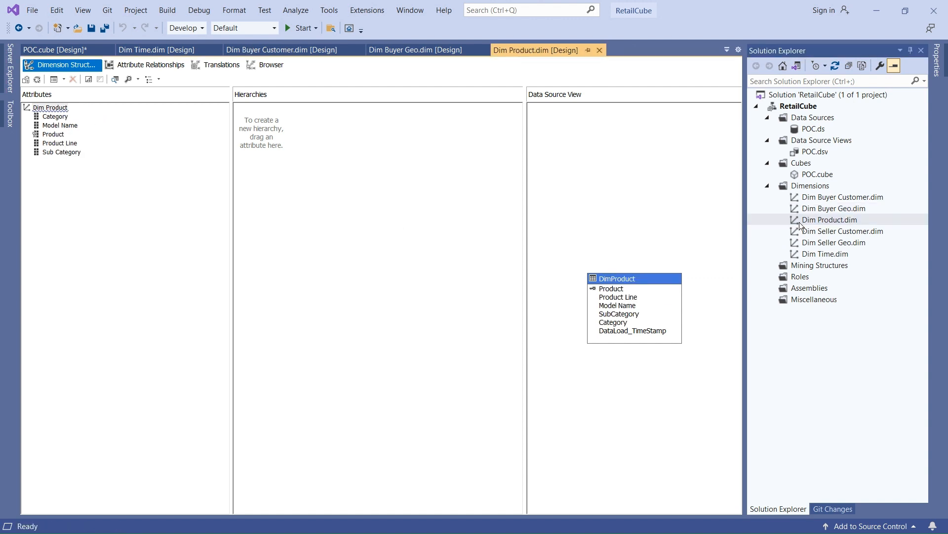
double_click(807, 242)
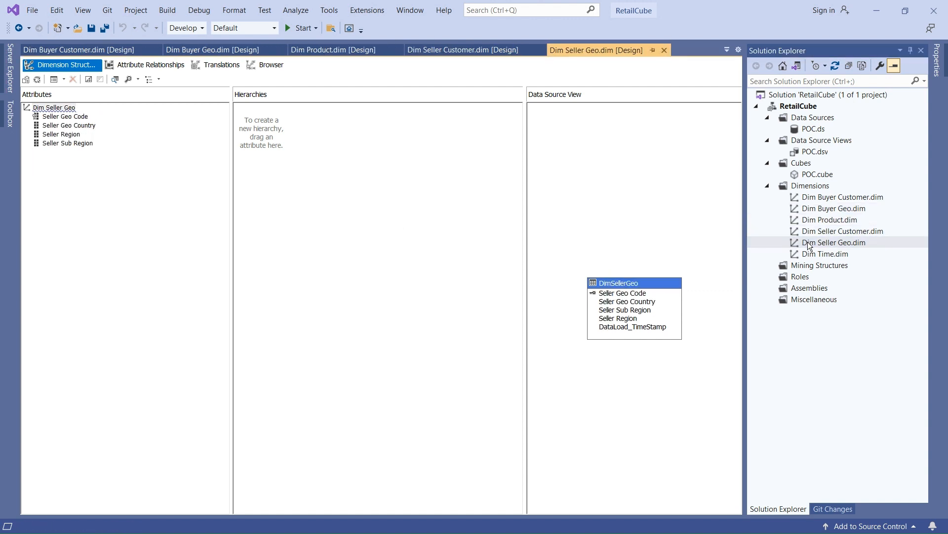
double_click(808, 253)
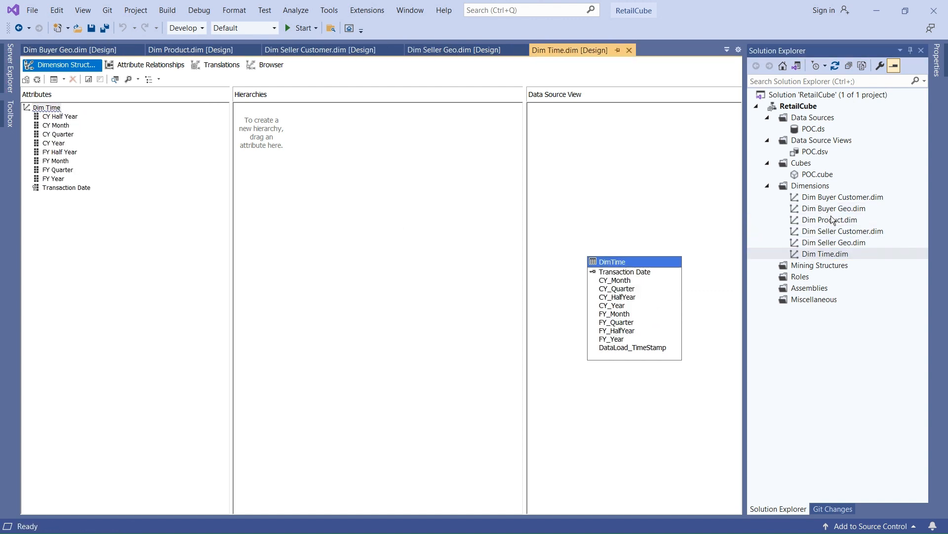
Return to the POC cube's design and expand the Fact Sales measure group to view its measures.
double_click(807, 175)
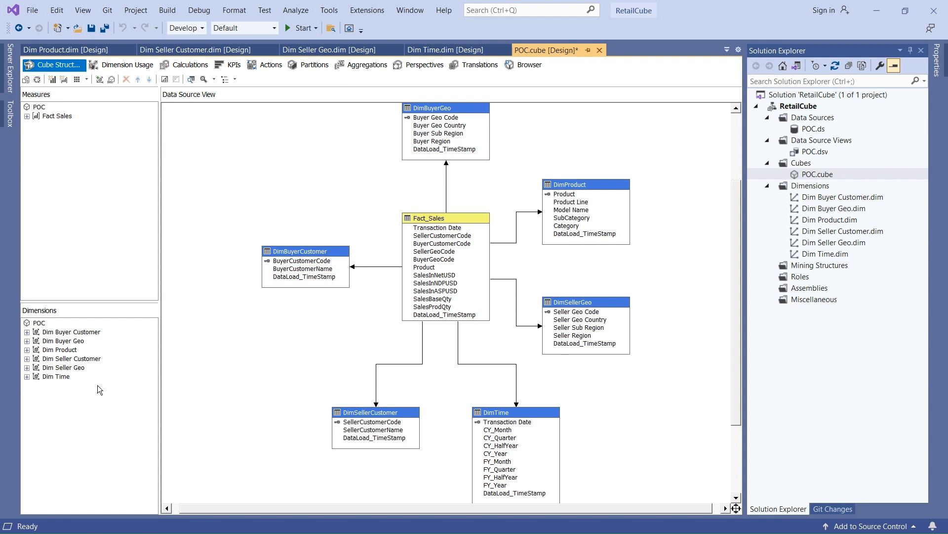
left_click(118, 191)
left_click(27, 116)
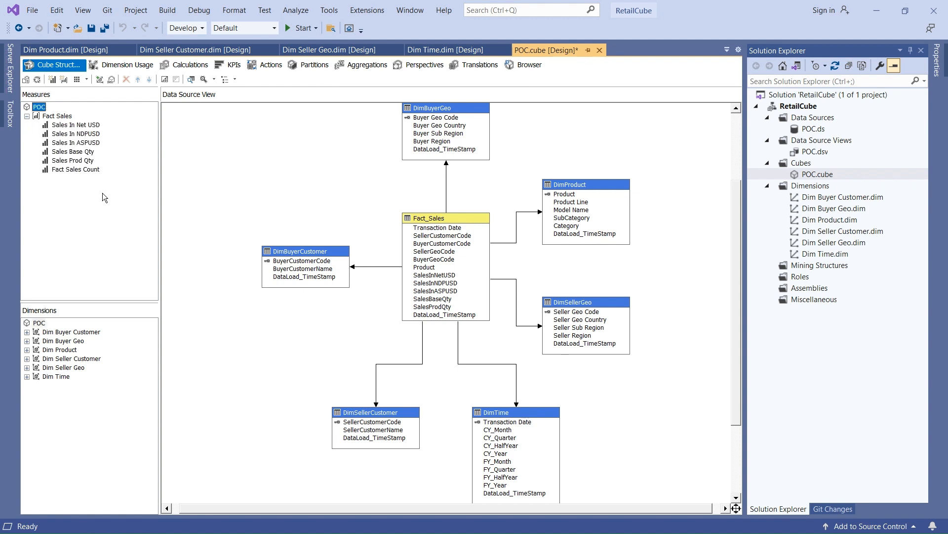
Inspect how Dim Buyer Customer relates to Fact Sales in the cube's dimension usage, leaving the relationship definition unmodified.
left_click(136, 66)
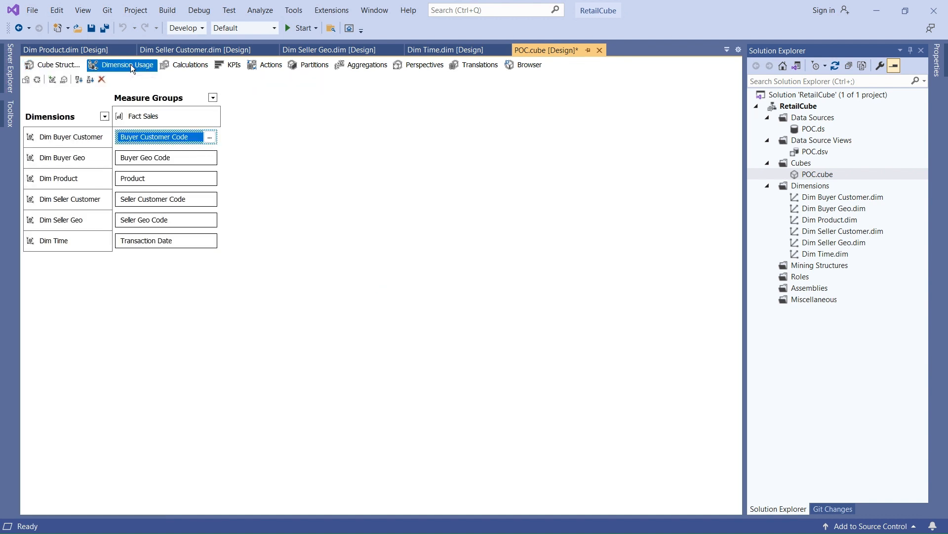
left_click(209, 138)
left_click(210, 138)
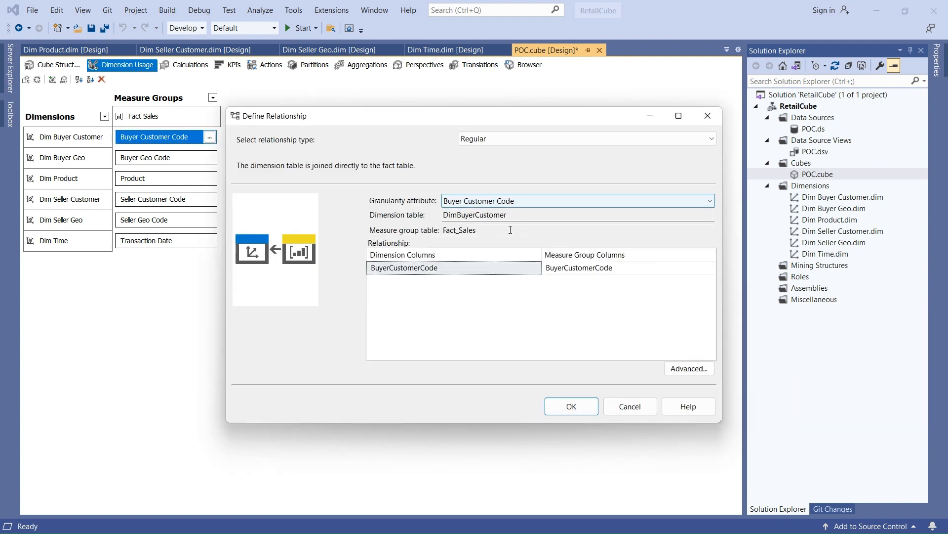
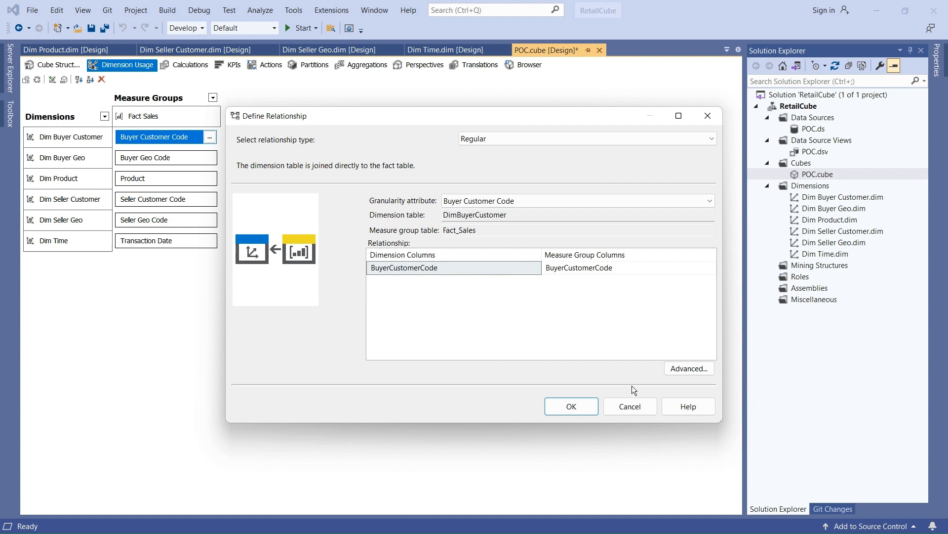
left_click(635, 404)
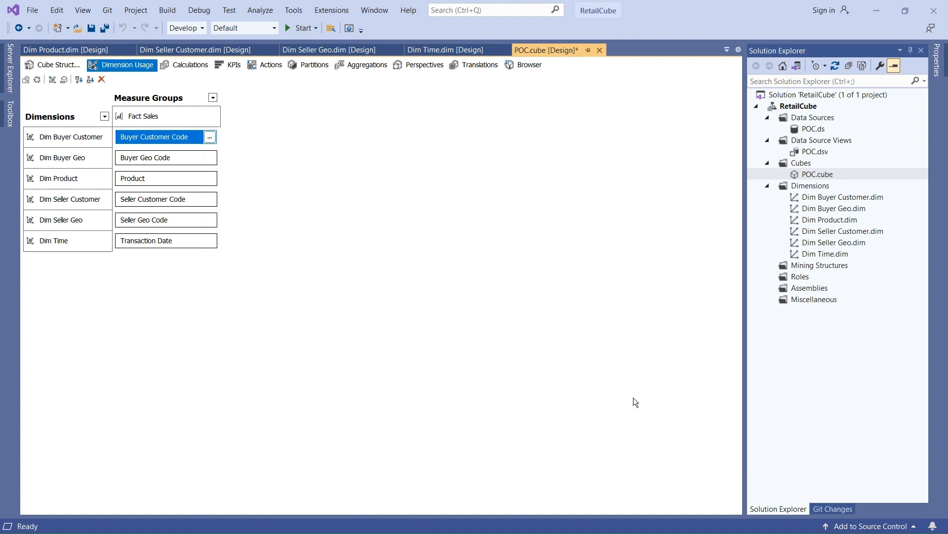
Compare the table relationships in the POC data source view with the POC cube's dimension usage.
double_click(816, 150)
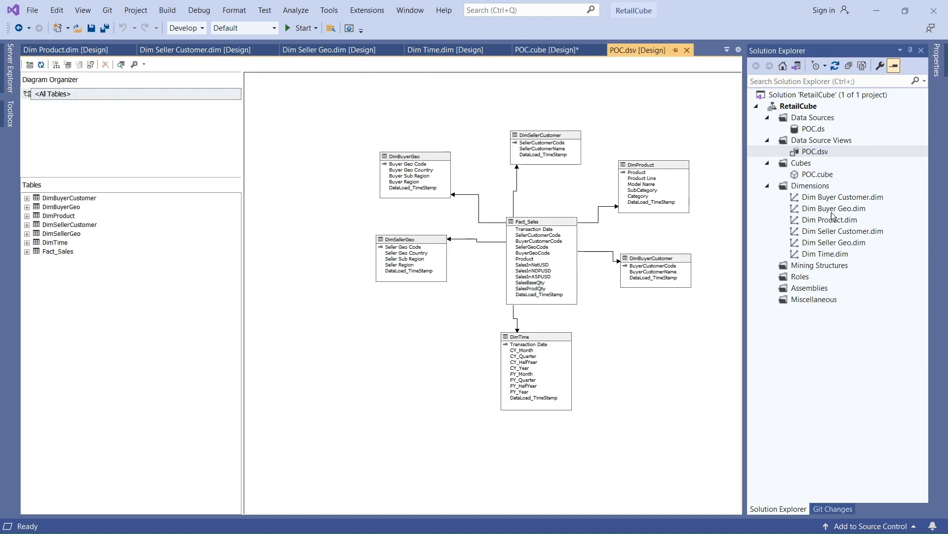
double_click(816, 174)
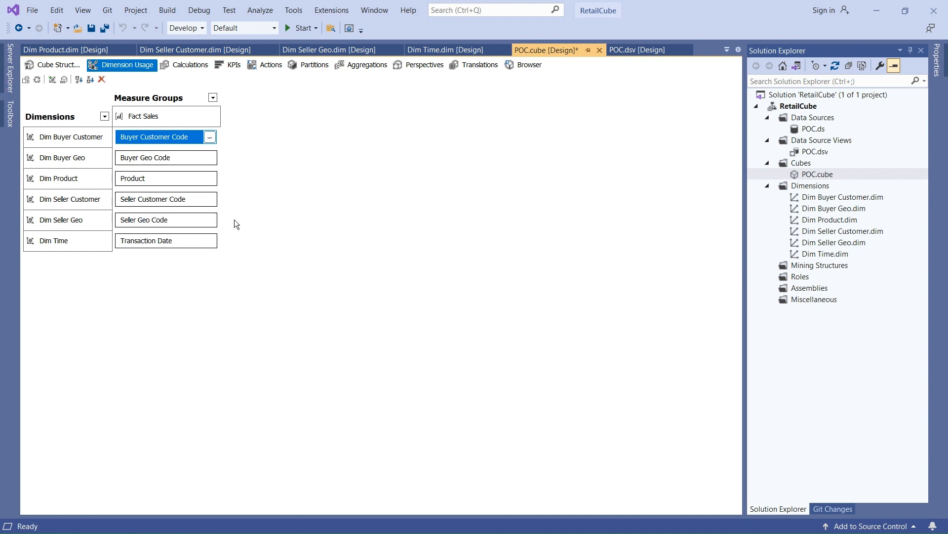
left_click(815, 153)
double_click(814, 153)
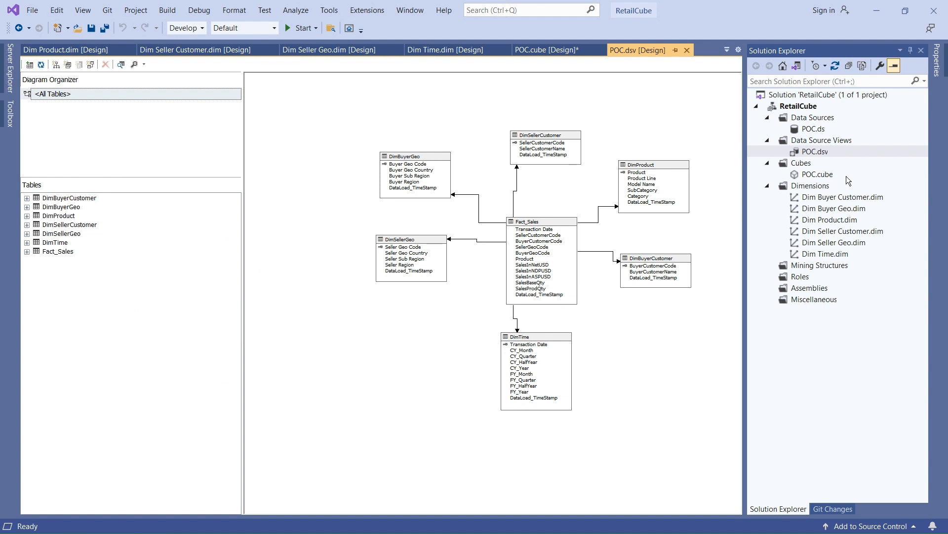
double_click(817, 174)
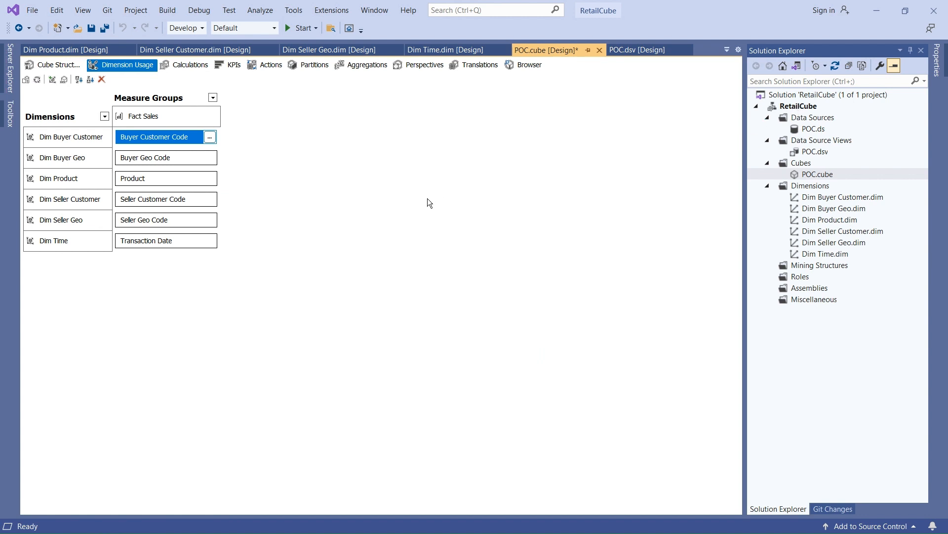
Open the RetailCube project's deployment properties and set the server mode to Deploy All.
left_click(783, 108)
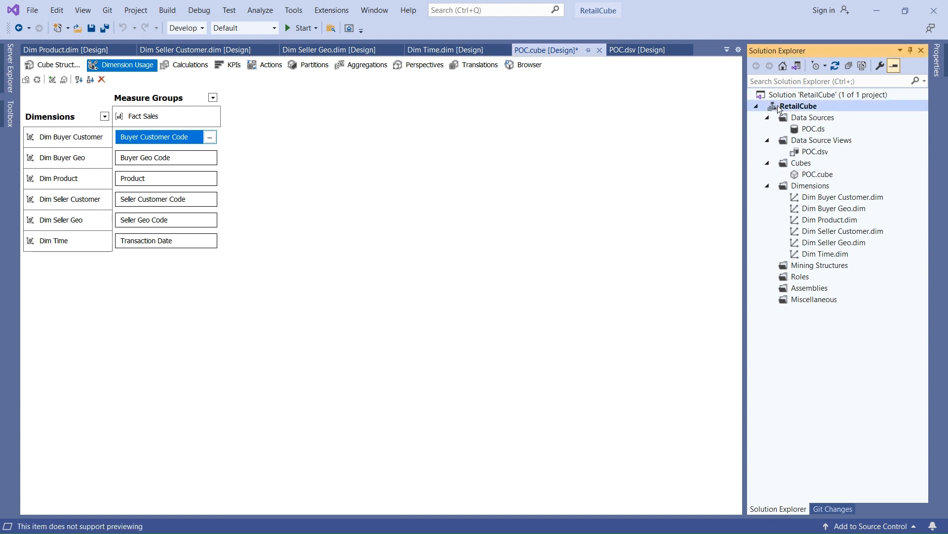
right_click(778, 106)
left_click(609, 430)
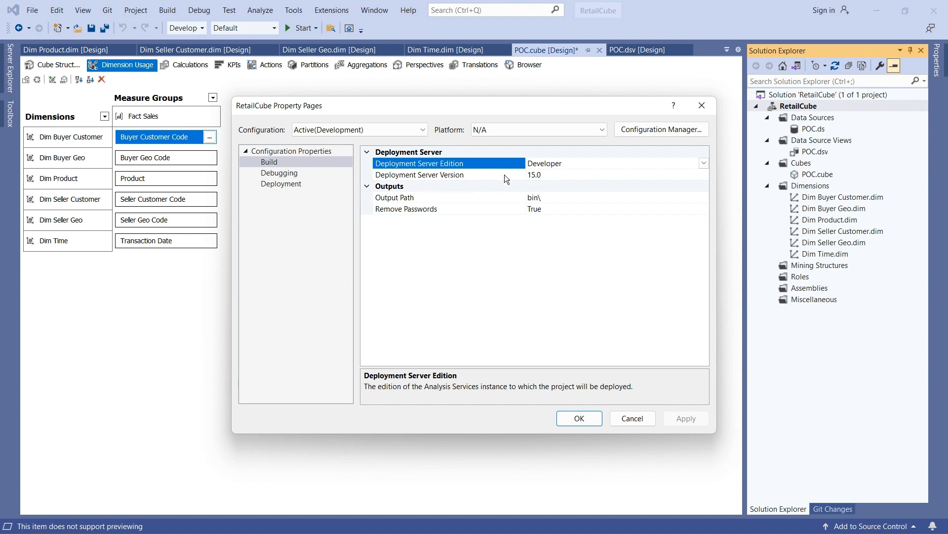
left_click(287, 174)
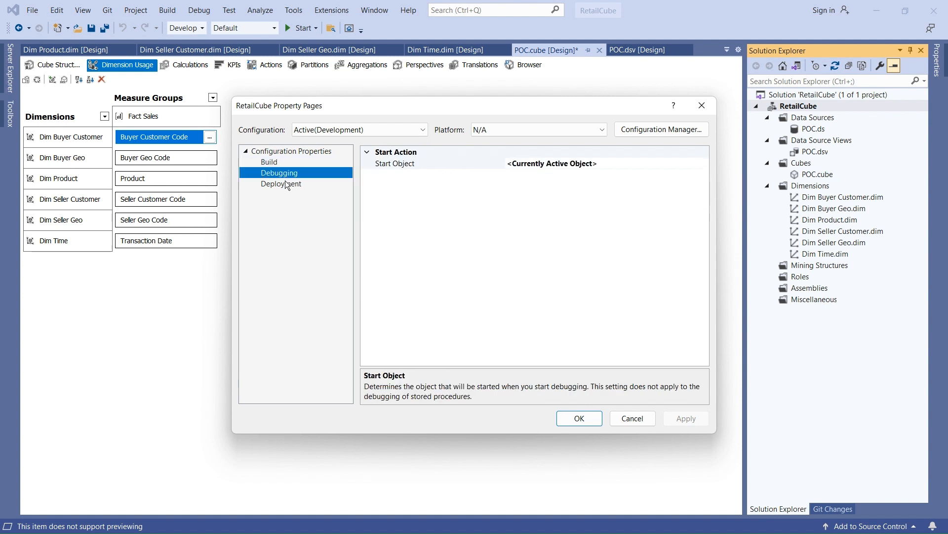
left_click(280, 184)
double_click(583, 190)
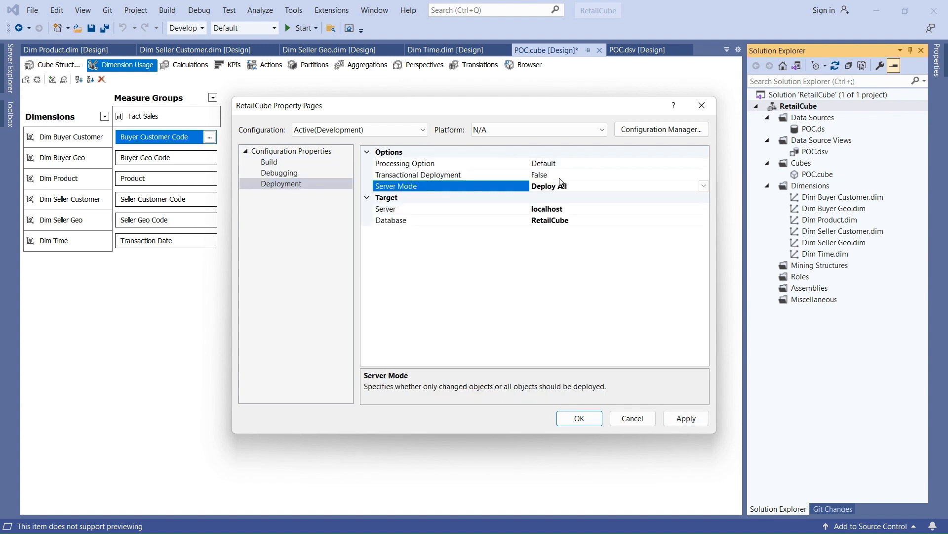
Switch to SQL Server Management Studio and open an Analysis Services connection to check the deployment server's name.
left_click(575, 208)
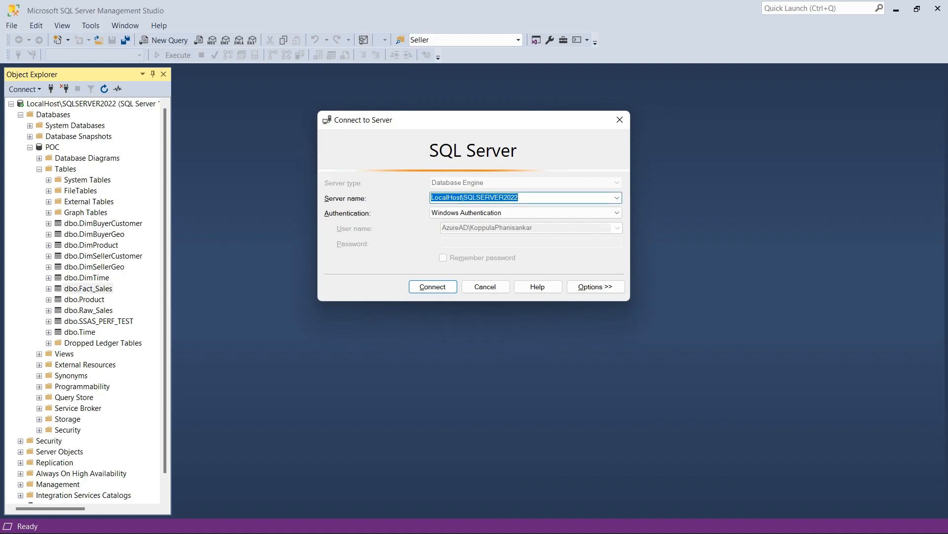
left_click(494, 287)
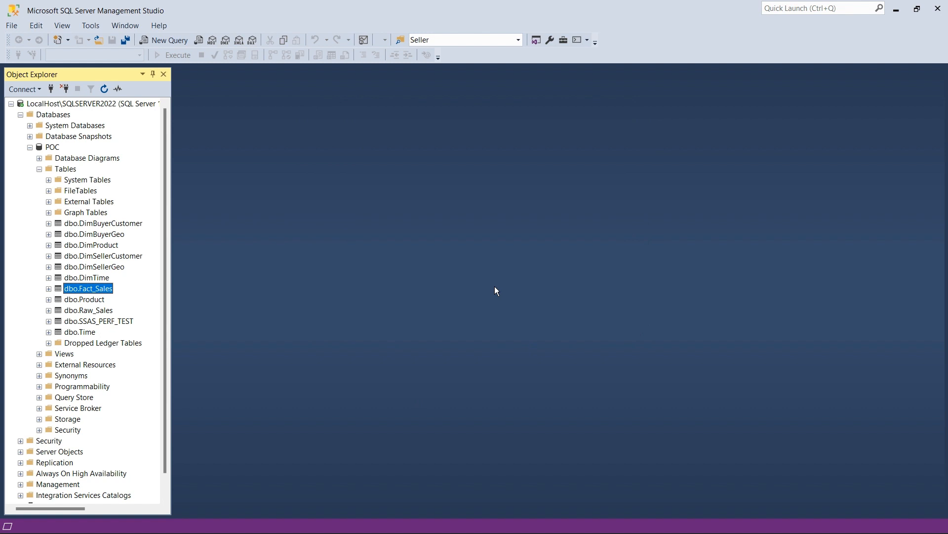
left_click(25, 89)
left_click(38, 116)
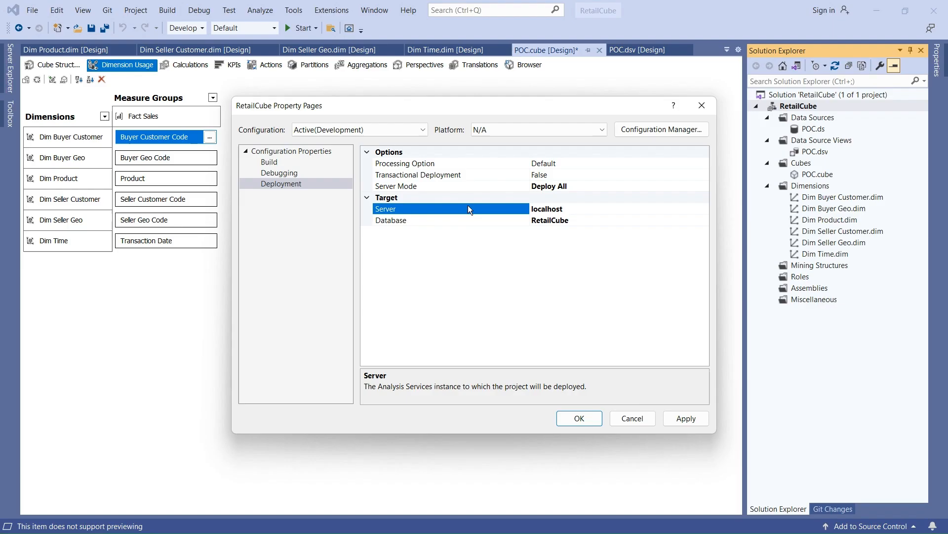
Set the RetailCube project's deployment server to LocalHost and apply the project properties.
left_click(593, 211)
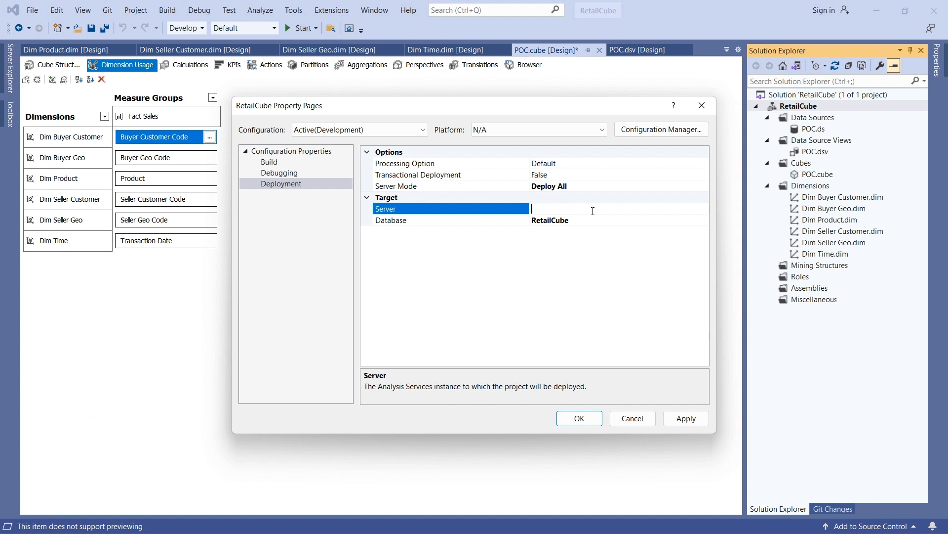
type("LocalHost")
left_click(574, 222)
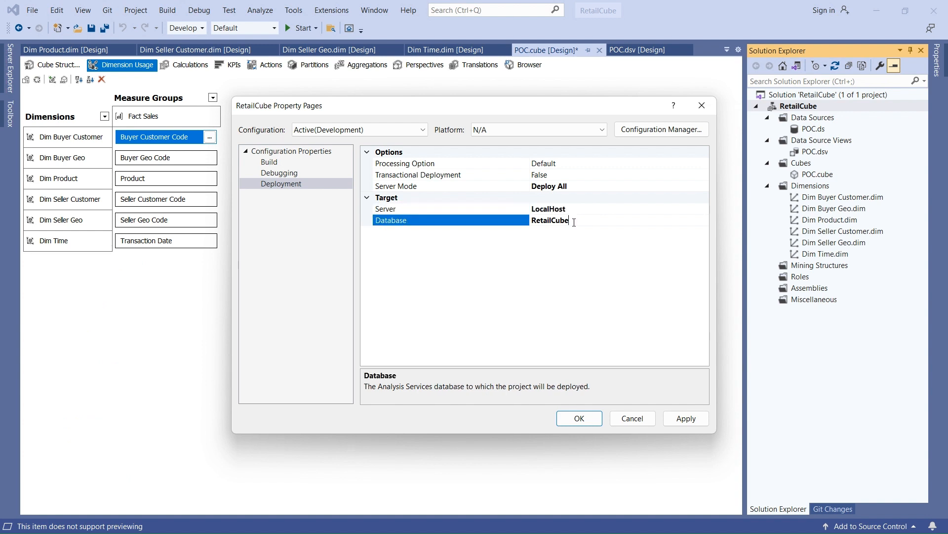
left_click(684, 419)
left_click(583, 420)
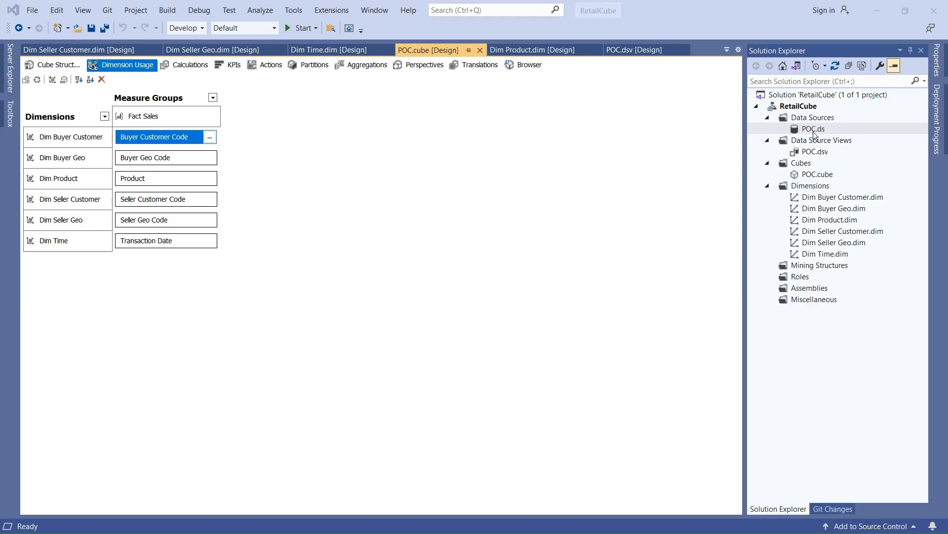
Start processing all six dimensions, from Dim Buyer Customer to Dim Time, building and deploying the project first.
left_click(815, 198)
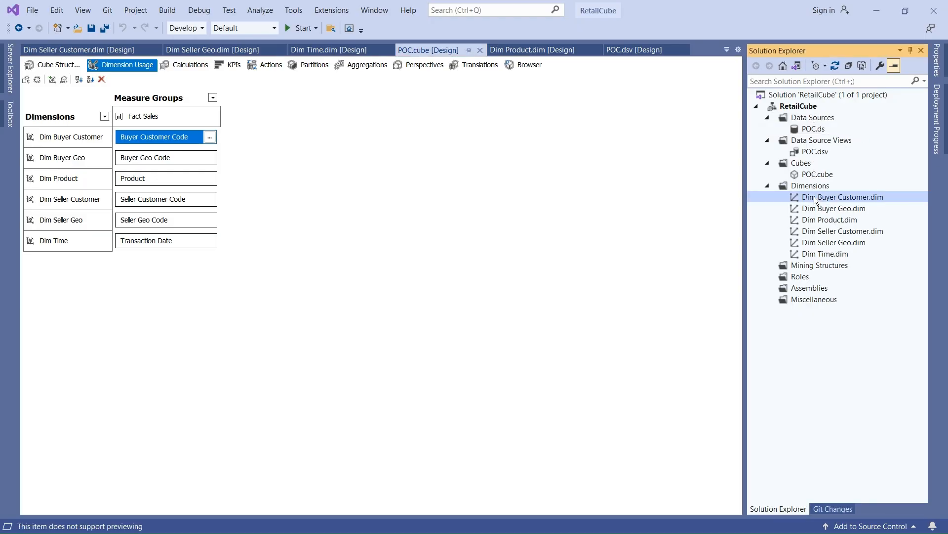
left_click(815, 254, "shift")
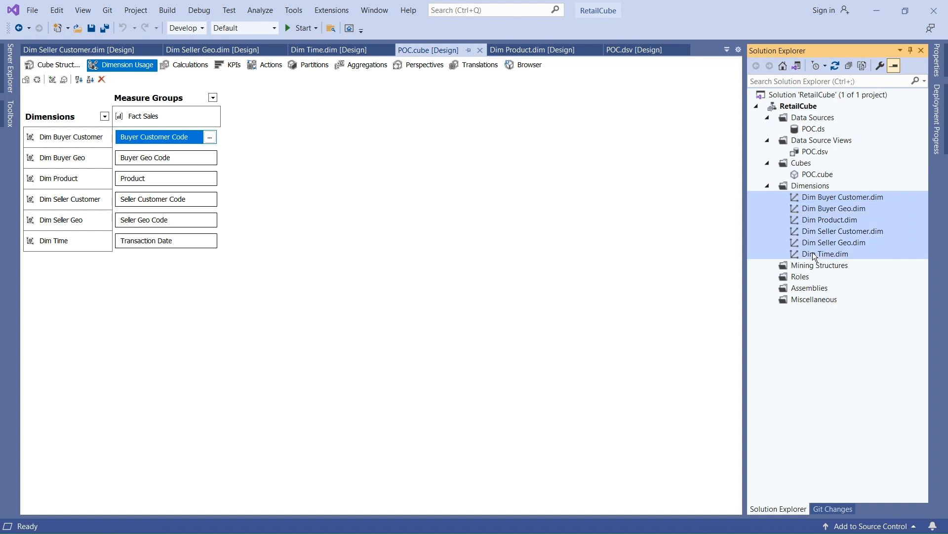
right_click(813, 253)
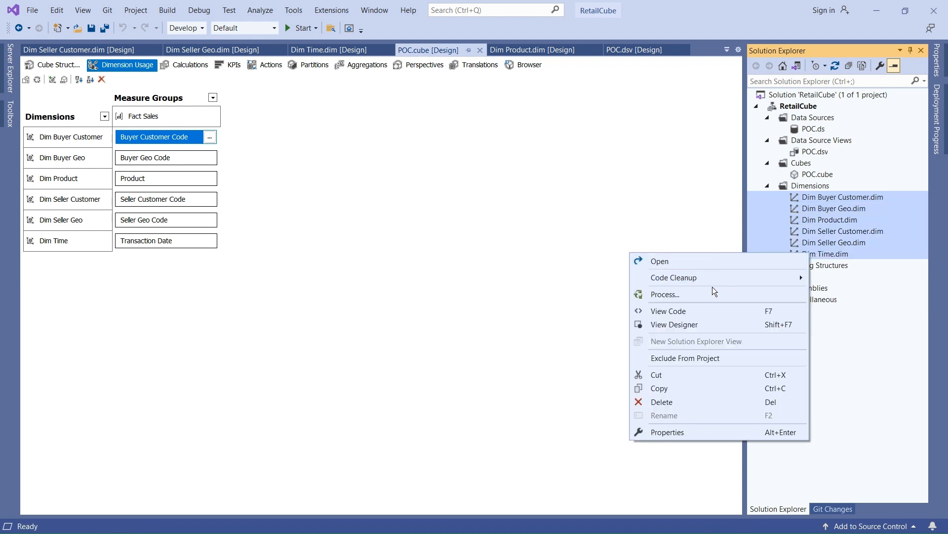
left_click(685, 295)
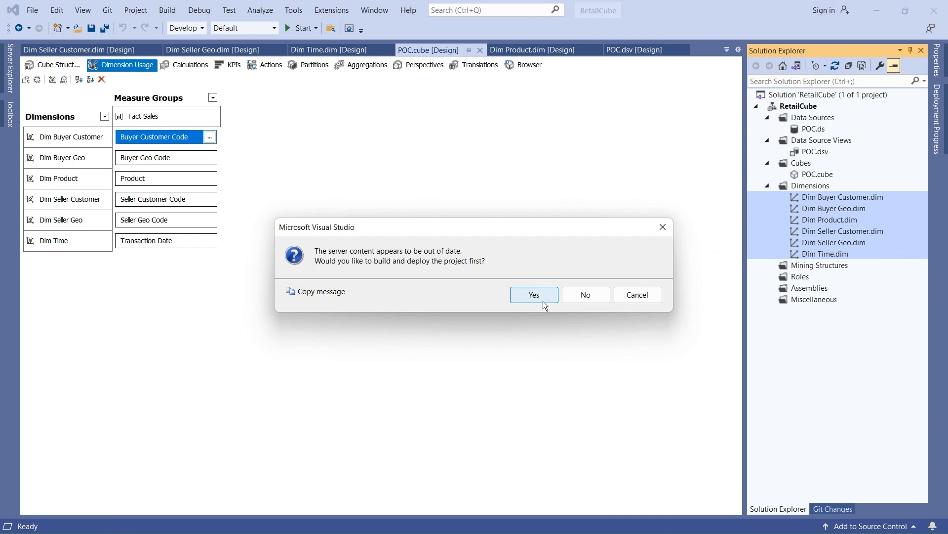
left_click(526, 296)
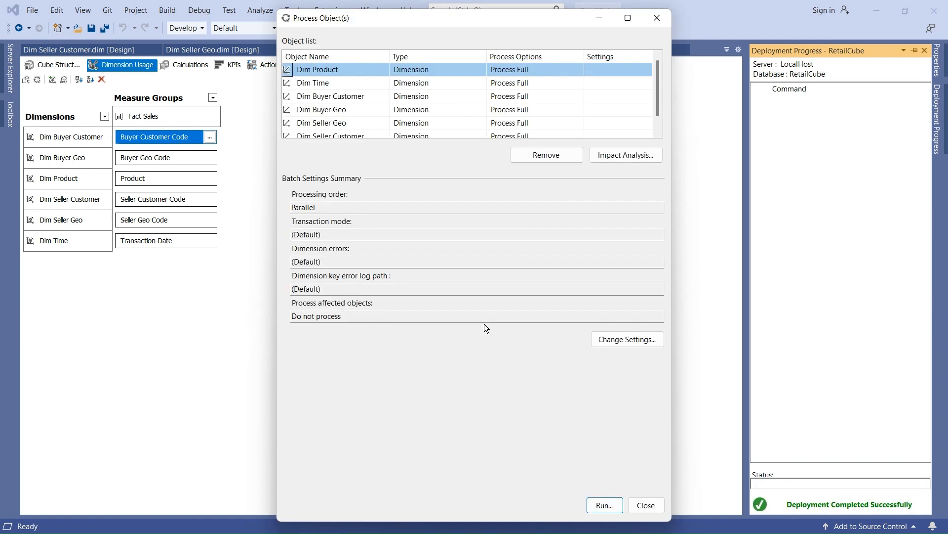
Run the processing of the six dimensions with the Process Full option and close the processing dialogs.
mouse_move(656, 82)
left_mouse_down()
mouse_move(658, 96)
mouse_move(654, 82)
left_mouse_up()
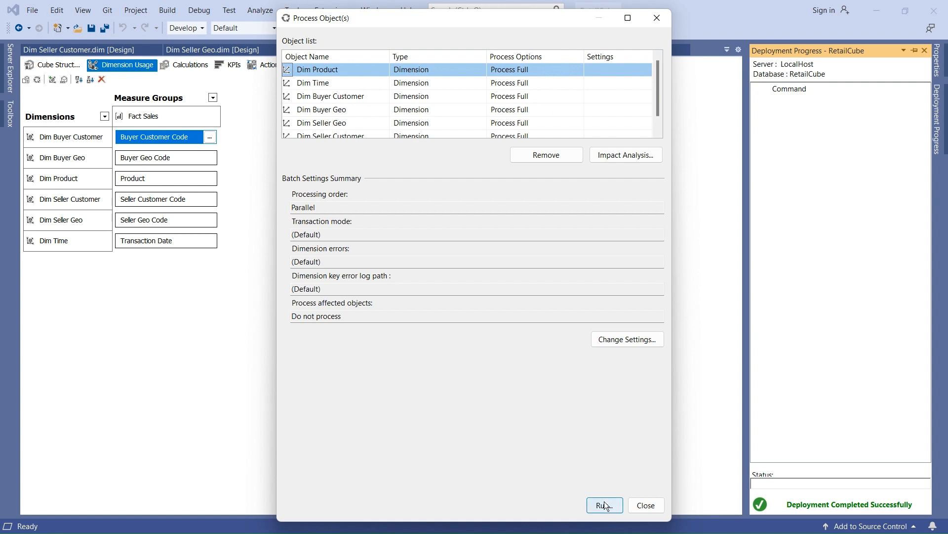
left_click(569, 69)
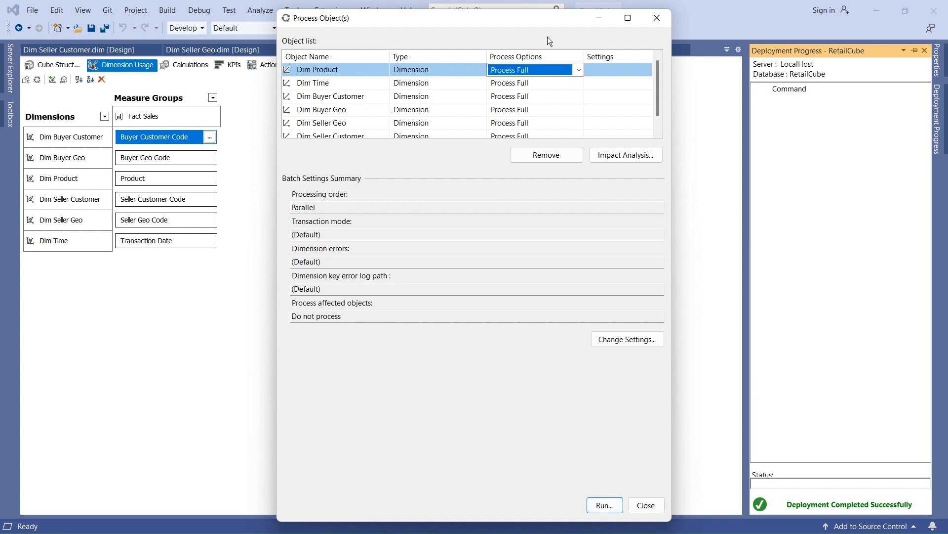
left_click(607, 503)
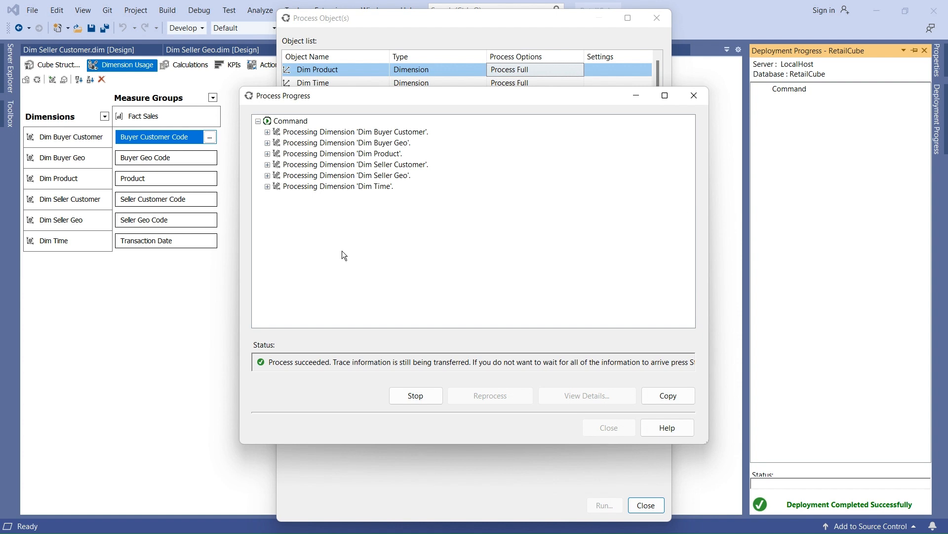
left_click(612, 429)
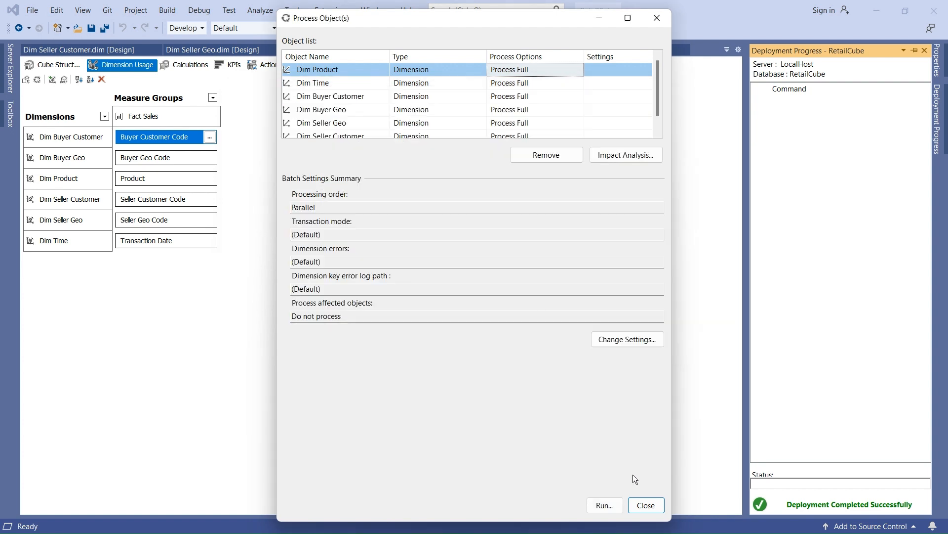
left_click(650, 504)
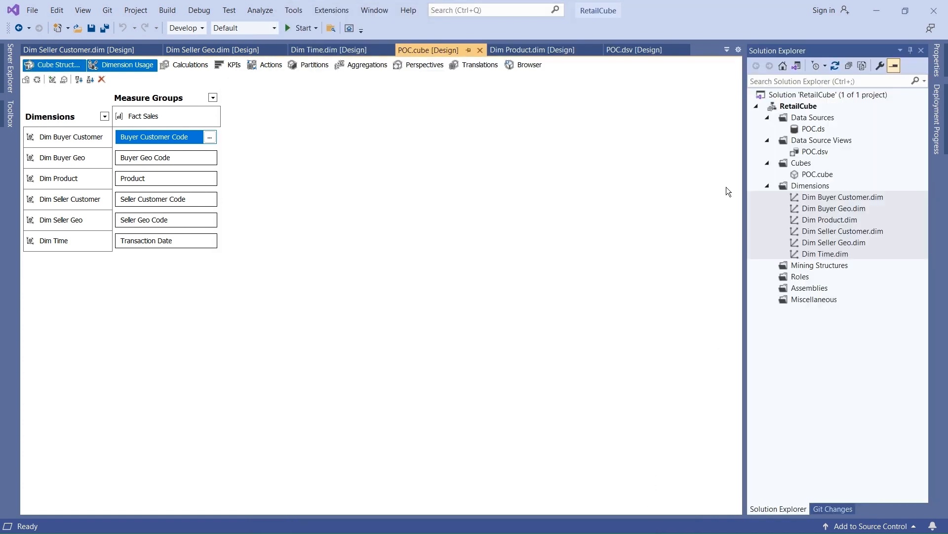
Redeploy the project over the existing RetailCube database, try a full process of the POC cube, and inspect the Transaction Date warning.
right_click(805, 175)
left_click(692, 214)
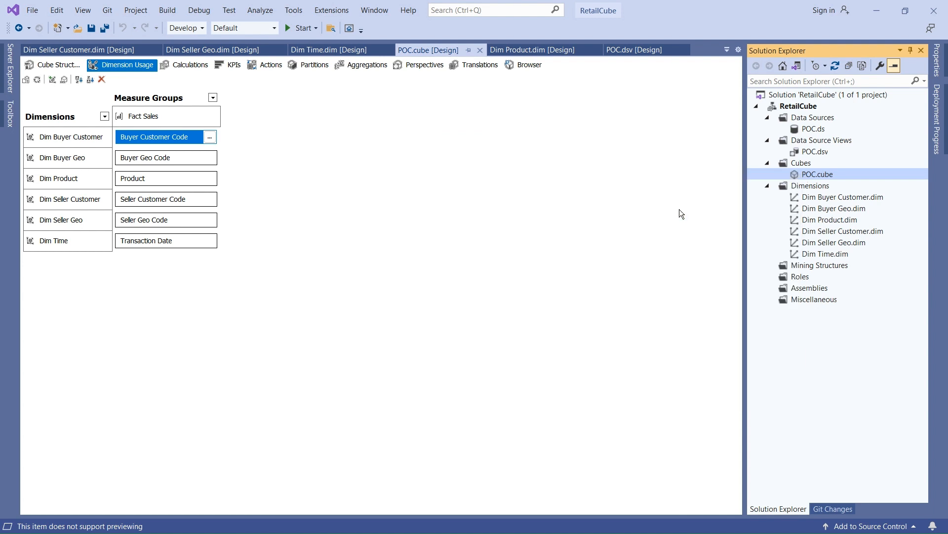
left_click(549, 296)
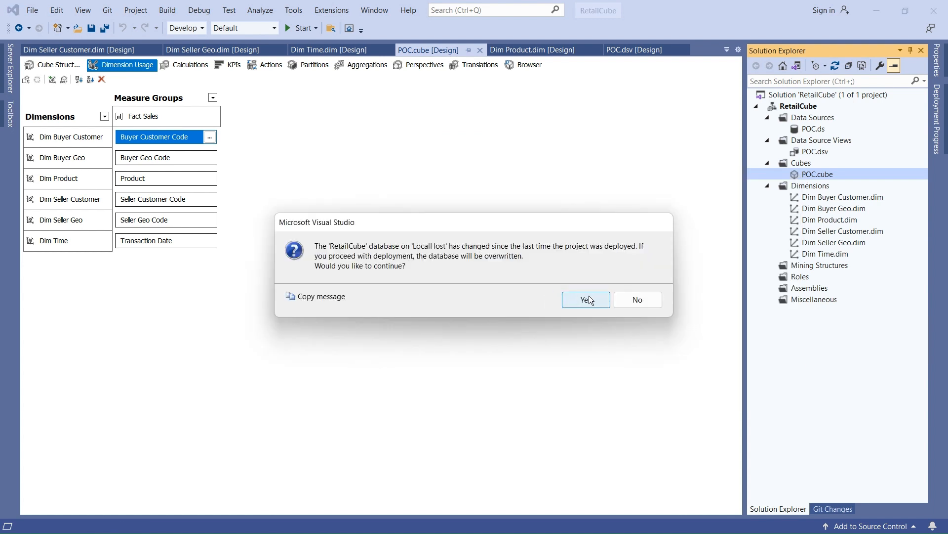
left_click(587, 300)
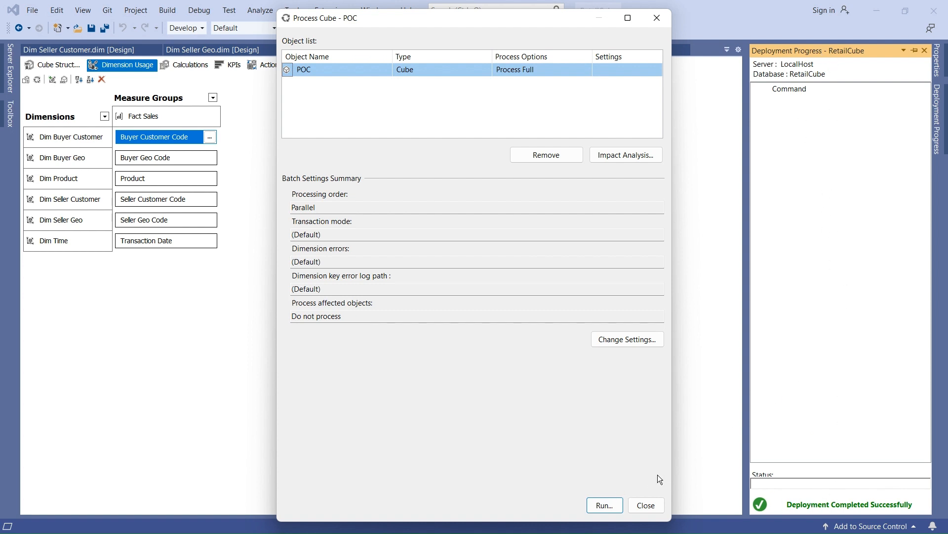
left_click(604, 506)
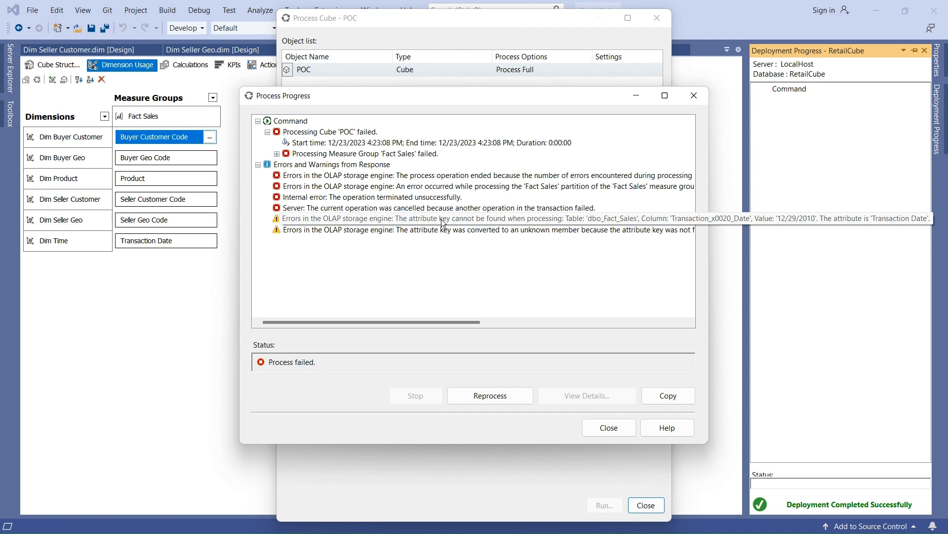
left_click(443, 222)
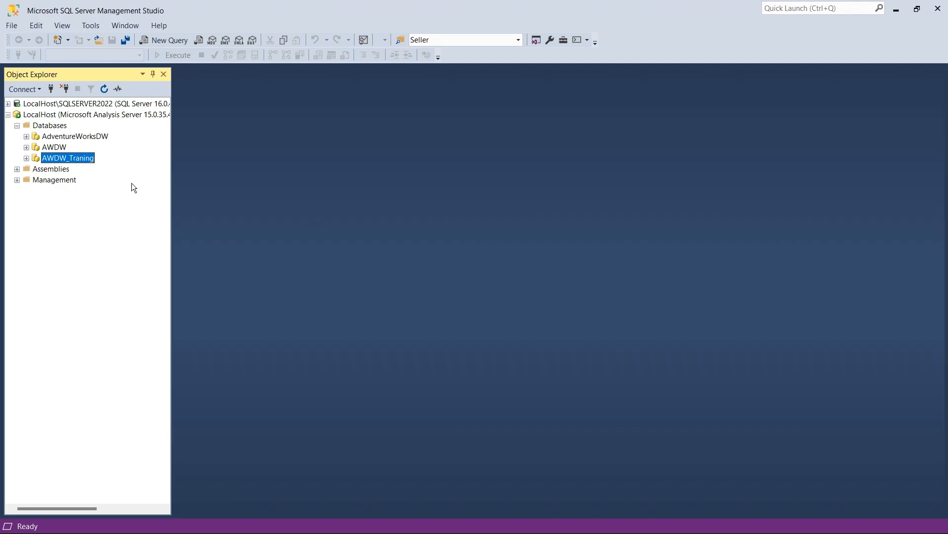
In SQL Server Management Studio, run "select * from Fact_Sales" in a new query on the POC database.
left_click(8, 103)
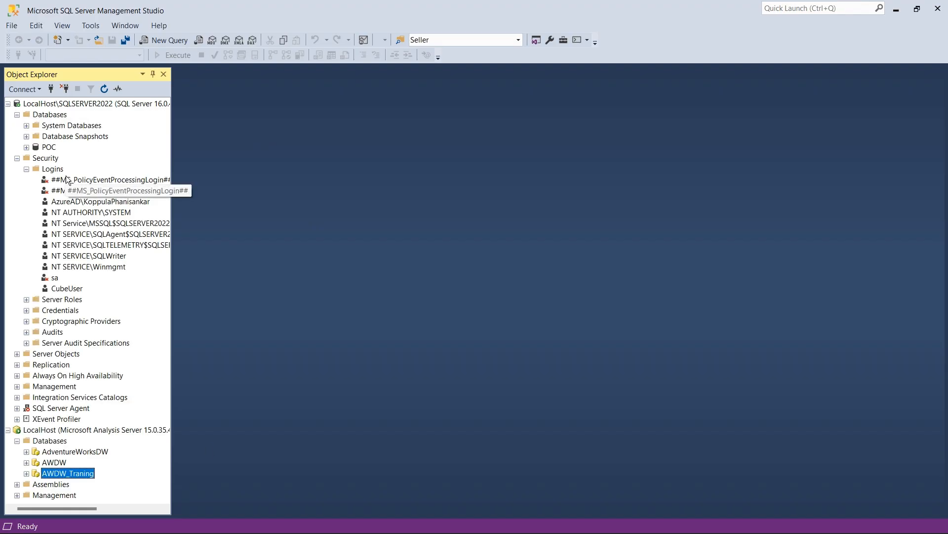
left_click(26, 148)
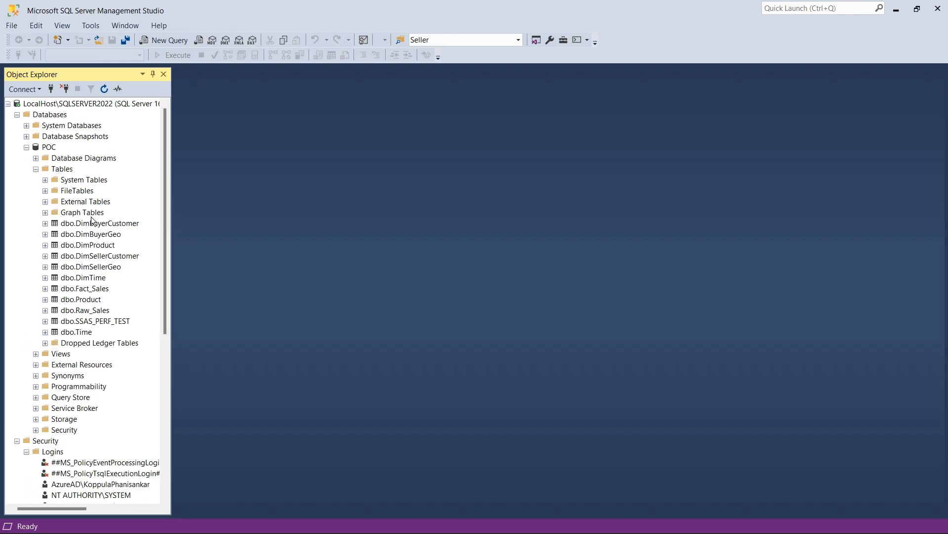
left_click(82, 288)
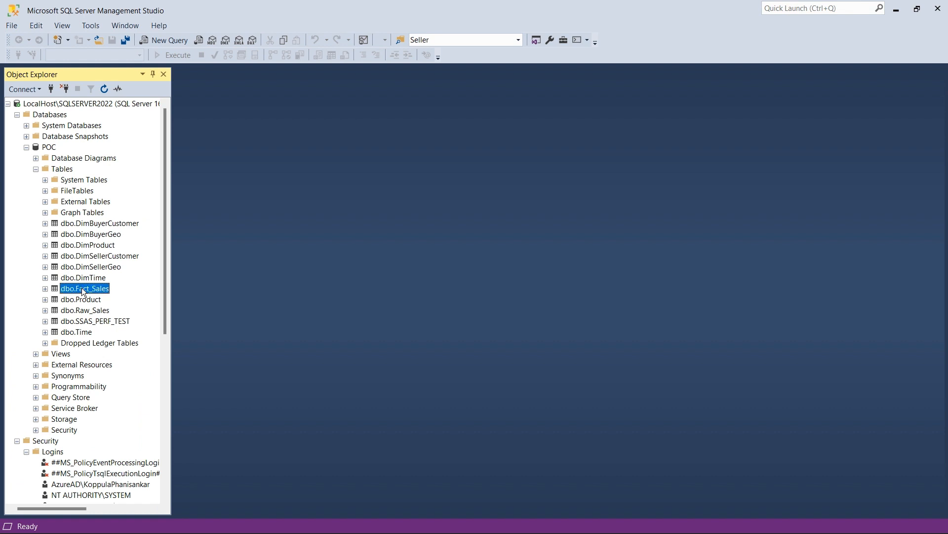
key("ctrl+n")
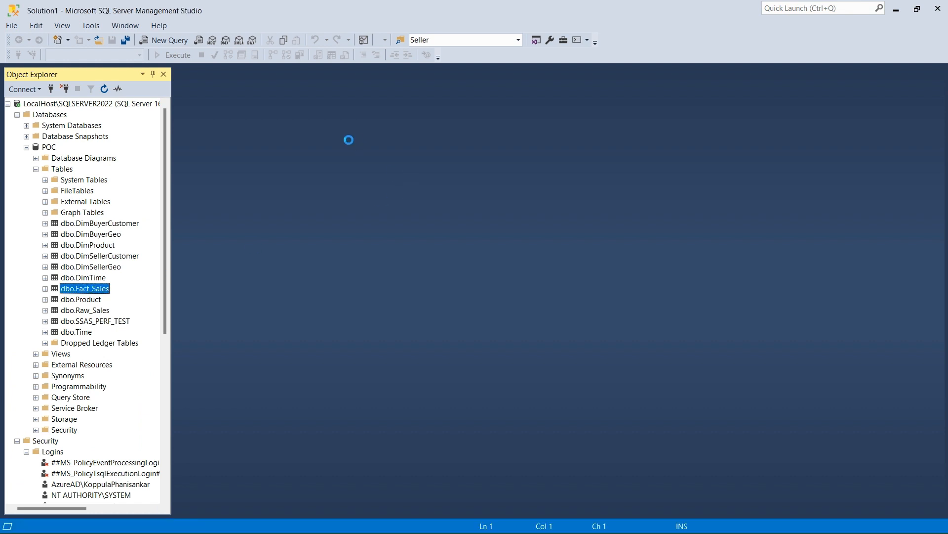
type("select ")
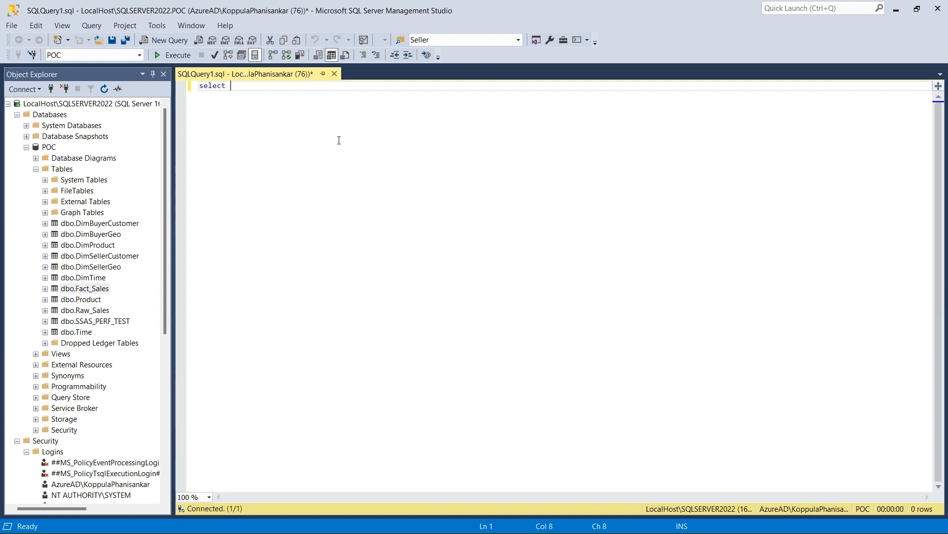
type("* from Fact_Sales")
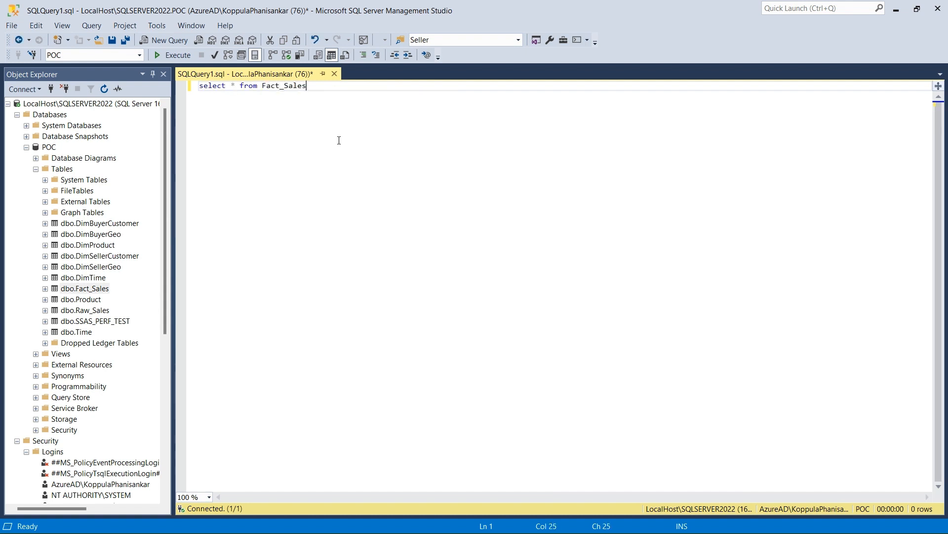
left_click(164, 52)
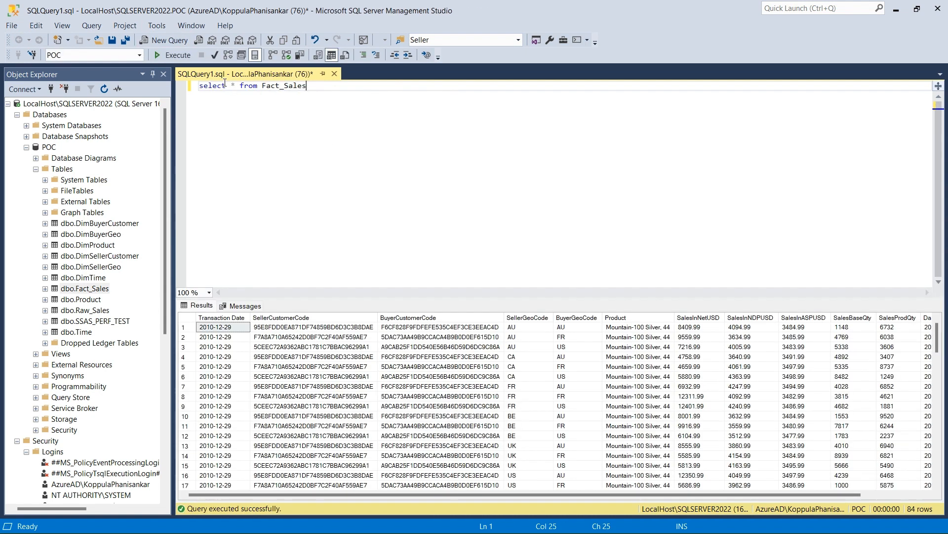
Change the query to "select distinct [Transaction Date] from Fact_Sales" and run it.
left_click(236, 89)
key("BackSpace")
type("distinct Tra")
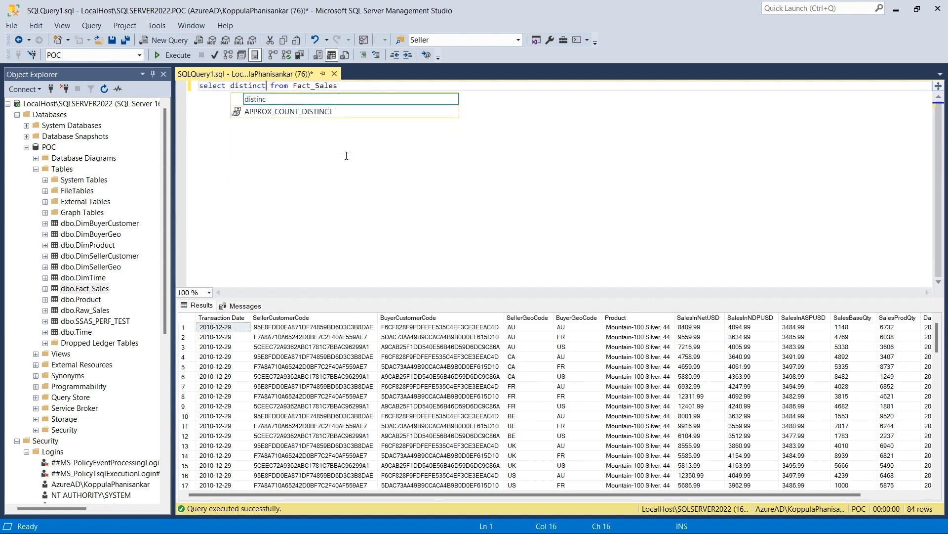
key("Tab")
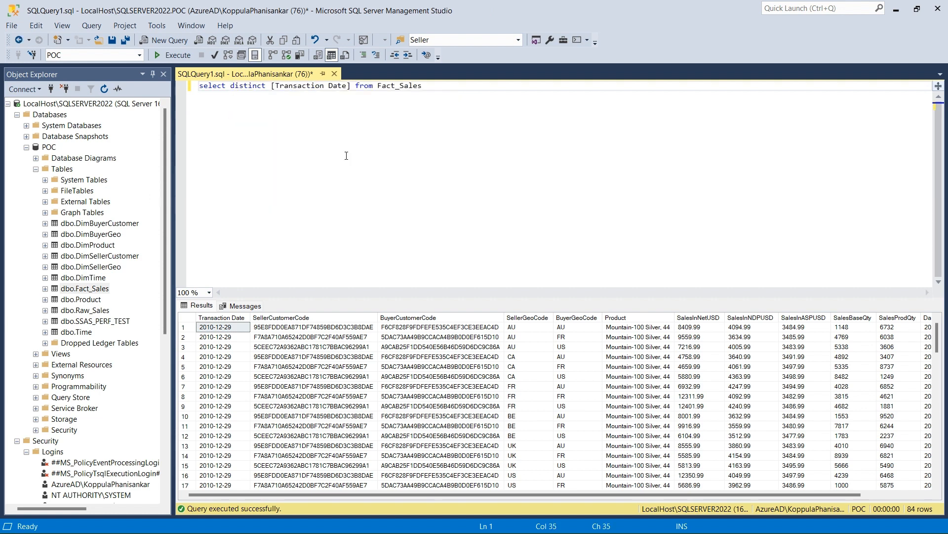
left_click(175, 56)
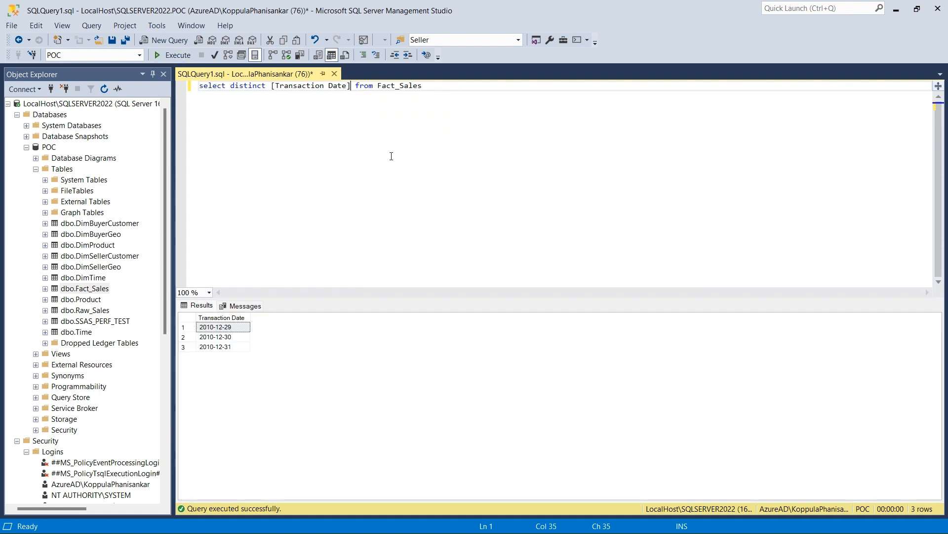
Append the comment "-- YYYY-MM-DD" to the Fact_Sales query and leave blank lines beneath it.
left_click(431, 90)
type("-- YYYY-MM-DD")
key("Return")
key("Return")
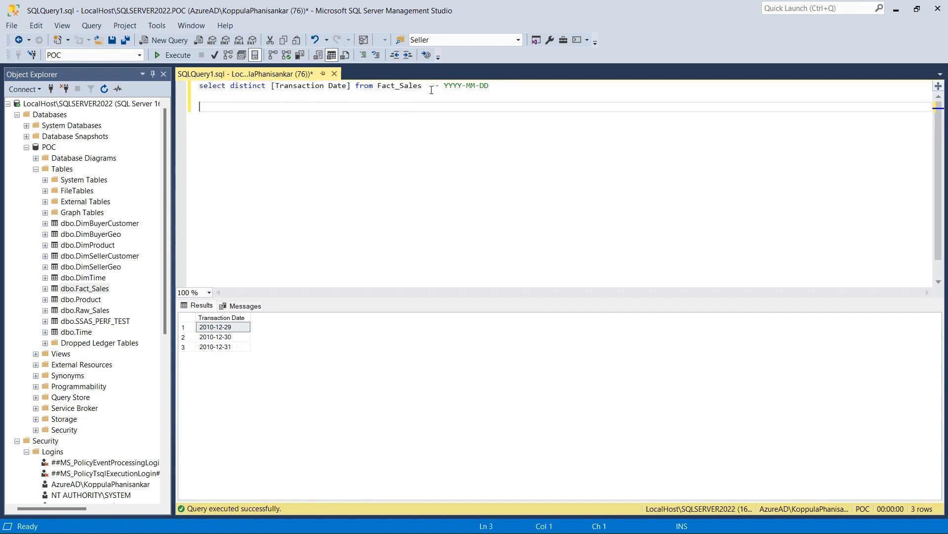
Write "select * from DimTime" below the Fact_Sales query and run only that statement.
type("selke")
key("BackSpace")
key("BackSpace")
type("elect")
key("BackSpace")
key("BackSpace")
key("shift+Home")
type("select * from Dim")
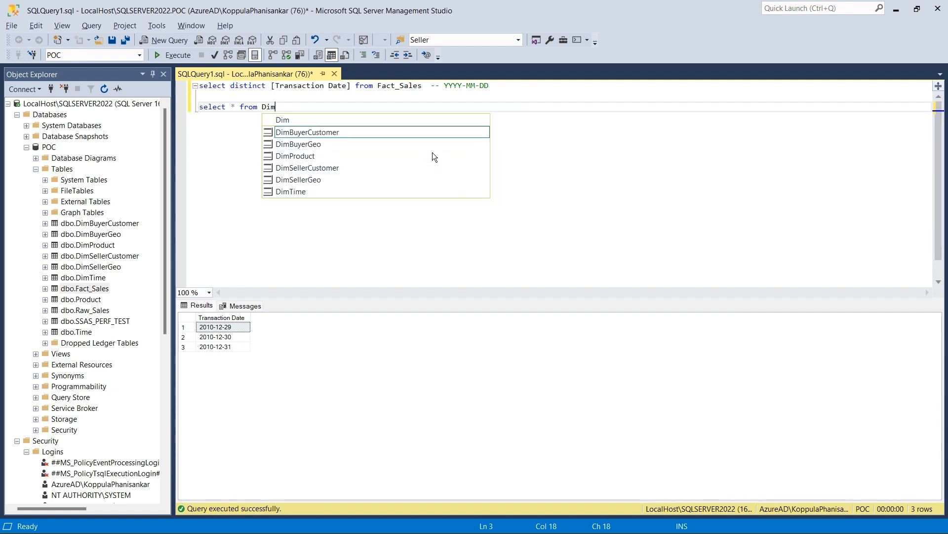
key("Down")
key("Down")
key("Down")
key("Down")
key("Down")
key("Tab")
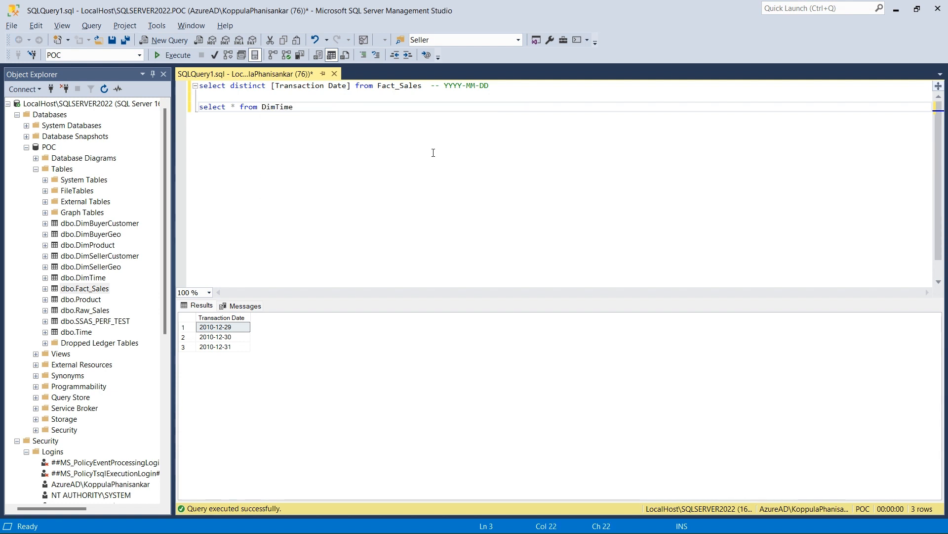
key("shift+Home")
key("F5")
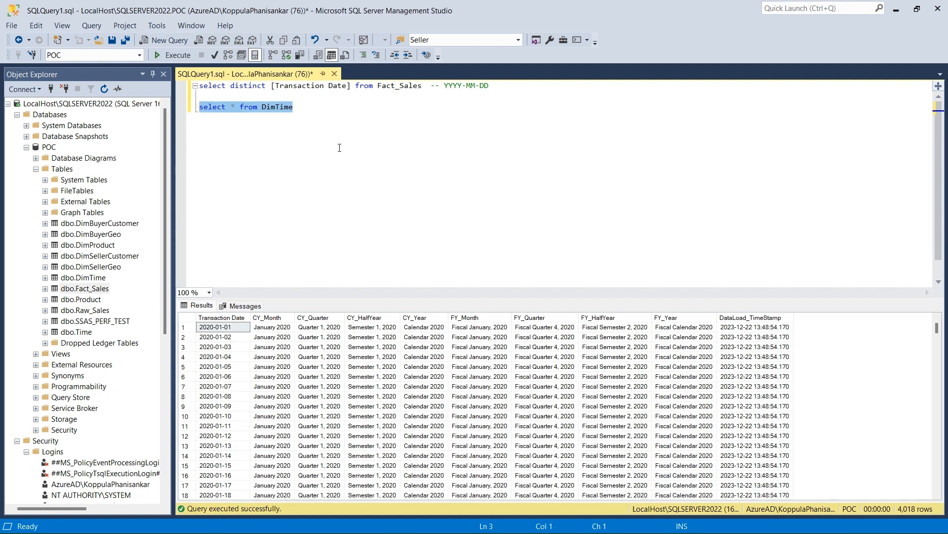
Change the DimTime query to "select distinct [Transaction Date] from DimTime" and run only that statement.
left_click(321, 157)
left_click(236, 108)
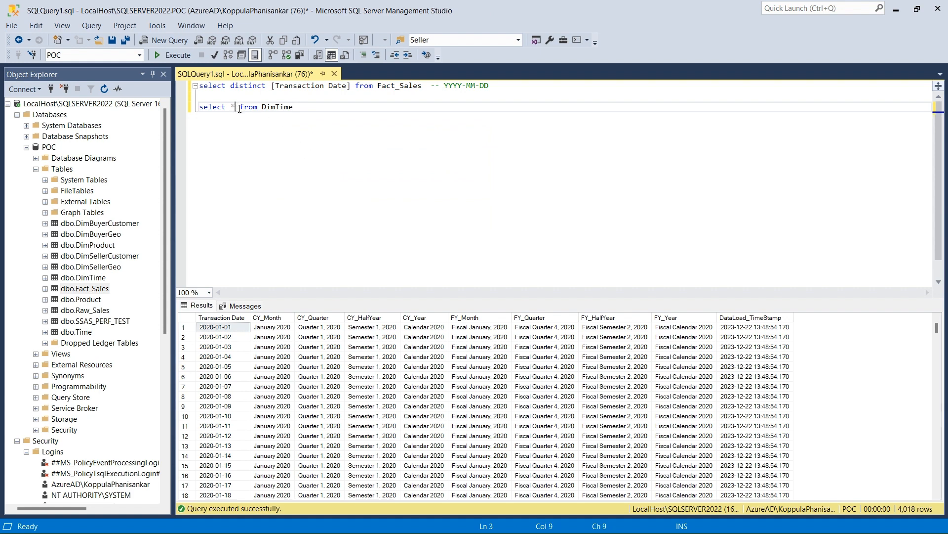
key("BackSpace")
type("distinct")
double_click(302, 86)
key("ctrl+c")
left_click(272, 106)
key("ctrl+v")
key("Home")
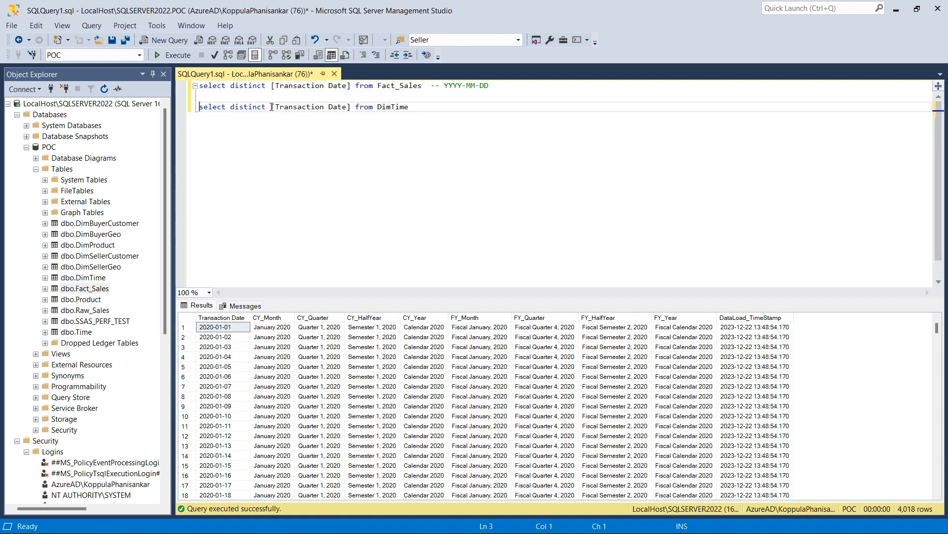
key("shift+End")
left_click(184, 54)
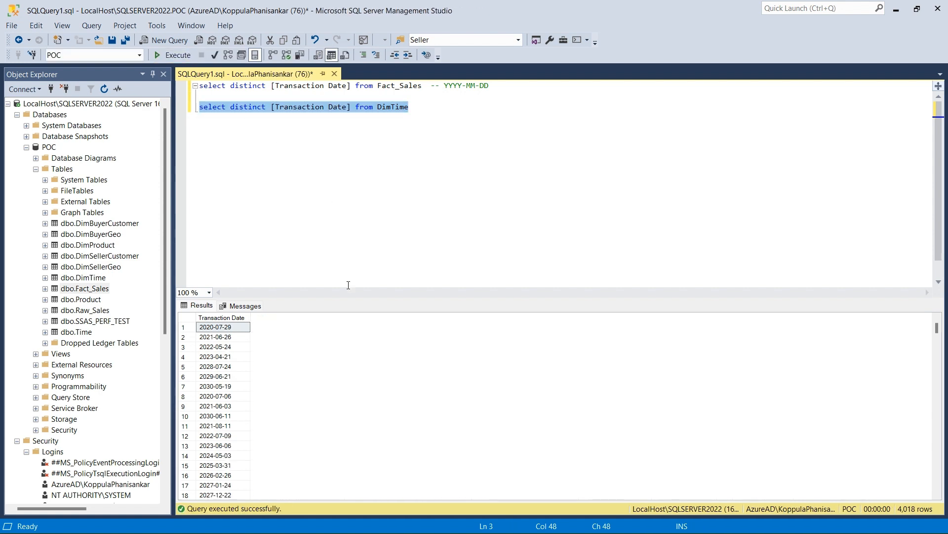
Run both distinct Transaction Date queries together and compare the dates in Fact_Sales with those in DimTime.
left_click(364, 96)
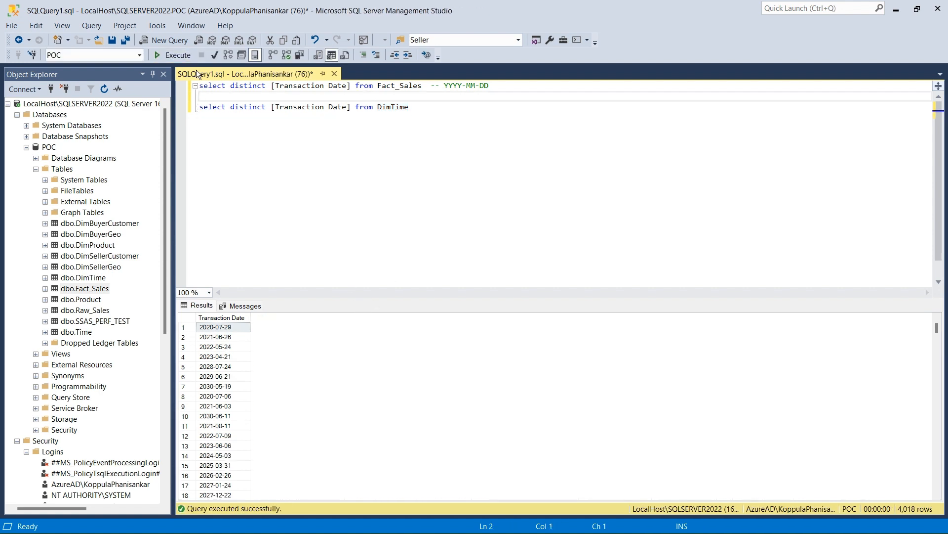
left_click(180, 55)
left_click(229, 337)
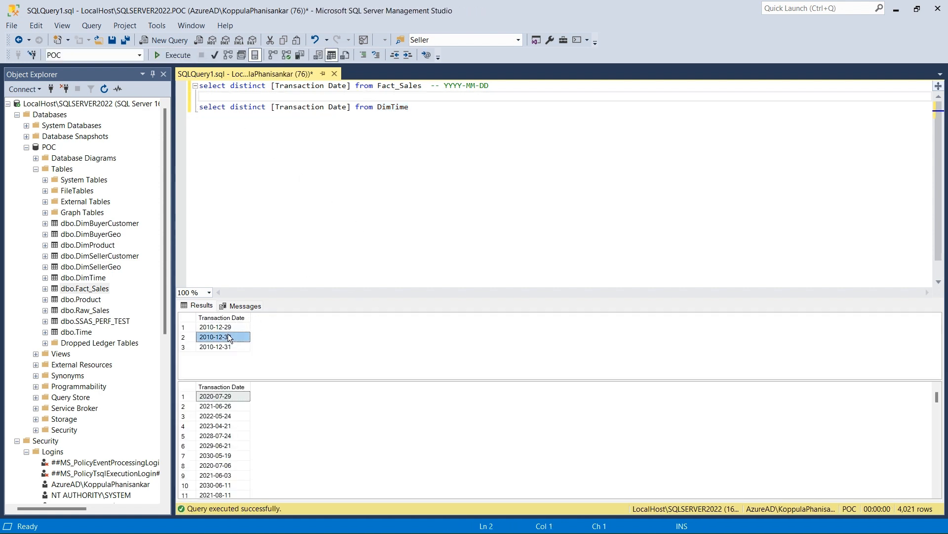
mouse_move(937, 401)
left_mouse_down()
mouse_move(947, 487)
mouse_move(947, 387)
left_mouse_up()
left_click(464, 118)
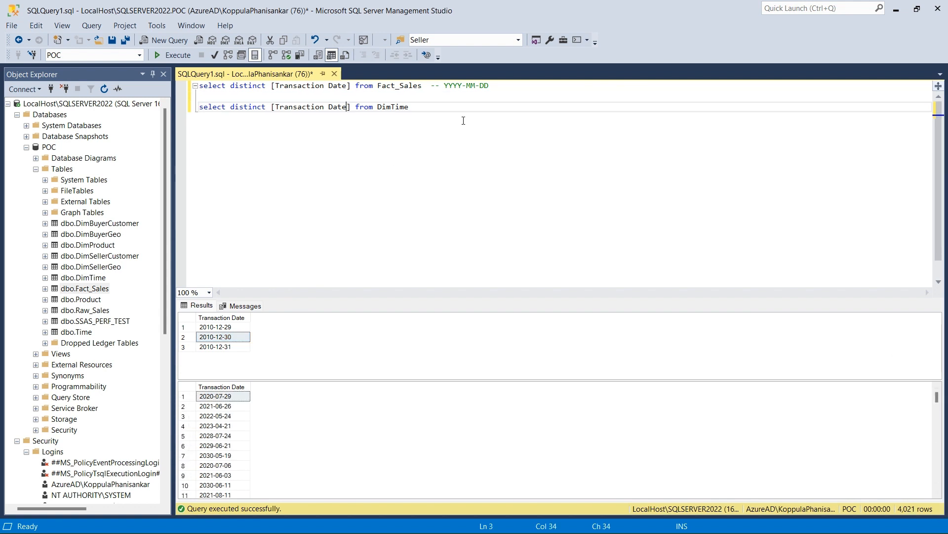
double_click(386, 87)
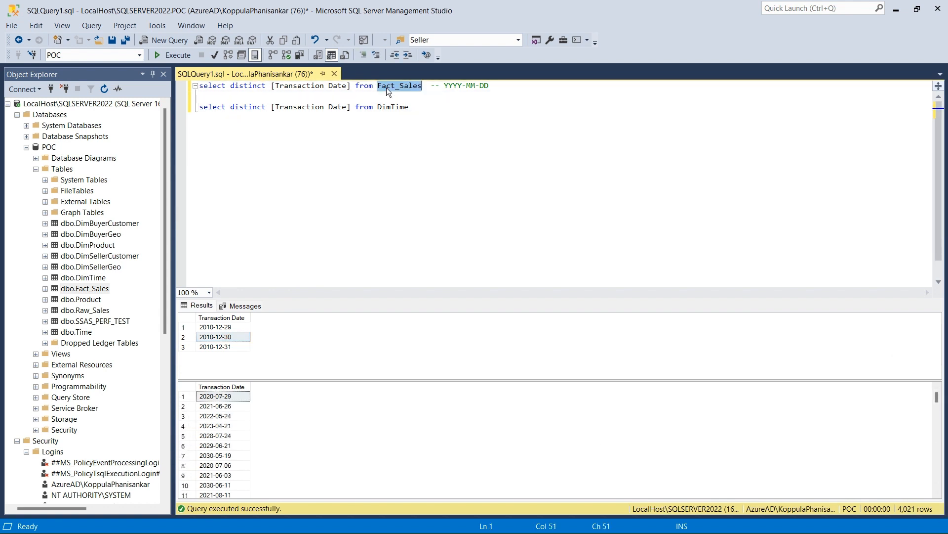
Add the line "update Fact_Sales" between the two select queries.
left_click(502, 91)
key("Down")
key("Return")
key("Return")
key("Up")
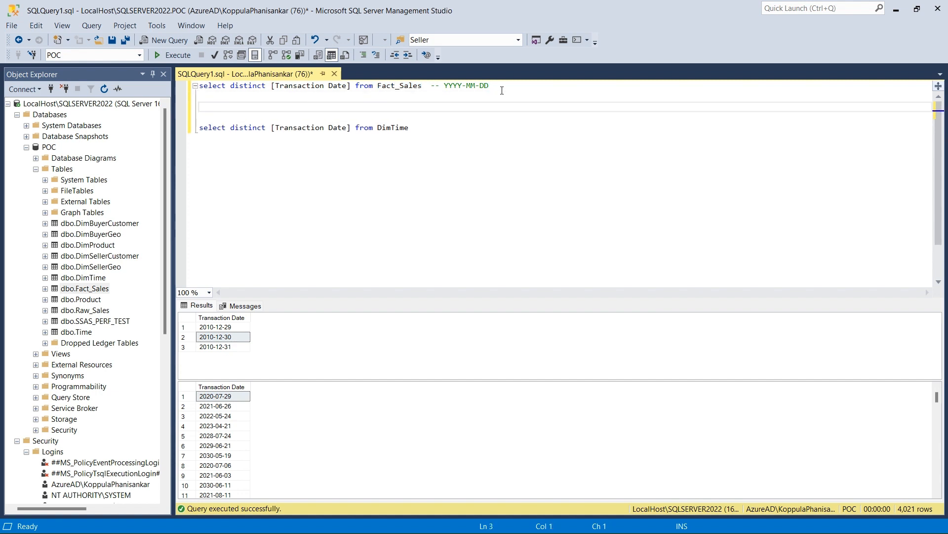
type("update Fact_Sales")
left_click_drag(241, 326, 242, 344)
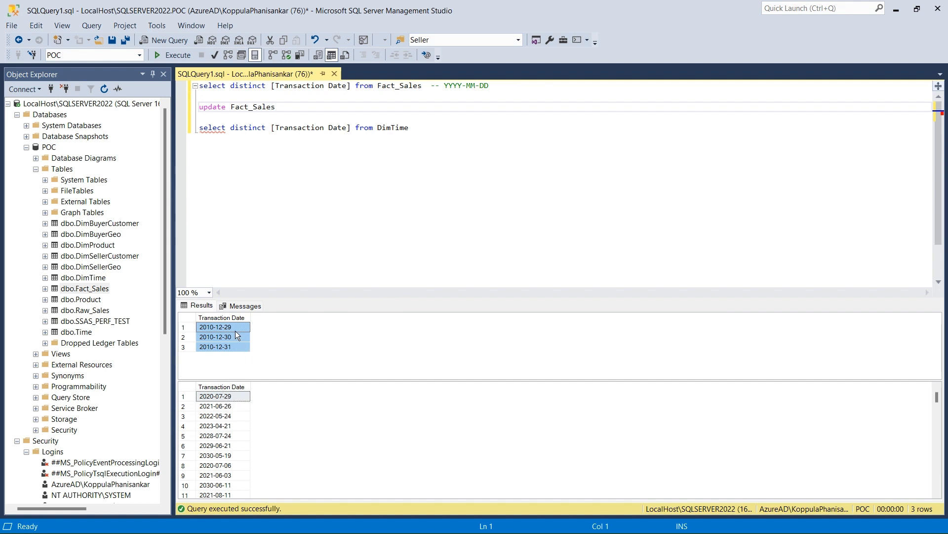
left_click(215, 328)
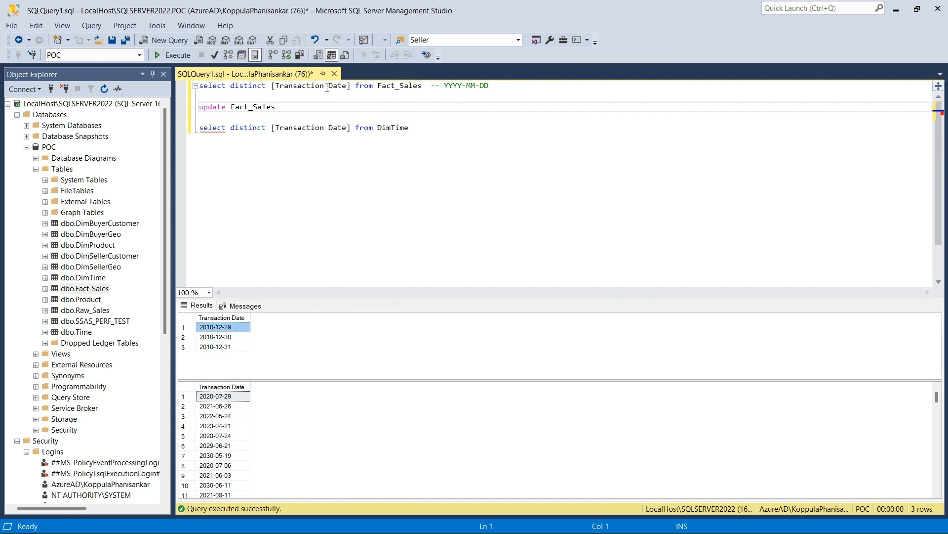
Add a "set [Transaction Date]=" clause on a new line under the Fact_Sales update.
key("Return")
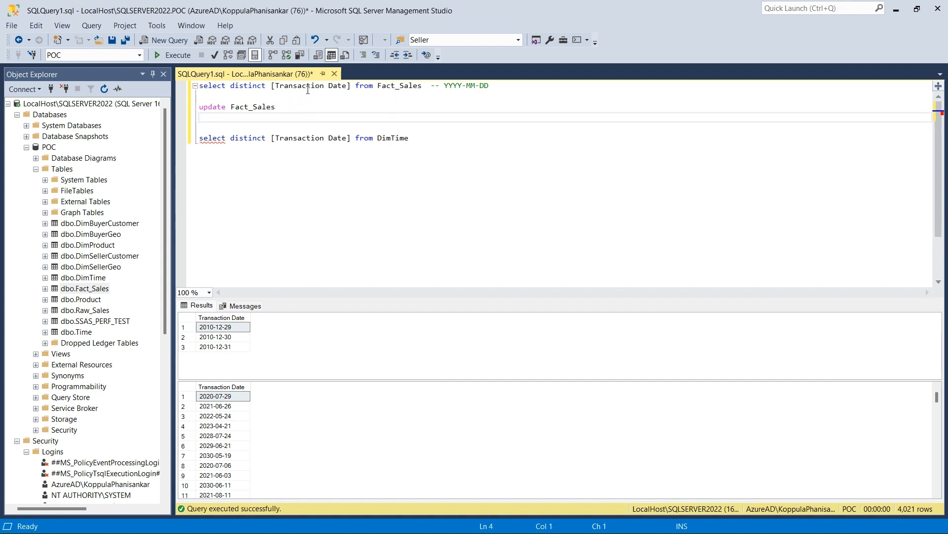
double_click(306, 87)
key("ctrl+c")
left_click(257, 115)
type("set")
key("ctrl+v")
type("=")
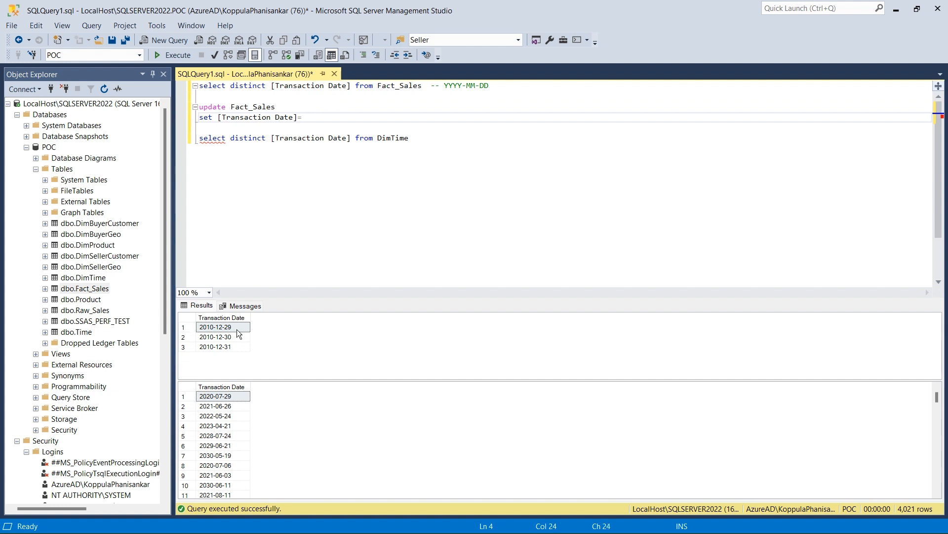
Copy the three Fact_Sales dates into the update, make the assigned date '2022-12-29', and add the "where" keyword after it.
left_click_drag(239, 329, 230, 347)
key("ctrl+c")
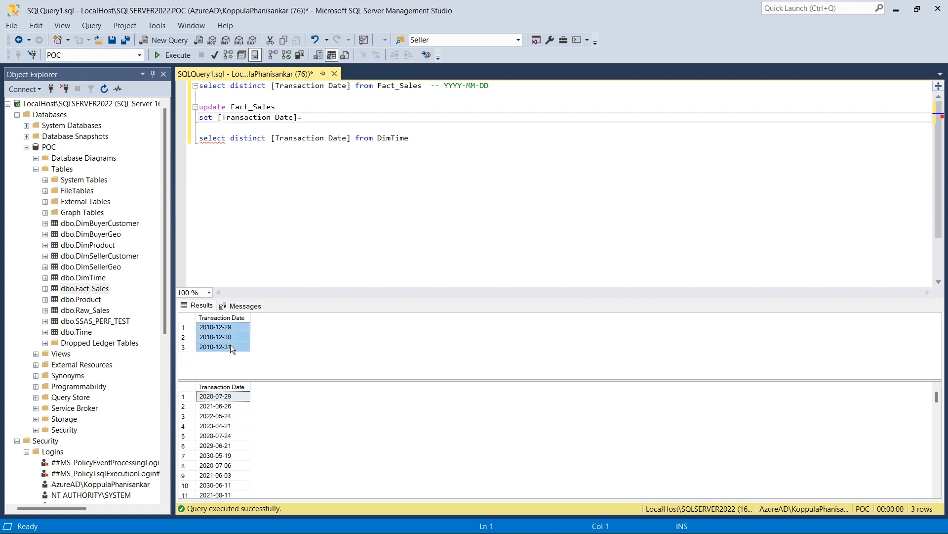
left_click(327, 118)
key("ctrl+v")
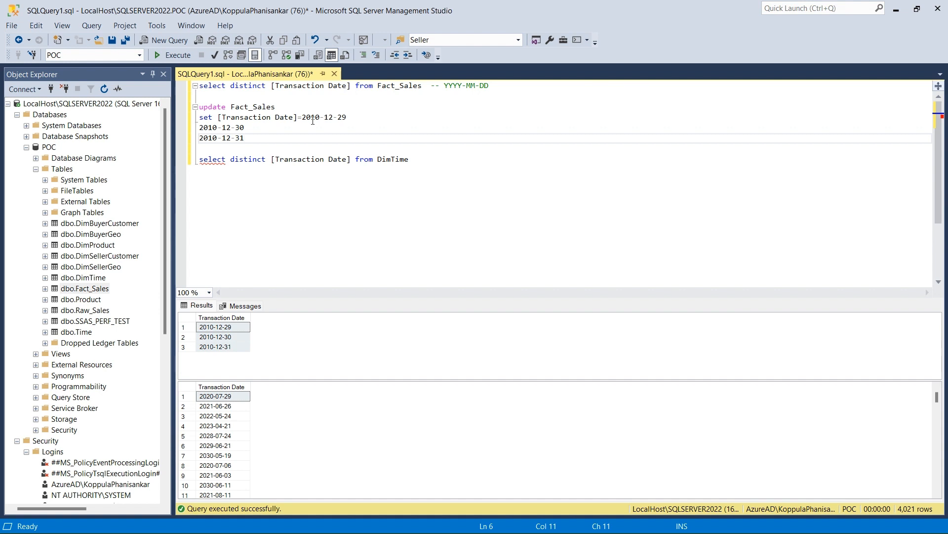
left_click(303, 117)
type("'")
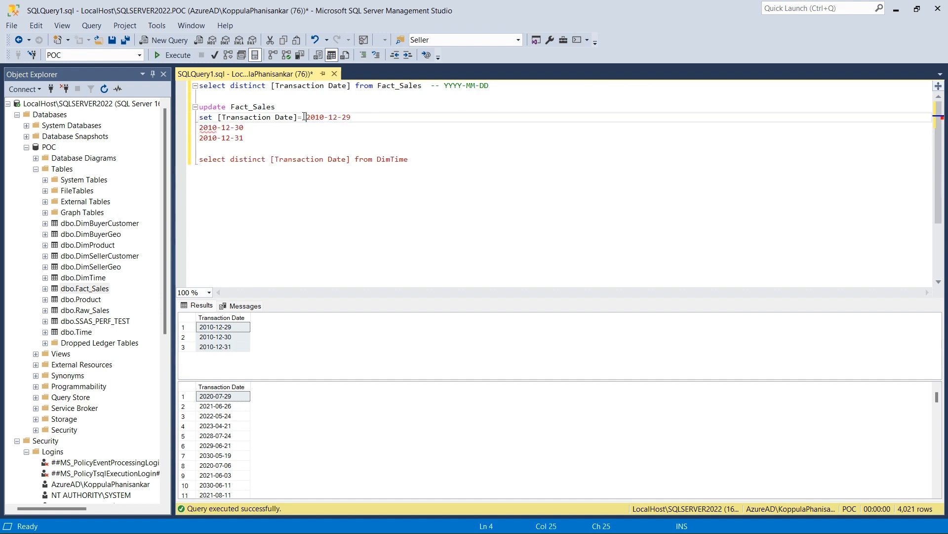
key("Right")
key("Right")
key("BackSpace")
key("BackSpace")
type("22")
key("End")
type("',")
type(" where")
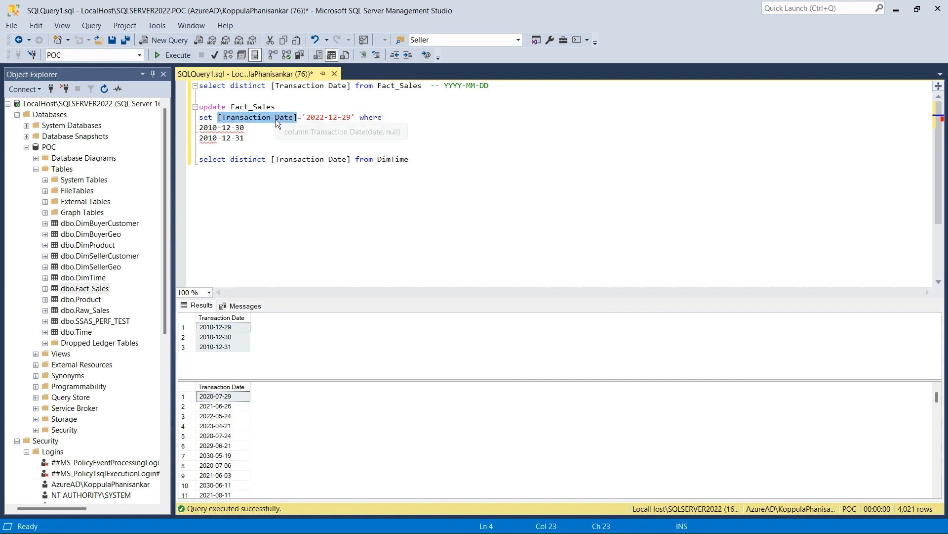
Complete the update's where clause with the condition [Transaction Date]='2010-12-29'.
left_click(416, 119)
key("ctrl+v")
type("=''")
key("Left")
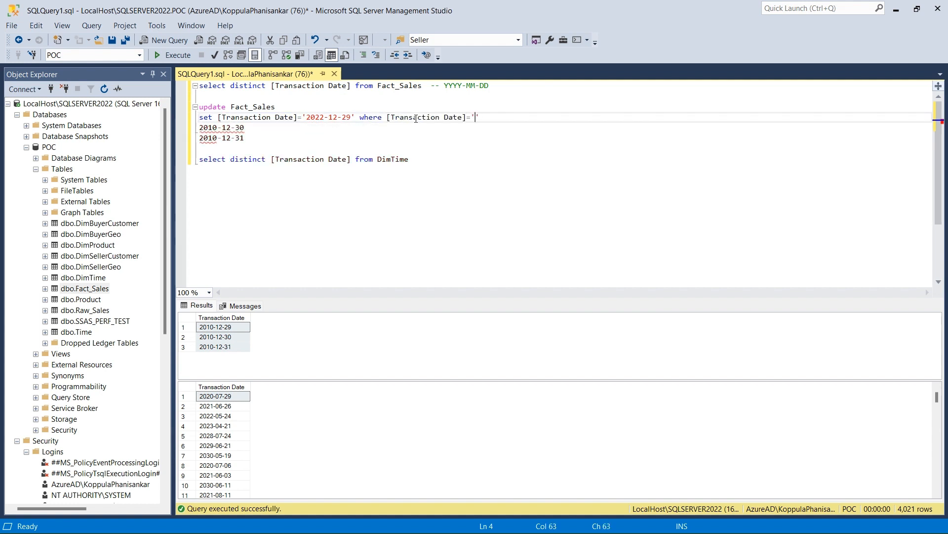
right_click(219, 329)
left_click(252, 336)
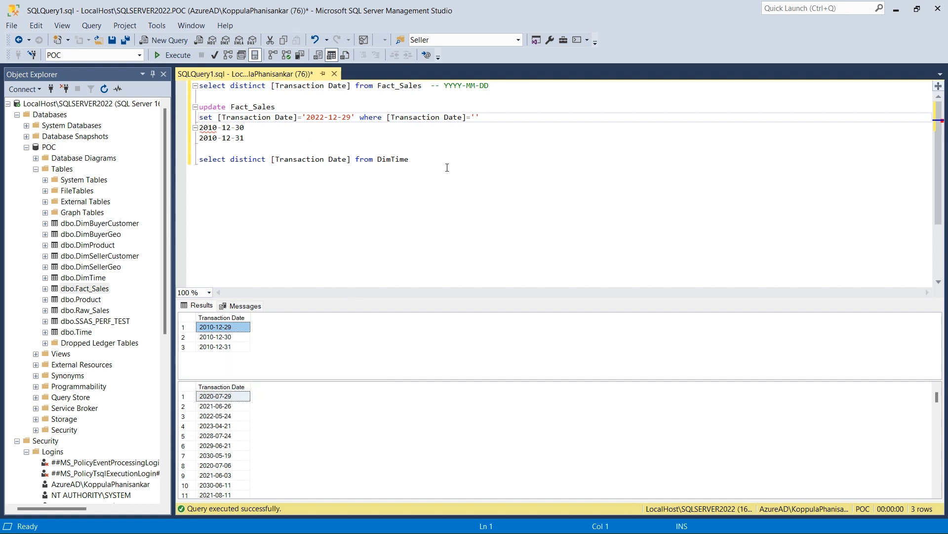
left_click(475, 117)
key("ctrl+v")
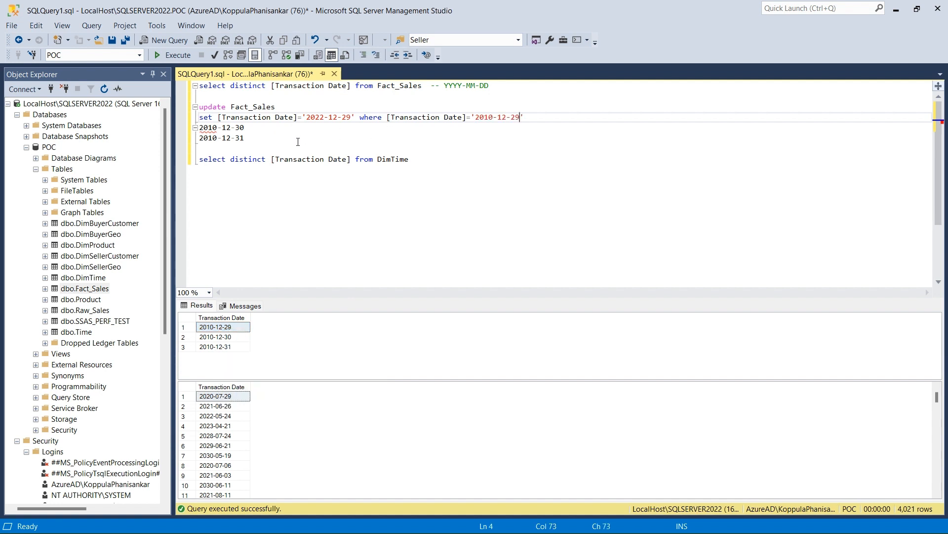
Delete the two leftover pasted dates and merge the update statement onto a single line.
left_click_drag(245, 138, 200, 128)
key("Delete")
key("shift+Up")
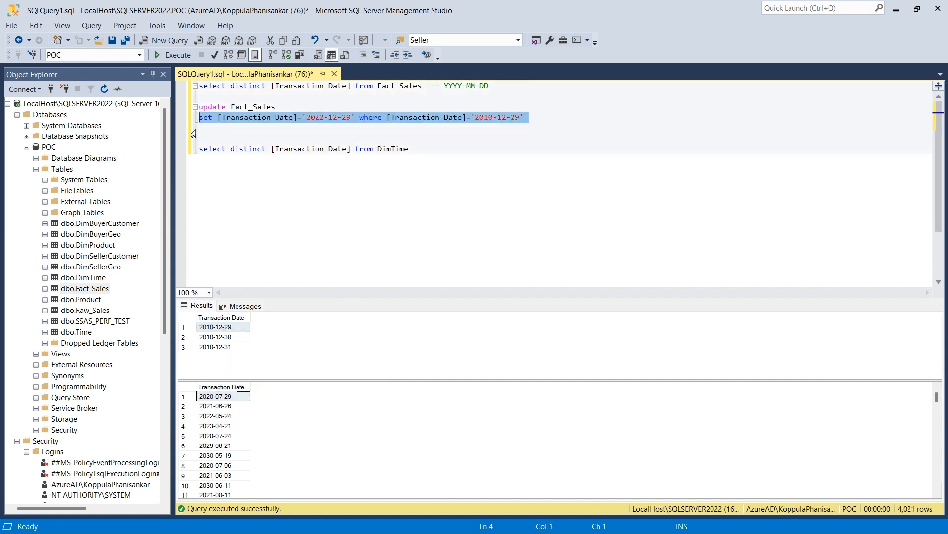
key("Left")
key("BackSpace")
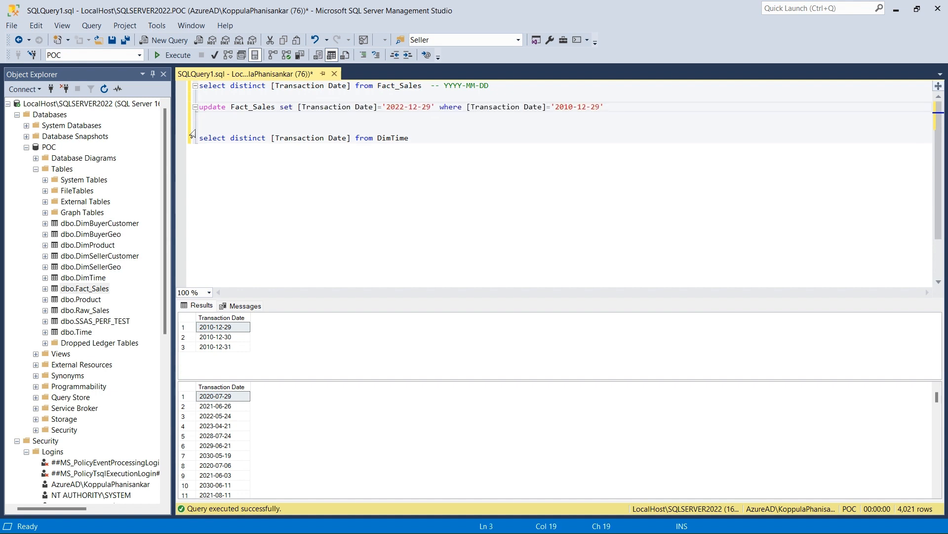
Duplicate the update statement twice so that three copies stand under each other.
key("Home")
key("shift+End")
key("End")
key("ctrl+c")
key("ctrl+v")
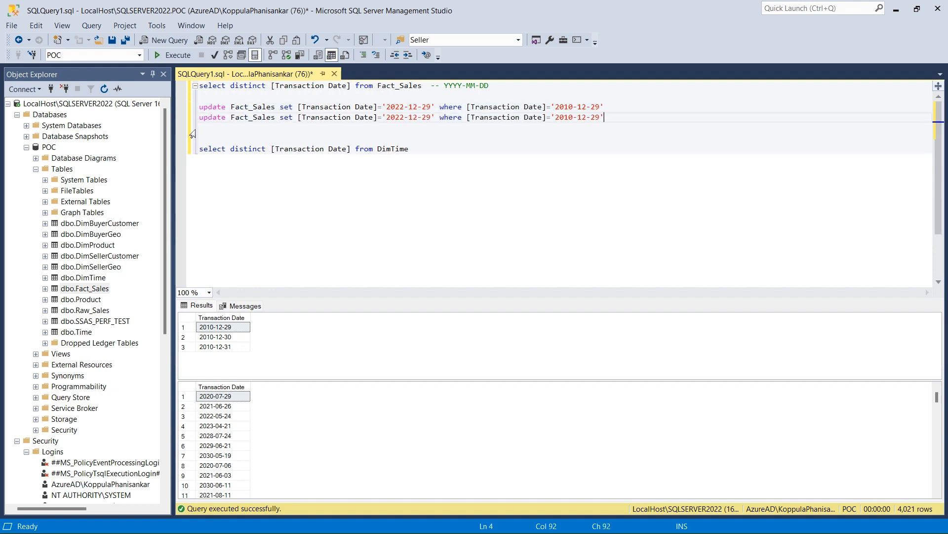
key("ctrl+v")
Set the assigned dates to '2022-12-30' in the second update statement and '2022-12-31' in the third.
left_click(221, 336)
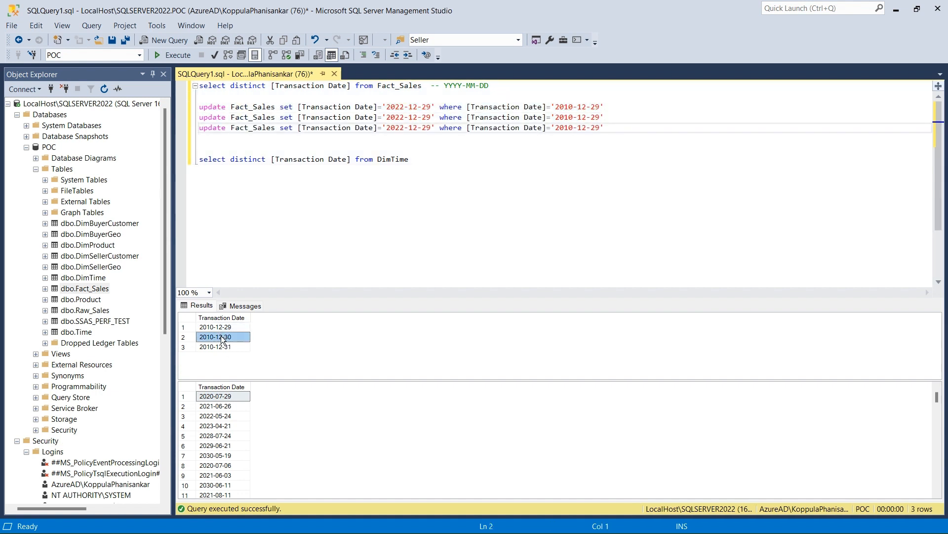
left_click(432, 117)
key("BackSpace")
key("BackSpace")
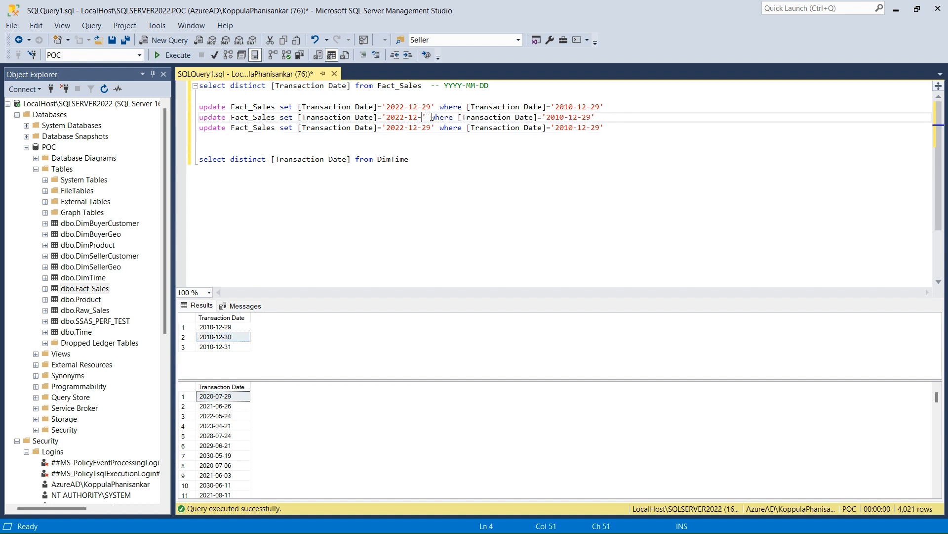
type("30")
key("Down")
key("BackSpace")
key("BackSpace")
type("31")
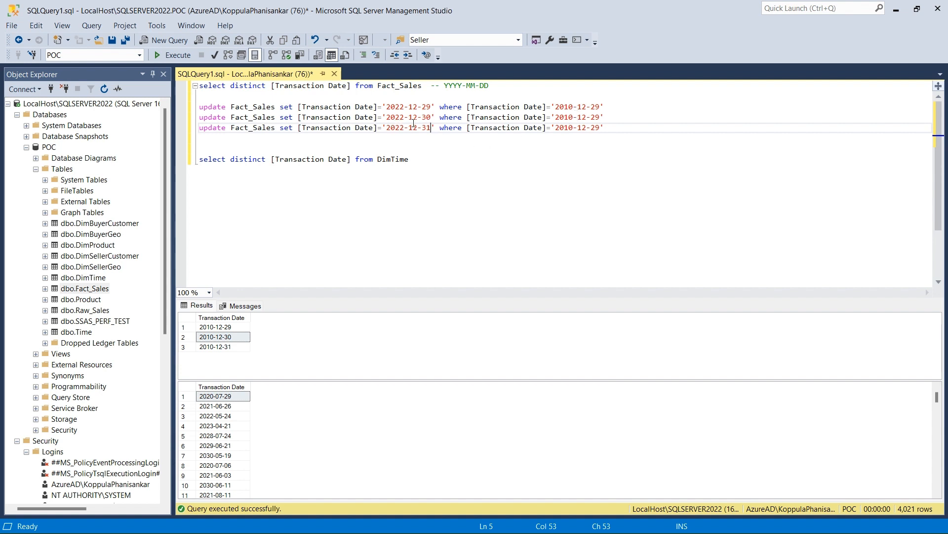
Set the where-clause dates to '2010-12-30' in the second update statement and '2010-12-31' in the third.
left_click(599, 117)
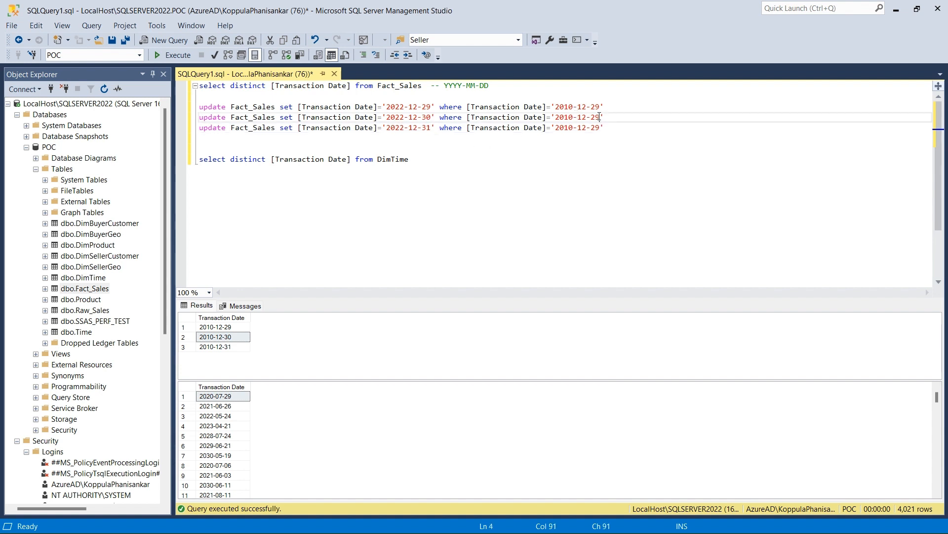
key("BackSpace")
key("BackSpace")
type("30")
key("Down")
key("BackSpace")
key("BackSpace")
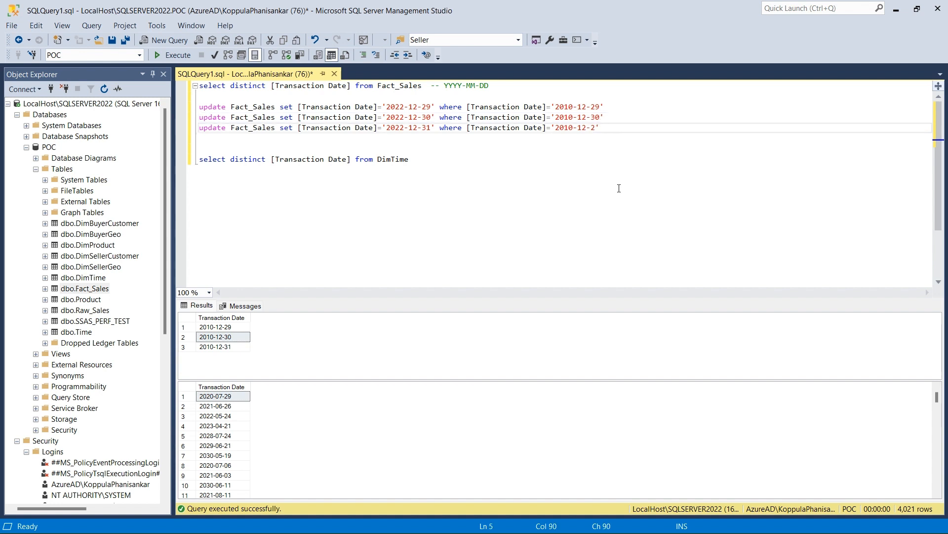
type("31")
Run the three Fact_Sales update statements and rerun the distinct Transaction Date query on Fact_Sales.
key("shift+Up")
key("shift+Up")
key("shift+Up")
key("F5")
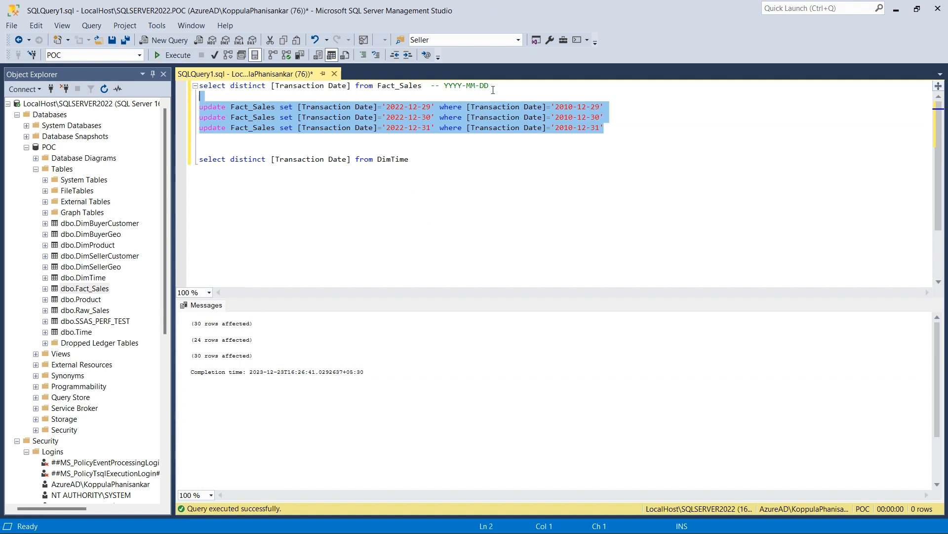
left_click_drag(490, 86, 199, 87)
left_click(168, 54)
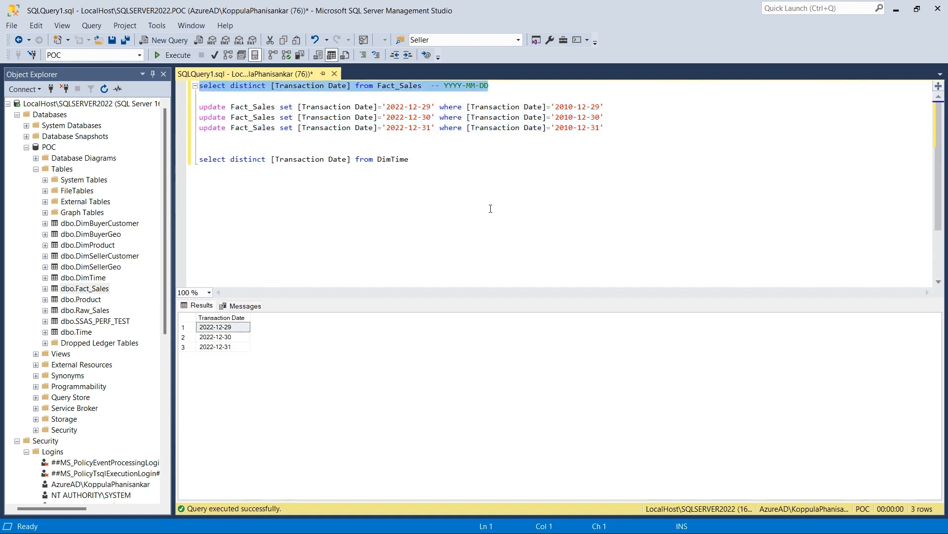
Switch to Visual Studio, reprocess the POC cube, and expand the processing details of the Fact Sales measure group.
key("alt+Tab")
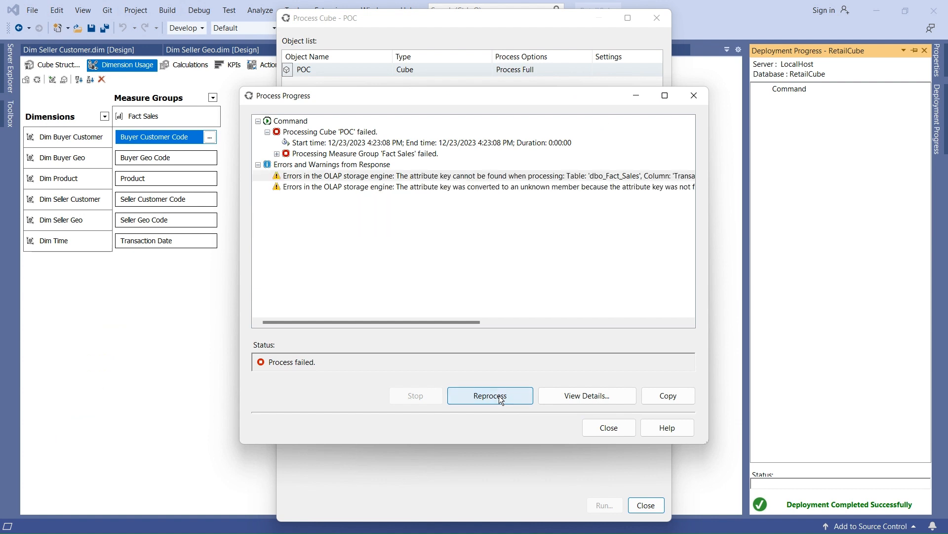
left_click(499, 395)
left_click(278, 154)
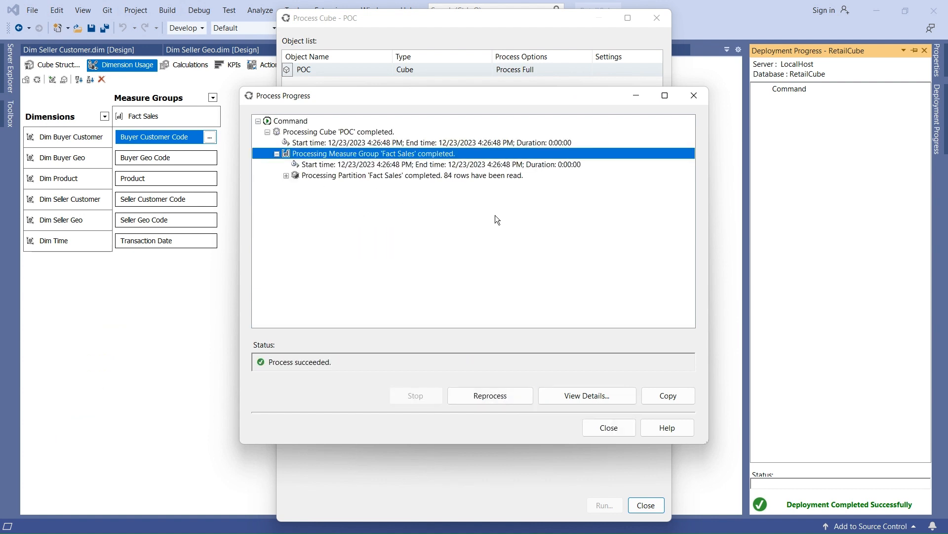
Close the processing progress and Process Cube windows, and open the POC cube's browser.
left_click(609, 427)
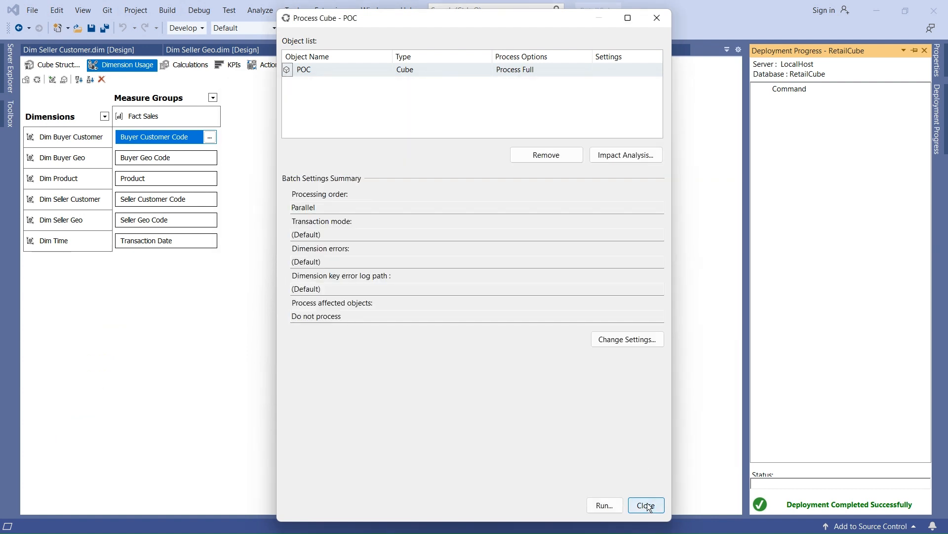
left_click(649, 507)
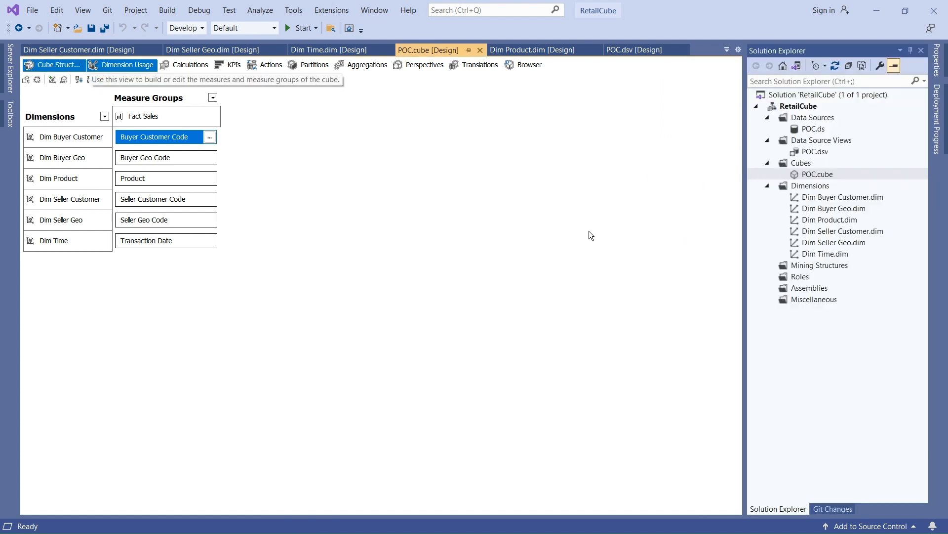
left_click(526, 64)
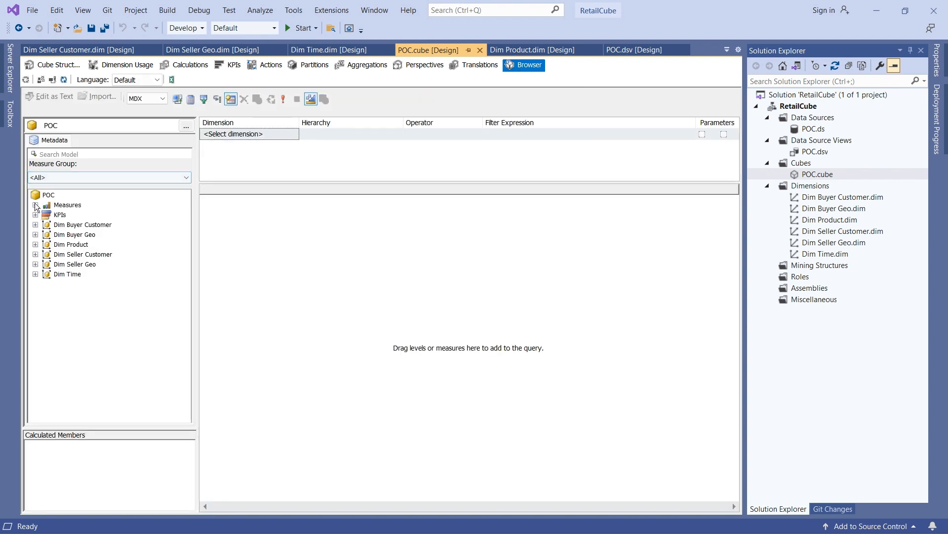
Add the Sales In Net USD, Sales In NDPUSD and Sales In ASPUSD measures to the cube query and execute it.
left_click(35, 204)
left_click(46, 214)
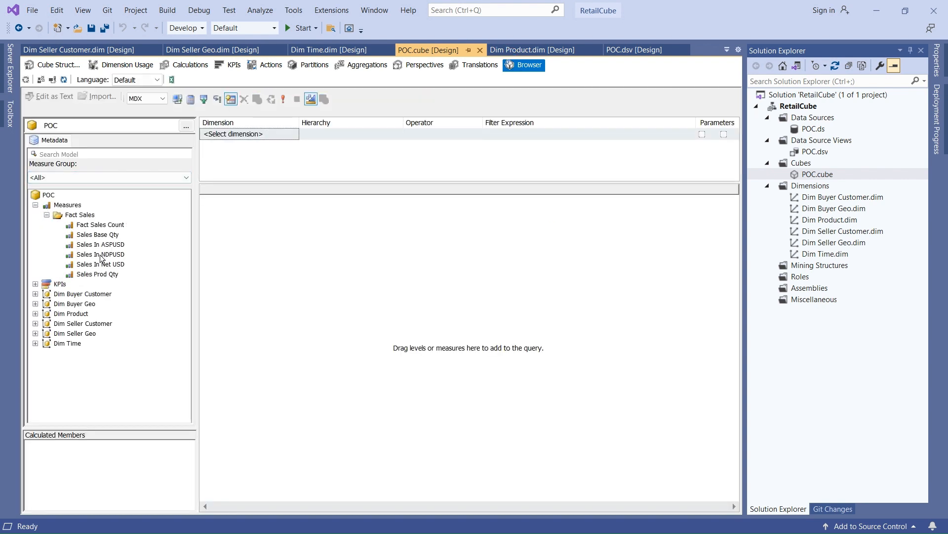
left_click_drag(100, 264, 237, 223)
left_click_drag(97, 254, 321, 232)
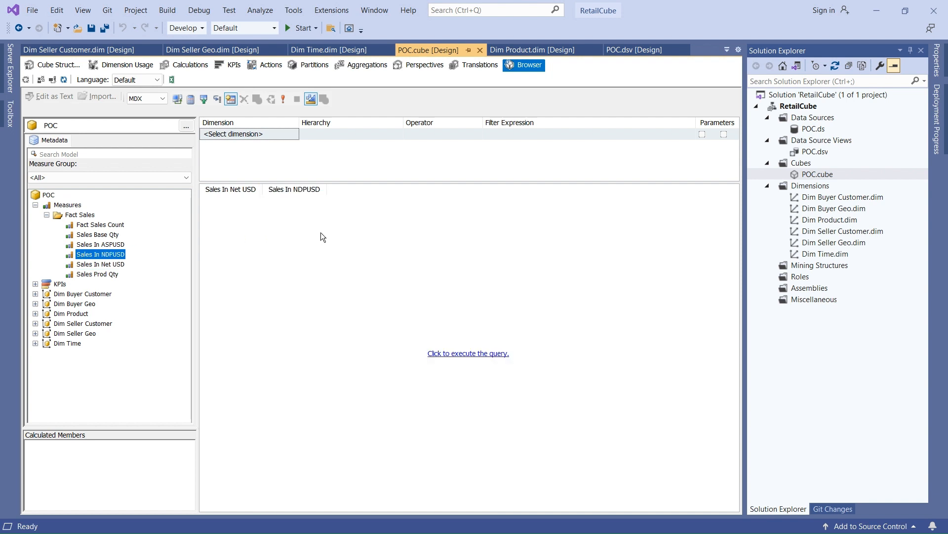
left_click_drag(100, 244, 335, 222)
left_click(445, 352)
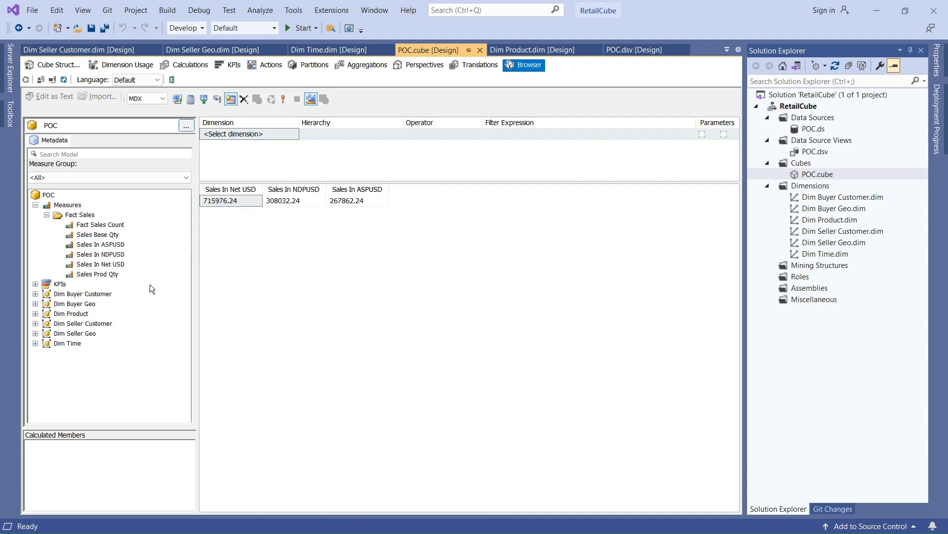
Add Transaction Date from Dim Time as the first column of the cube query and execute it again.
left_click(35, 343)
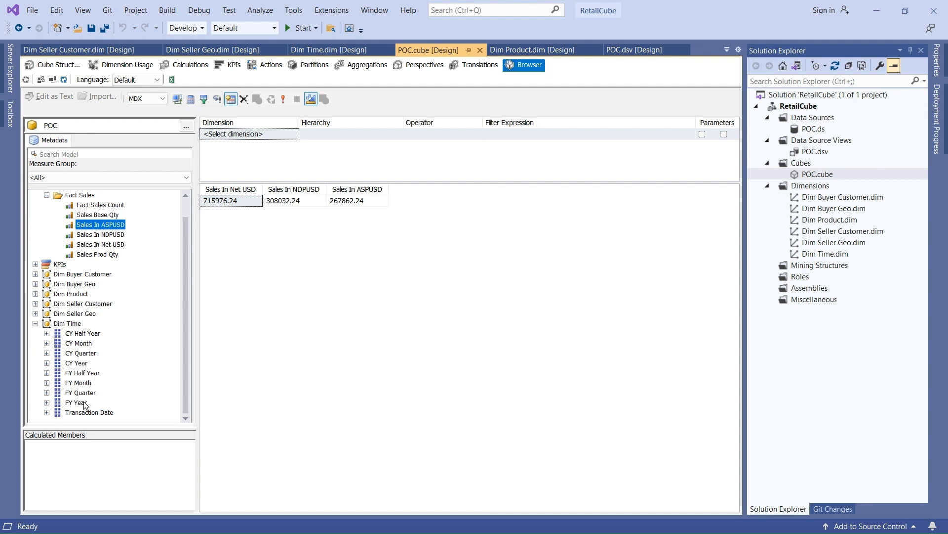
left_click_drag(89, 412, 233, 386)
left_click(478, 353)
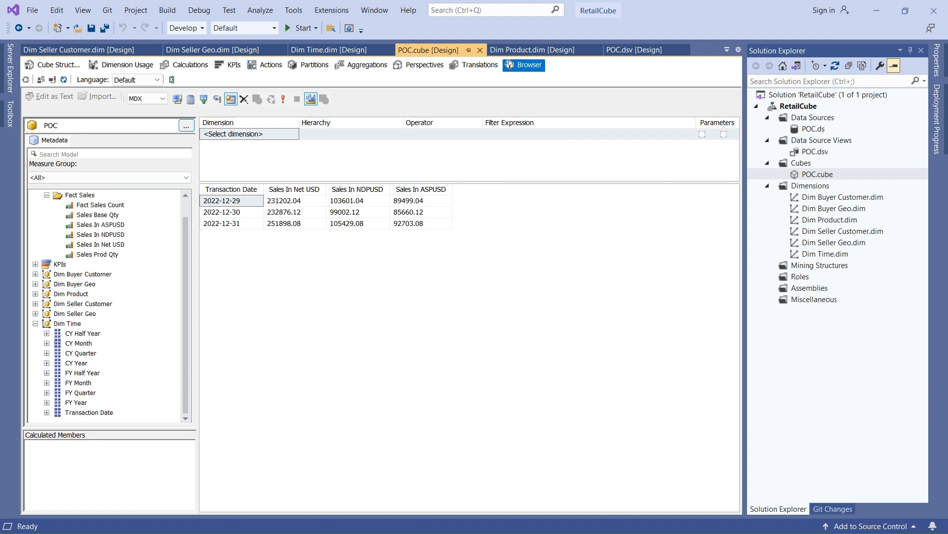
Switch to SQL Server Management Studio and refresh the Databases list of the LocalHost Analysis Services server.
key("alt+Tab")
left_click(8, 103)
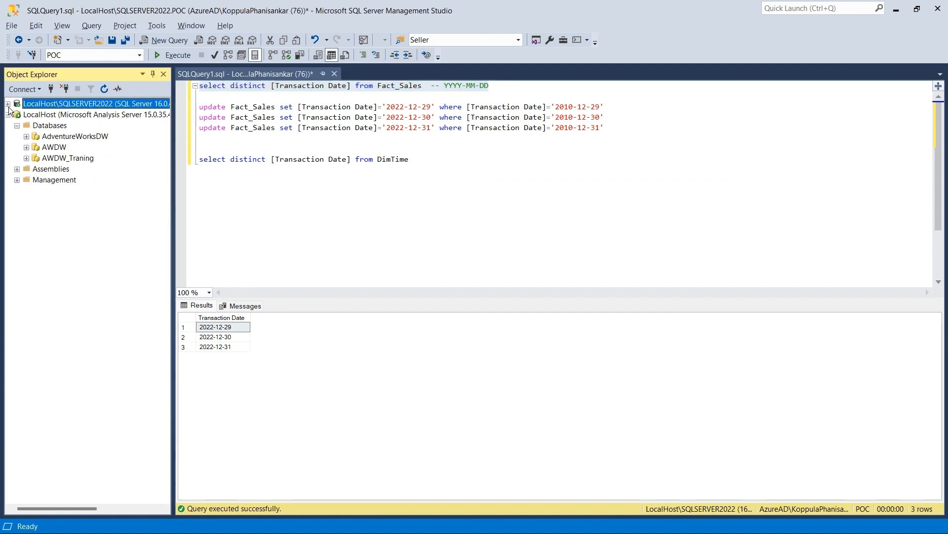
right_click(44, 125)
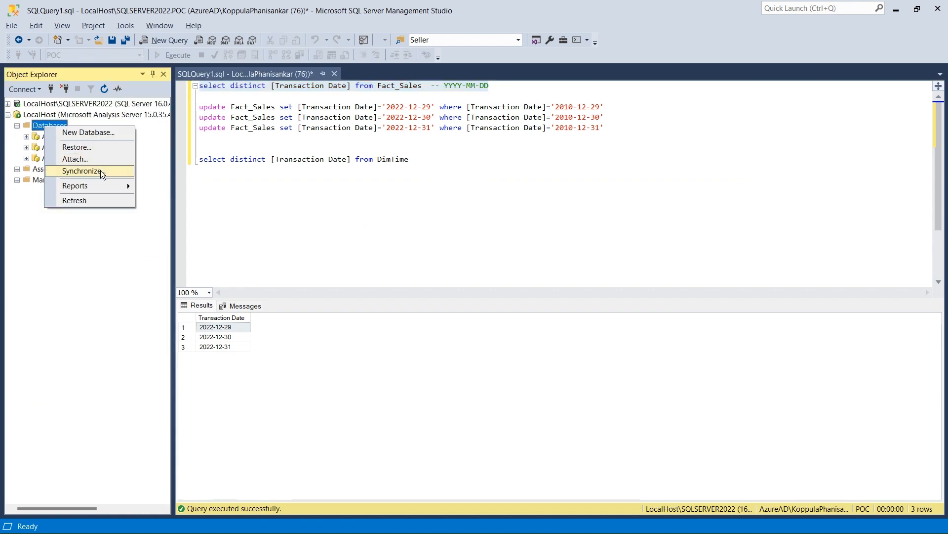
left_click(83, 199)
left_click(47, 170)
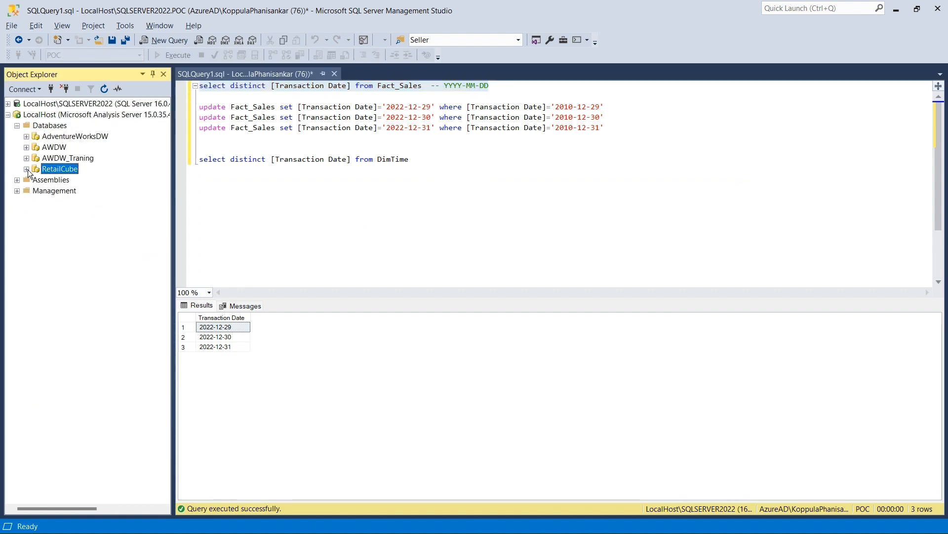
Expand the RetailCube database's cubes and browse the POC cube.
left_click(27, 169)
left_click(38, 202)
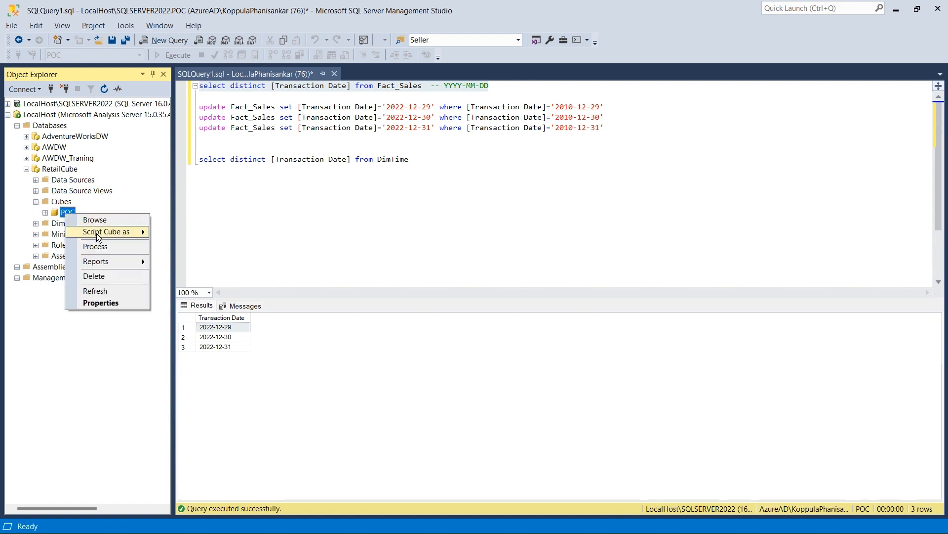
left_click(95, 219)
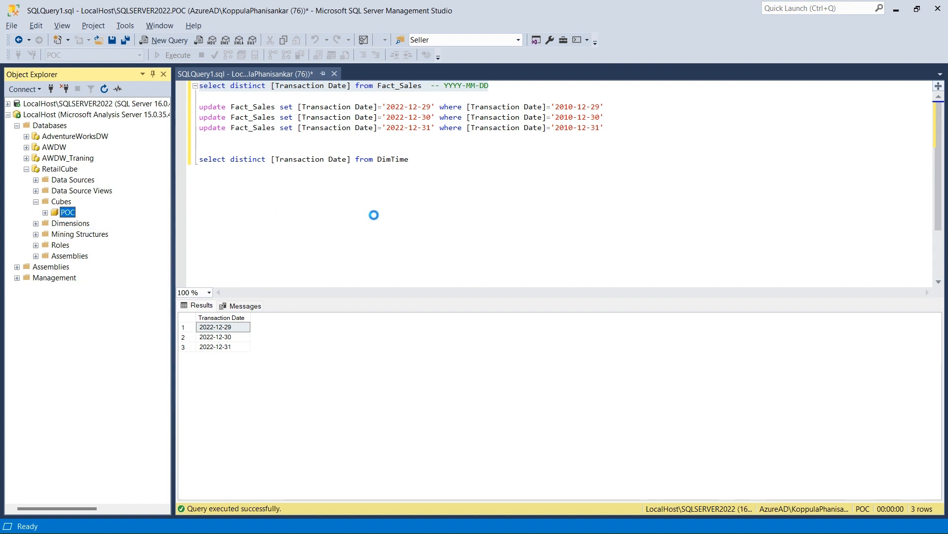
Add the Fact Sales measures Sales In ASPUSD, Sales In NDPUSD and Sales In Net USD to the browse query.
left_click(191, 215)
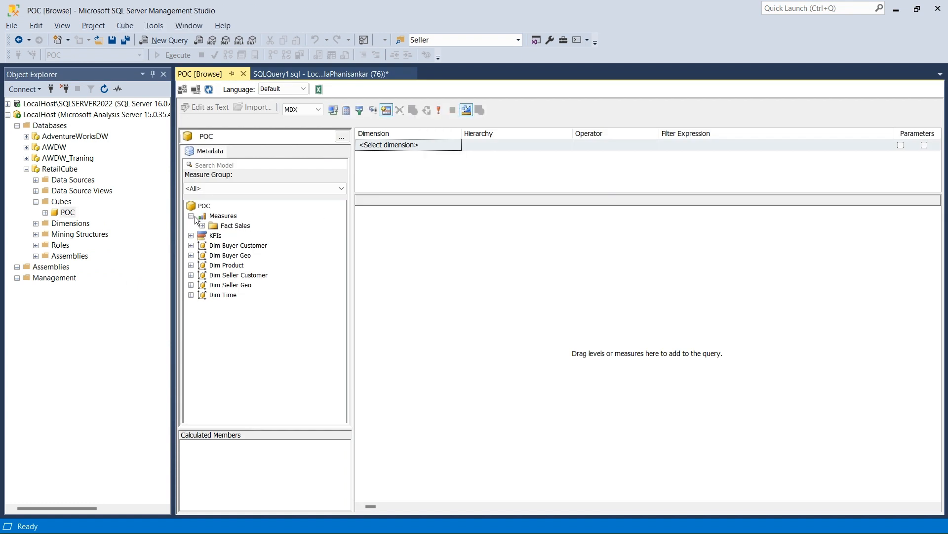
left_click(202, 225)
left_click(265, 256)
left_click_drag(266, 255, 440, 267)
left_click_drag(257, 275, 459, 277)
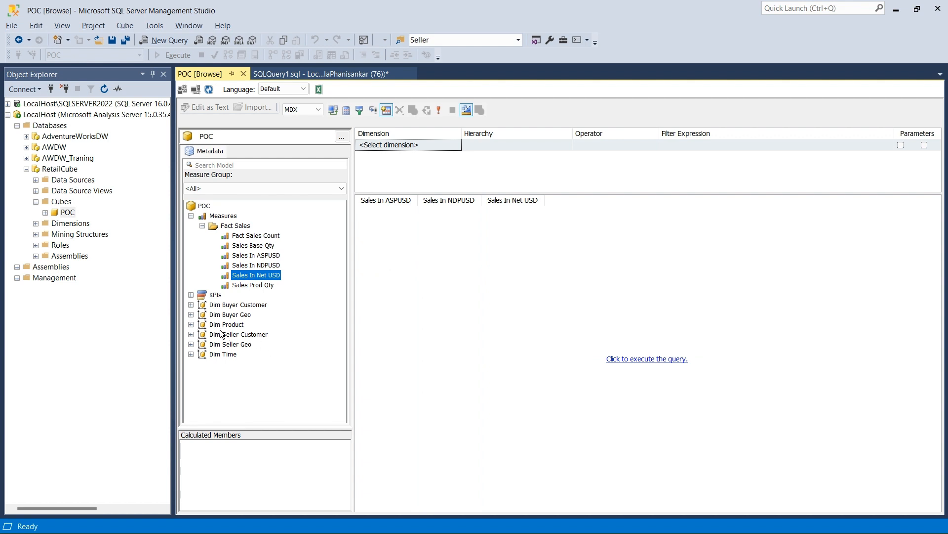
Add Dim Time's Transaction Date ahead of the measures and execute the browse query.
left_click(191, 354)
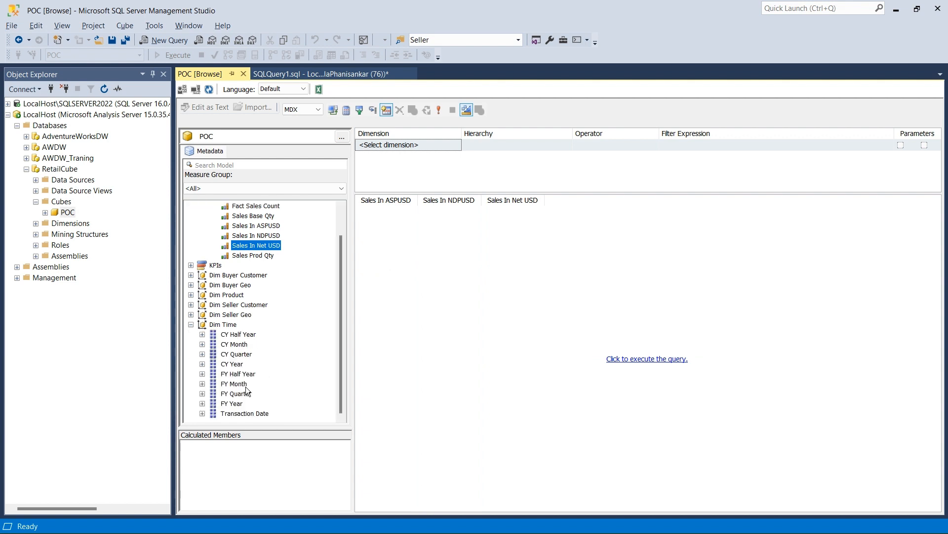
left_click_drag(245, 413, 385, 321)
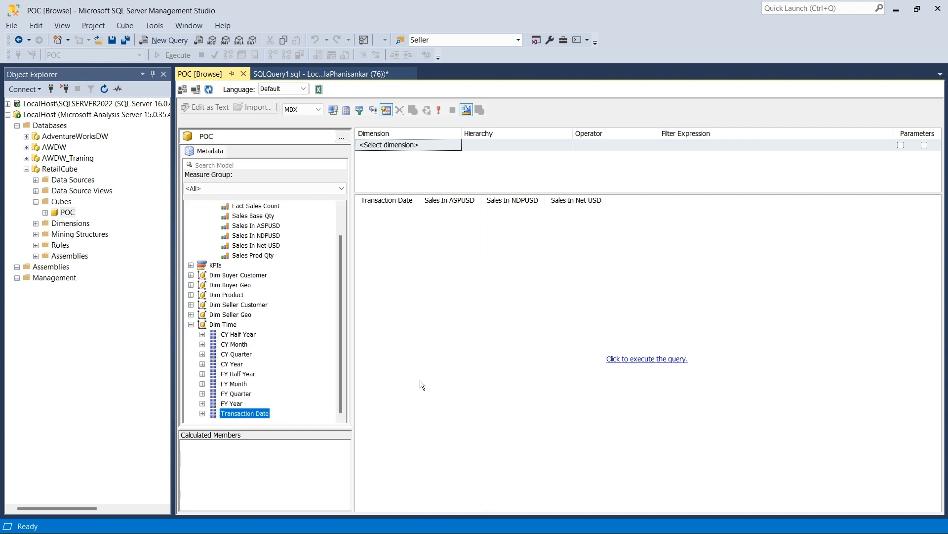
left_click(654, 359)
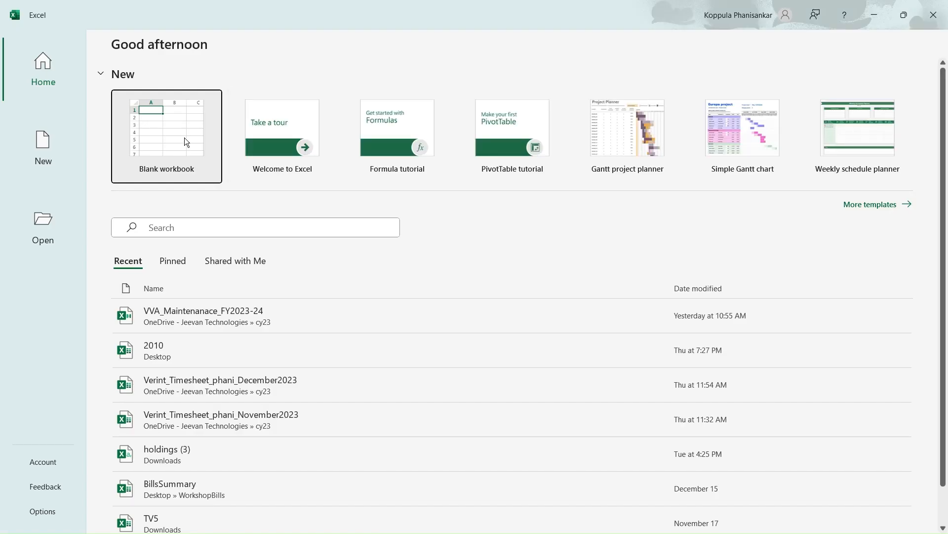
In Excel, create a blank workbook and connect it to the Analysis Services server LocalHost.
left_click(185, 138)
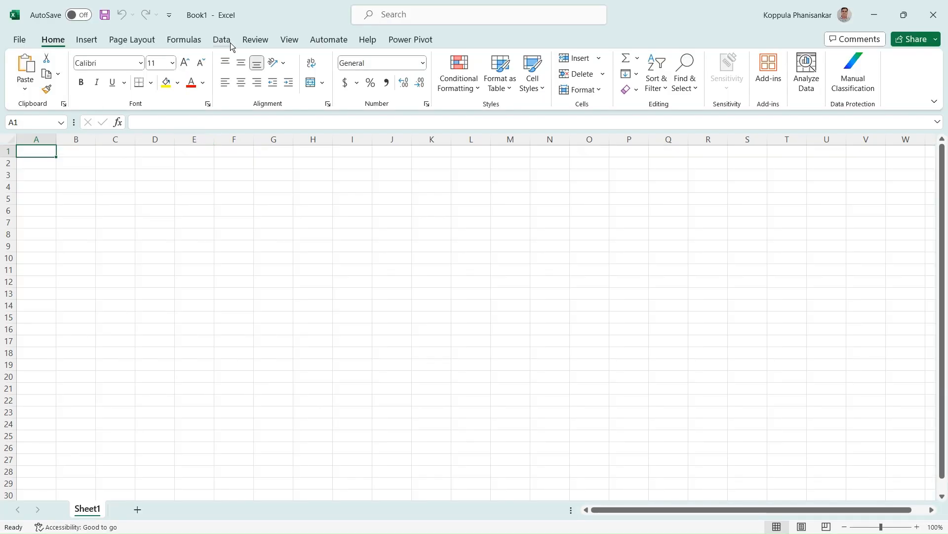
left_click(229, 40)
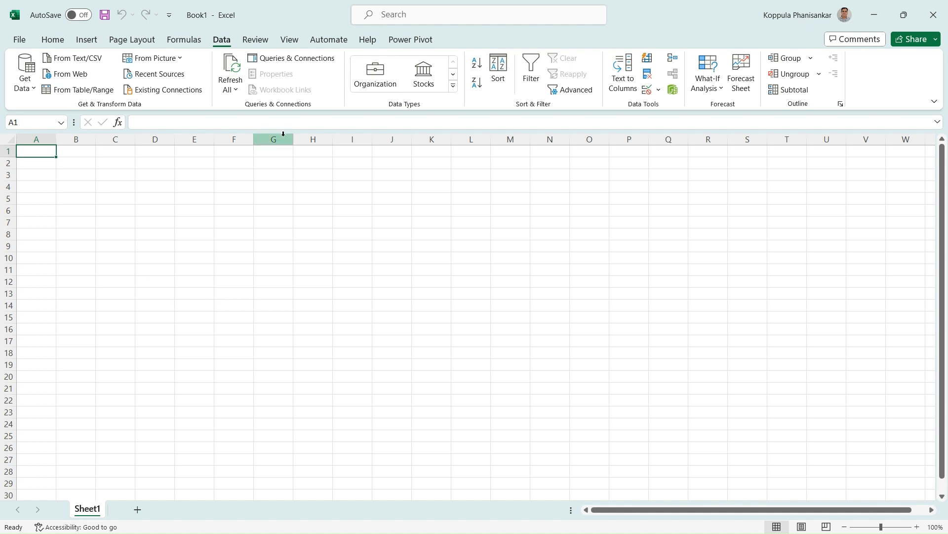
left_click(31, 92)
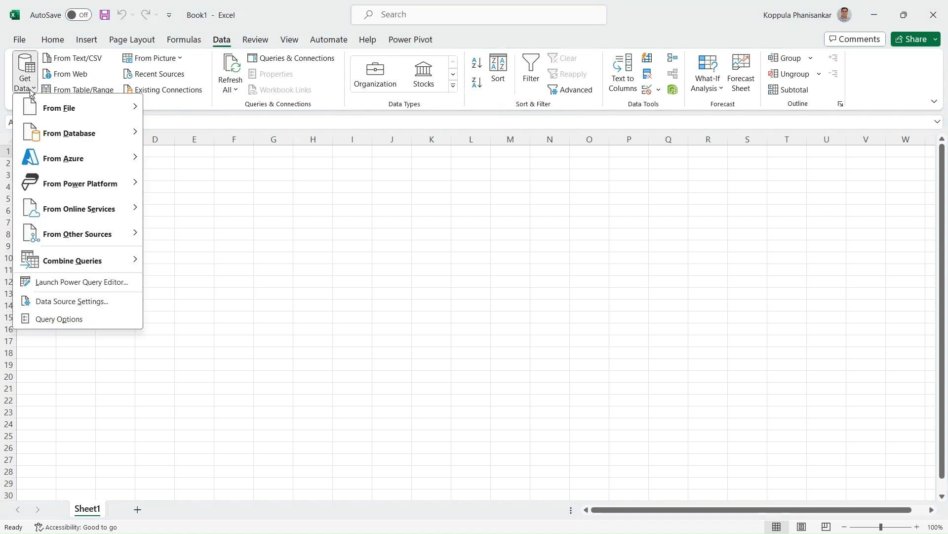
mouse_move(94, 133)
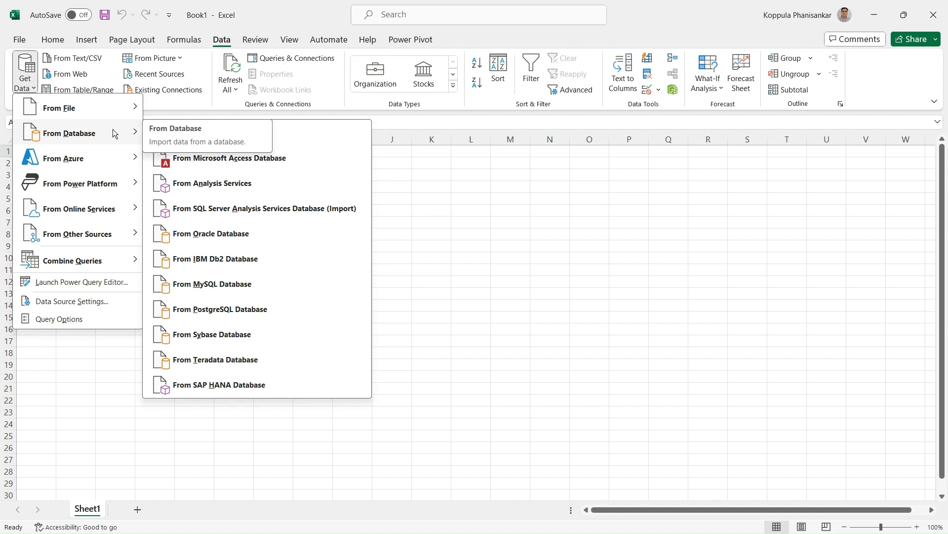
left_click(198, 189)
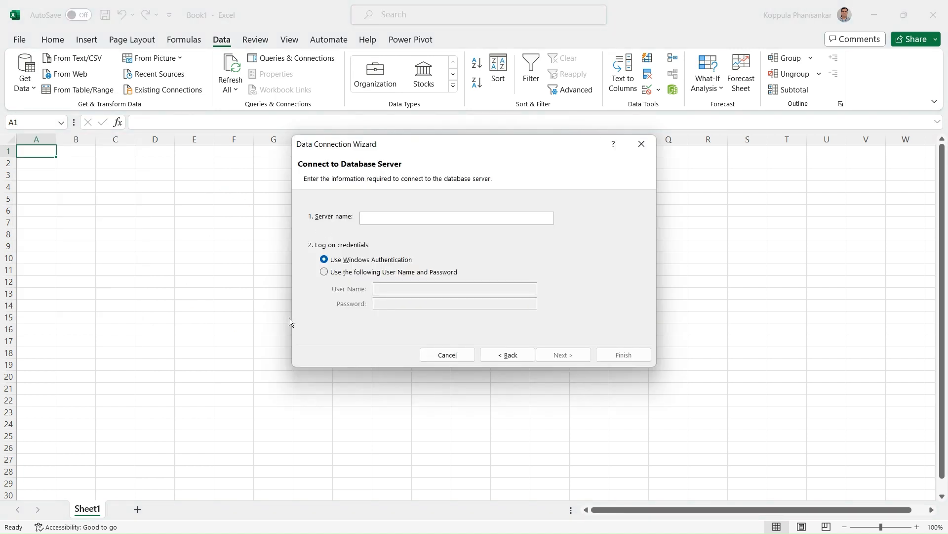
type("LocalHost")
left_click(570, 357)
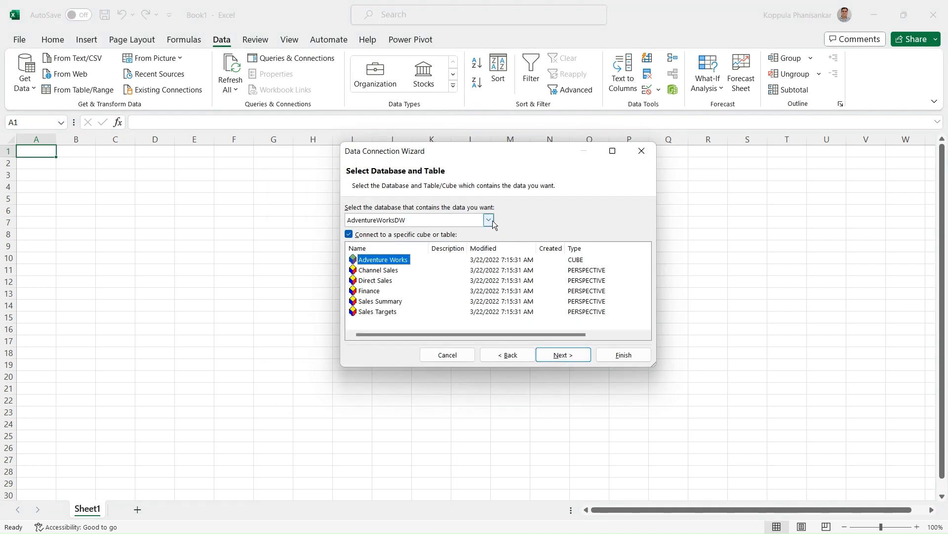
Choose RetailCube as the connection's database, and check its POC cube against POC.cube in the Visual Studio project.
left_click(489, 220)
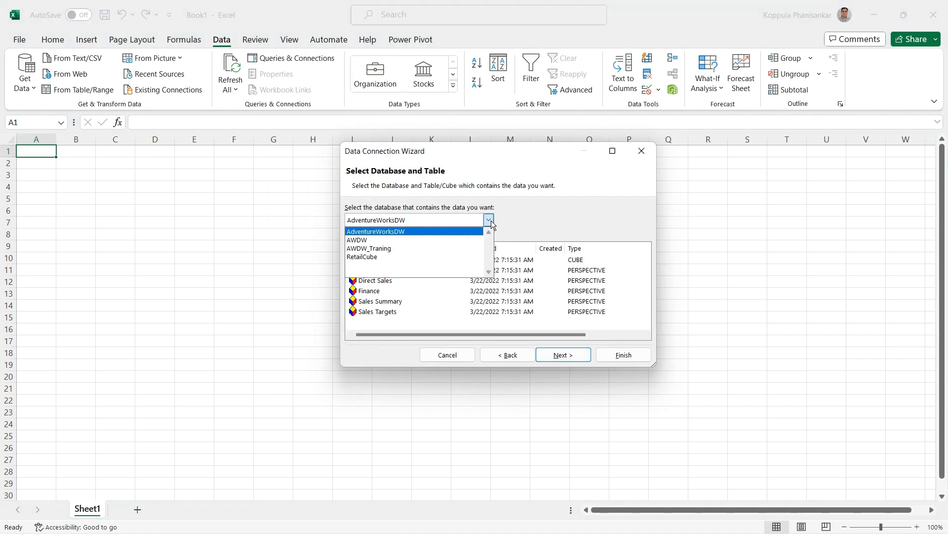
left_click(366, 257)
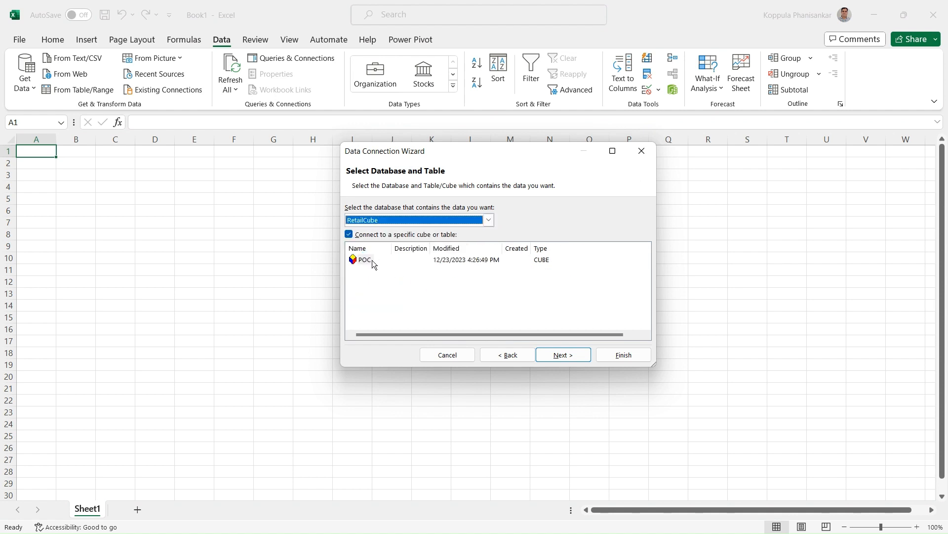
left_click(369, 261)
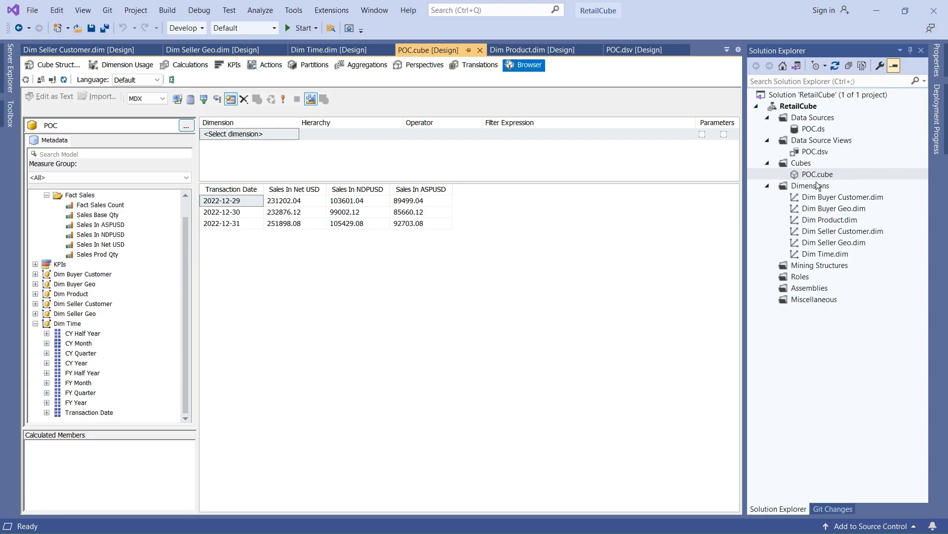
left_click(805, 166)
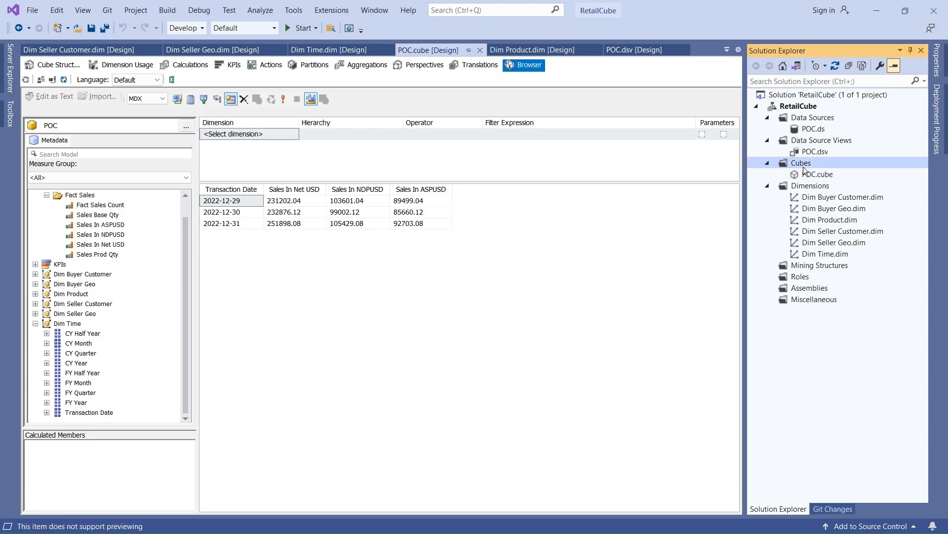
left_click(812, 177)
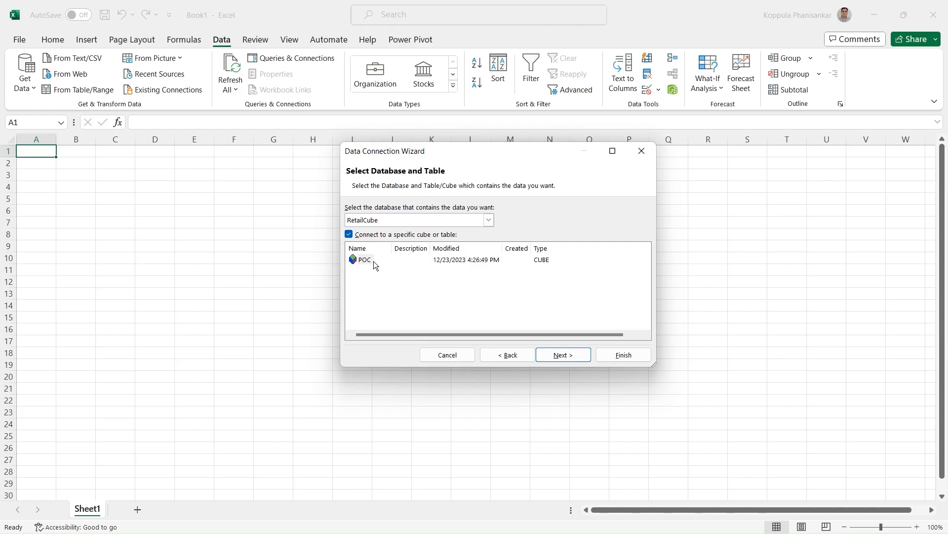
Back in Excel, select the POC cube and finish the data connection.
left_click(363, 259)
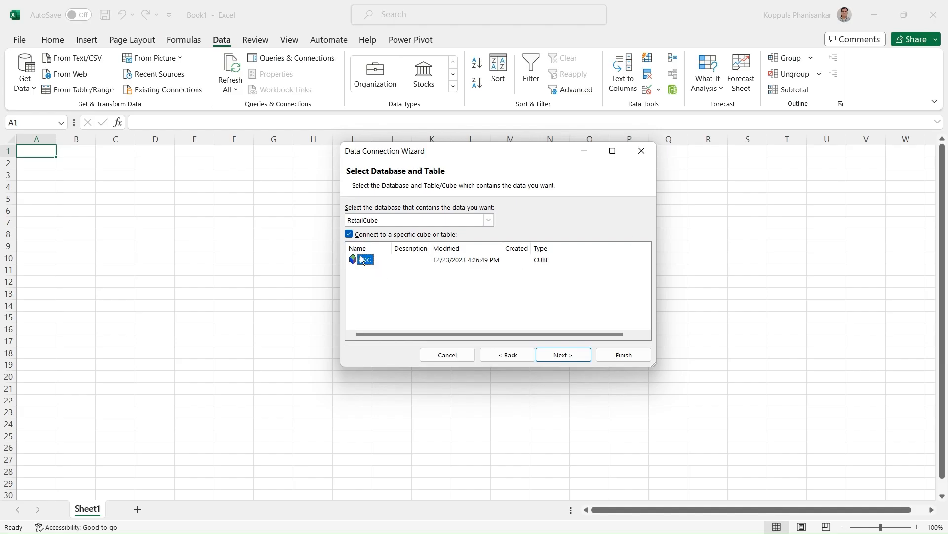
left_click(565, 356)
left_click(622, 355)
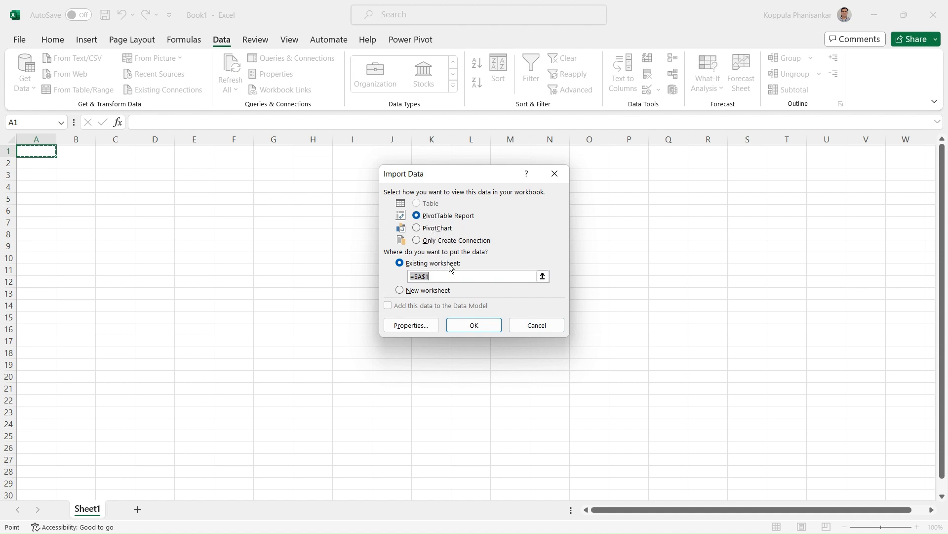
Insert the cube data as a PivotTable report at cell A1 of the existing worksheet and enlarge its field list.
left_click(485, 326)
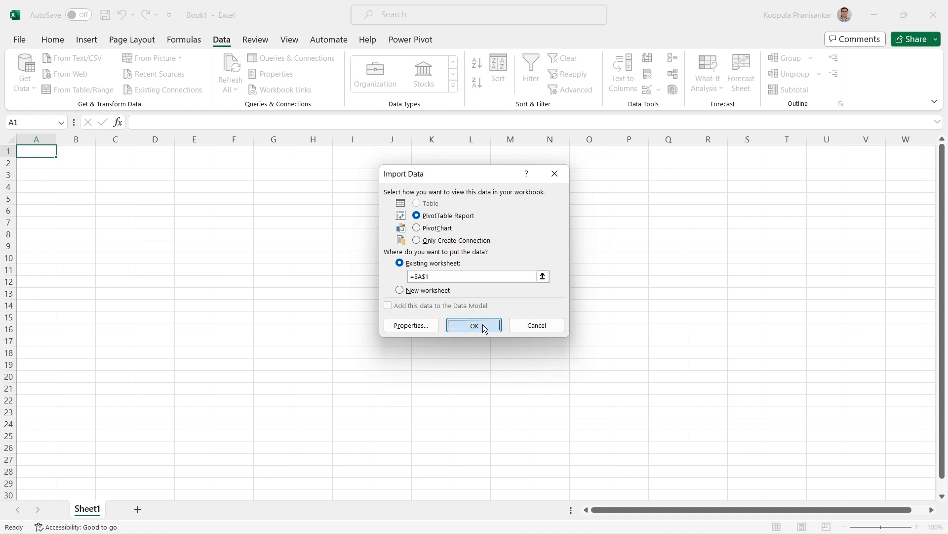
left_click_drag(494, 323, 708, 171)
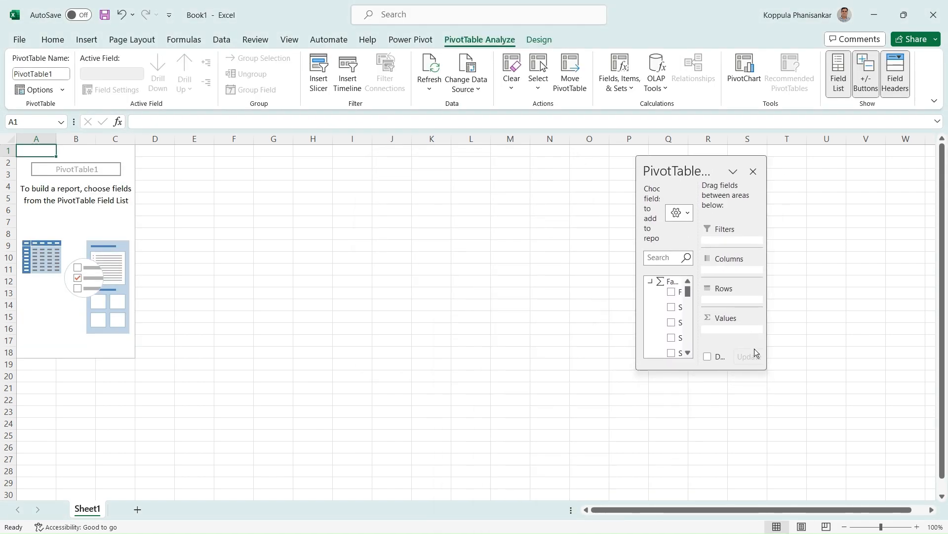
left_click_drag(774, 375, 935, 510)
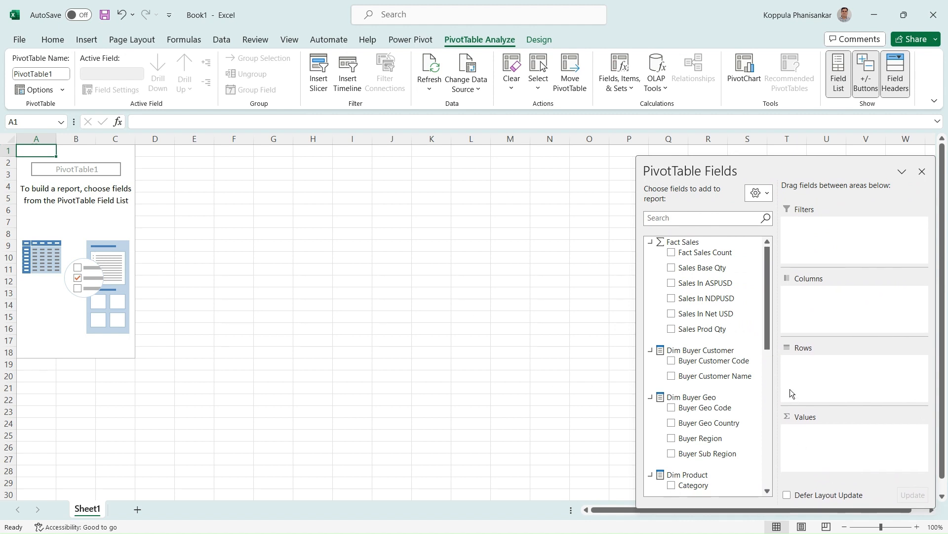
Add the Sales In ASPUSD, Sales In NDPUSD and Sales In Net USD measures to the PivotTable values.
left_click(671, 283)
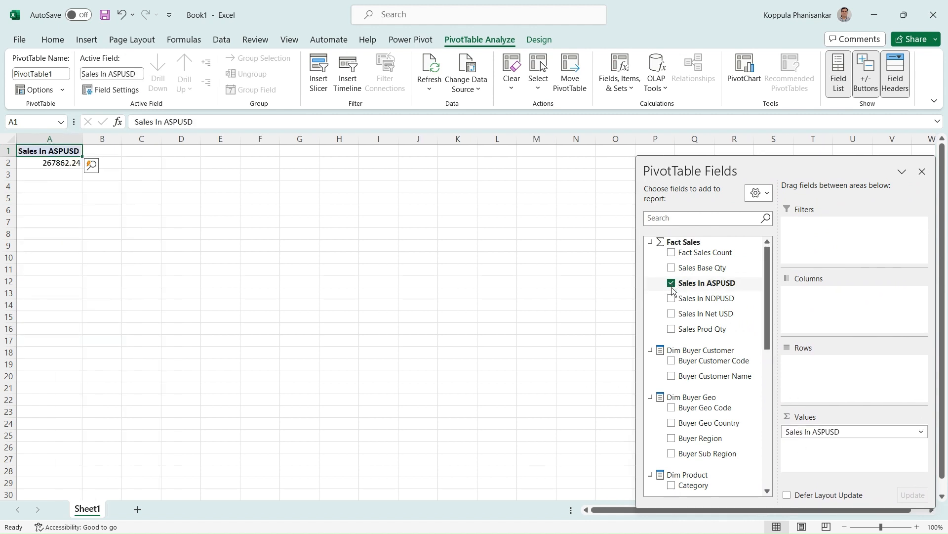
left_click(672, 298)
left_click(671, 313)
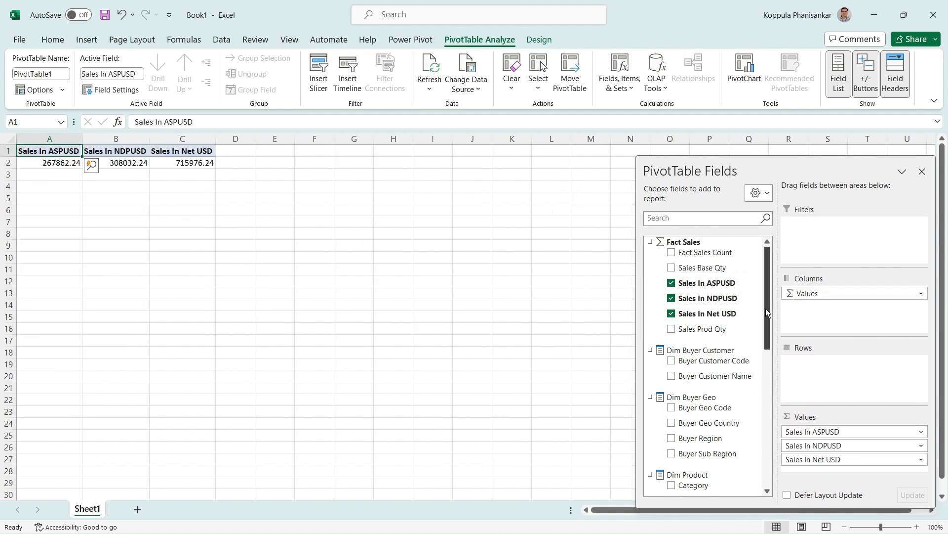
Break the PivotTable rows down by Seller Geo Country and FY Month.
left_click_drag(767, 297, 767, 421)
left_click(671, 326)
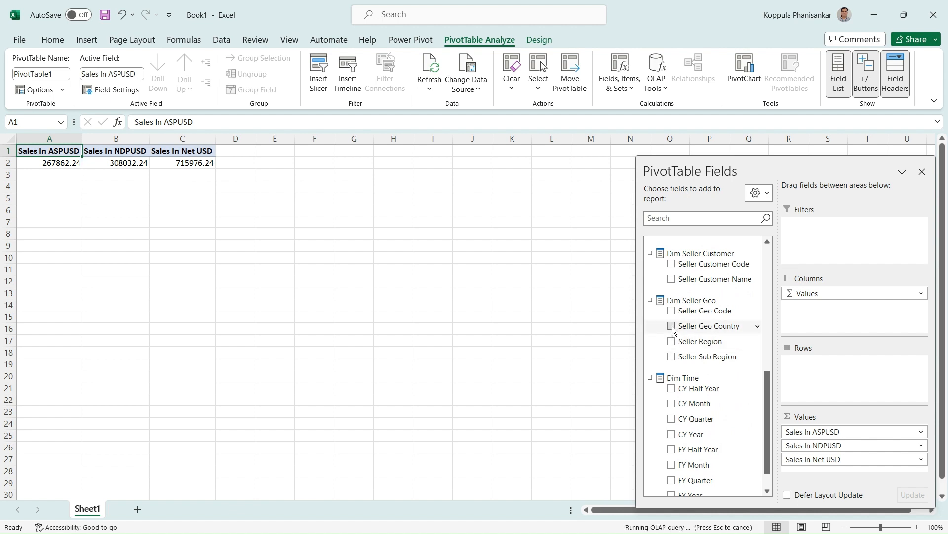
left_click_drag(769, 450, 769, 461)
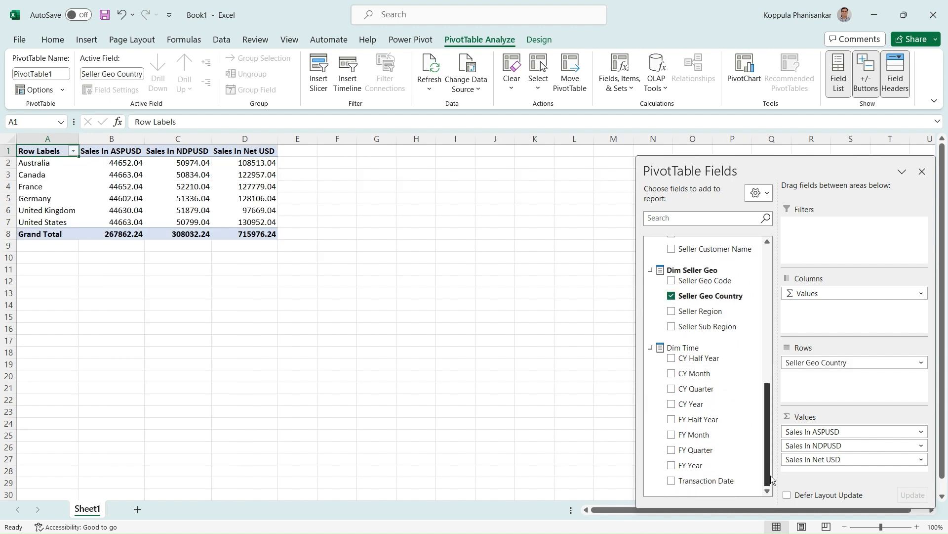
left_click(671, 434)
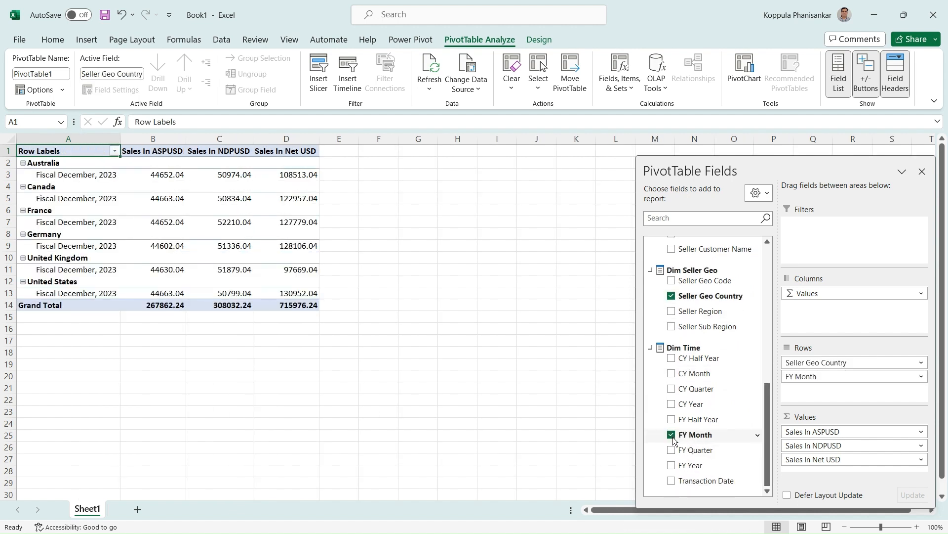
left_click_drag(767, 407, 766, 268)
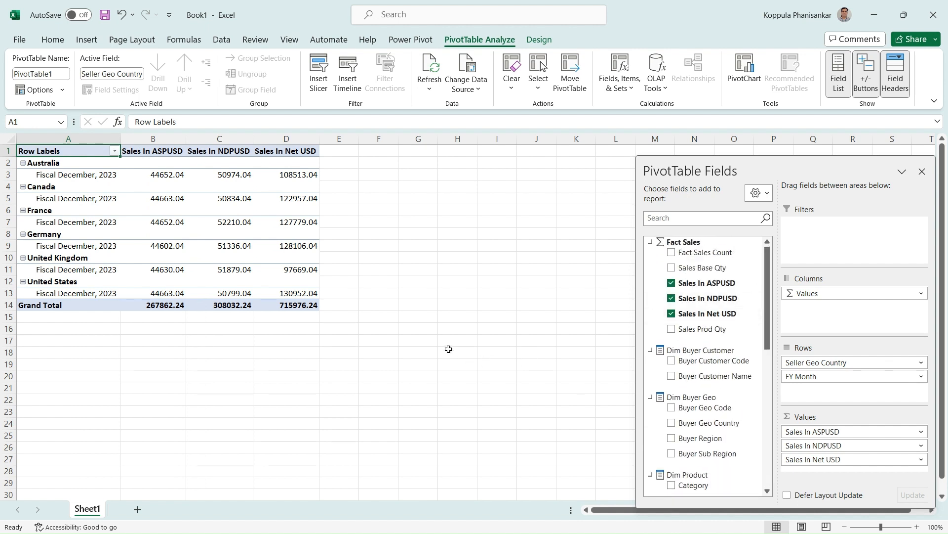
Switch to SQL Server Management Studio and collapse the object tree to the list of LocalHost Analysis Services databases.
mouse_move(260, 250)
key("alt+Tab")
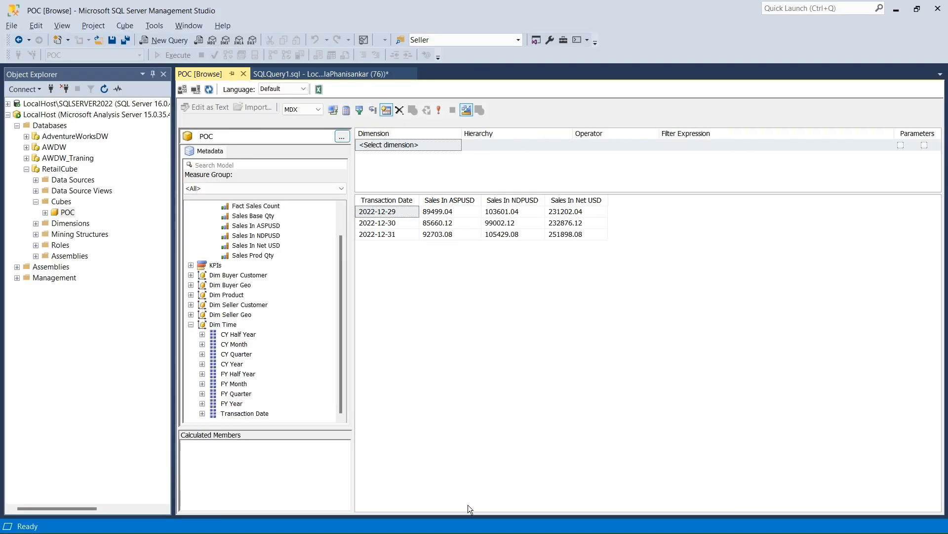
left_click(8, 115)
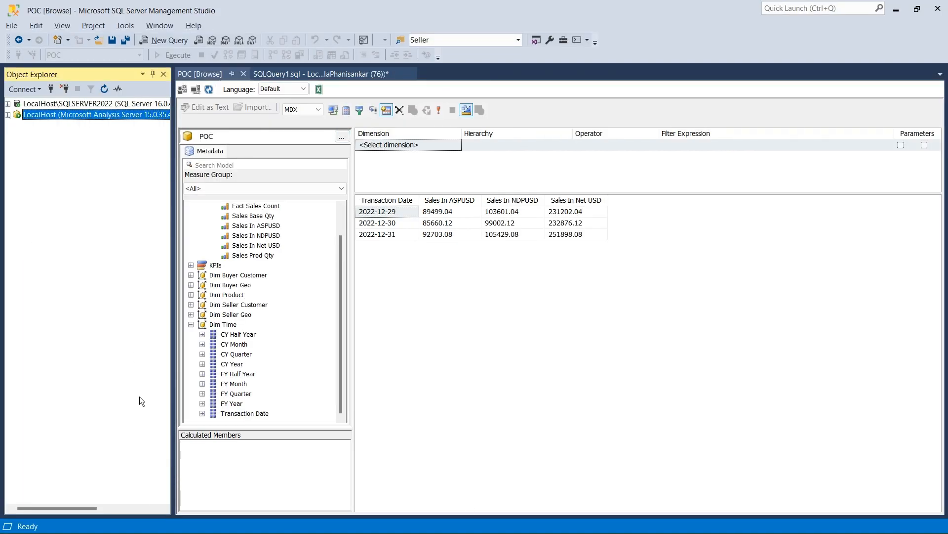
left_click_drag(37, 507, 33, 507)
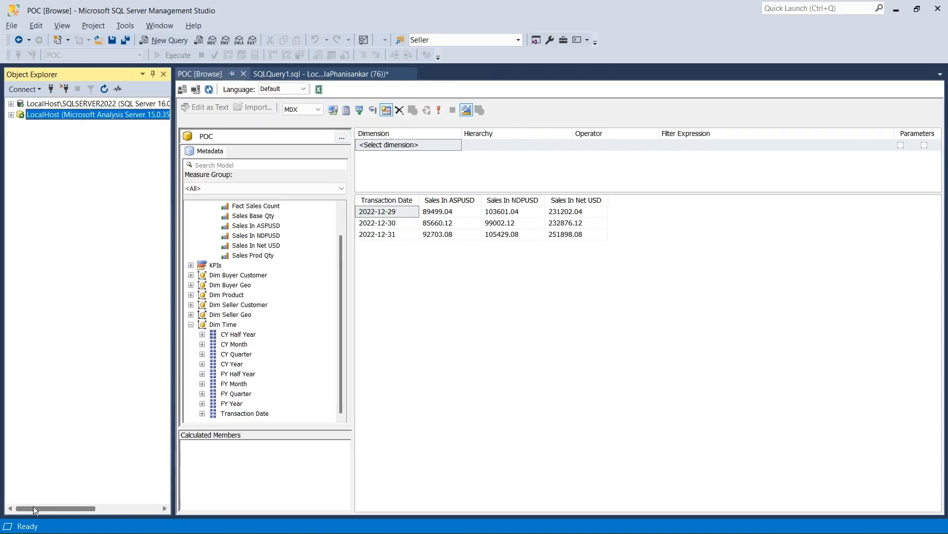
left_click(176, 330)
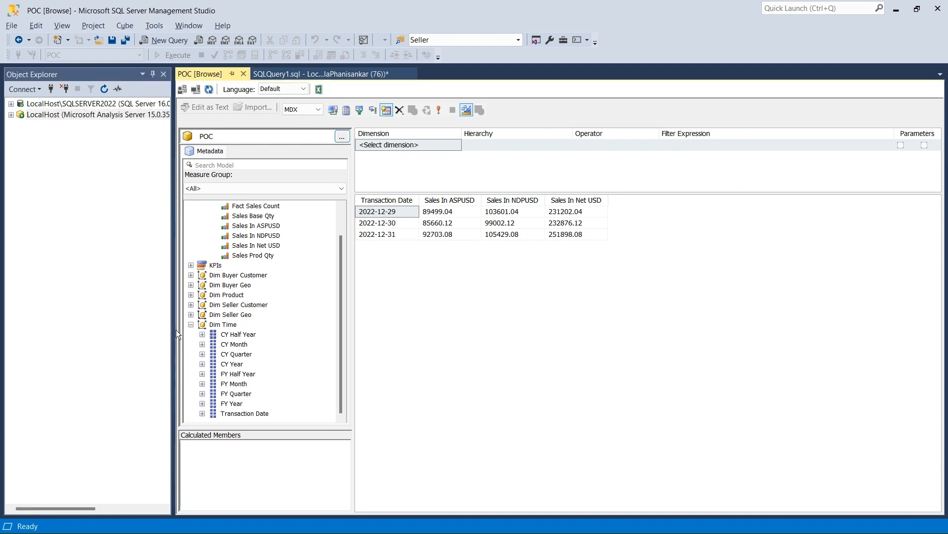
left_click(11, 103)
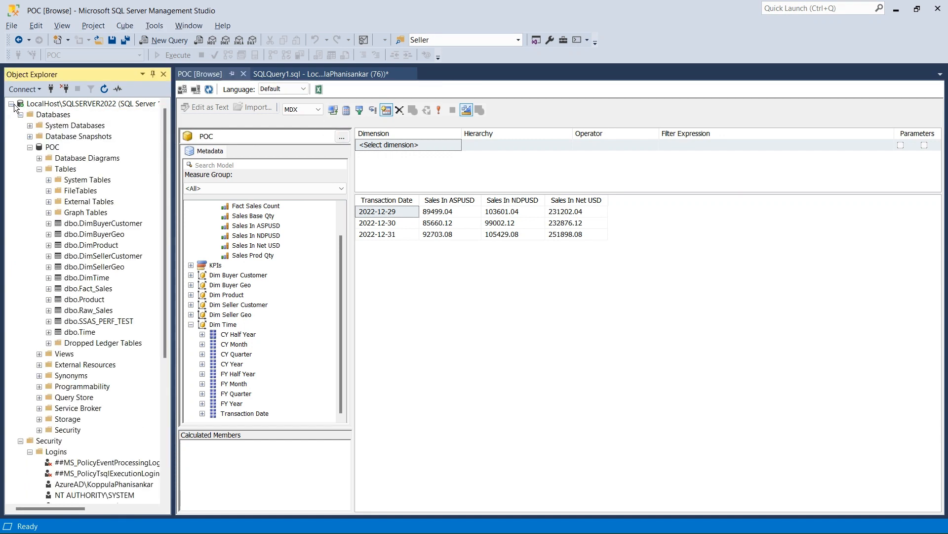
left_click(11, 104)
left_click(11, 114)
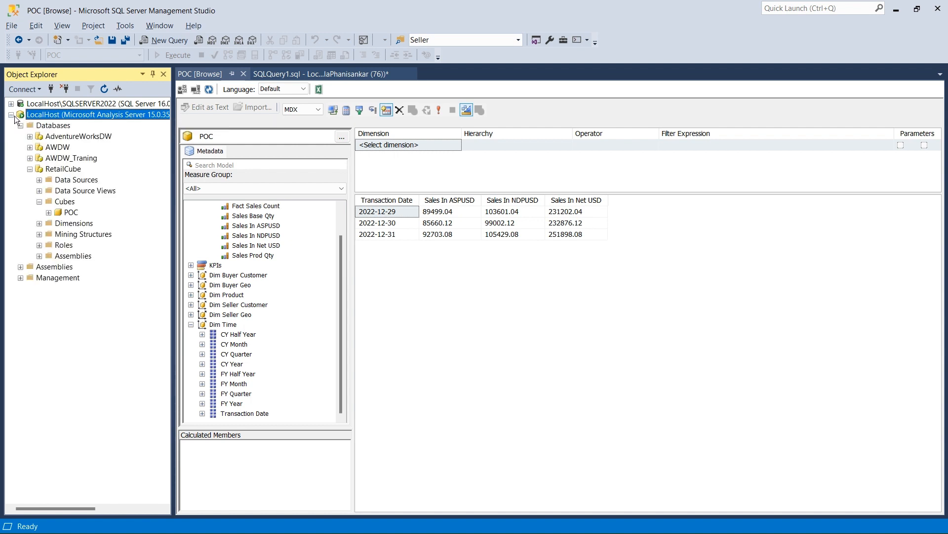
left_click(30, 169)
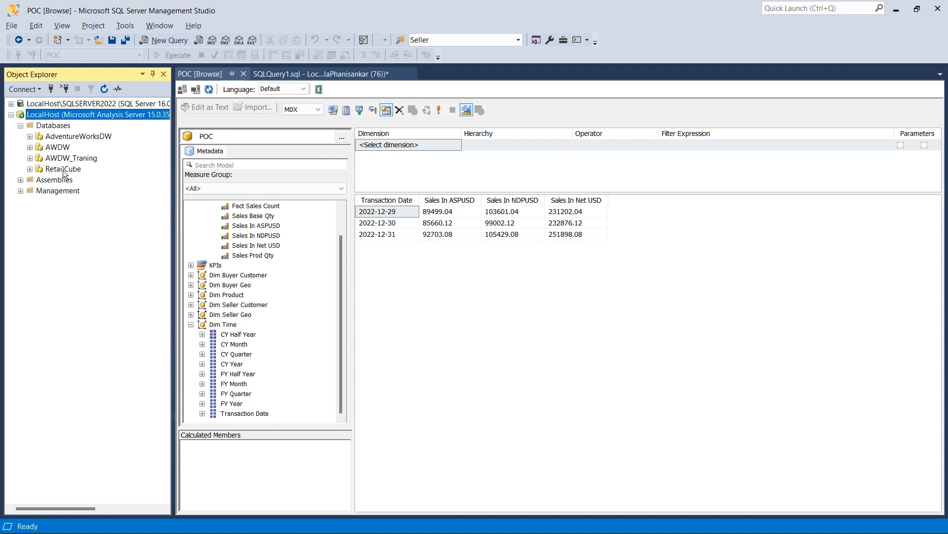
Process the RetailCube database with the Process Full option and close the progress report.
right_click(63, 170)
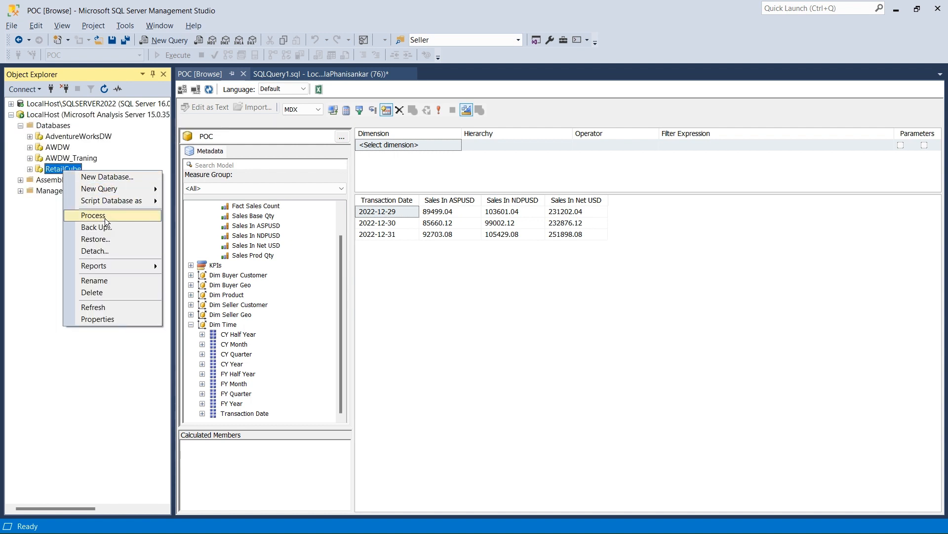
left_click(104, 214)
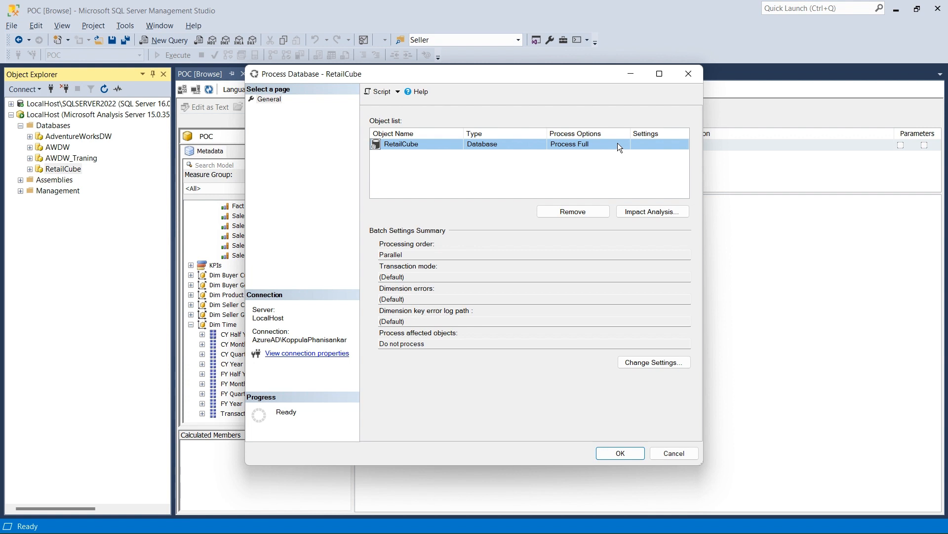
left_click(610, 451)
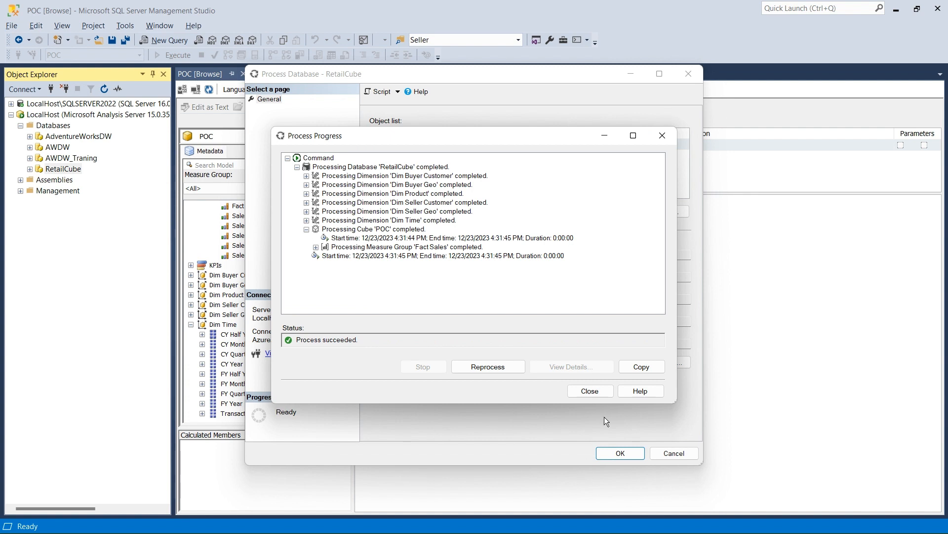
left_click(589, 391)
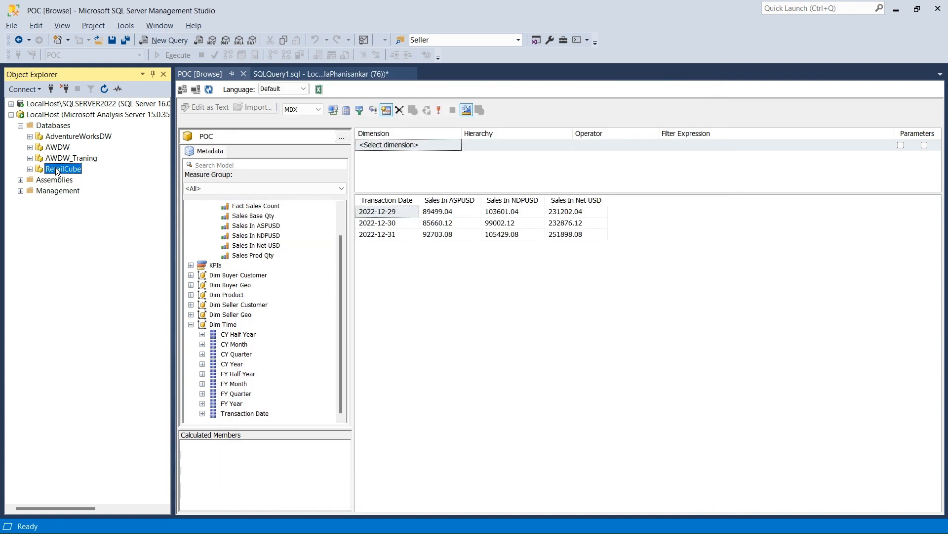
Script the Process Update operation of RetailCube's Dim Buyer Customer dimension to an XMLA query and select the whole script.
left_click(30, 169)
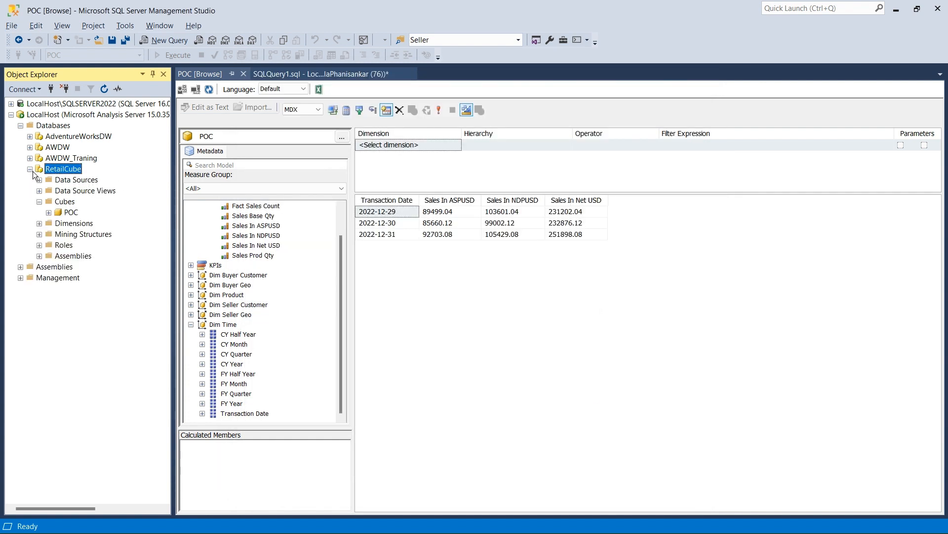
left_click(40, 224)
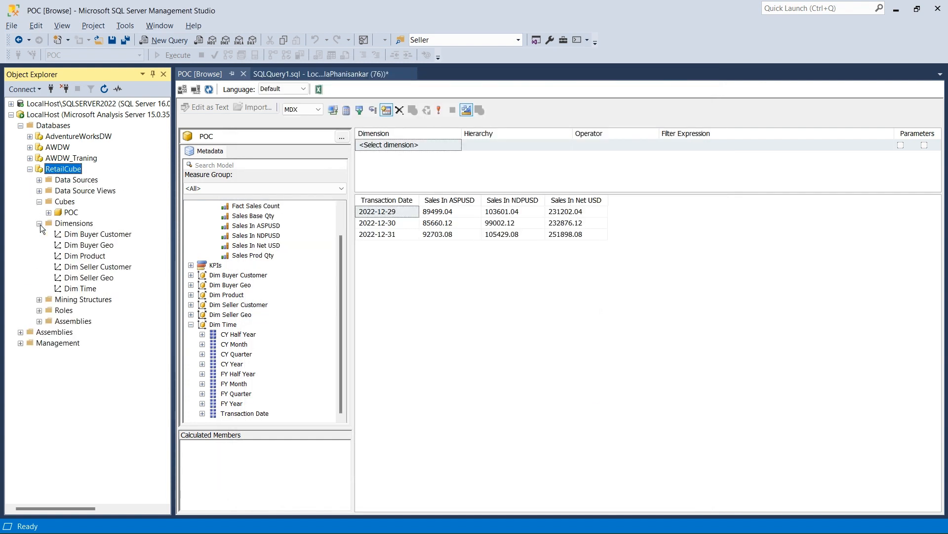
right_click(104, 236)
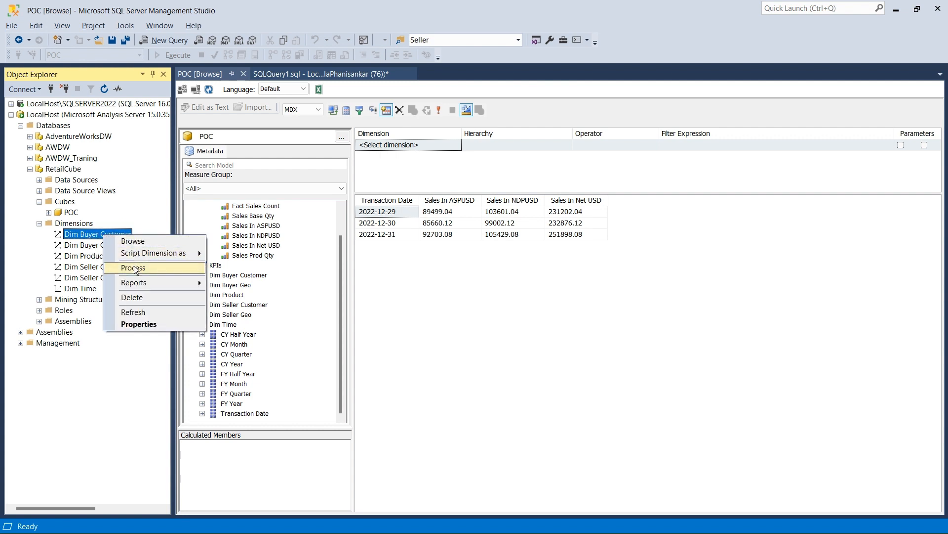
left_click(135, 269)
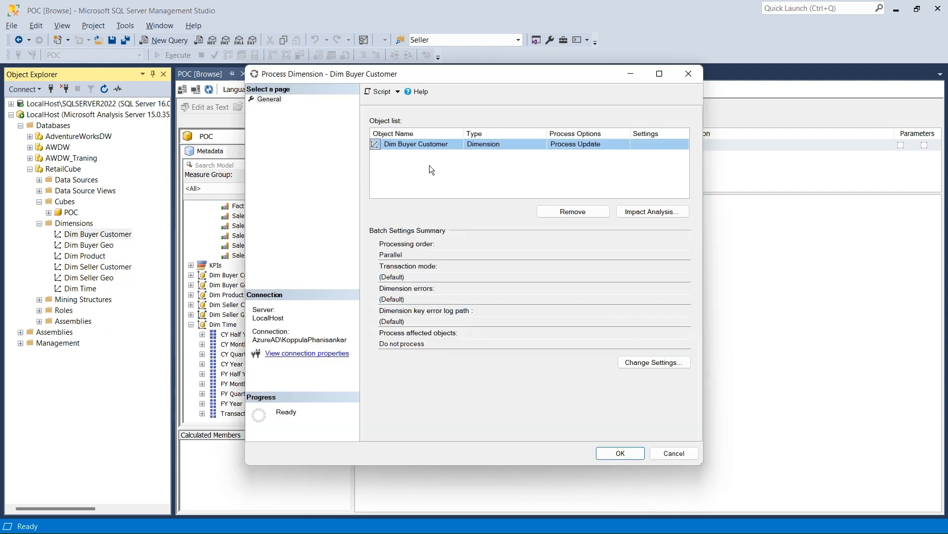
left_click(381, 94)
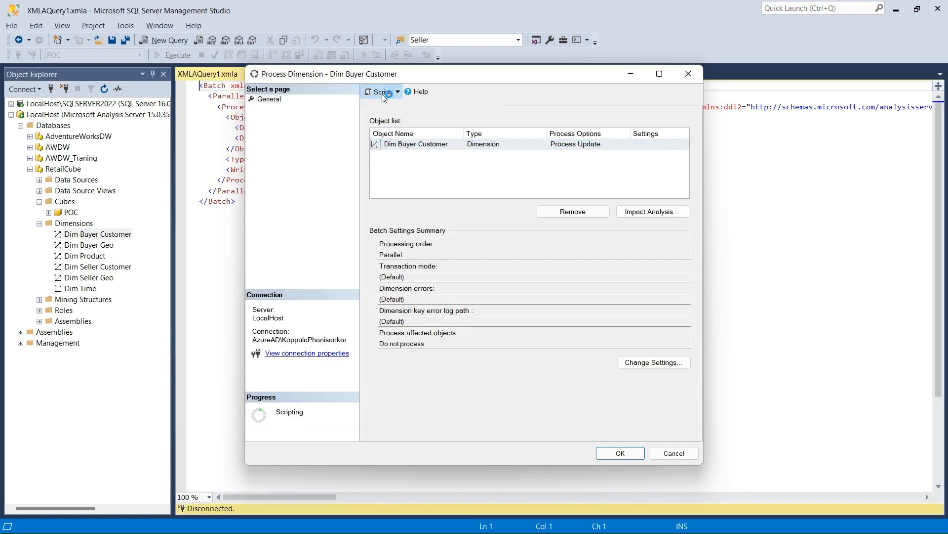
left_click(689, 75)
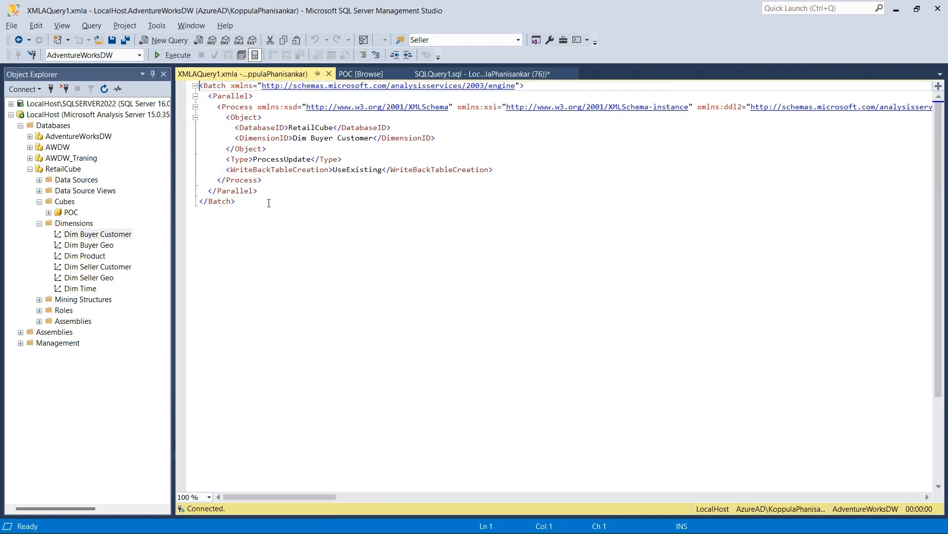
left_click_drag(269, 204, 199, 85)
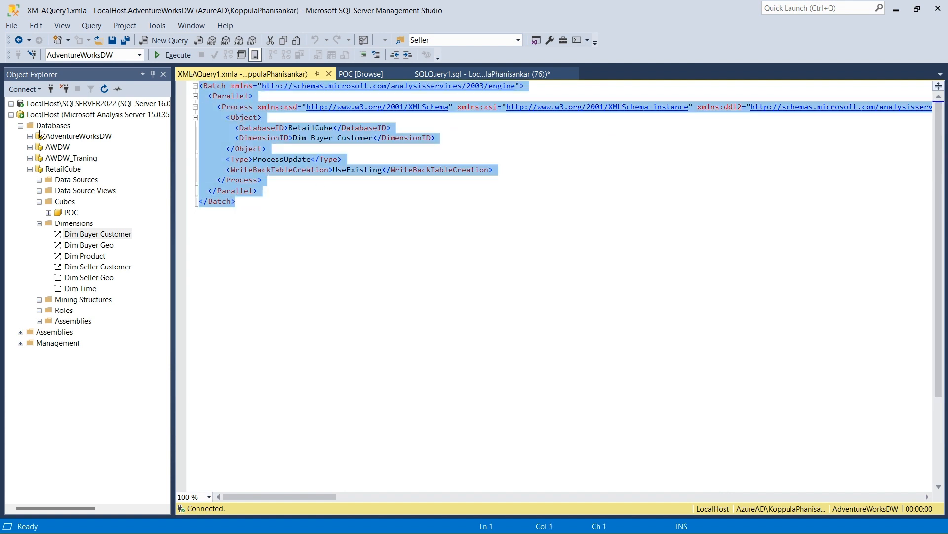
Tidy the LocalHost\SQLSERVER2022 tree and start its SQL Server Agent service.
left_click(11, 104)
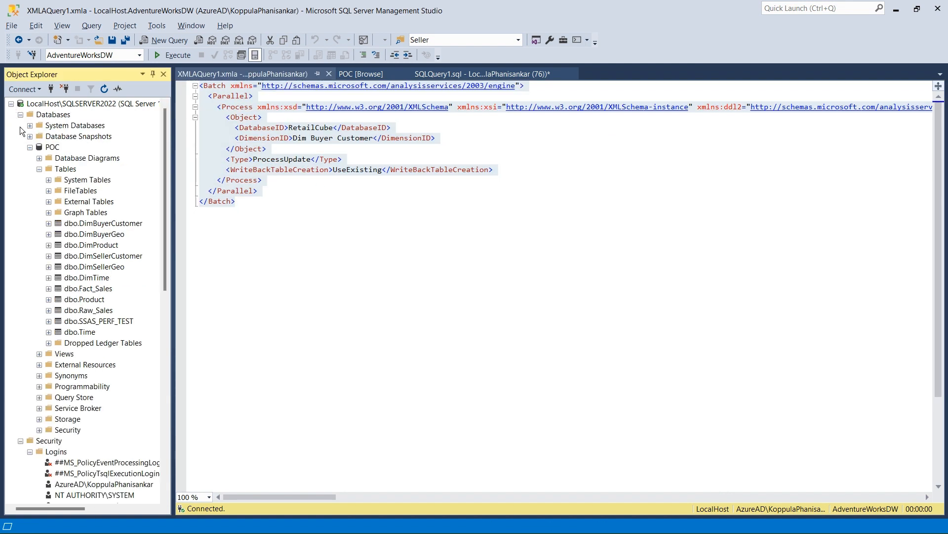
left_click(29, 146)
left_click(20, 114)
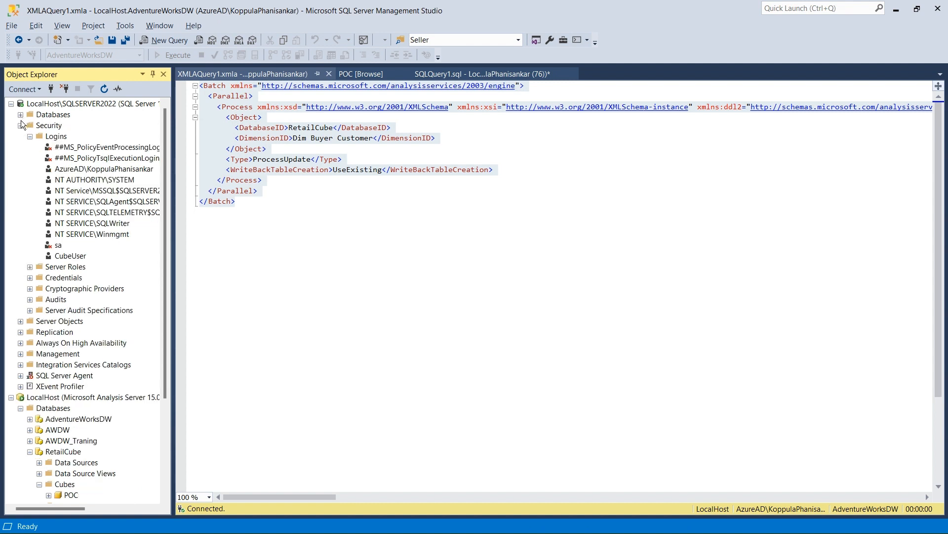
left_click(20, 125)
left_click(45, 191)
right_click(45, 193)
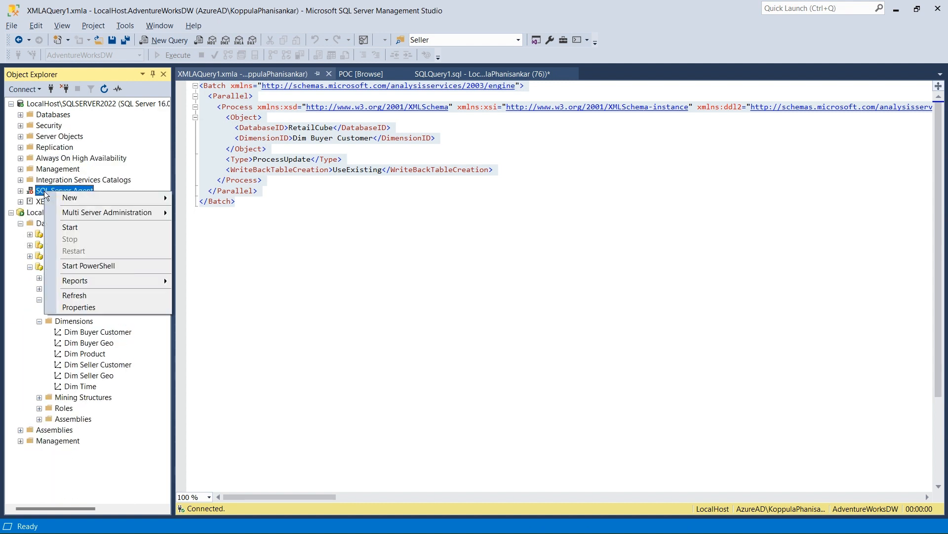
left_click(89, 229)
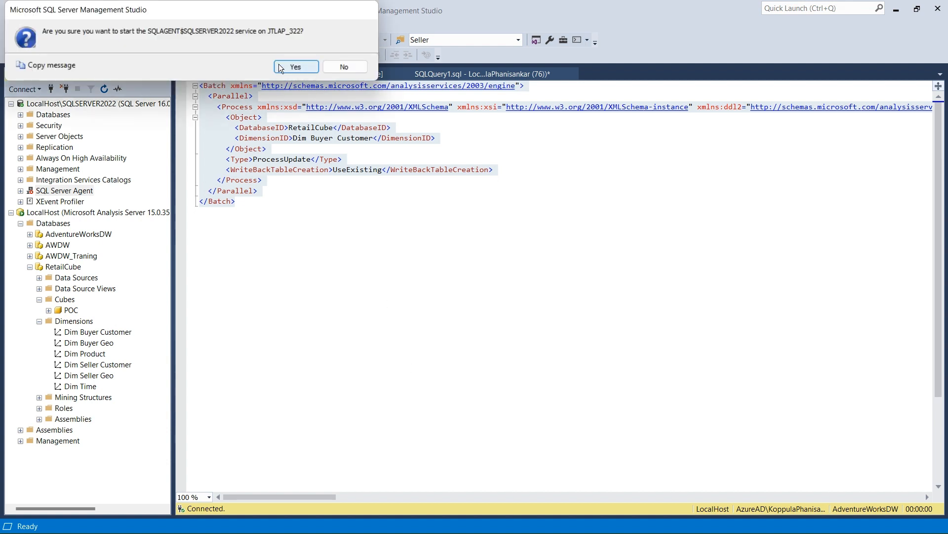
left_click(296, 66)
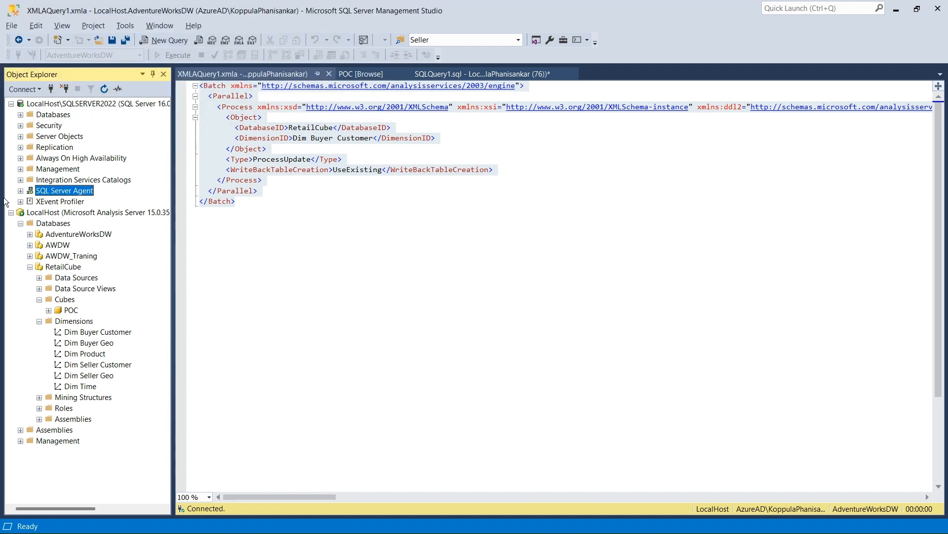
Create a new SQL Server Agent job named ProcessBuyerCustoemrDimension.
left_click(20, 191)
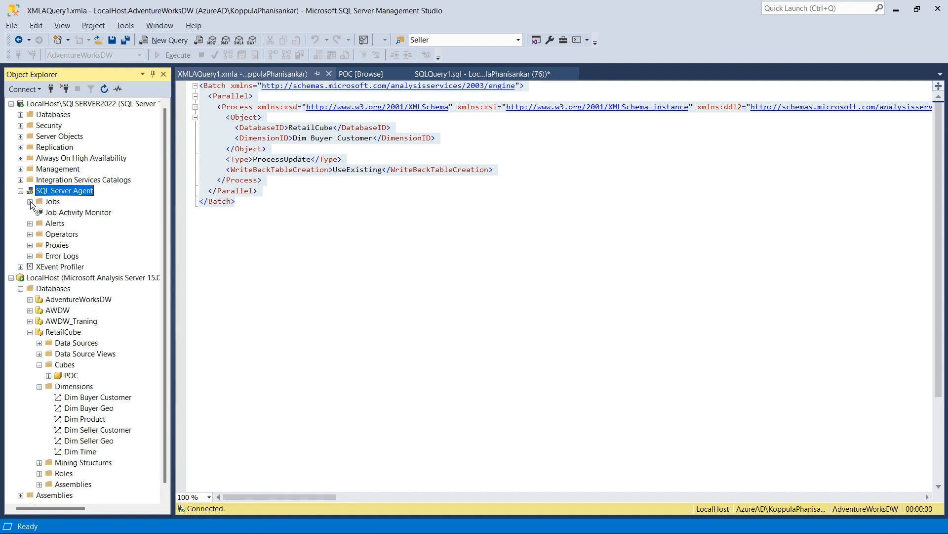
left_click(30, 201)
right_click(54, 202)
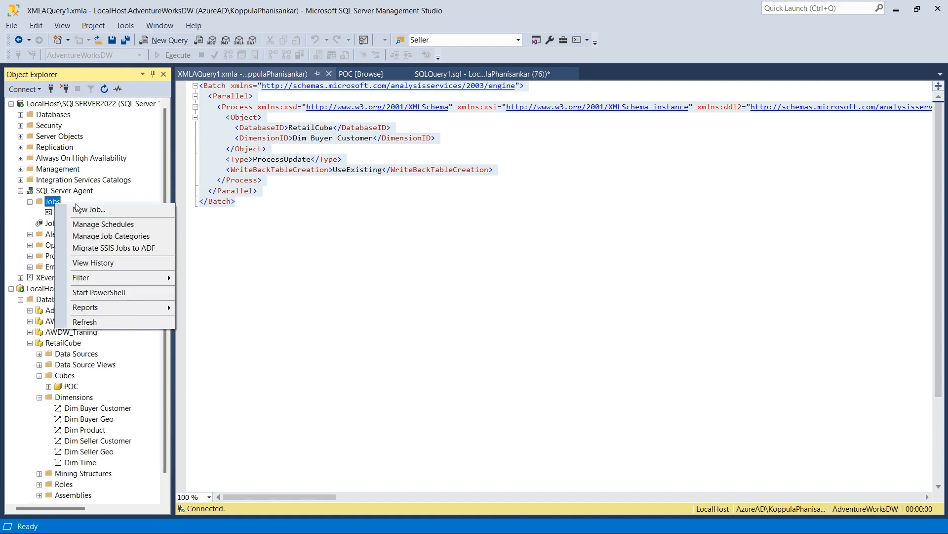
left_click(76, 208)
type("Pro")
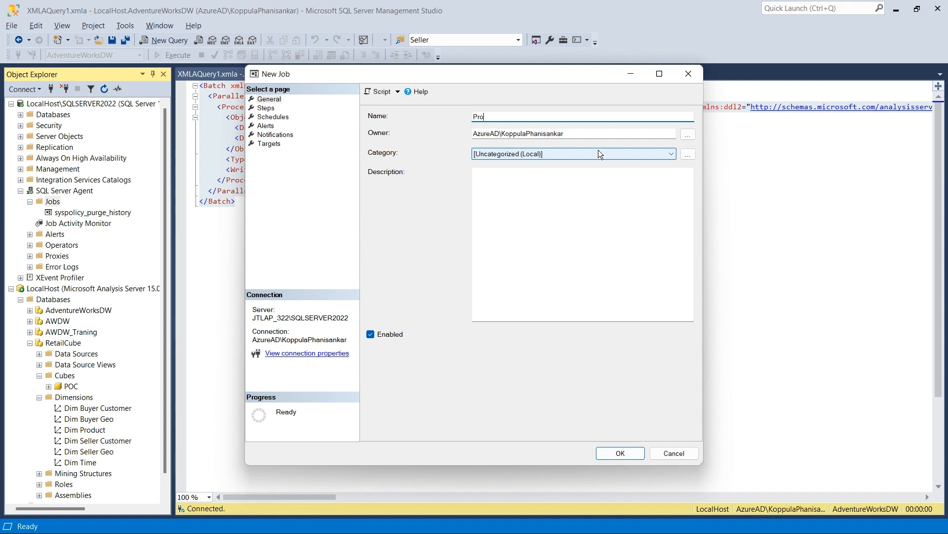
type("cessBuyerCustoemrDimension")
Add a job step named ProcessBuyerCustomer with the type SQL Server Analysis Services Command.
left_click(267, 112)
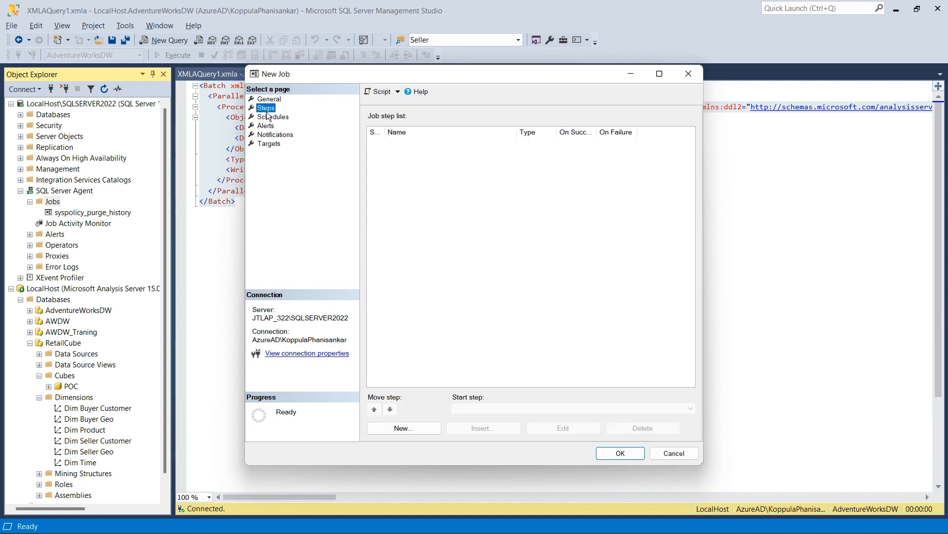
left_click(401, 428)
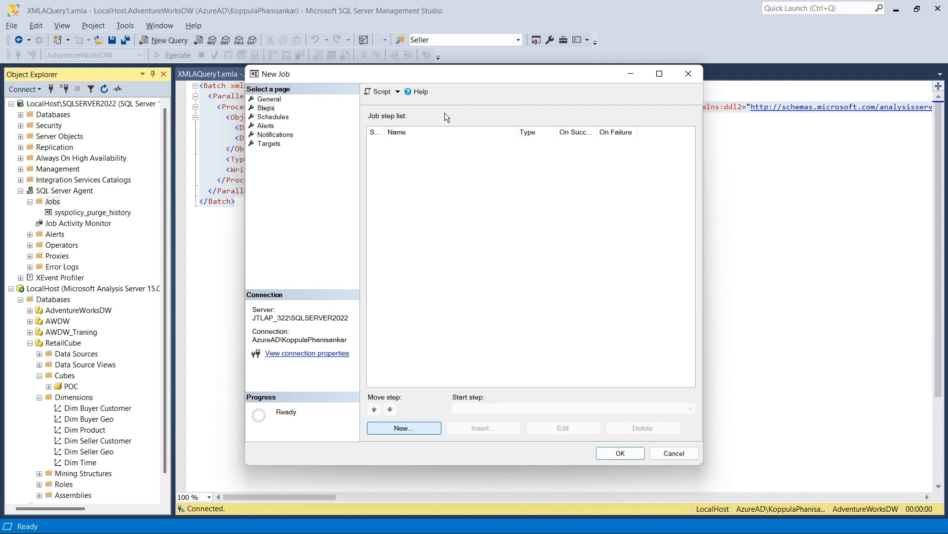
type("P")
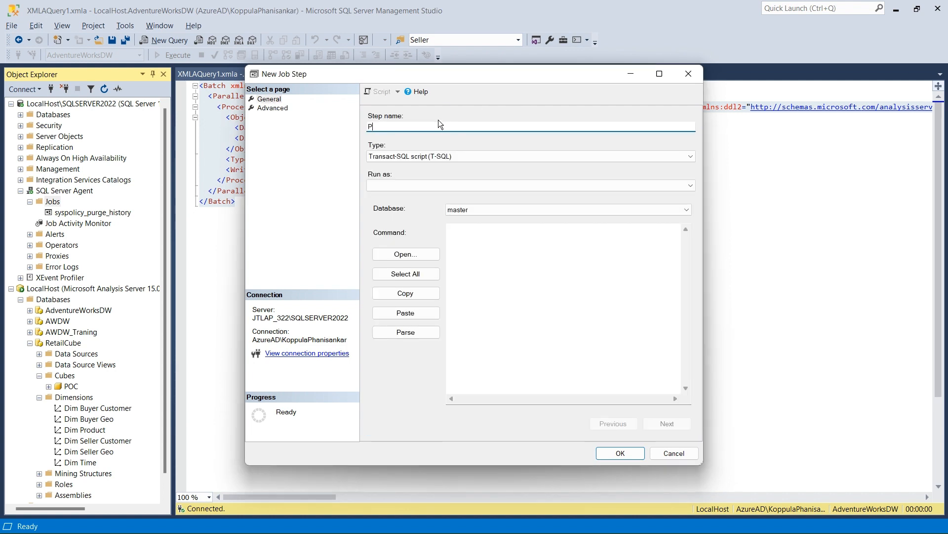
type("rocessBuyerCustomer")
left_click(460, 156)
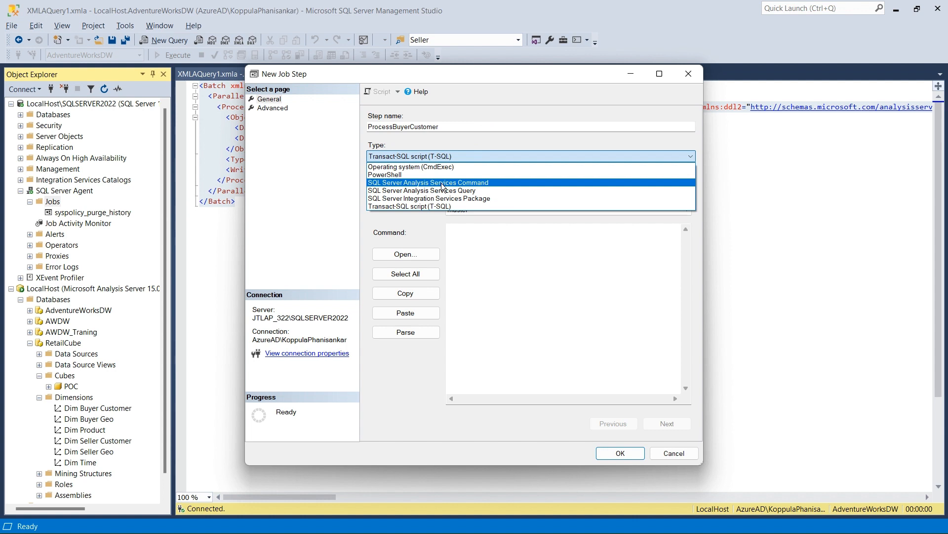
left_click(443, 183)
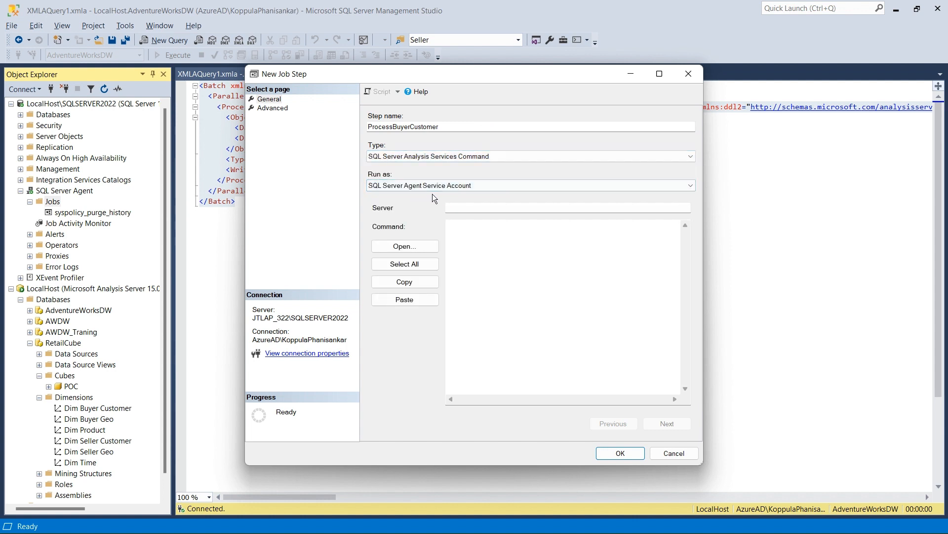
Set the step's server to LocalHost and paste the Dim Buyer Customer Process Update XMLA script as its command.
left_click(497, 208)
type("LocalHost")
left_click(500, 269)
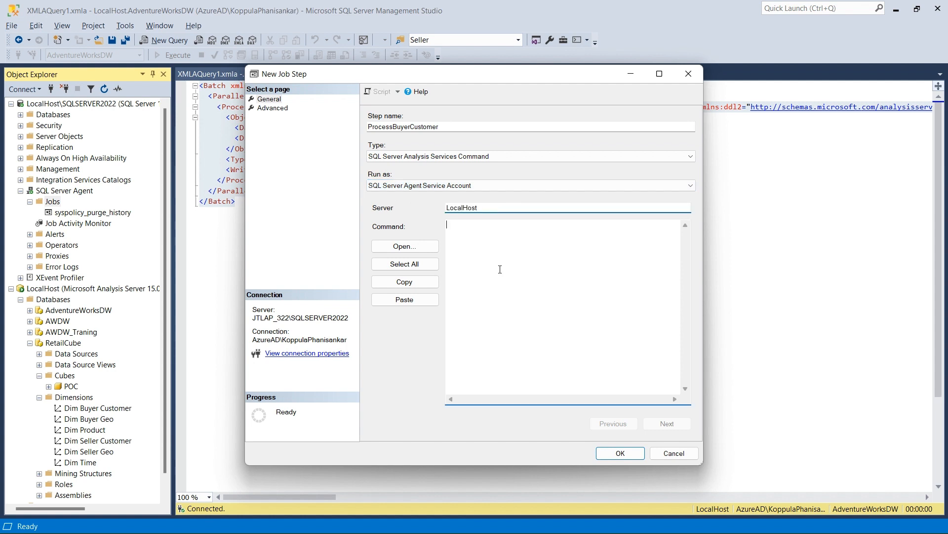
key("ctrl+v")
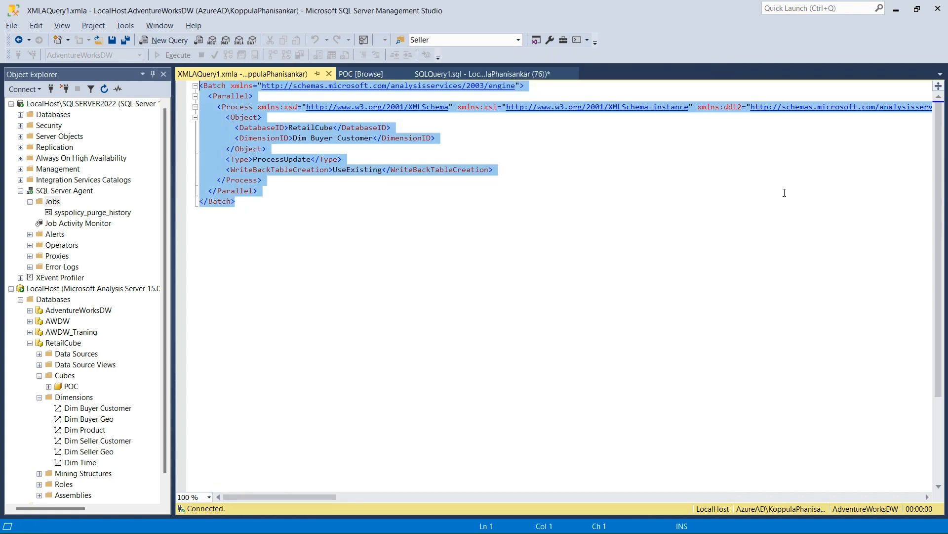
left_click(402, 191)
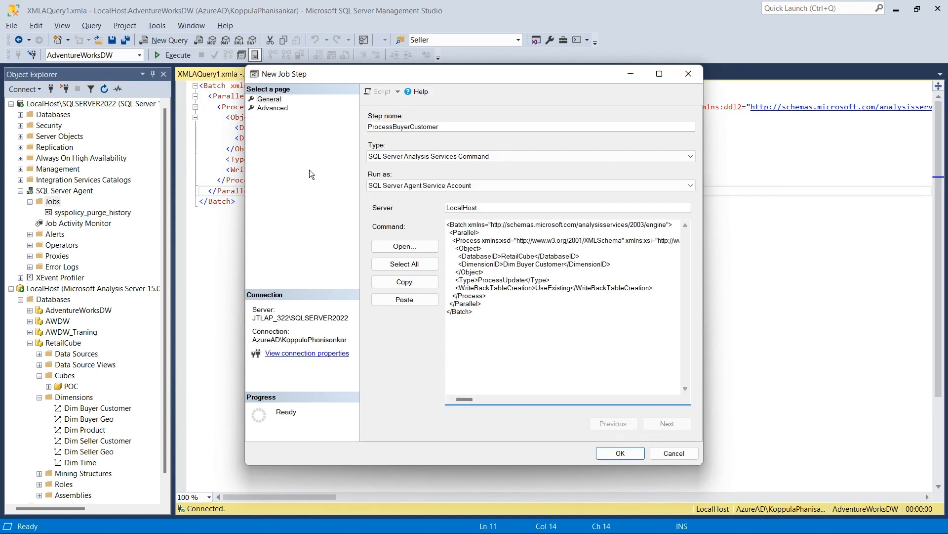
Keep Quit the job reporting success as the step's success action, and save both the step and the job.
left_click(273, 108)
left_click(494, 127)
left_click(410, 140)
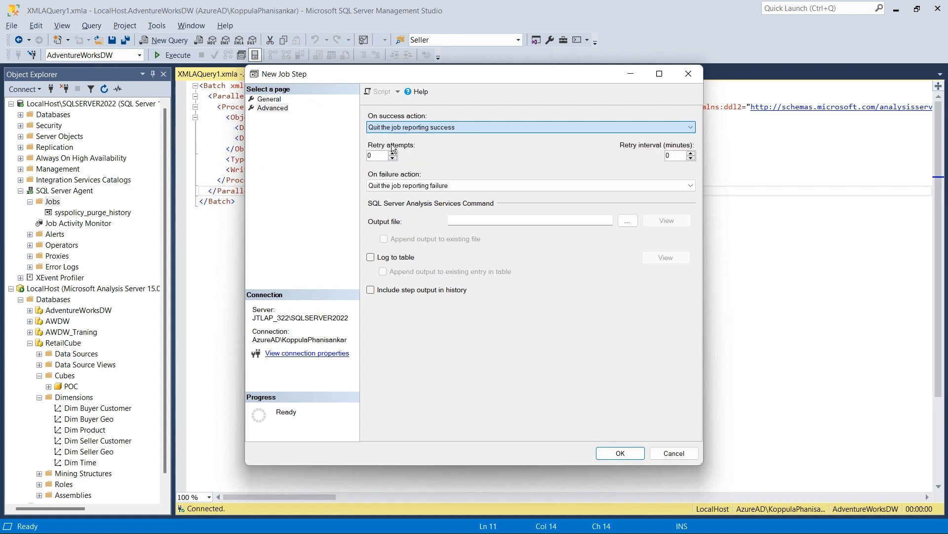
left_click(620, 453)
left_click(620, 453)
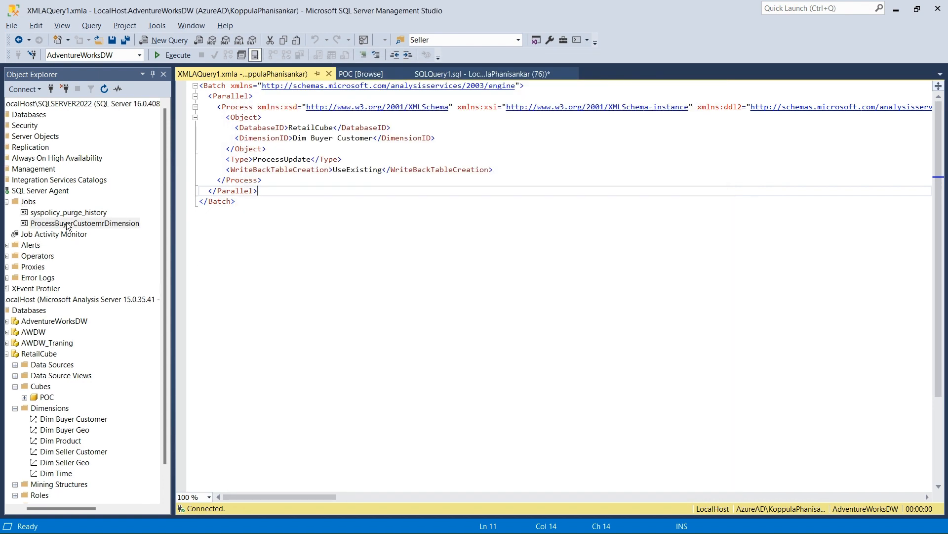
Start the ProcessBuyerCustoemrDimension job and close the start report.
right_click(67, 223)
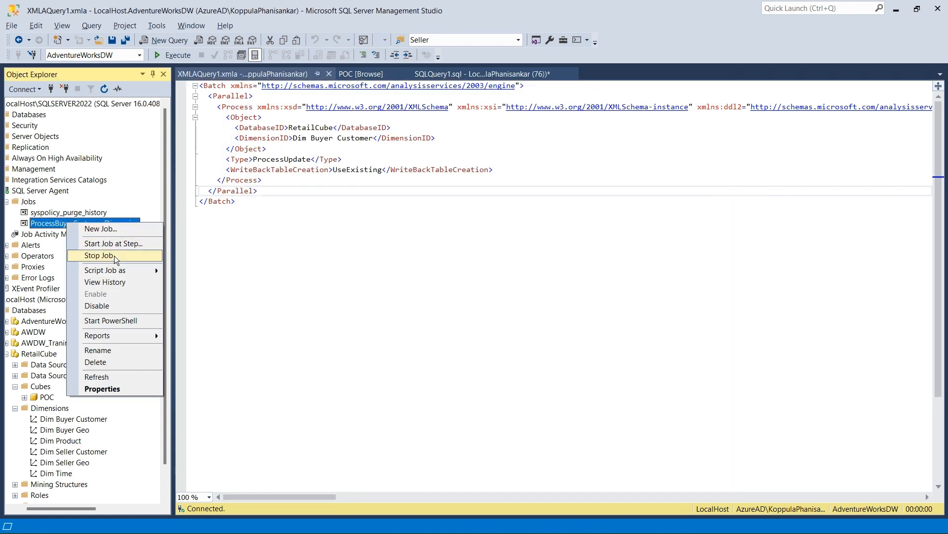
left_click(107, 244)
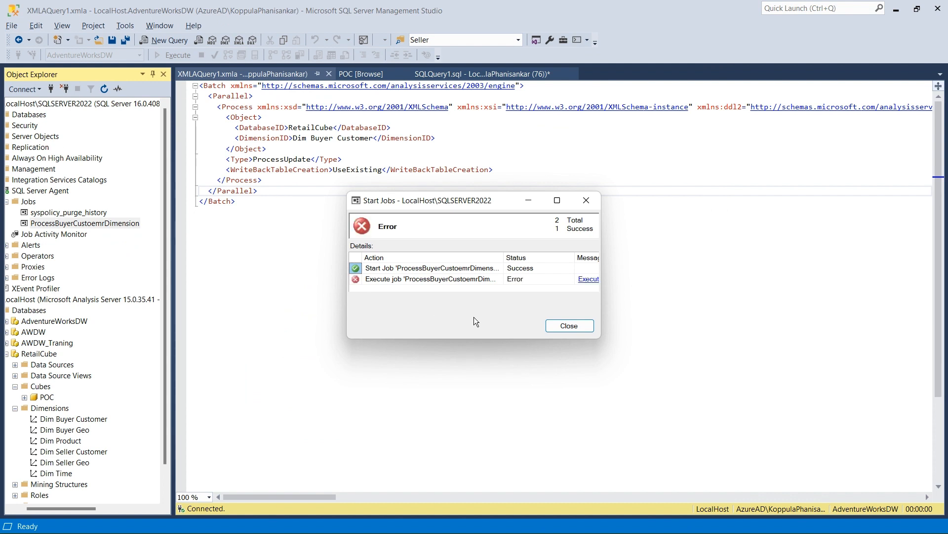
left_click(569, 326)
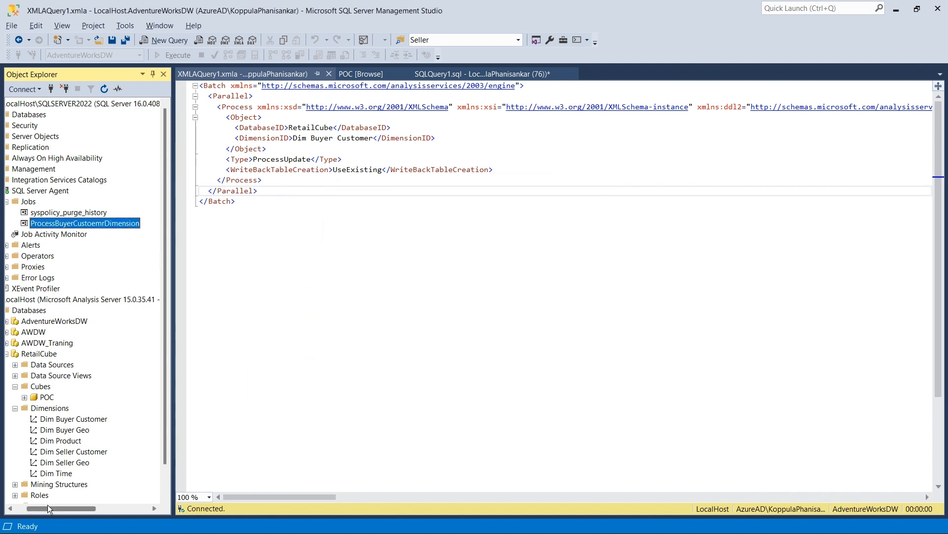
View the run history of the ProcessBuyerCustoemrDimension job and close the log viewer.
left_click_drag(64, 508, 53, 507)
right_click(101, 221)
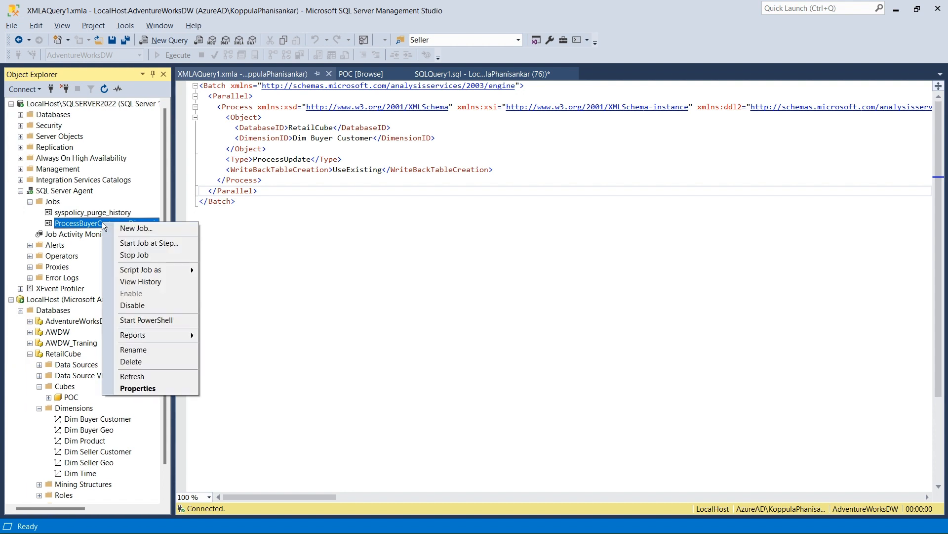
left_click(158, 280)
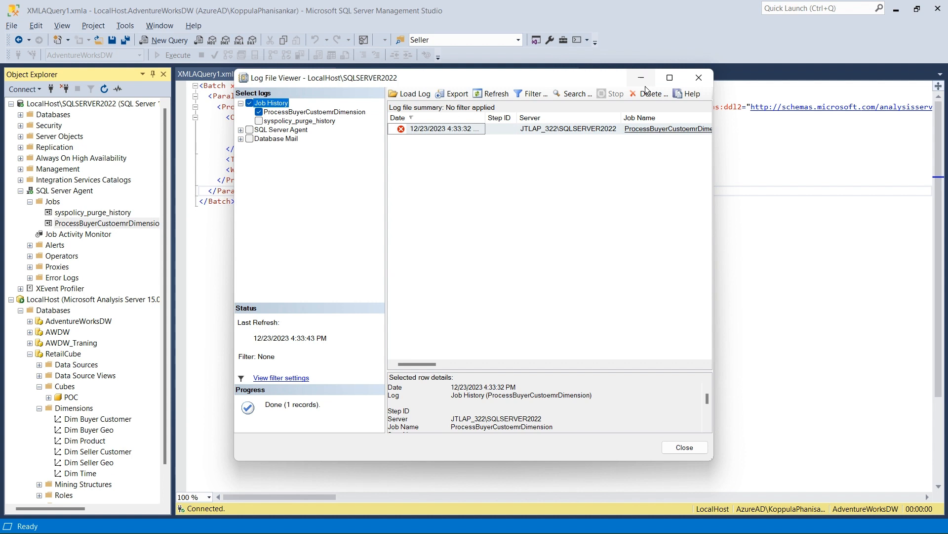
left_click(696, 78)
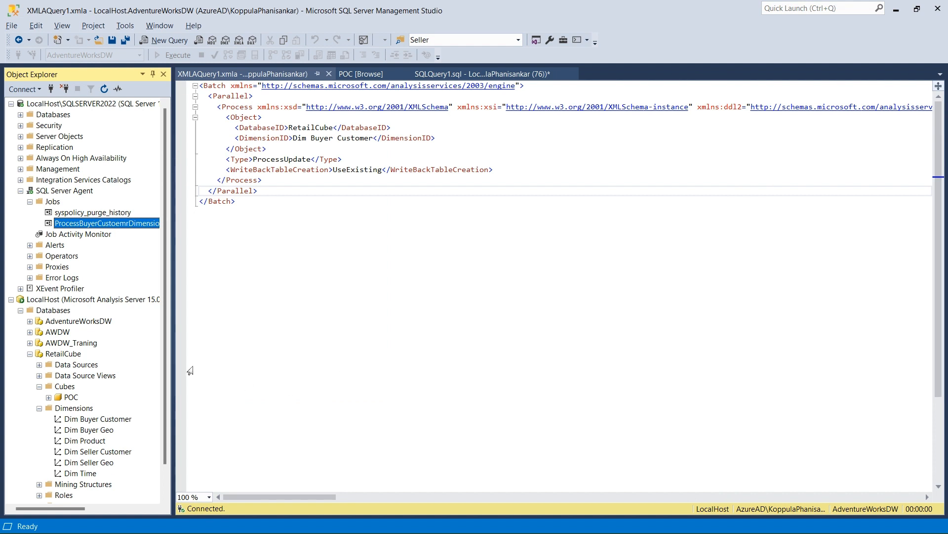
Review the available process options for RetailCube's Dim Buyer Customer dimension and leave without processing it.
left_click_drag(167, 360, 165, 394)
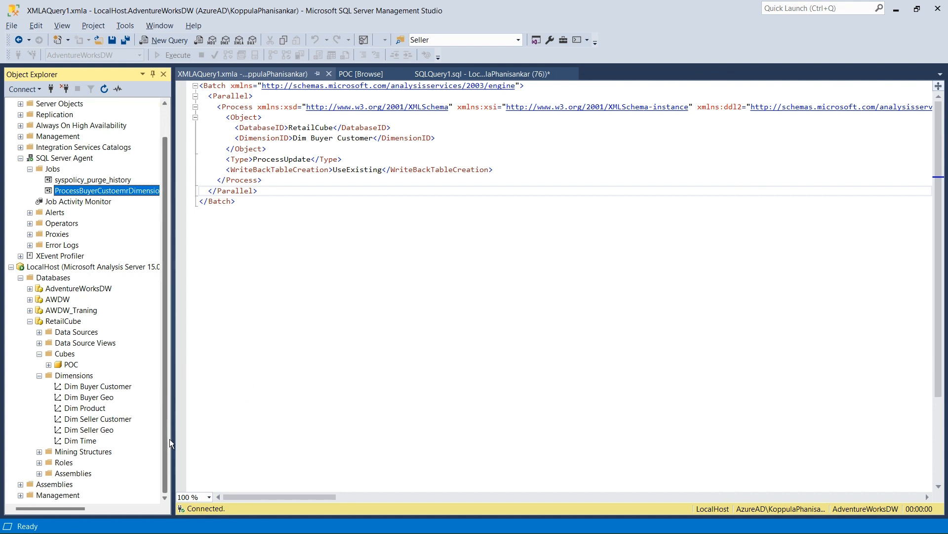
left_click(105, 388)
right_click(105, 388)
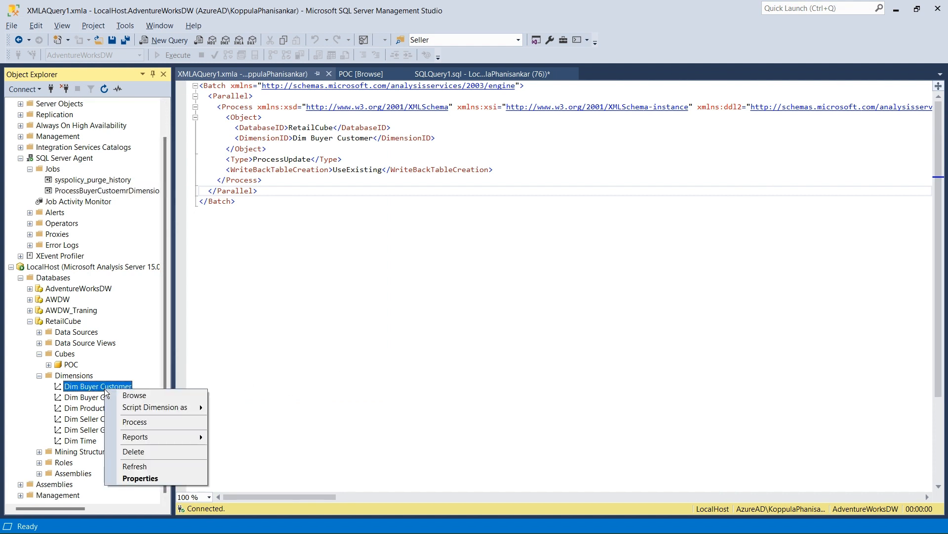
left_click(134, 421)
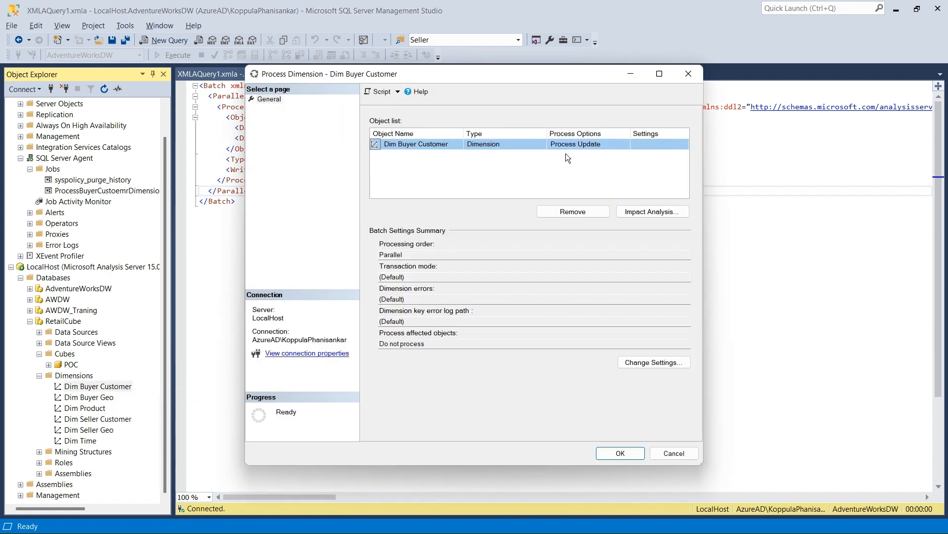
left_click(620, 144)
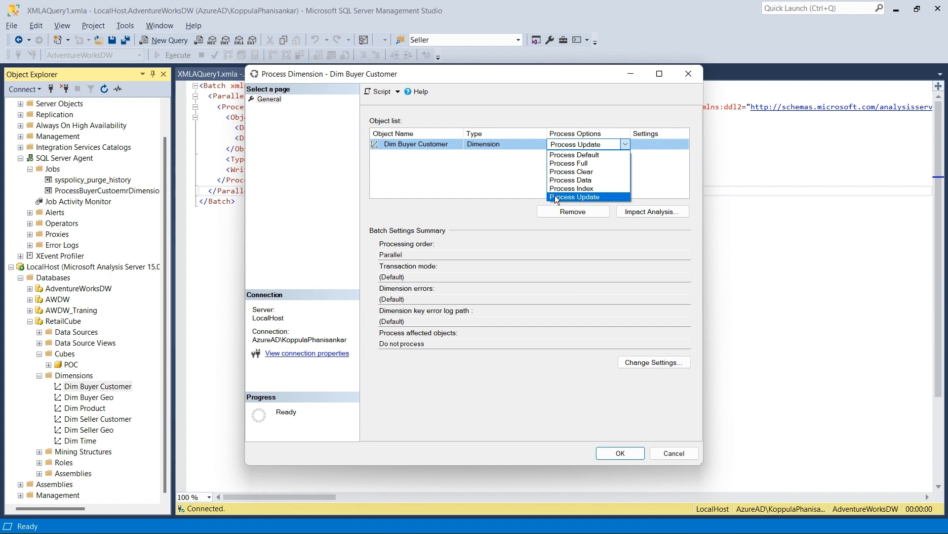
left_click(555, 196)
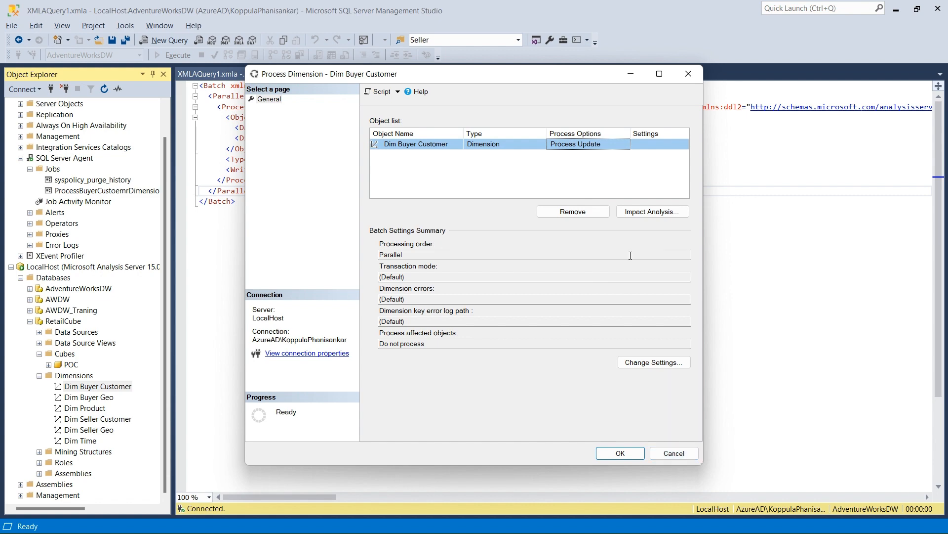
left_click(683, 452)
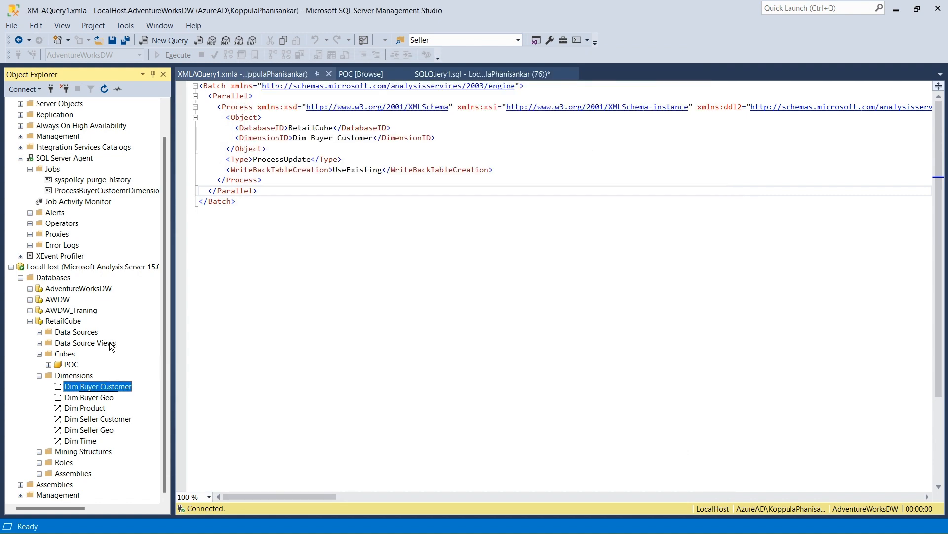
Open the processing settings of the POC cube and look at its Fact Sales measures in Visual Studio's cube structure.
left_click(72, 364)
right_click(72, 364)
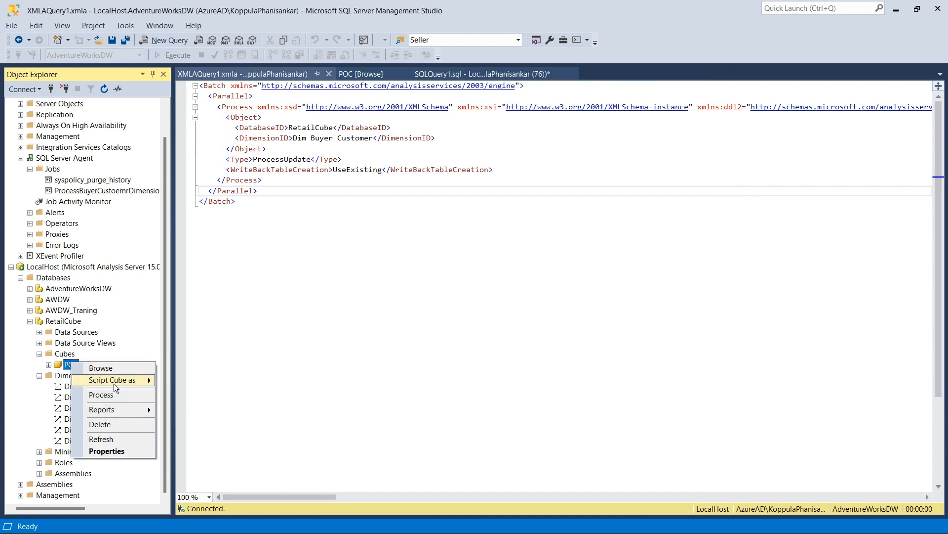
left_click(89, 399)
left_click(595, 143)
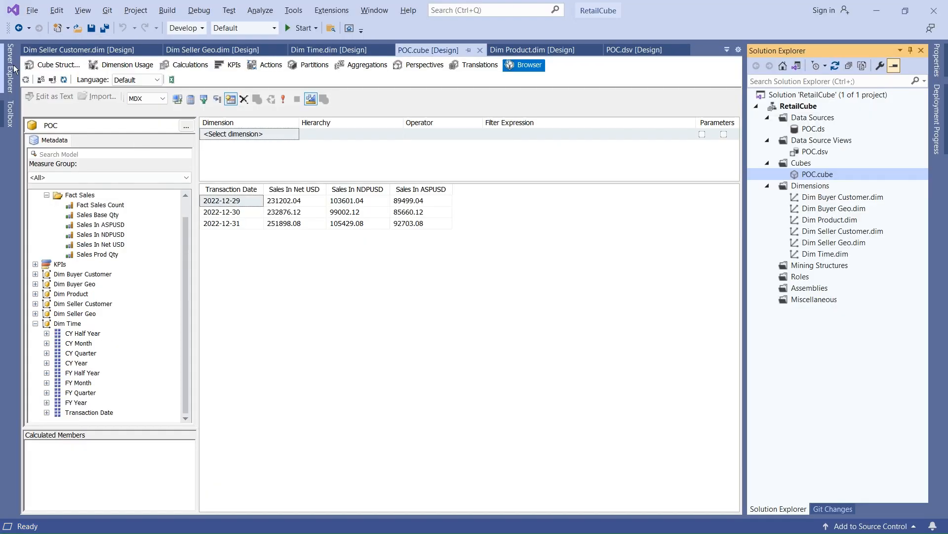
left_click(44, 65)
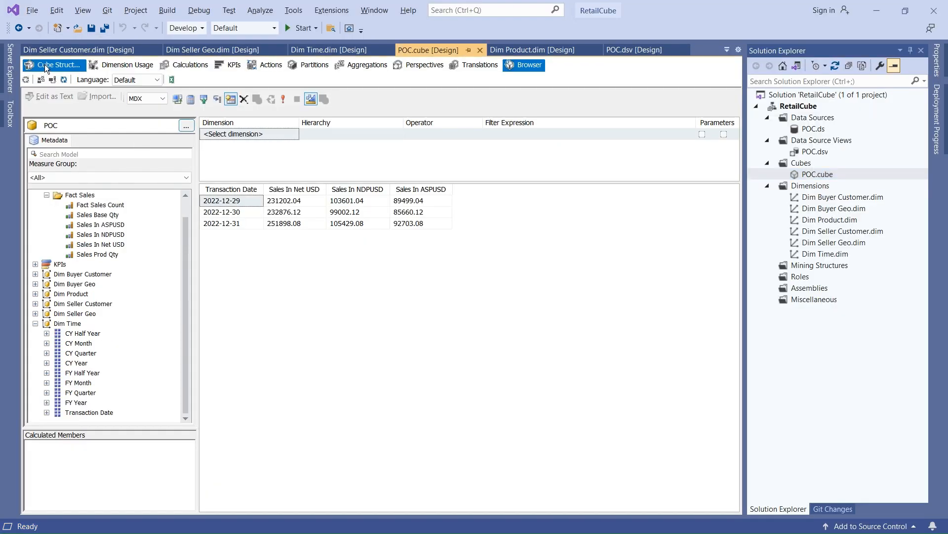
left_click(69, 169)
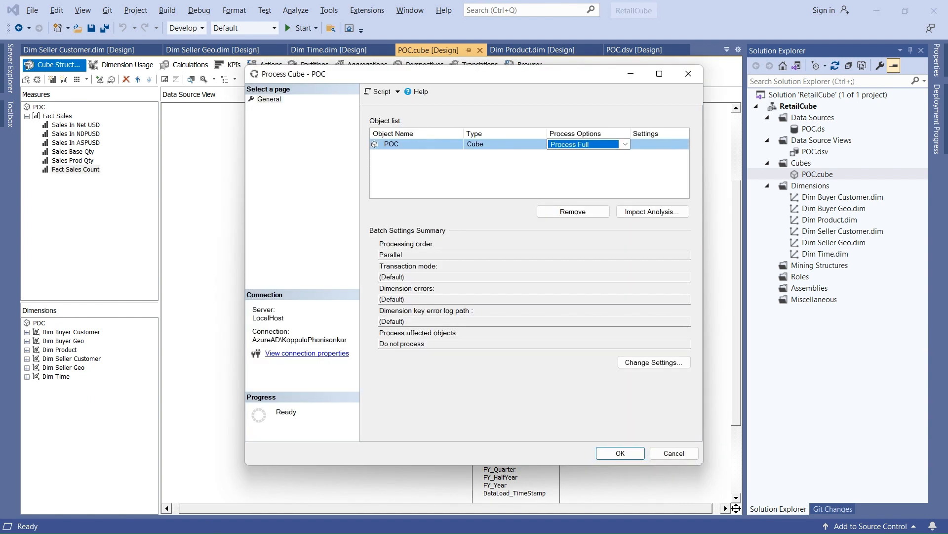
Review the POC cube's available process options in SQL Server Management Studio and cancel without processing.
left_click(625, 146)
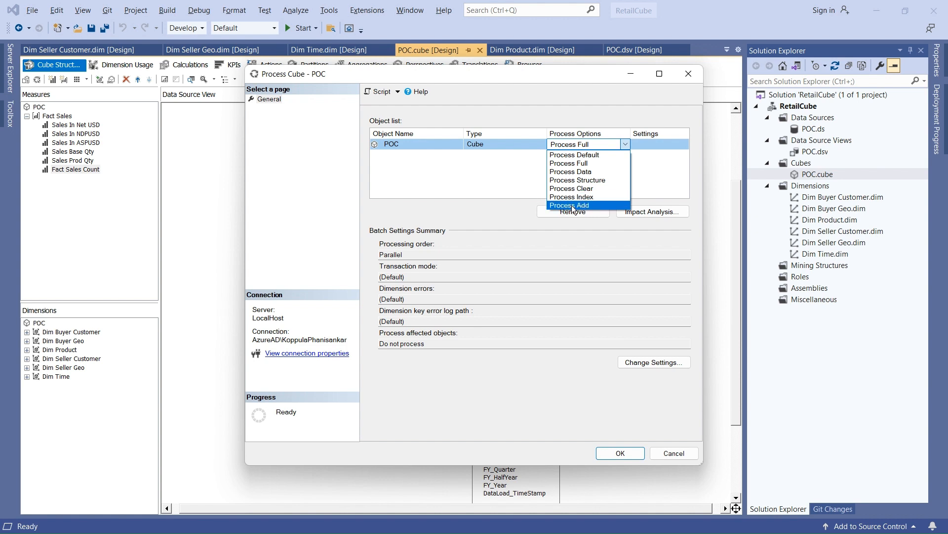
left_click(502, 180)
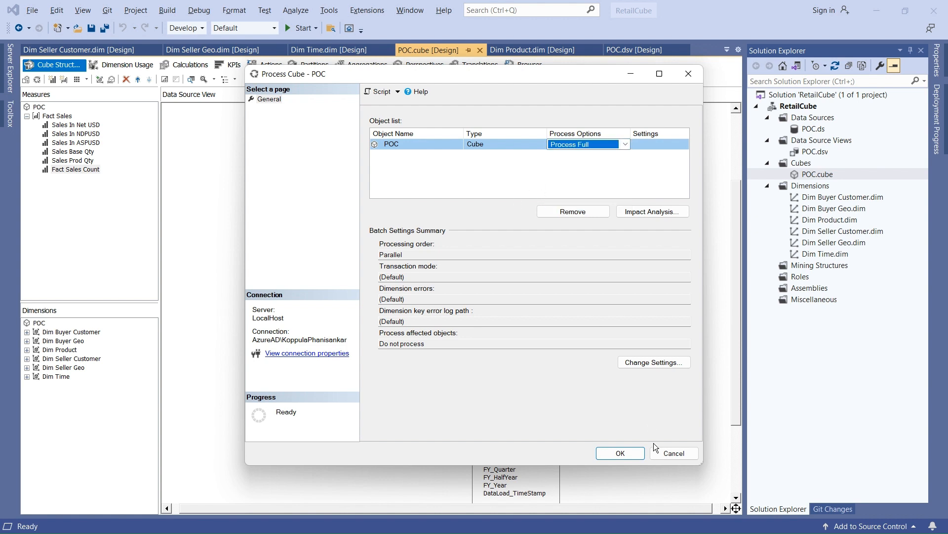
left_click(668, 453)
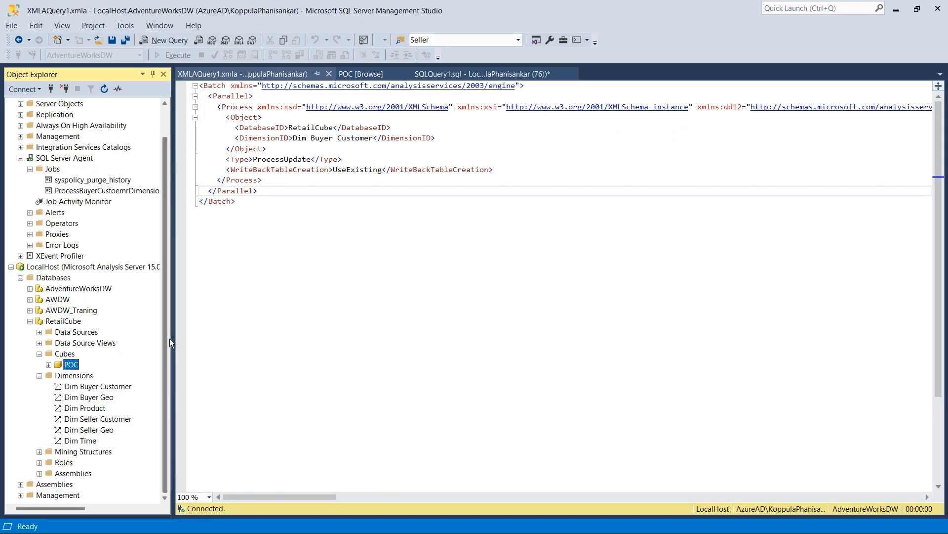
Expand the POC cube's measure groups down to the contents of Fact Sales.
left_click(49, 365)
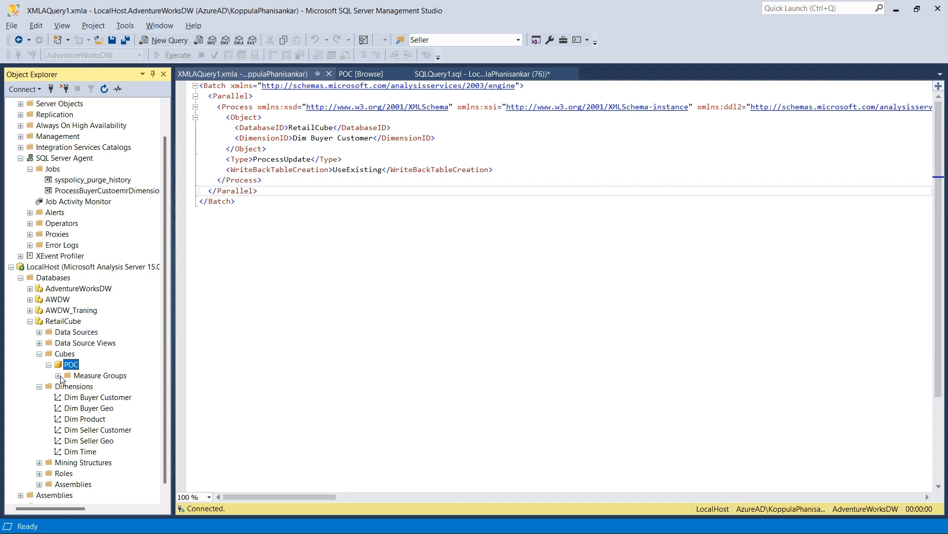
left_click(59, 376)
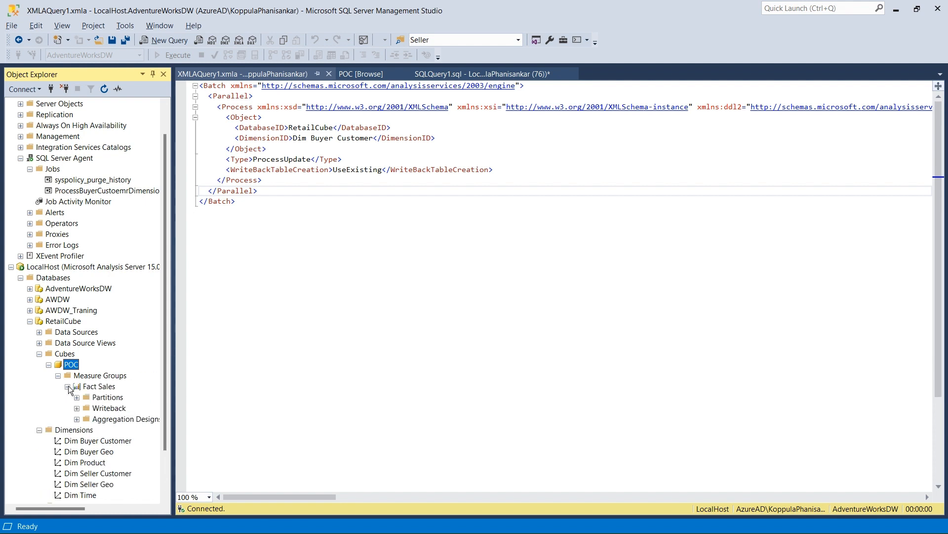
left_click(95, 378)
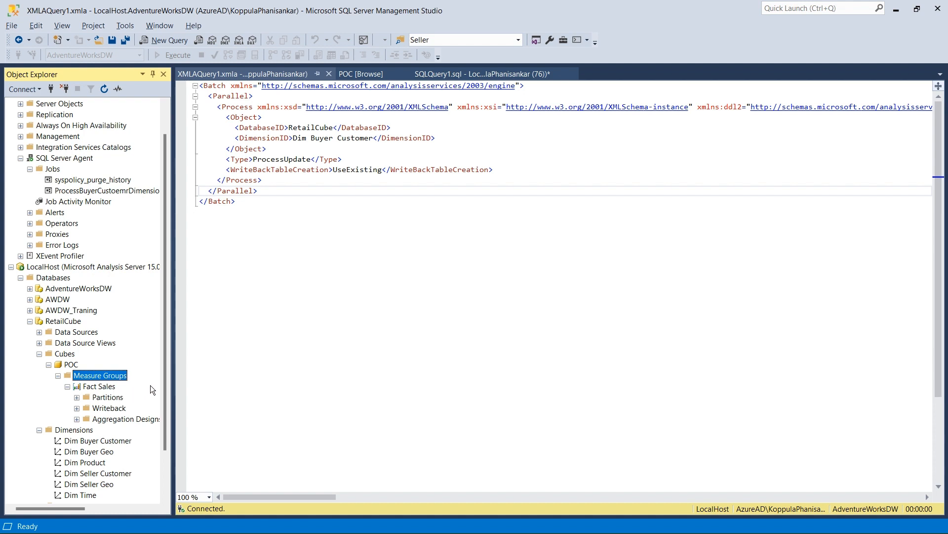
left_click_drag(165, 377, 170, 448)
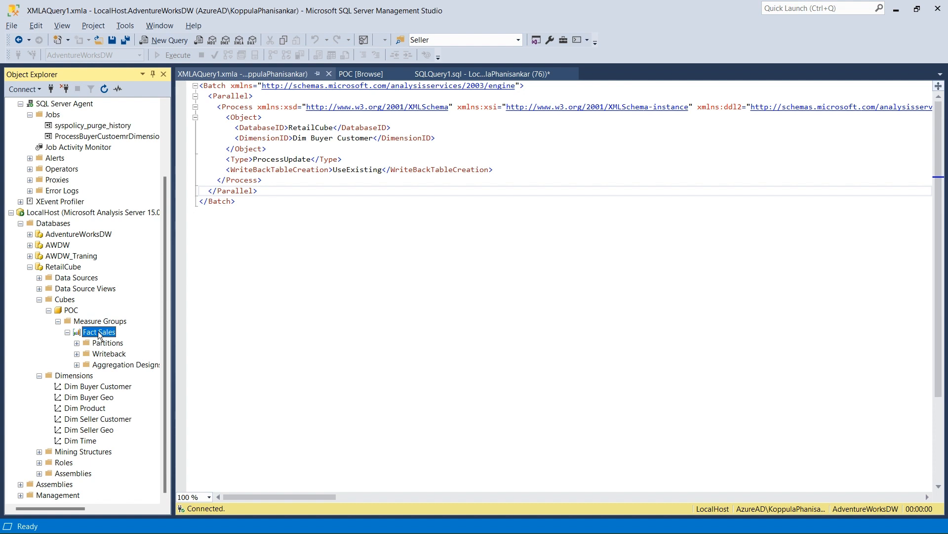
Check the process options of the Fact Sales measure group, cancel without processing, and collapse the RetailCube database.
right_click(98, 331)
left_click(130, 352)
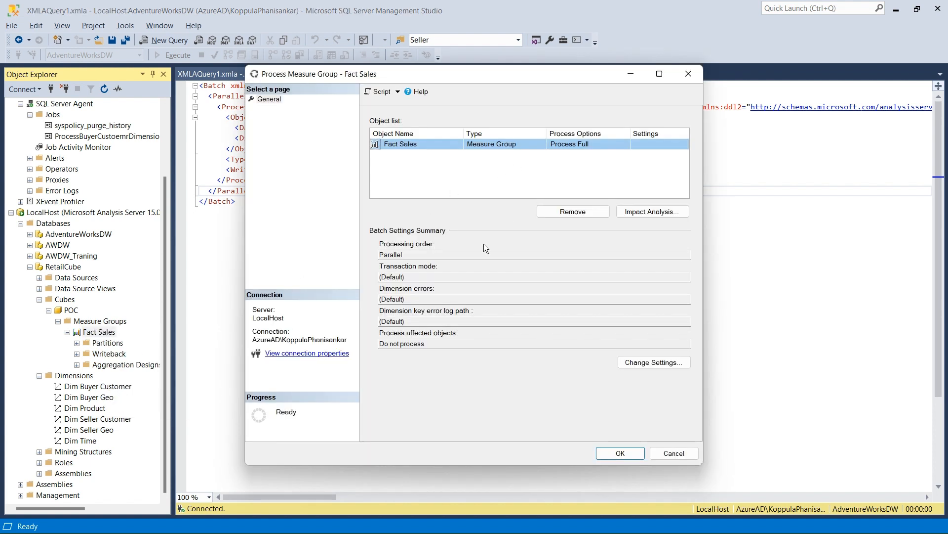
left_click(606, 142)
left_click(486, 171)
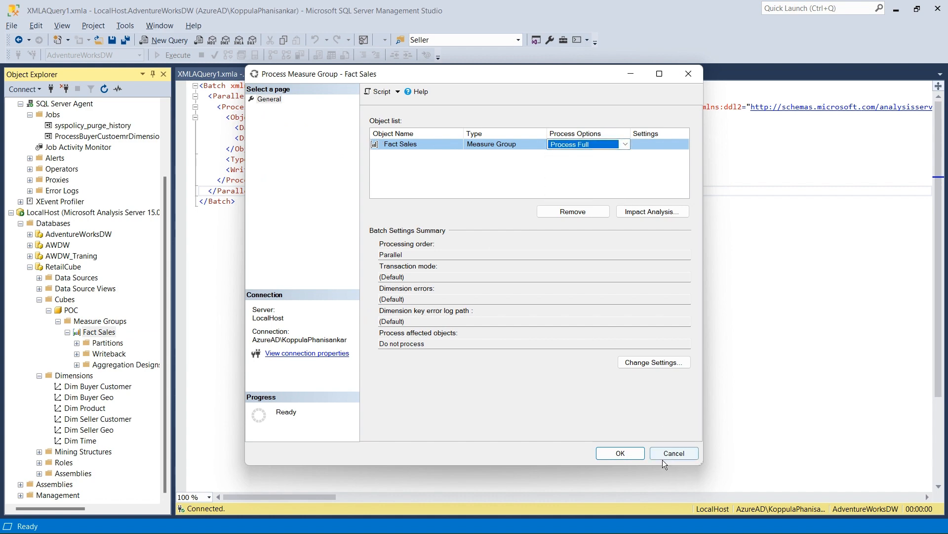
left_click(674, 453)
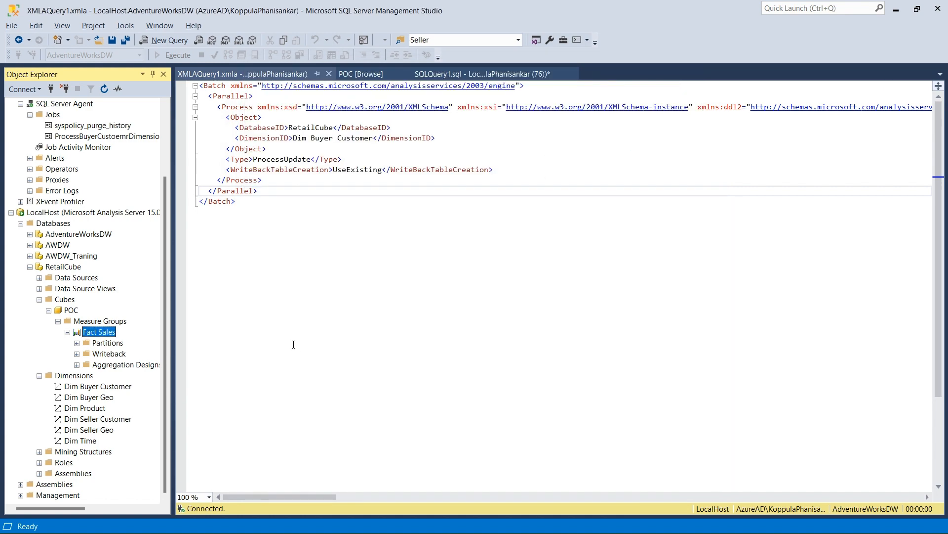
left_click(40, 299)
left_click(29, 331)
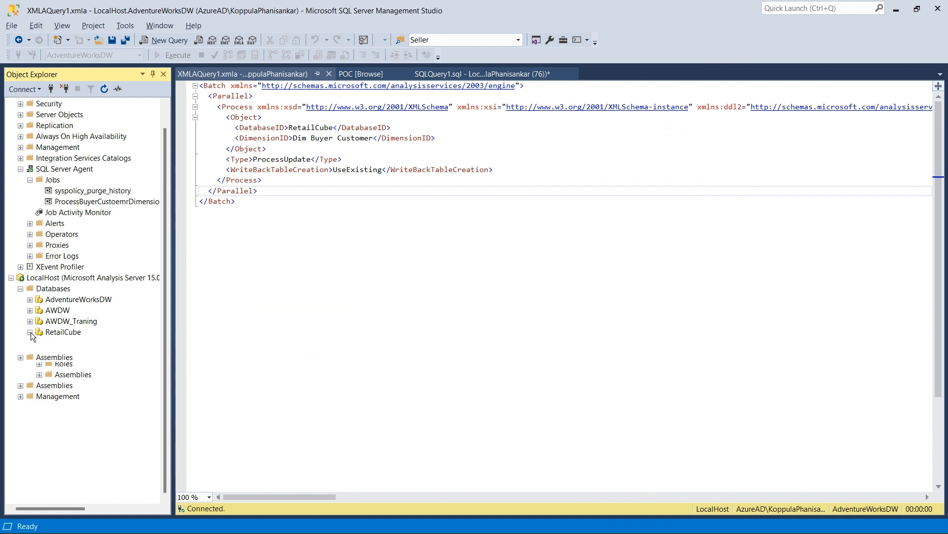